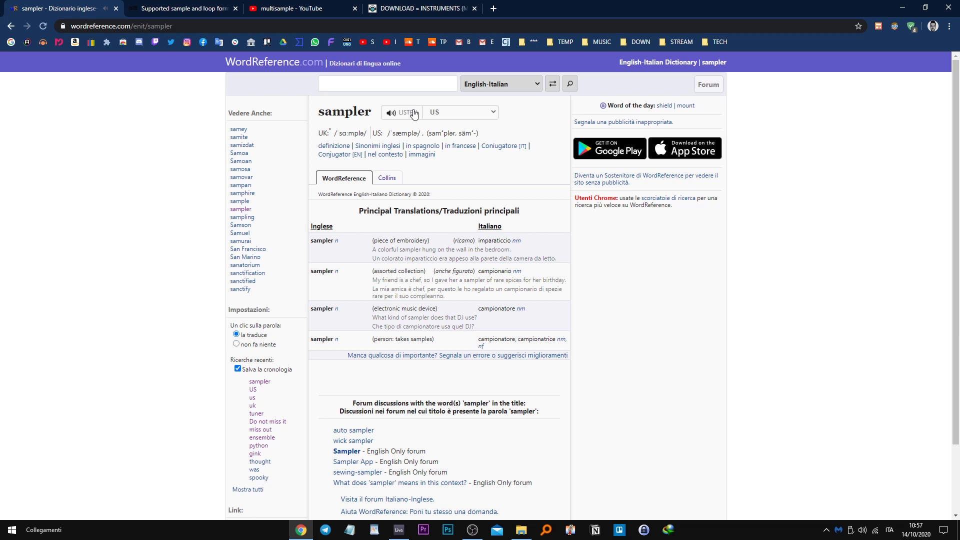
# Step: Set the audio pronunciation of "sampler" to UK and switch to Ableton Live
pyautogui.click(449, 112)
pyautogui.click(450, 135)
pyautogui.click(902, 8)
pyautogui.click(450, 418)
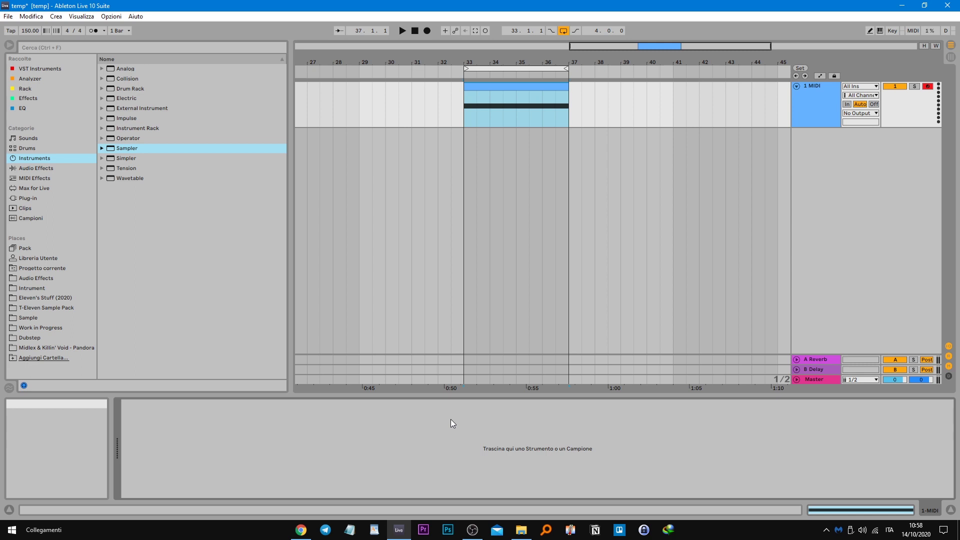
# Step: Load an empty Sampler instrument onto the MIDI track and delete it again
pyautogui.click(44, 157)
pyautogui.click(110, 151)
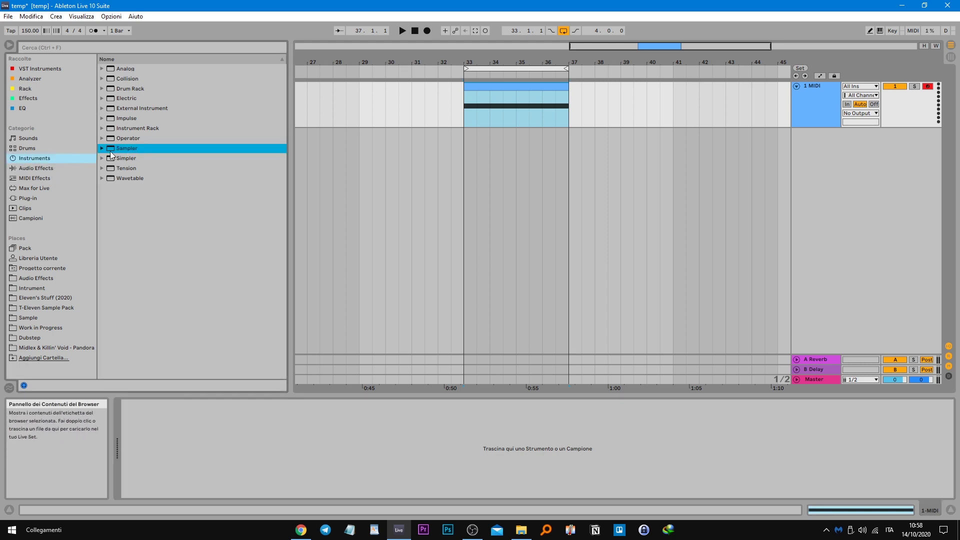
pyautogui.moveTo(148, 166); pyautogui.dragTo(490, 100)
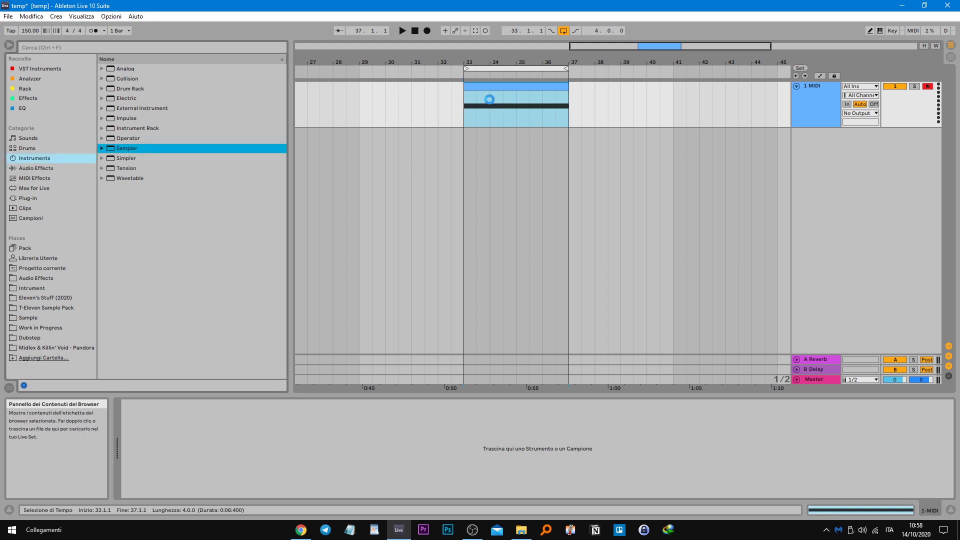
pyautogui.click(248, 403)
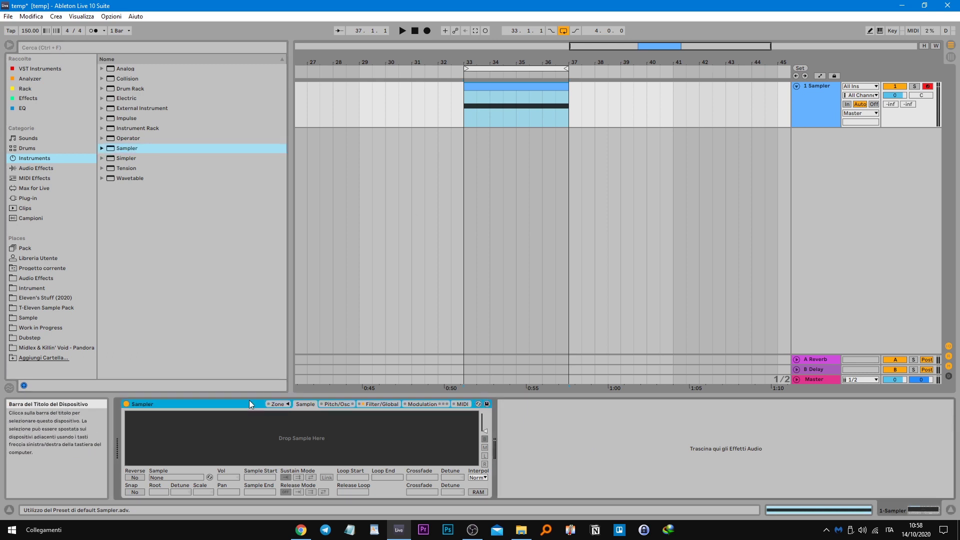
pyautogui.press('Delete')
# Step: Load KSHMR Clap FX - Reverb Clap 01.wav into a Simpler on the MIDI track and view the device's context options
pyautogui.click(49, 218)
pyautogui.moveTo(153, 209); pyautogui.dragTo(267, 468)
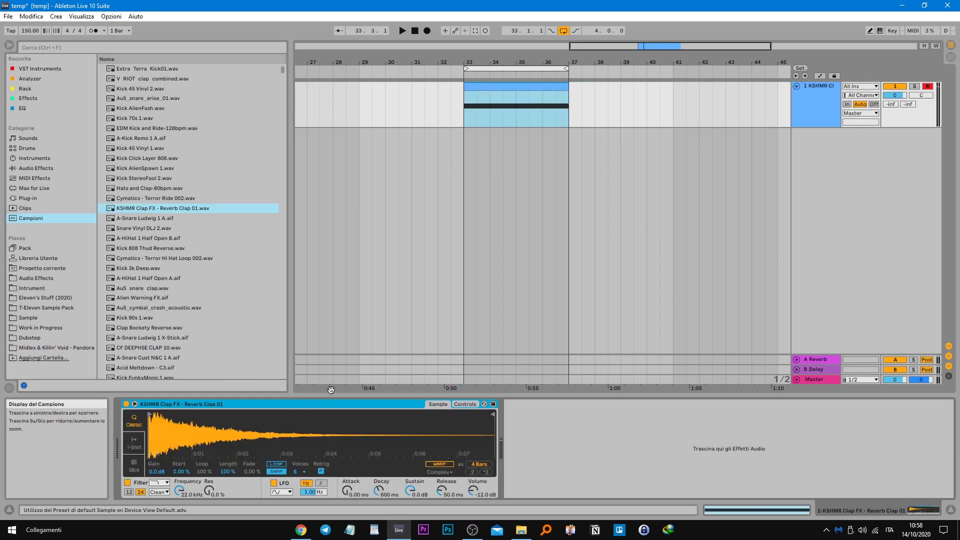
pyautogui.rightClick(264, 411)
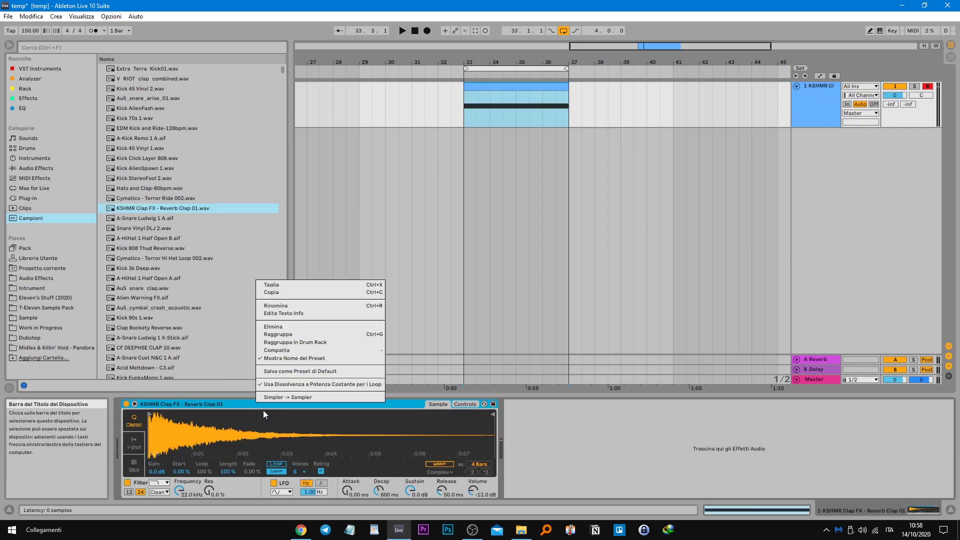
pyautogui.click(230, 404)
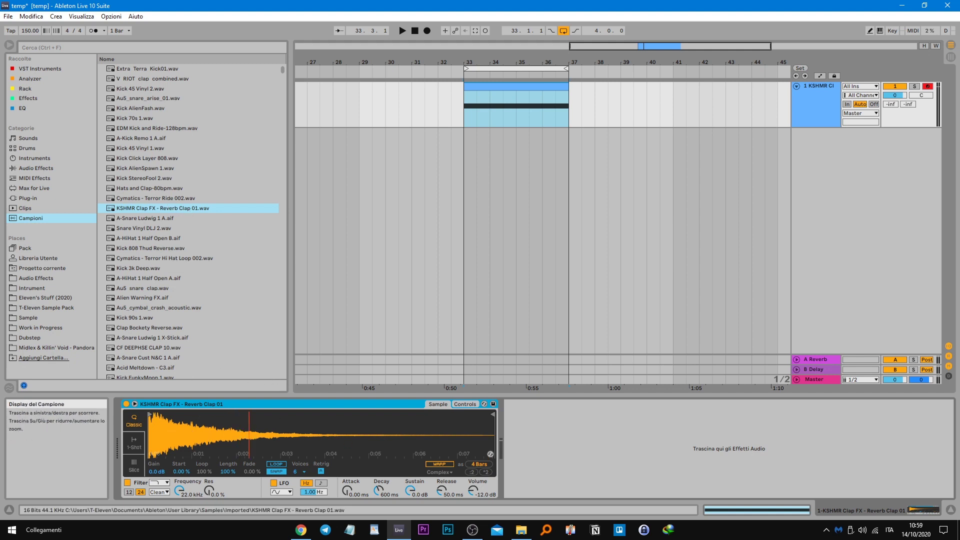
# Step: Replace the Simpler sample with Cymatics - Terror Ride 002.wav and set the playback mode to Slice
pyautogui.moveTo(168, 199); pyautogui.dragTo(240, 431)
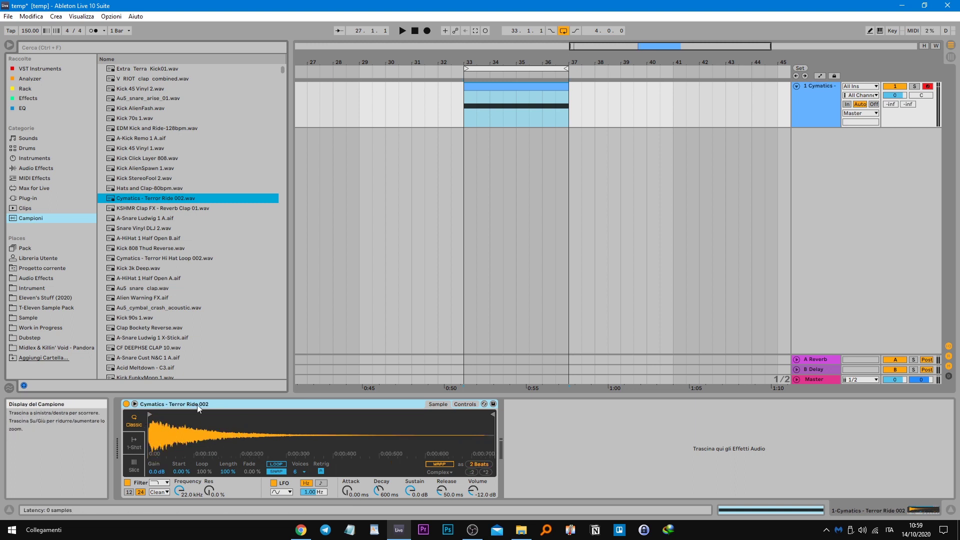
pyautogui.click(139, 466)
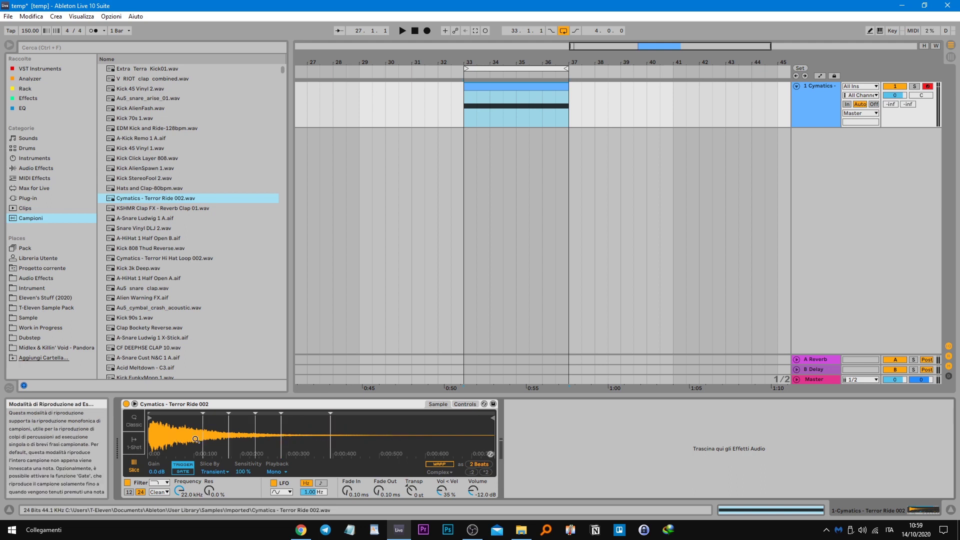
# Step: Convert the Simpler holding Cymatics - Terror Ride 002 to a Sampler
pyautogui.rightClick(198, 404)
pyautogui.click(224, 404)
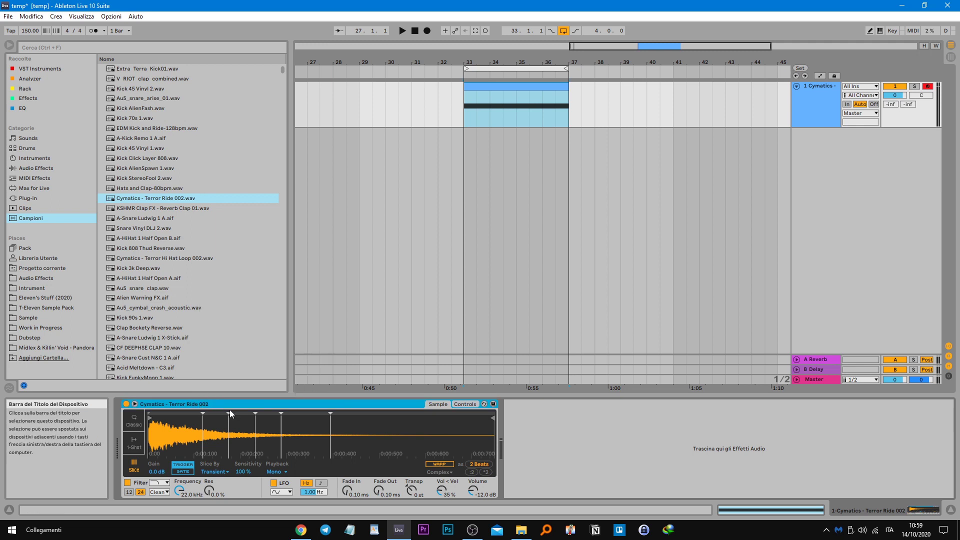
pyautogui.rightClick(231, 403)
pyautogui.click(300, 396)
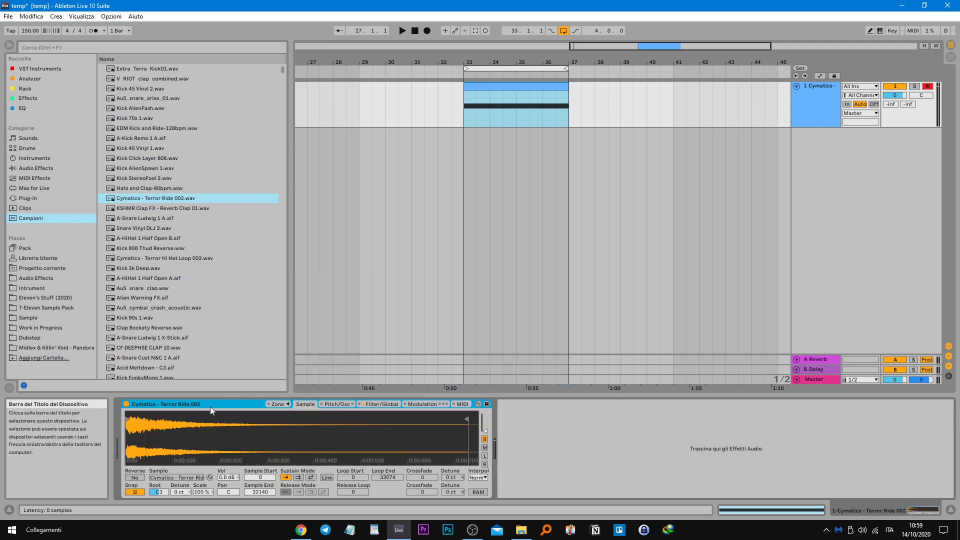
# Step: Show Sampler's zone editor and narrow the Cymatics - Terror Ride 002 key zone to about A#-2 to E0
pyautogui.click(286, 403)
pyautogui.click(285, 404)
pyautogui.click(286, 404)
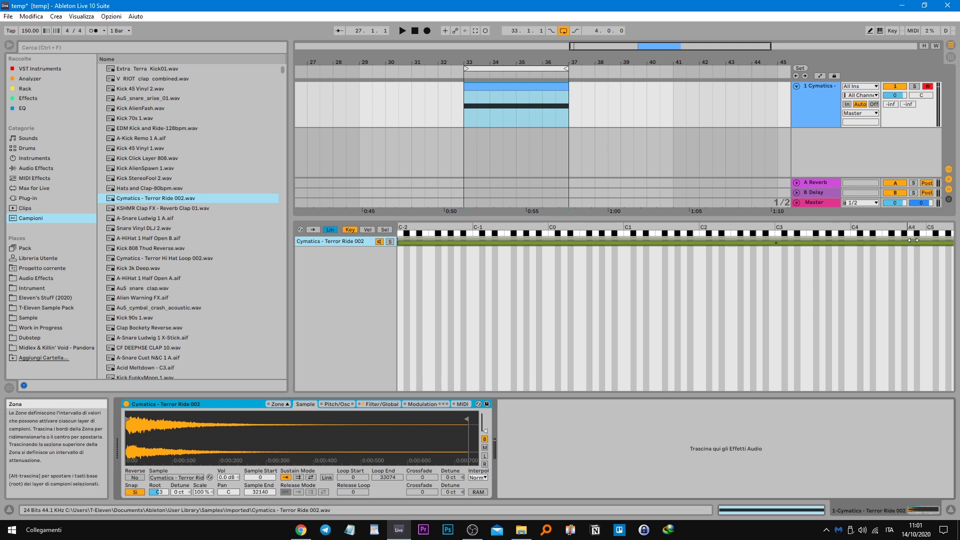
pyautogui.moveTo(400, 238); pyautogui.dragTo(754, 244)
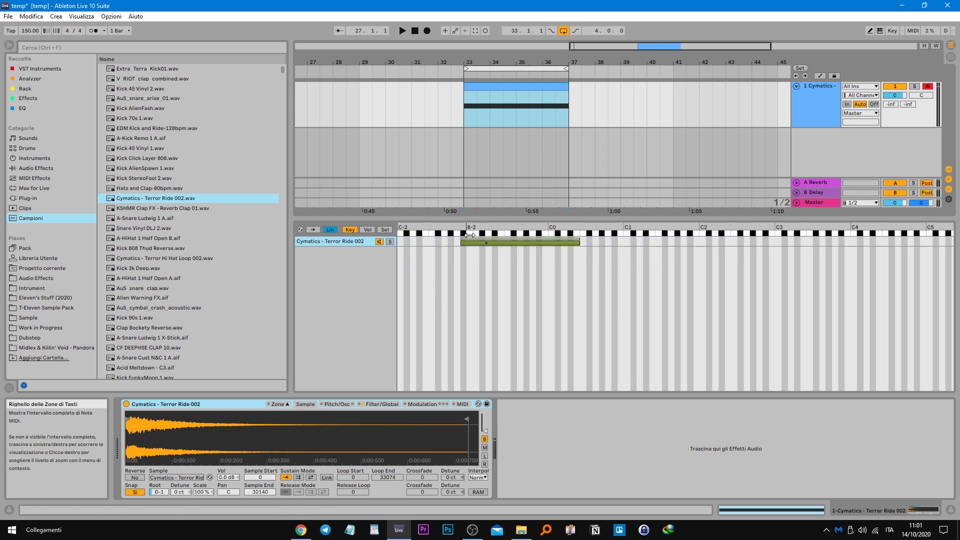
# Step: Add KSHMR Clap FX - Reverb Clap 01.wav as a second sample layer and limit its key zone to about A#0 to F1
pyautogui.click(334, 241)
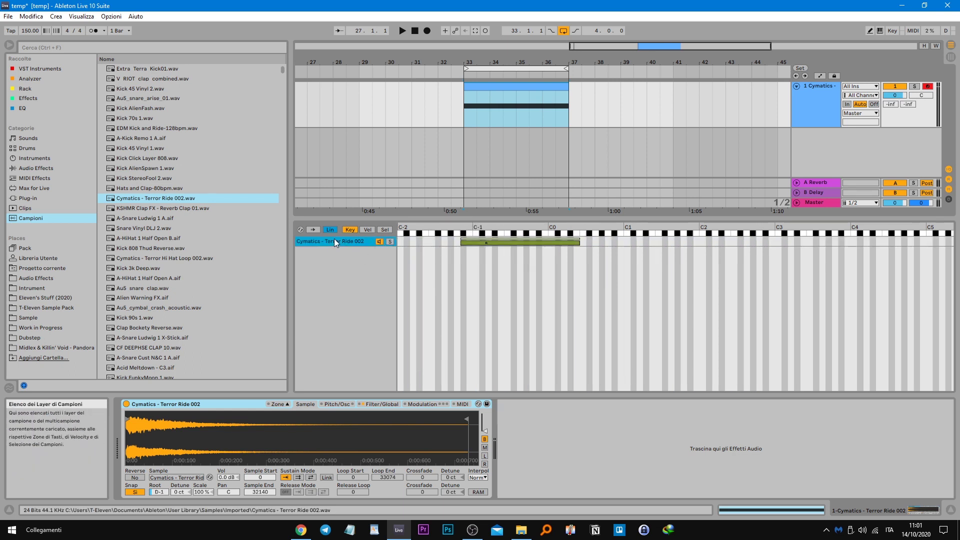
pyautogui.moveTo(170, 208); pyautogui.dragTo(350, 266)
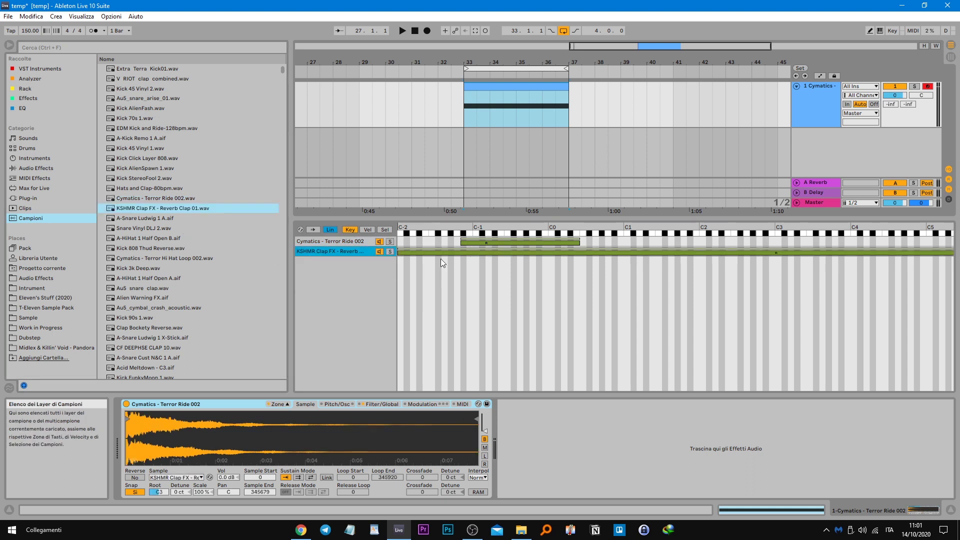
pyautogui.moveTo(402, 251); pyautogui.dragTo(612, 251)
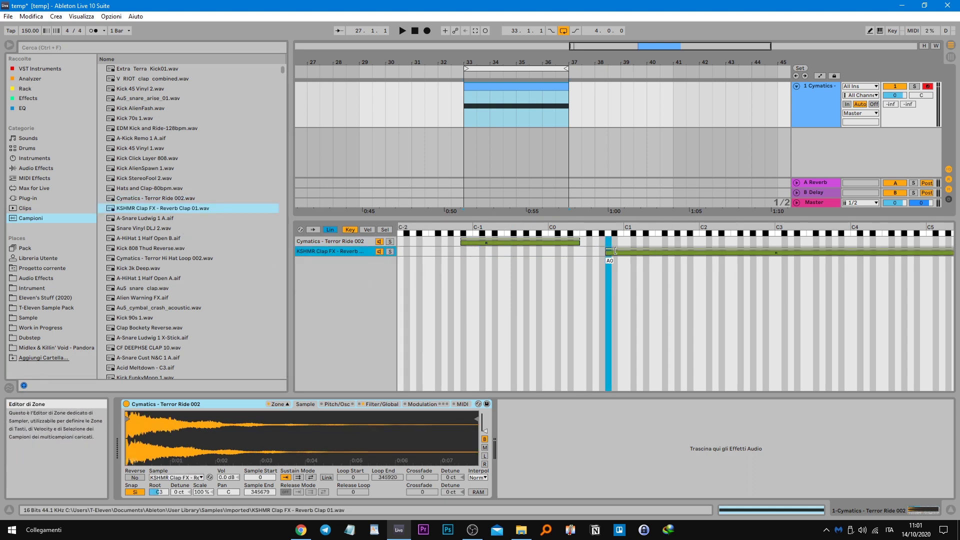
pyautogui.moveTo(948, 251); pyautogui.dragTo(661, 251)
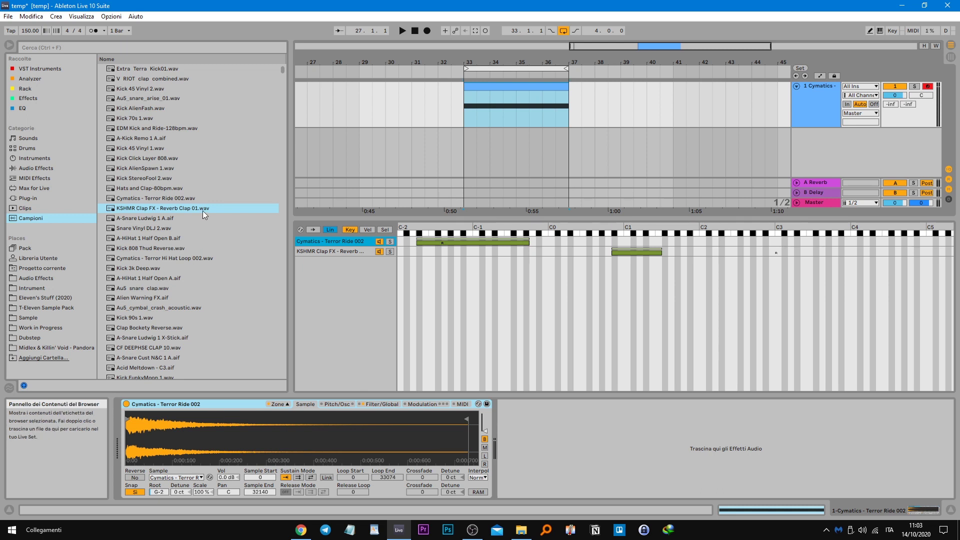
# Step: Replace the Cymatics - Terror Ride 002 layer's sample with A-Kick Remo 1 A.aif
pyautogui.click(157, 140)
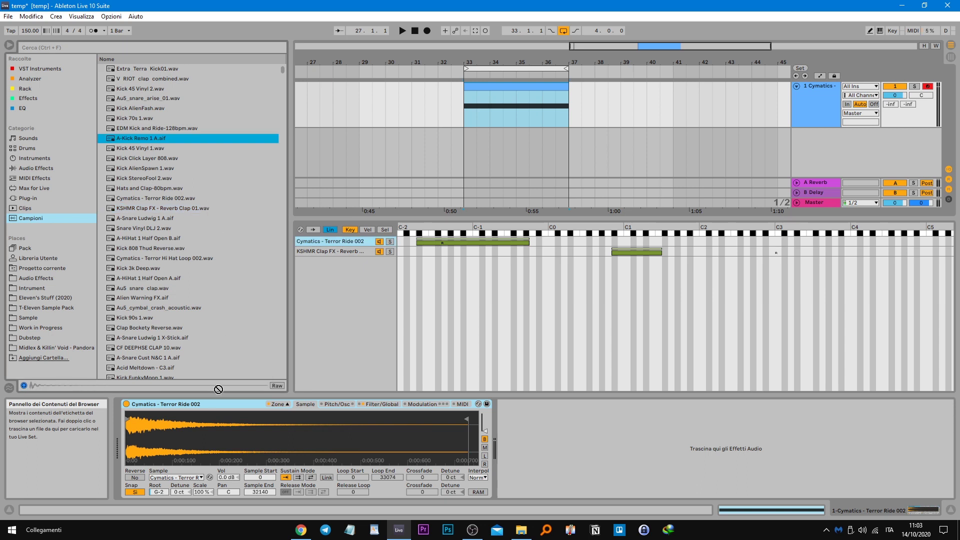
pyautogui.moveTo(210, 427); pyautogui.dragTo(210, 427)
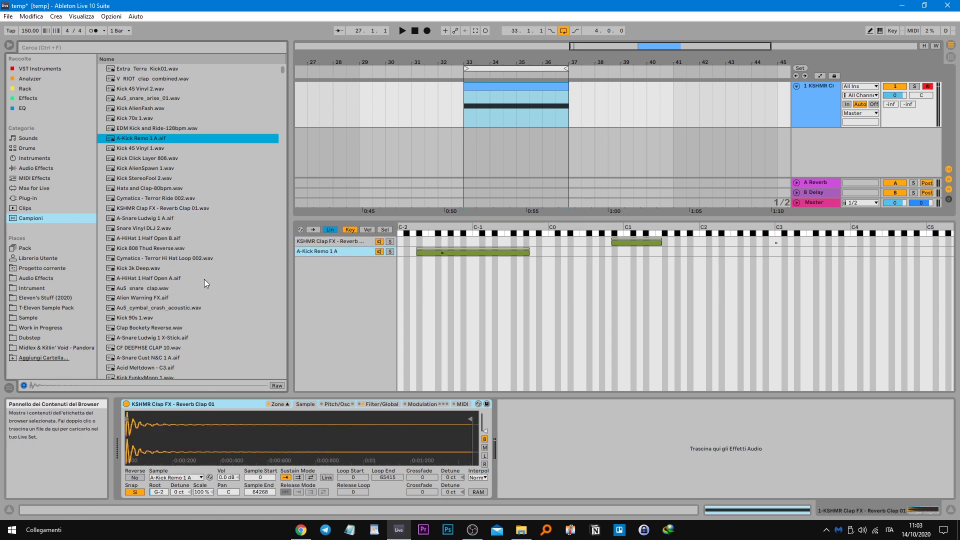
# Step: Switch to Chrome and bring up the Ableton help article on sample and loop formats supported in Sampler and Live
pyautogui.click(301, 529)
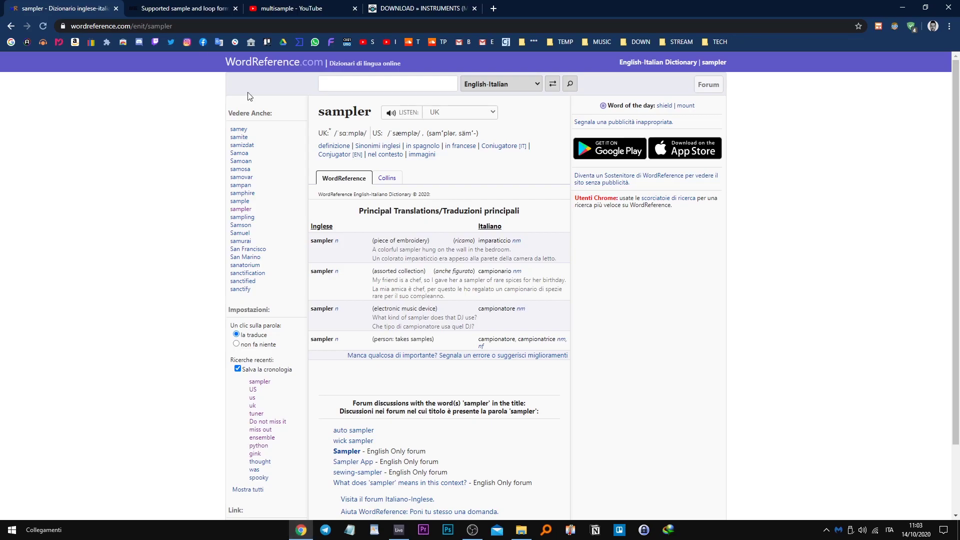
pyautogui.click(185, 10)
pyautogui.scroll(-2, 954, 183)
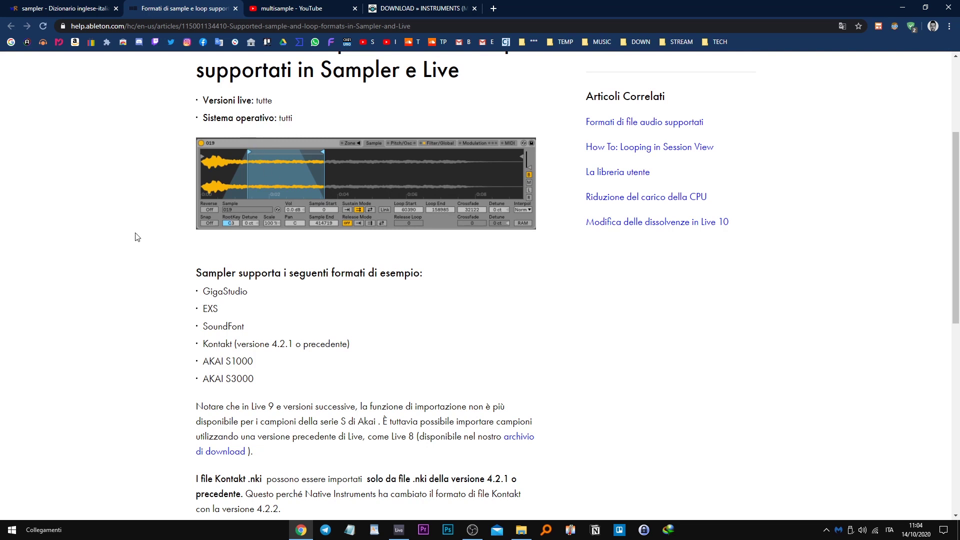
pyautogui.scroll(-1, 257, 266)
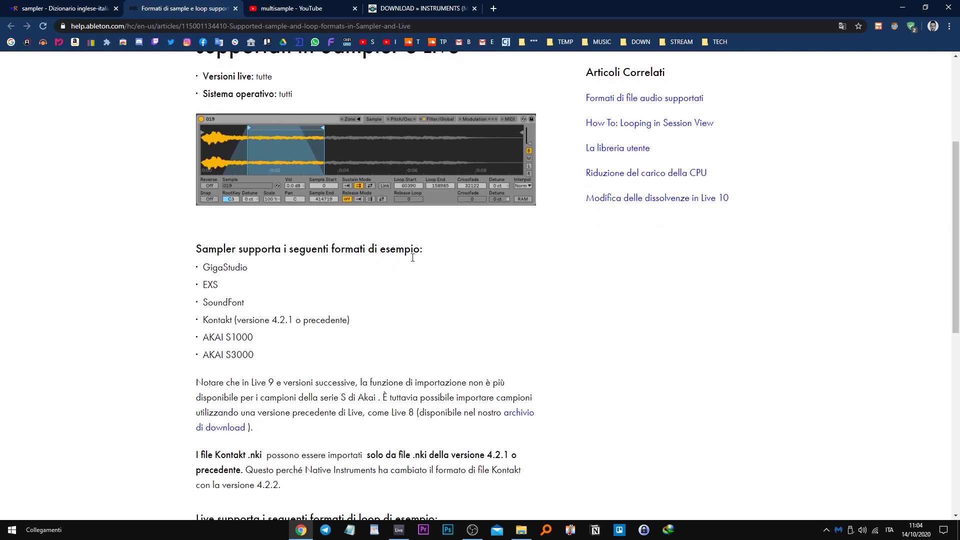
# Step: Examine the article's list of formats Sampler supports, including the Kontakt version limit and the notes on loop formats
pyautogui.moveTo(254, 269); pyautogui.dragTo(208, 287)
pyautogui.click(252, 317)
pyautogui.moveTo(250, 309); pyautogui.dragTo(178, 311)
pyautogui.click(177, 311)
pyautogui.scroll(-1, 763, 324)
pyautogui.moveTo(241, 263); pyautogui.dragTo(305, 246)
pyautogui.click(305, 247)
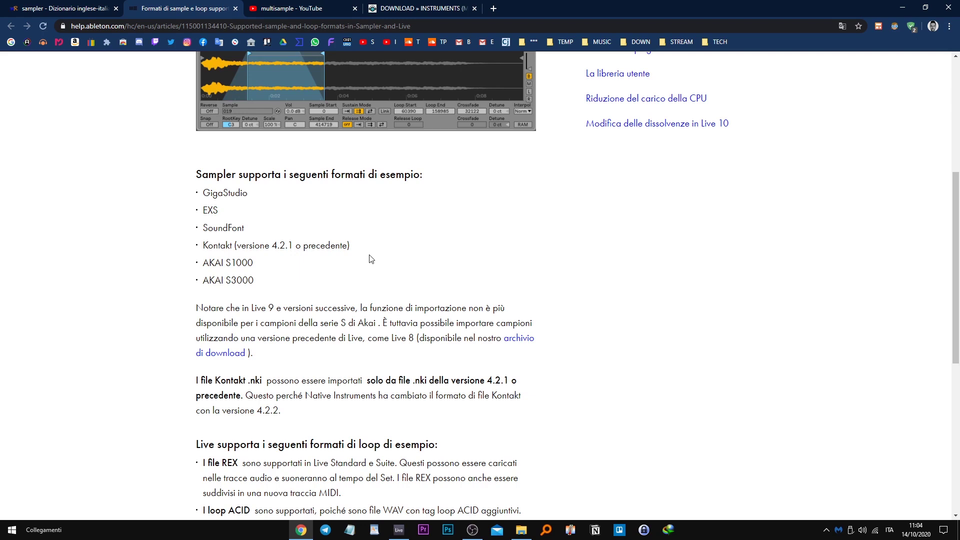
pyautogui.scroll(-1, 368, 258)
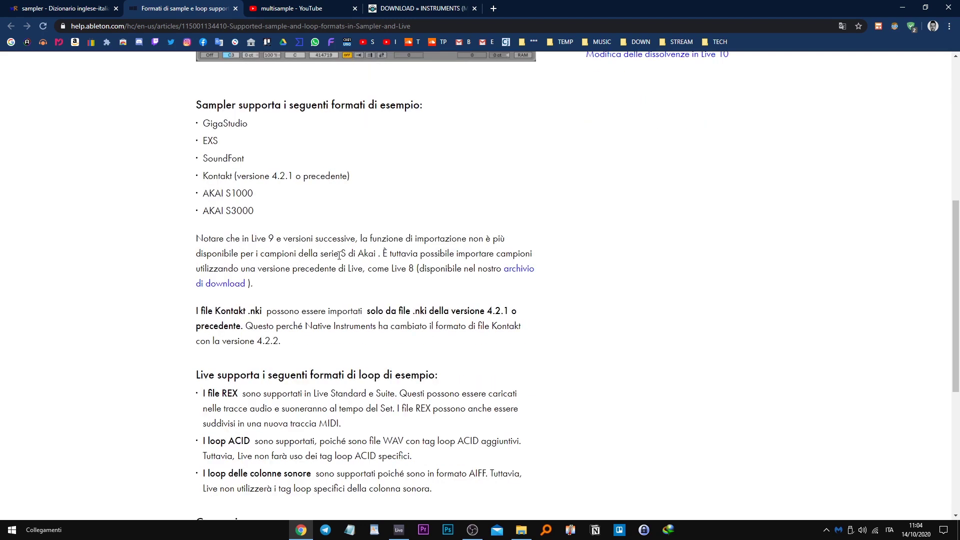
pyautogui.scroll(-1, 824, 242)
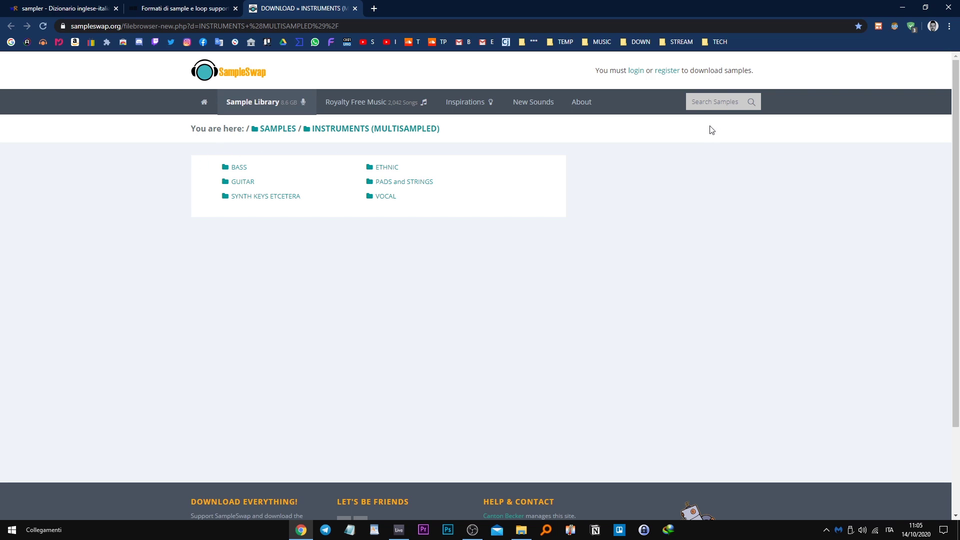
# Step: Open the must-destroy-you-bass-1 folder under BASS on SampleSwap and preview C1.aif and Csharp3.aif
pyautogui.click(239, 172)
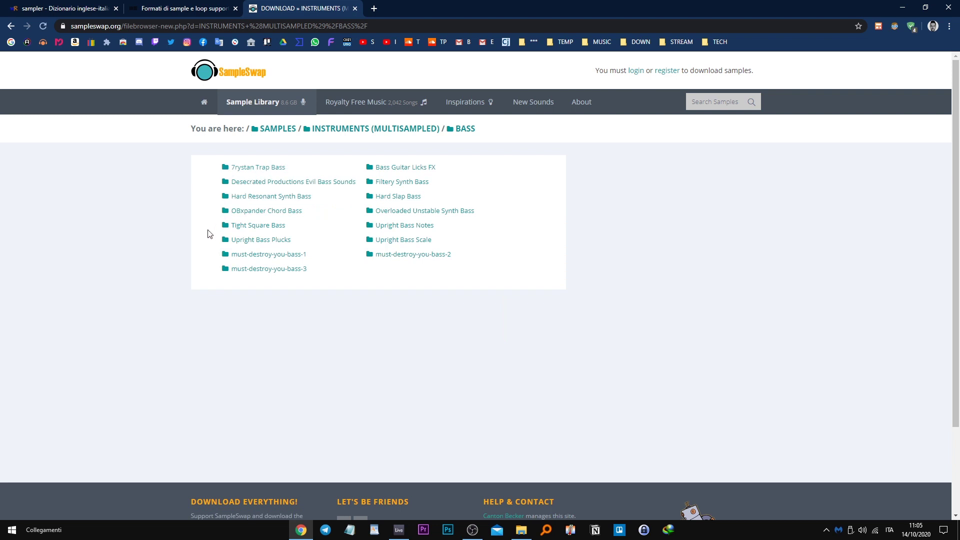
pyautogui.click(287, 256)
pyautogui.click(272, 246)
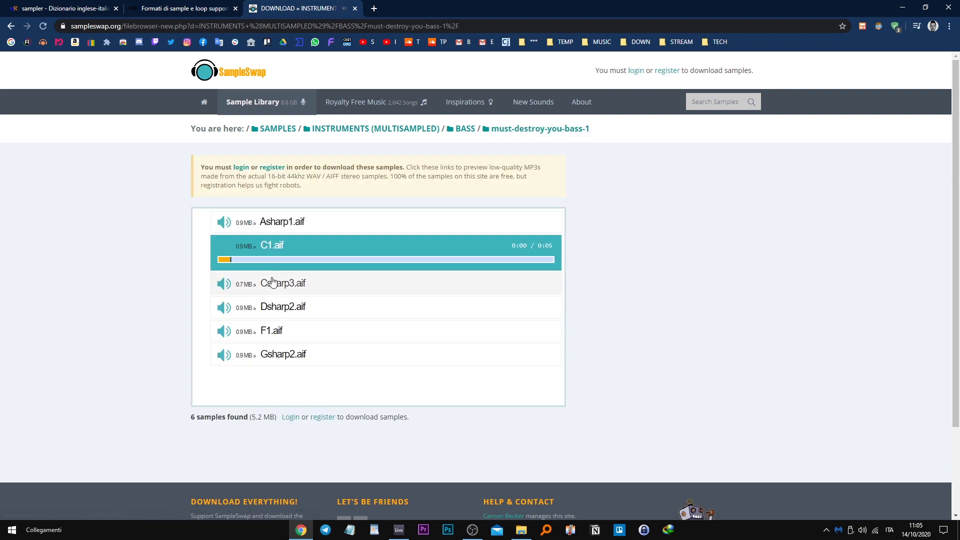
pyautogui.click(272, 282)
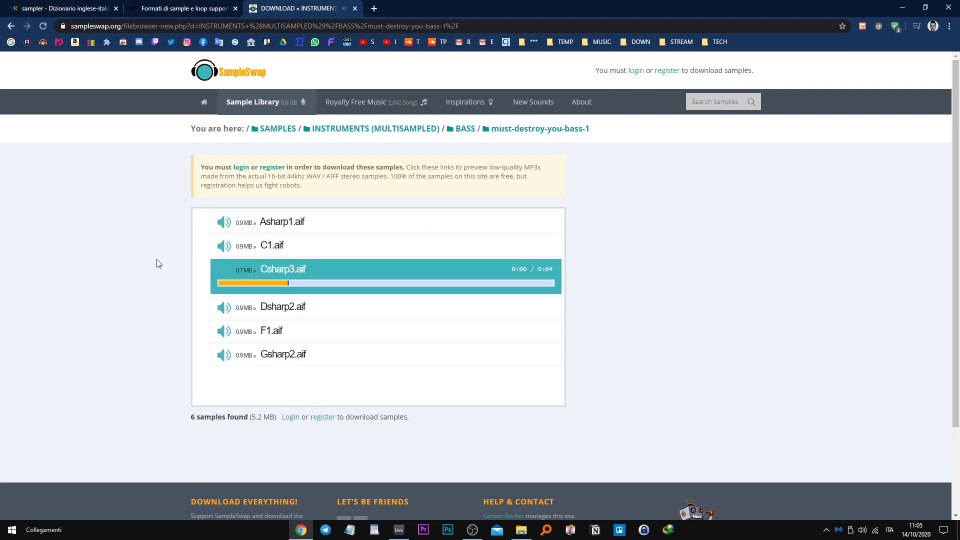
pyautogui.click(238, 278)
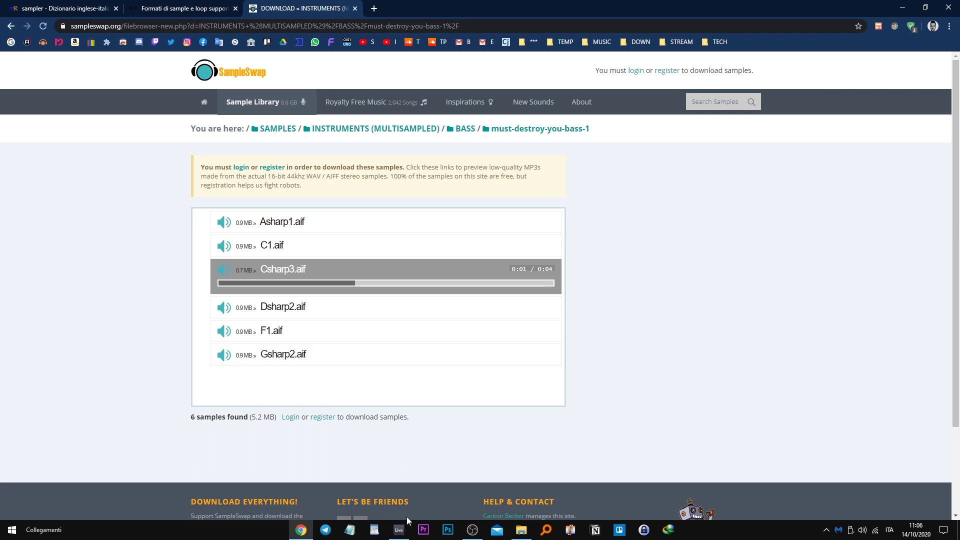
# Step: Switch to User Manual Italian.pdf and examine section 24.7 on Sampler, including 24.7.2 Multicampionamento
pyautogui.click(399, 529)
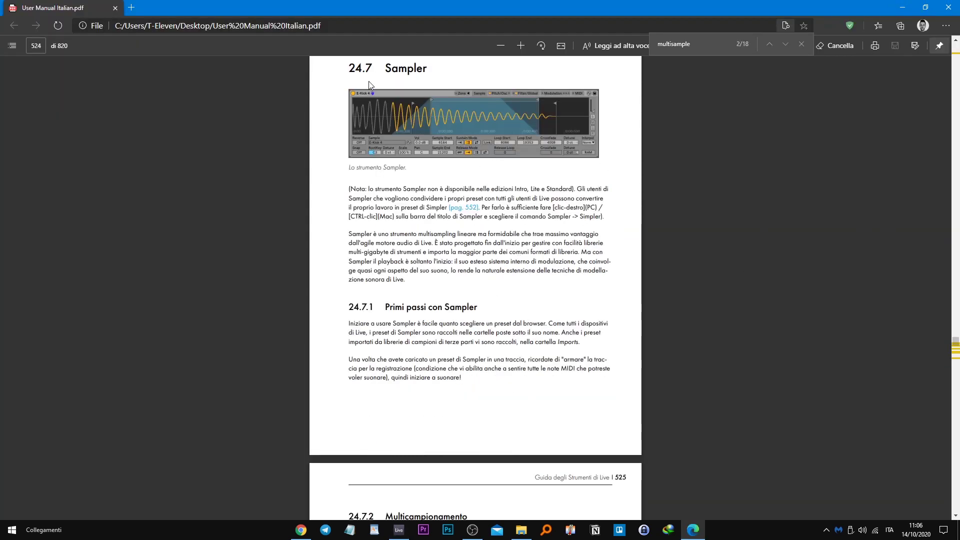
pyautogui.click(800, 44)
pyautogui.scroll(3, 410, 259)
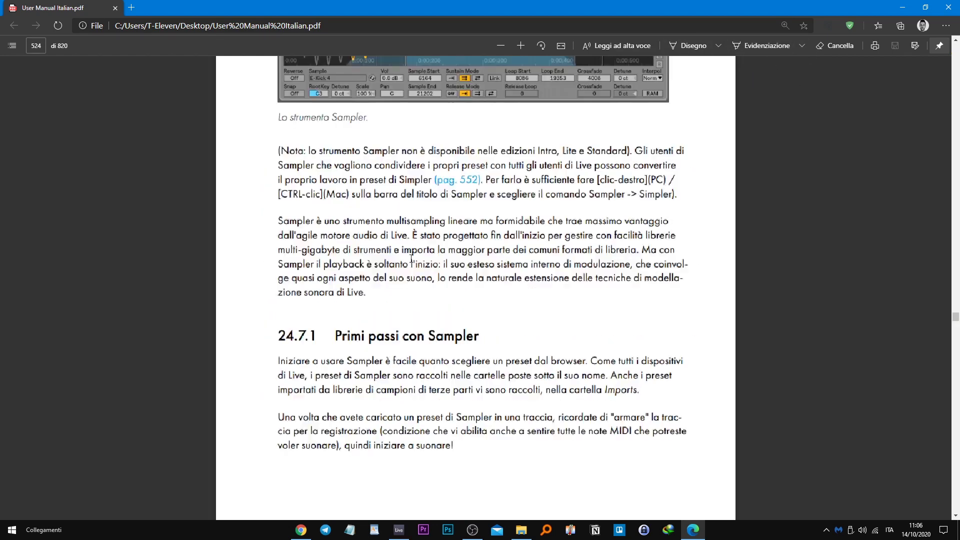
pyautogui.scroll(-8, 411, 259)
pyautogui.moveTo(380, 70); pyautogui.dragTo(424, 108)
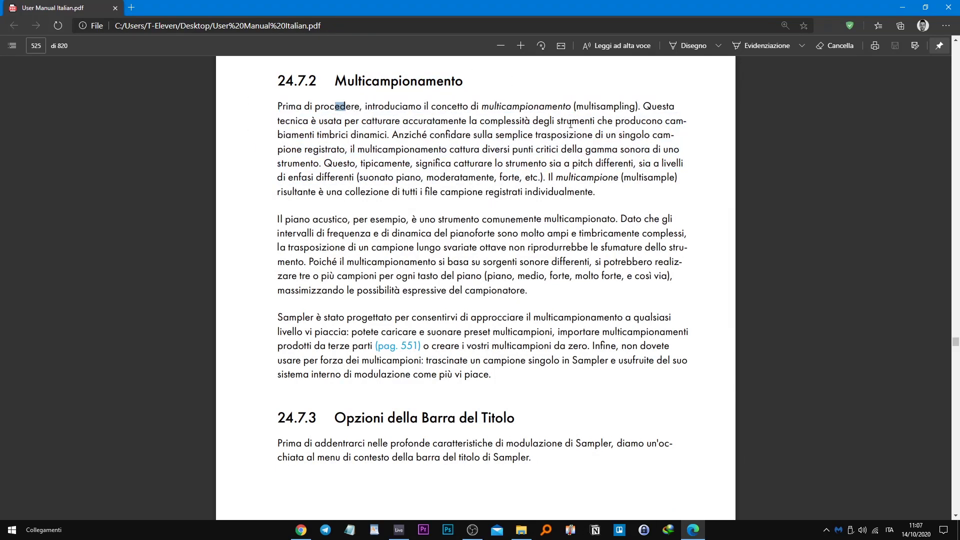
pyautogui.click(279, 129)
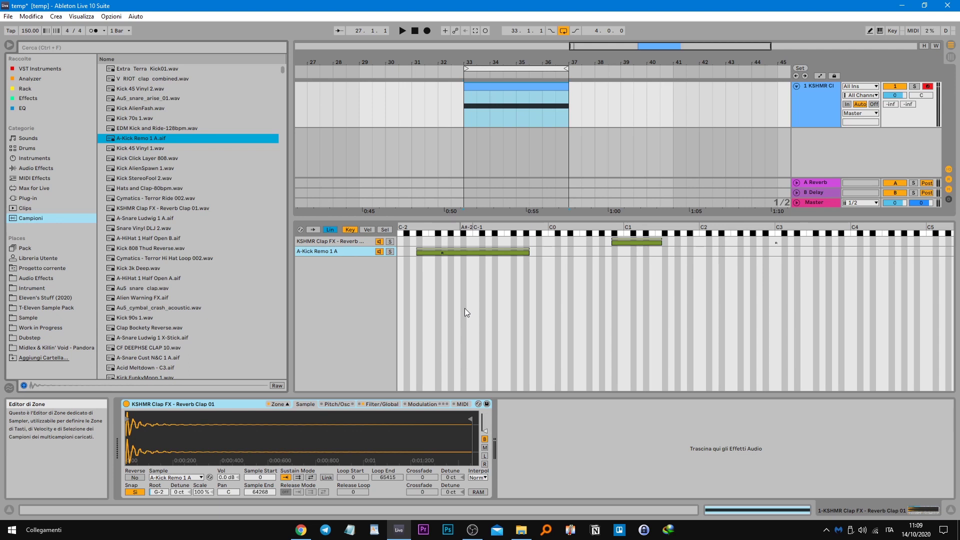
# Step: Delete the Sampler device from the MIDI track
pyautogui.click(182, 403)
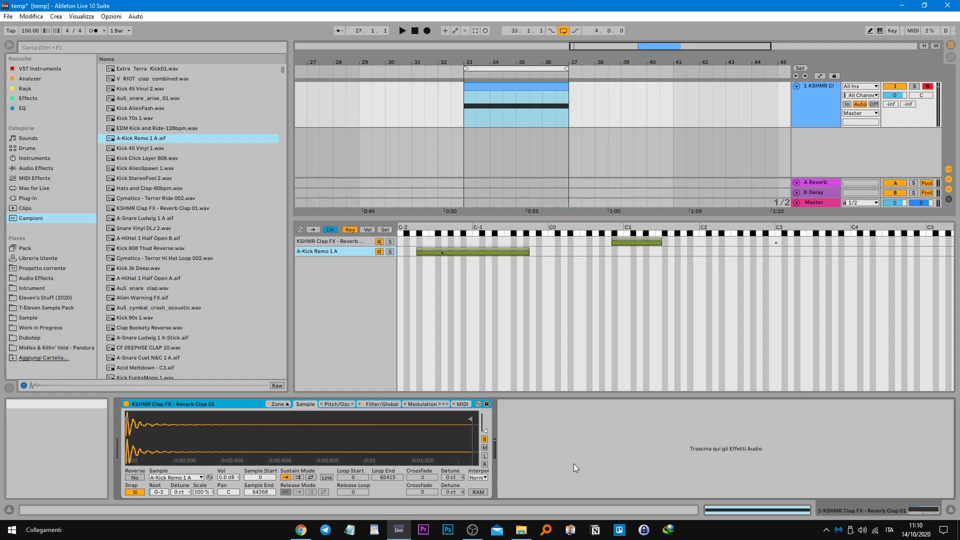
pyautogui.press('Delete')
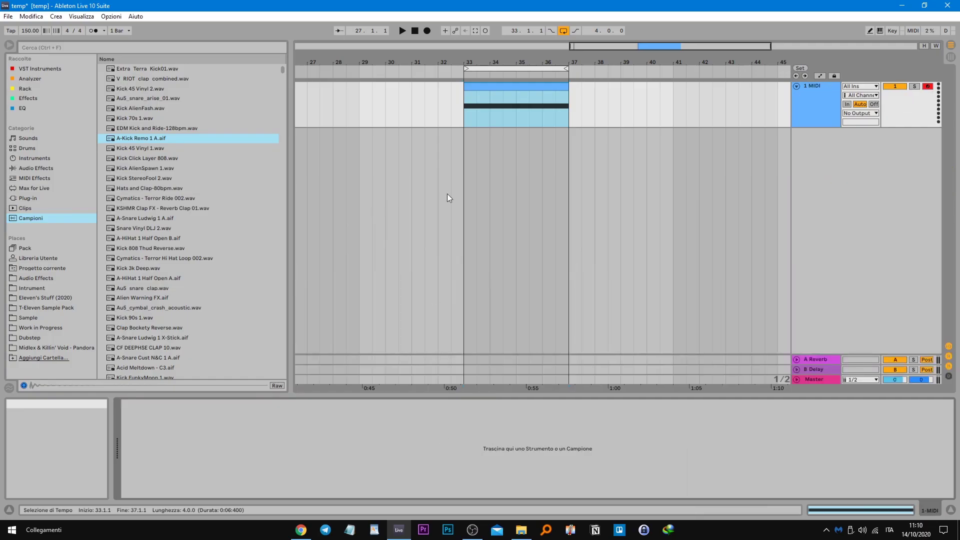
# Step: Load the Sampler instrument from the Instruments category onto the MIDI track
pyautogui.click(516, 86)
pyautogui.click(34, 158)
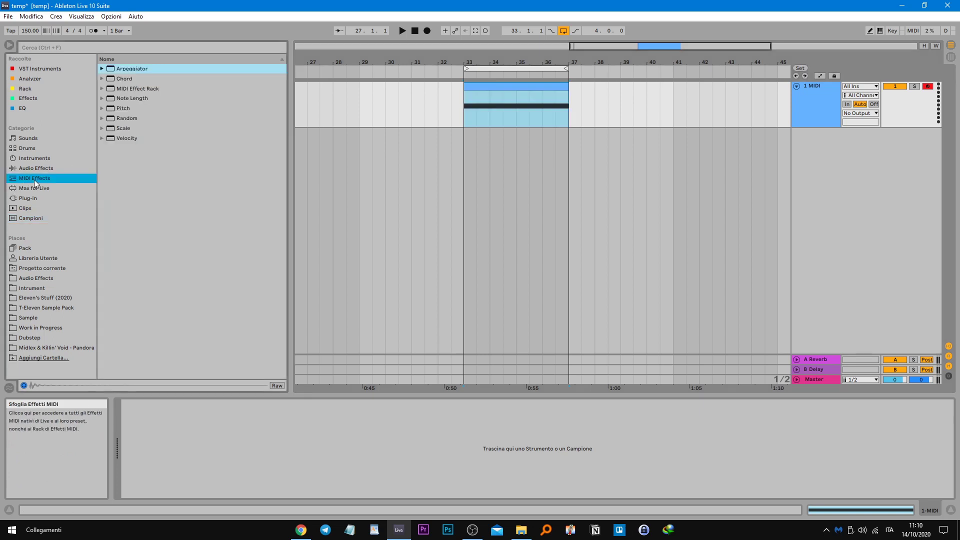
pyautogui.click(148, 149)
pyautogui.moveTo(148, 150); pyautogui.dragTo(490, 107)
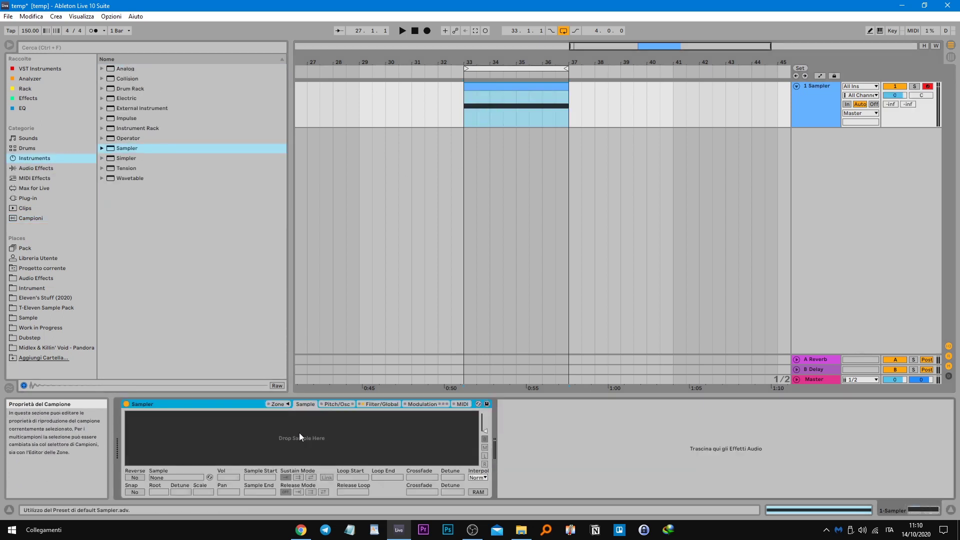
# Step: Search the browser for "vocal", load the "91 KW 110 vocal hook wet do you feel it stack C#m" sample, and set its start to 10294
pyautogui.hotkey('ctrl', 'f')
pyautogui.write('vocal')
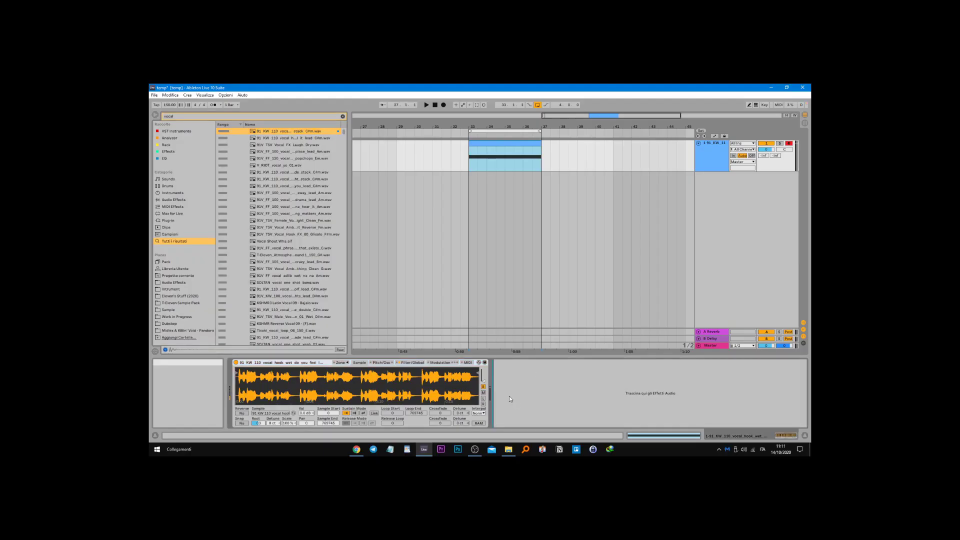
pyautogui.click(709, 161)
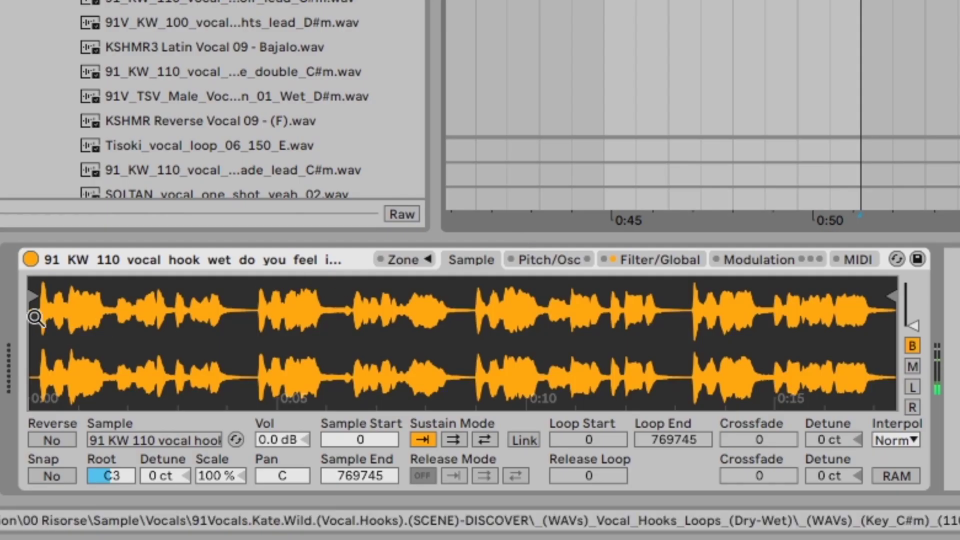
pyautogui.moveTo(237, 373); pyautogui.dragTo(239, 374)
pyautogui.moveTo(38, 297); pyautogui.dragTo(50, 299)
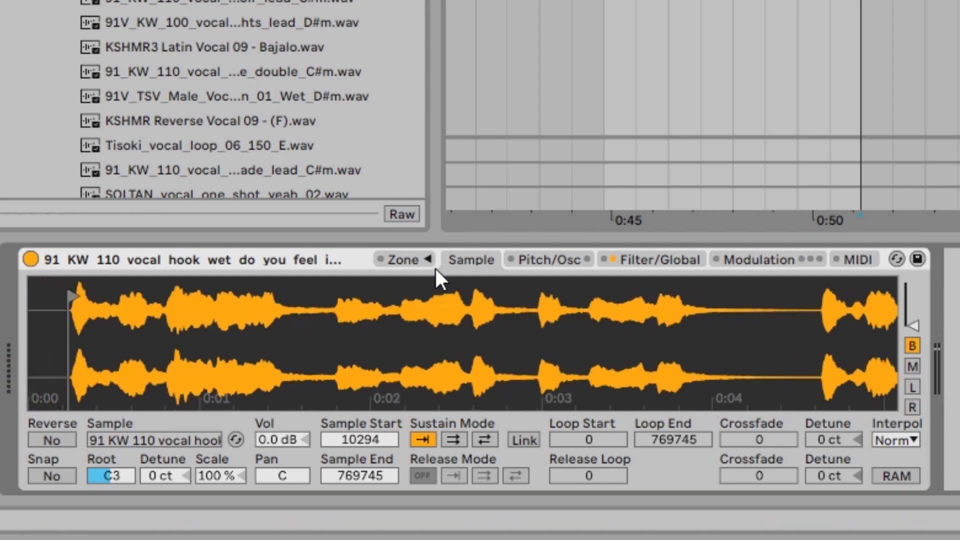
# Step: Open Sampler's zone editor and compare the velocity zones with the key zones
pyautogui.click(402, 260)
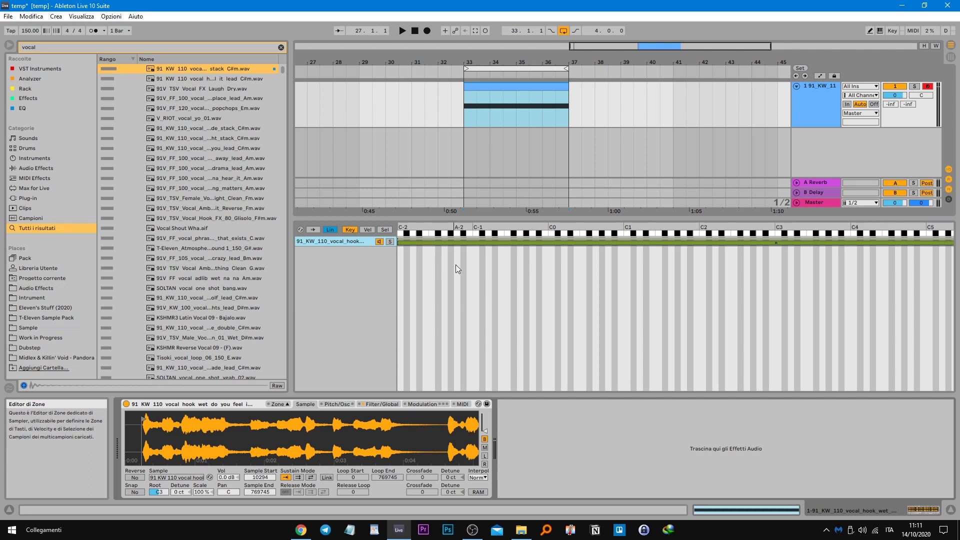
pyautogui.click(366, 229)
pyautogui.click(350, 230)
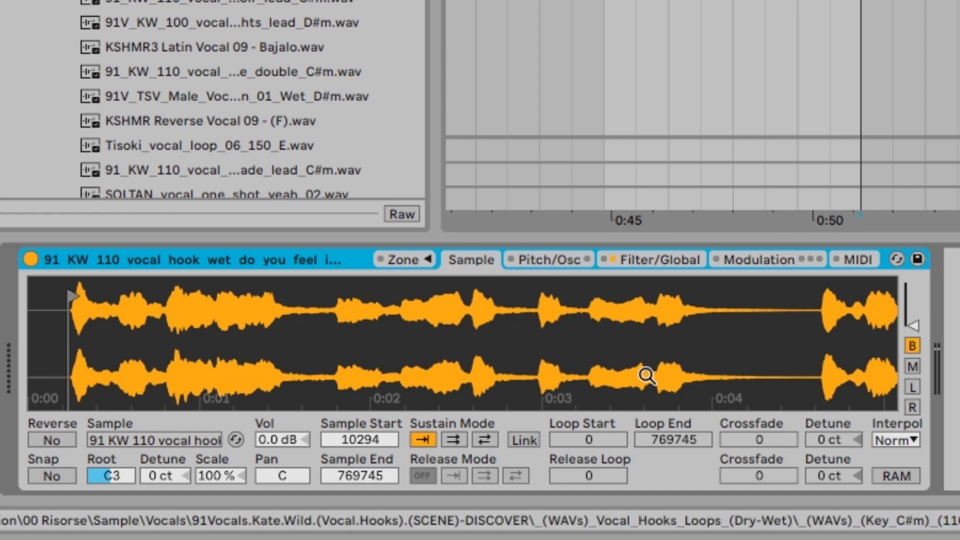
# Step: Try adjusting the vocal sample's volume and undo the change
pyautogui.moveTo(789, 340); pyautogui.dragTo(788, 320)
pyautogui.moveTo(283, 439); pyautogui.dragTo(283, 422)
pyautogui.hotkey('ctrl', 'z')
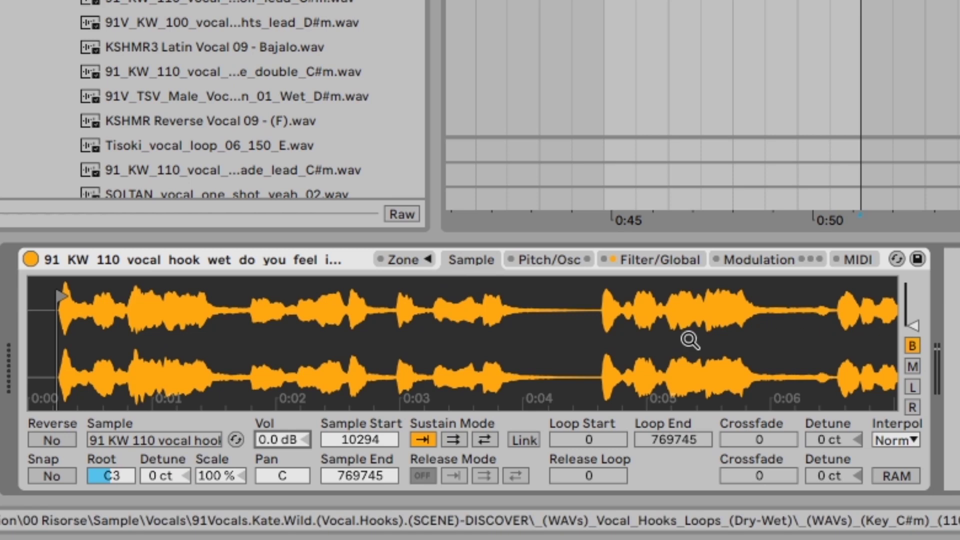
# Step: Switch on the oscillator and pitch envelope in Pitch/Osc to examine their parameters, and switch them off again
pyautogui.click(549, 260)
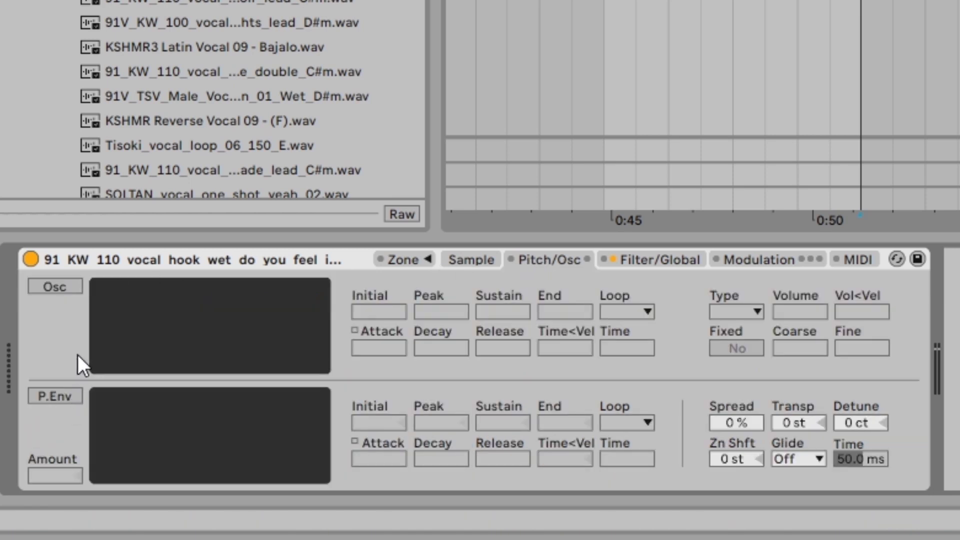
pyautogui.click(51, 289)
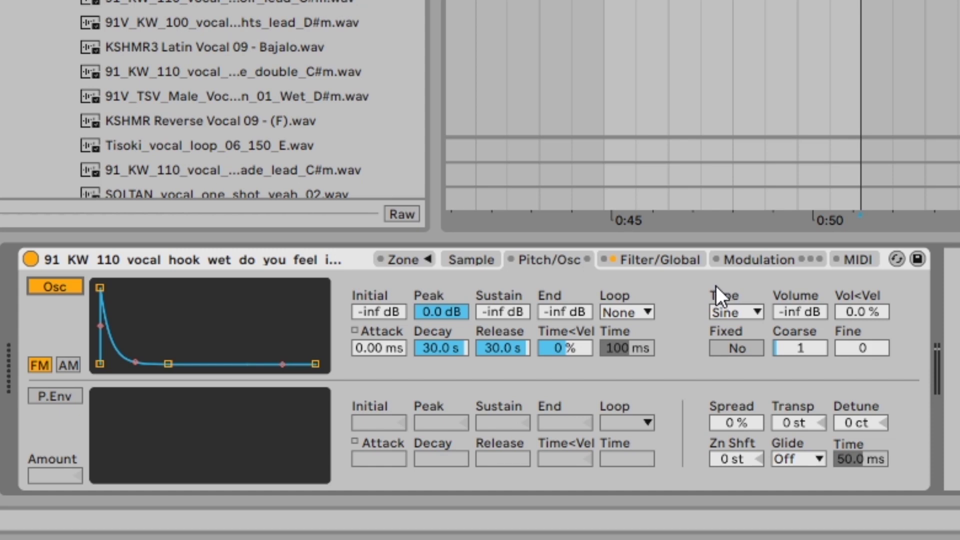
pyautogui.click(54, 395)
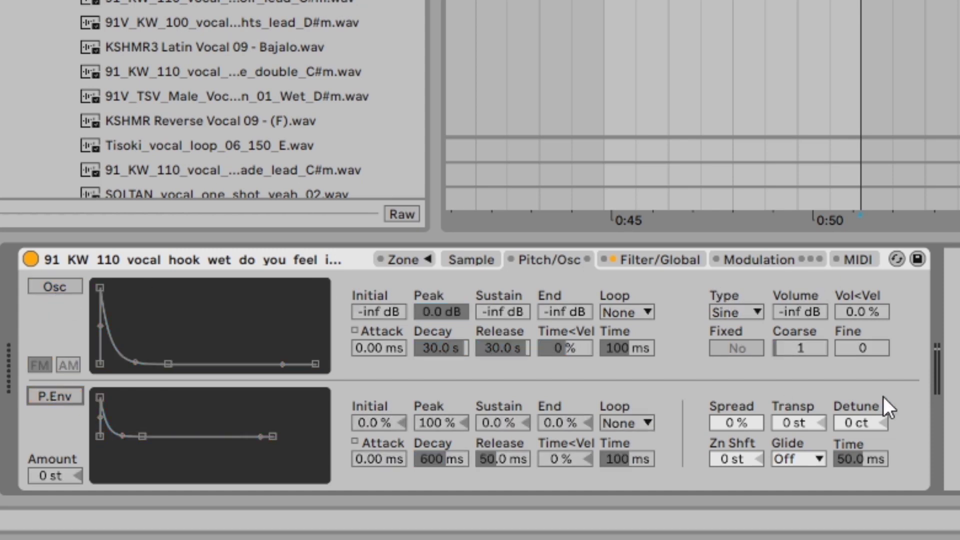
# Step: Examine the Filter/Global, Modulation and MIDI settings, including the Destination A options for Pitch Bend
pyautogui.click(667, 261)
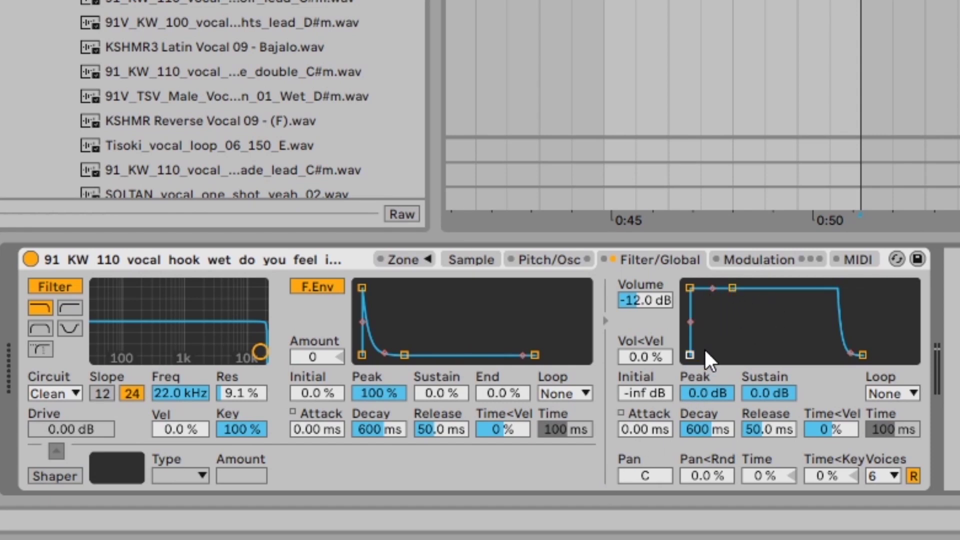
pyautogui.click(735, 260)
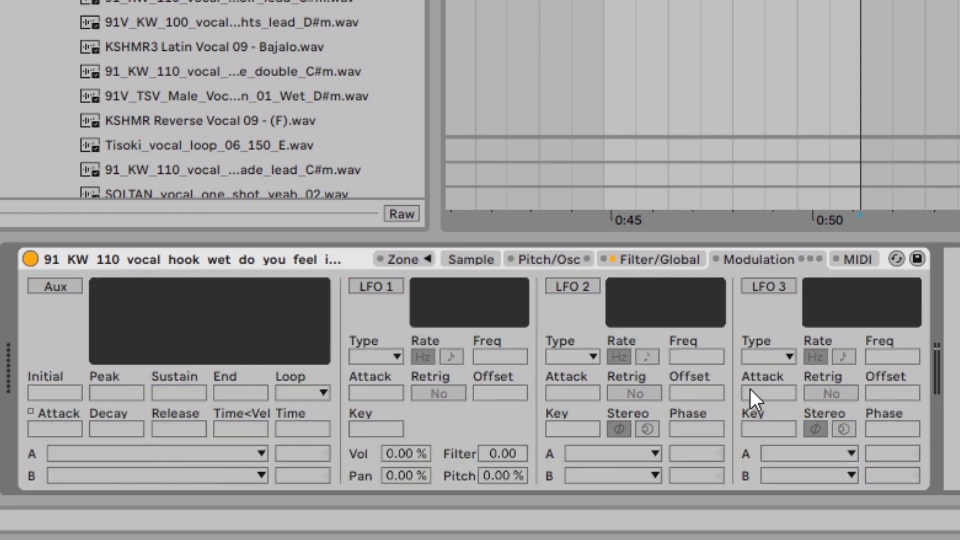
pyautogui.click(852, 261)
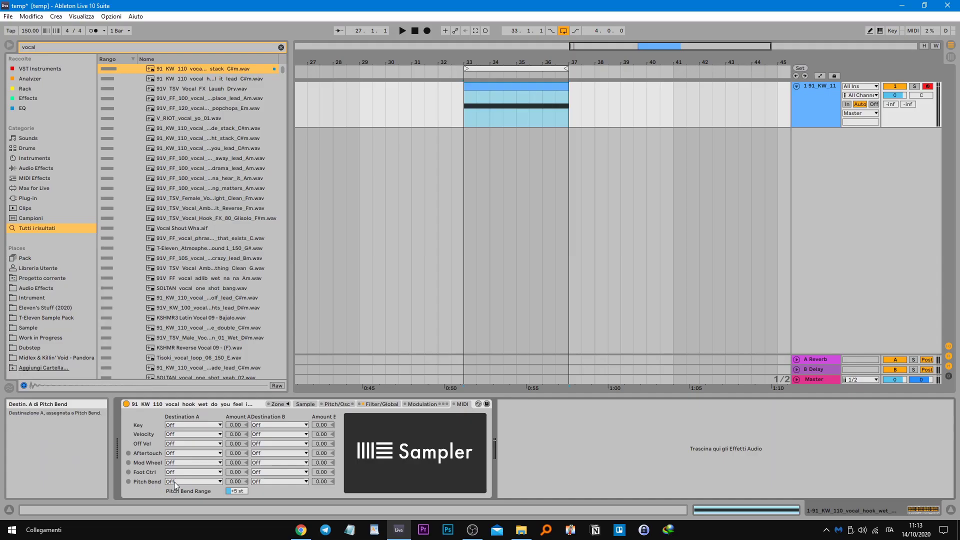
pyautogui.click(146, 449)
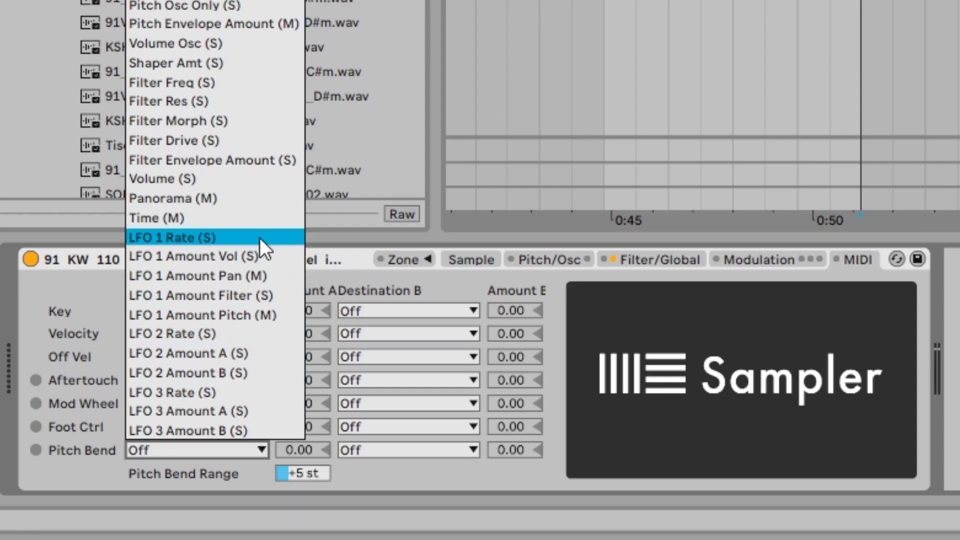
pyautogui.click(83, 395)
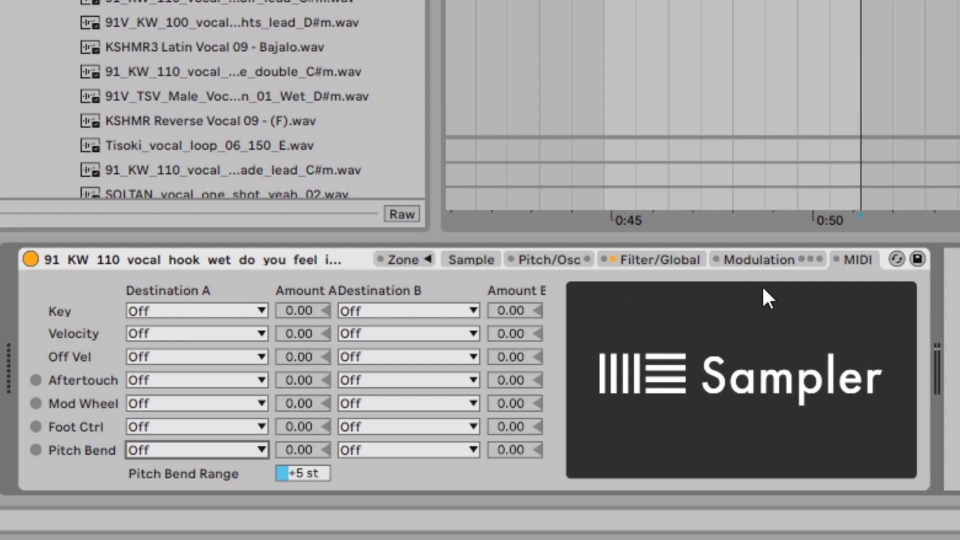
# Step: Look through Sampler's Pitch/Osc, Filter/Global, Modulation and Sample settings once more, and show the zone editor
pyautogui.click(610, 260)
pyautogui.click(569, 261)
pyautogui.click(631, 260)
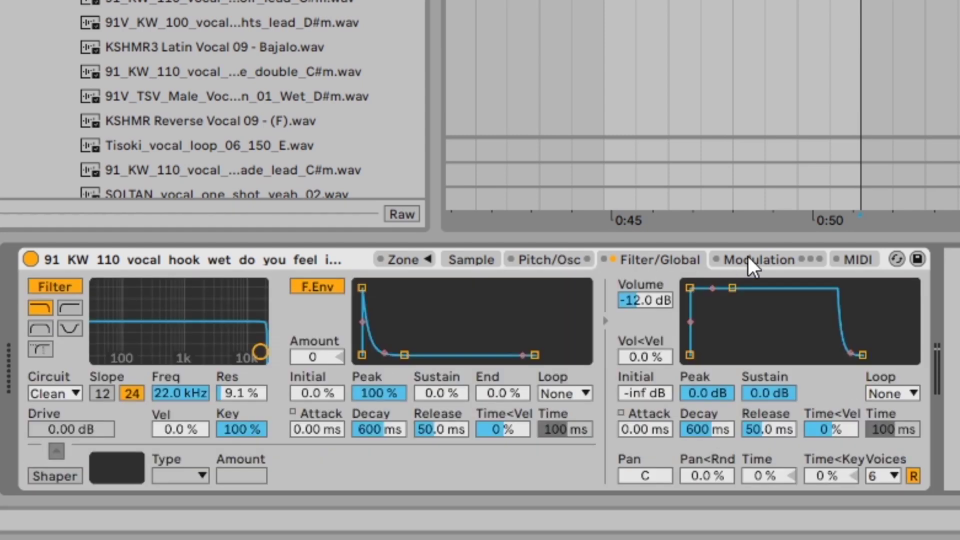
pyautogui.click(750, 259)
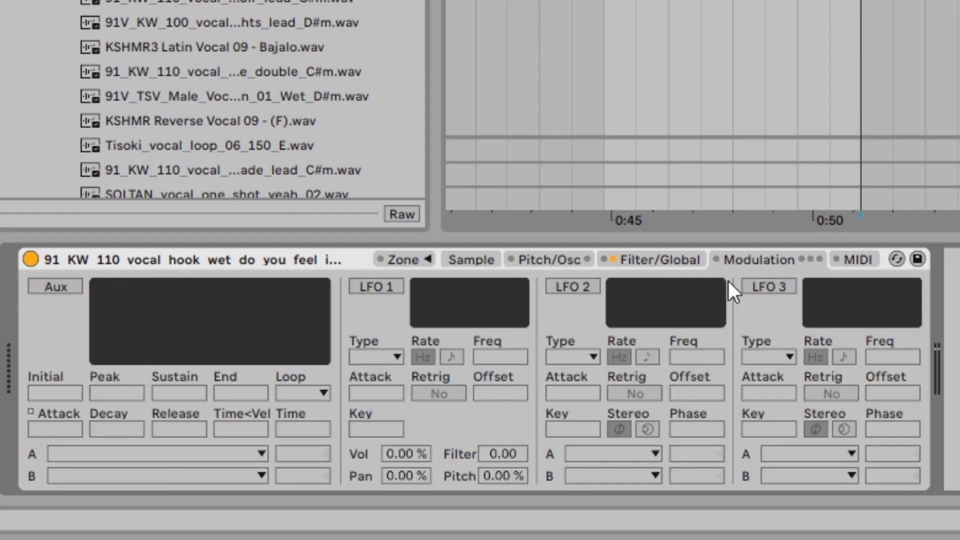
pyautogui.click(460, 264)
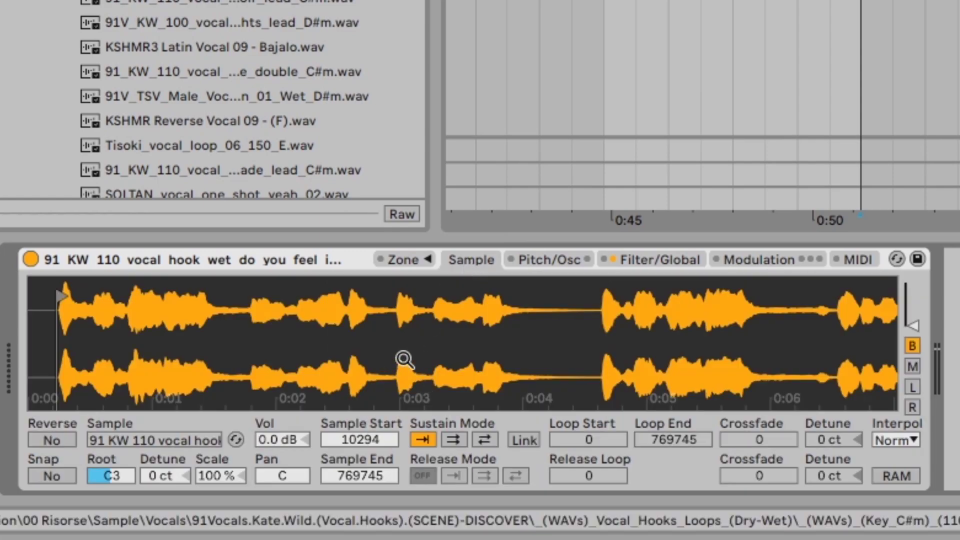
pyautogui.click(424, 261)
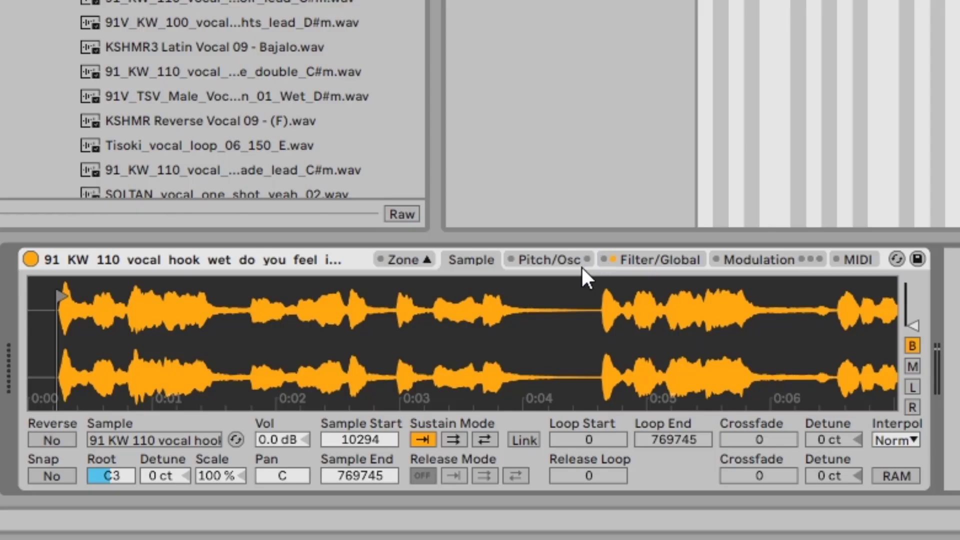
# Step: Set the transposition in Pitch/Osc to +9 st and return to the sample waveform
pyautogui.click(347, 404)
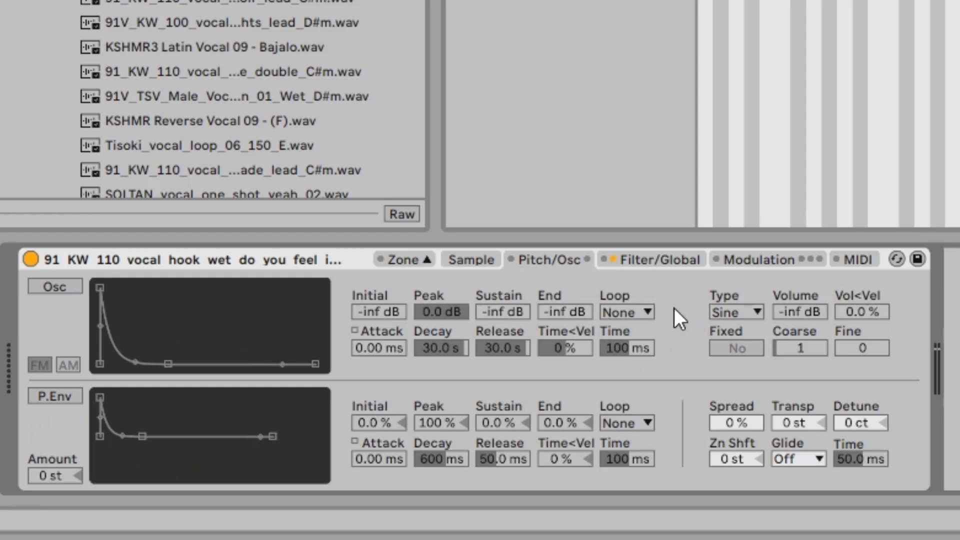
pyautogui.moveTo(800, 426); pyautogui.dragTo(800, 408)
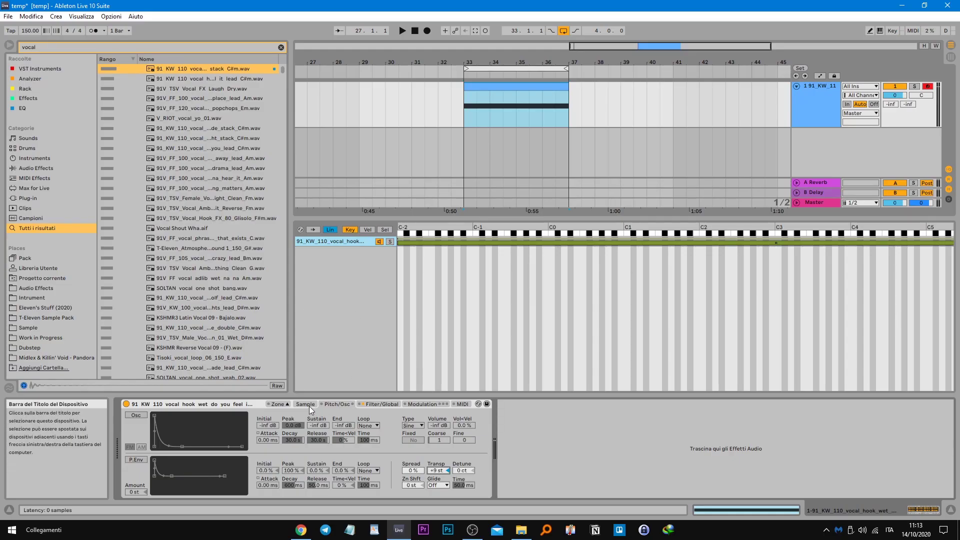
pyautogui.click(471, 259)
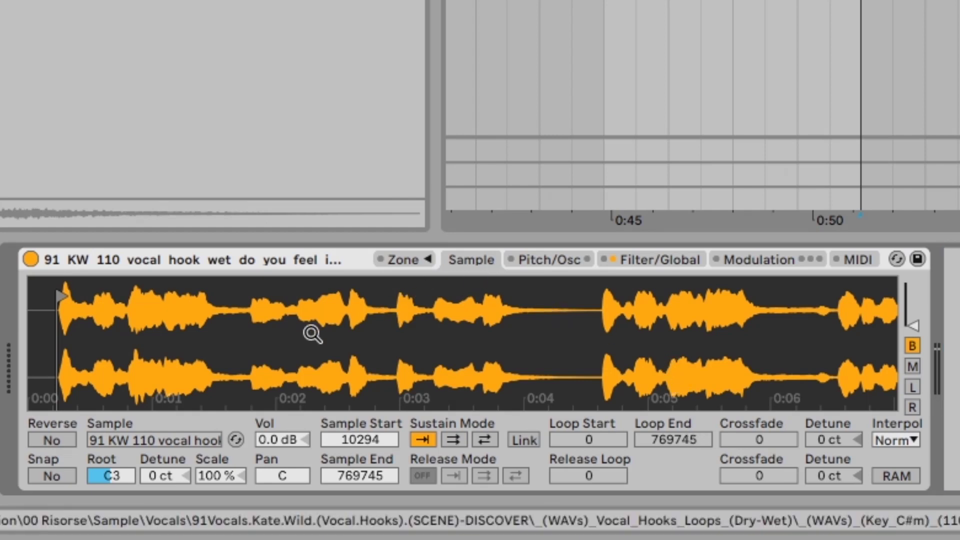
# Step: Try the Reverse option on the vocal sample and turn it off again
pyautogui.click(52, 439)
pyautogui.moveTo(202, 361); pyautogui.dragTo(195, 362)
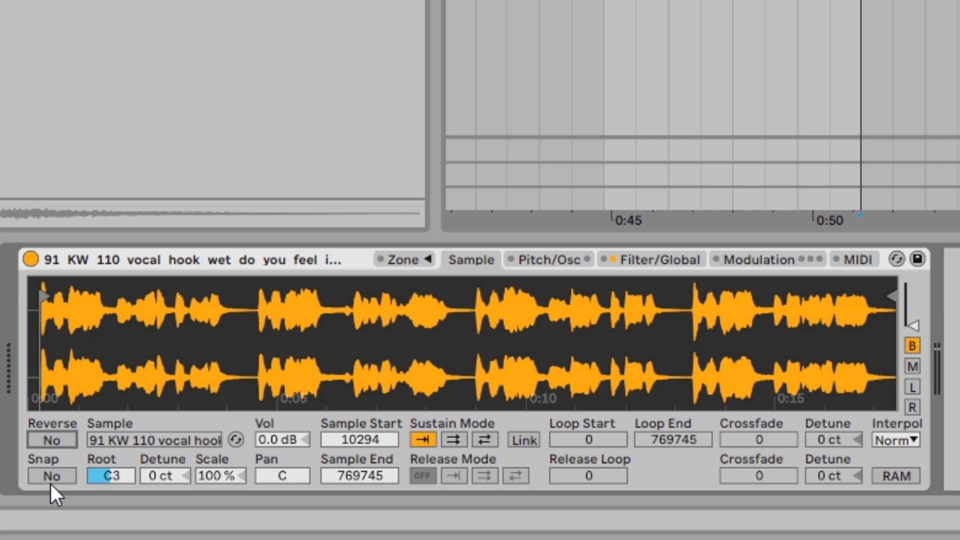
# Step: Reposition the start marker close to the vocal's first transient, testing the Snap option, and leave the sample start at 11424
pyautogui.moveTo(58, 302); pyautogui.dragTo(65, 467)
pyautogui.moveTo(266, 296); pyautogui.dragTo(300, 297)
pyautogui.scroll(5, 331, 333)
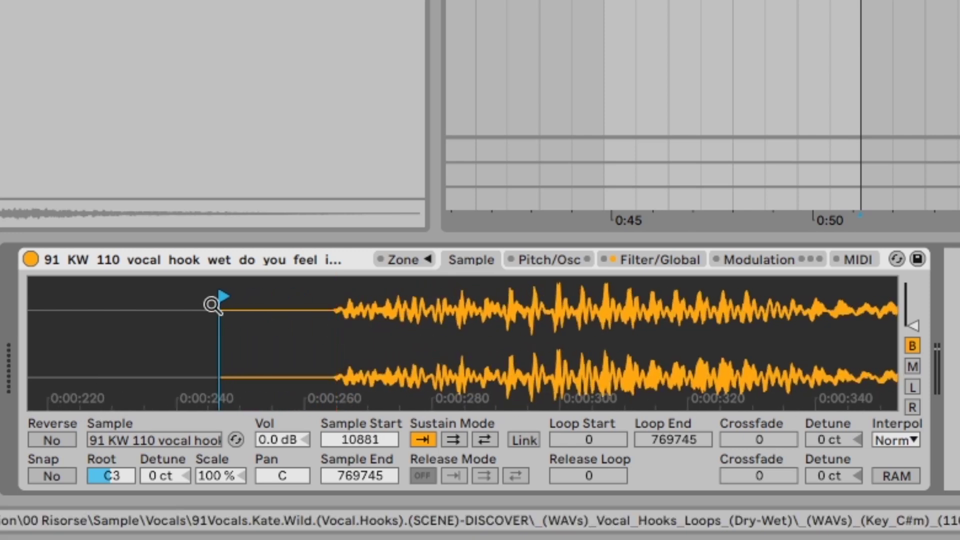
pyautogui.moveTo(225, 290); pyautogui.dragTo(169, 299)
pyautogui.moveTo(360, 296); pyautogui.dragTo(359, 296)
pyautogui.click(59, 477)
pyautogui.moveTo(272, 299); pyautogui.dragTo(208, 297)
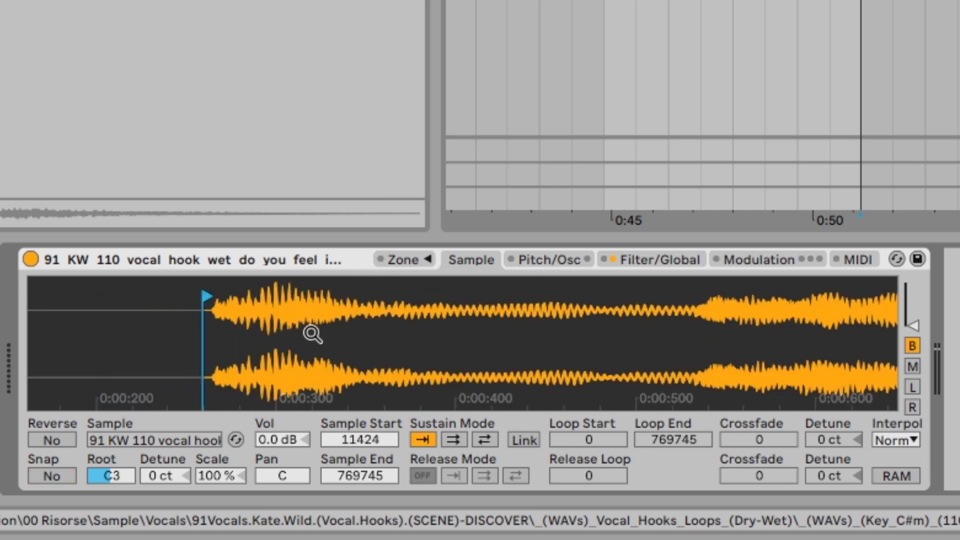
# Step: Shorten the sample to its opening phrase by setting the sample end to 38888
pyautogui.moveTo(91, 334); pyautogui.dragTo(45, 334)
pyautogui.moveTo(149, 325); pyautogui.dragTo(141, 325)
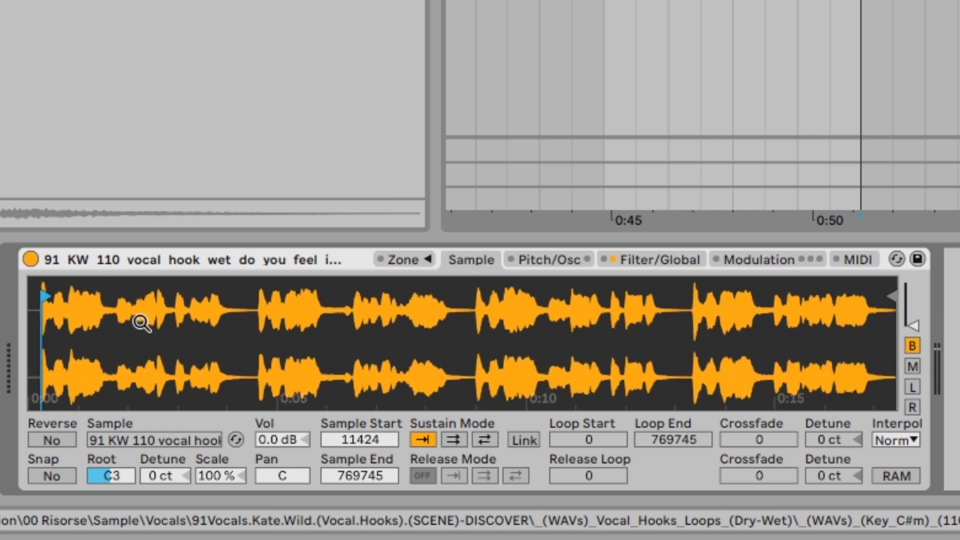
pyautogui.moveTo(890, 295); pyautogui.dragTo(64, 286)
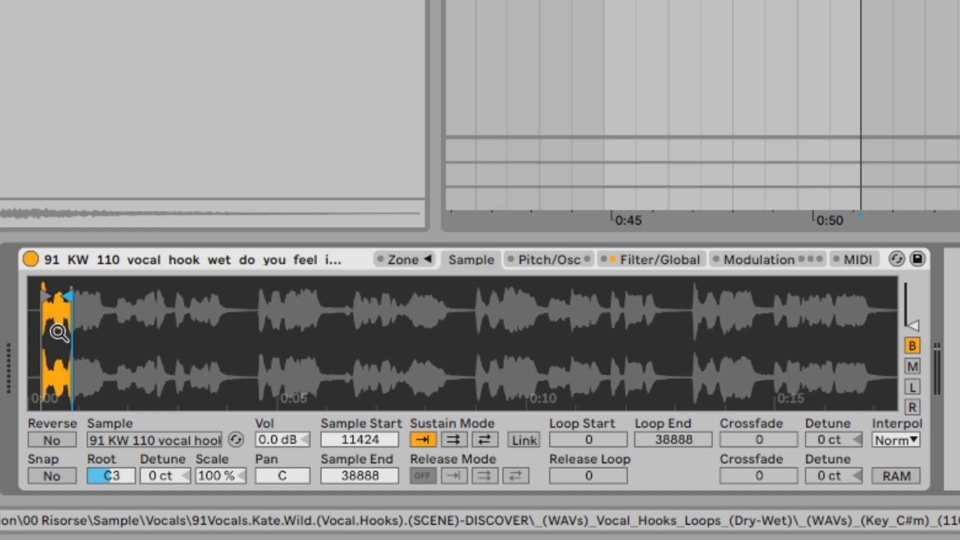
# Step: Fine-tune the playback range to sample start 10657 and sample end 39268, testing Snap along the way and leaving it off
pyautogui.moveTo(60, 332); pyautogui.dragTo(111, 336)
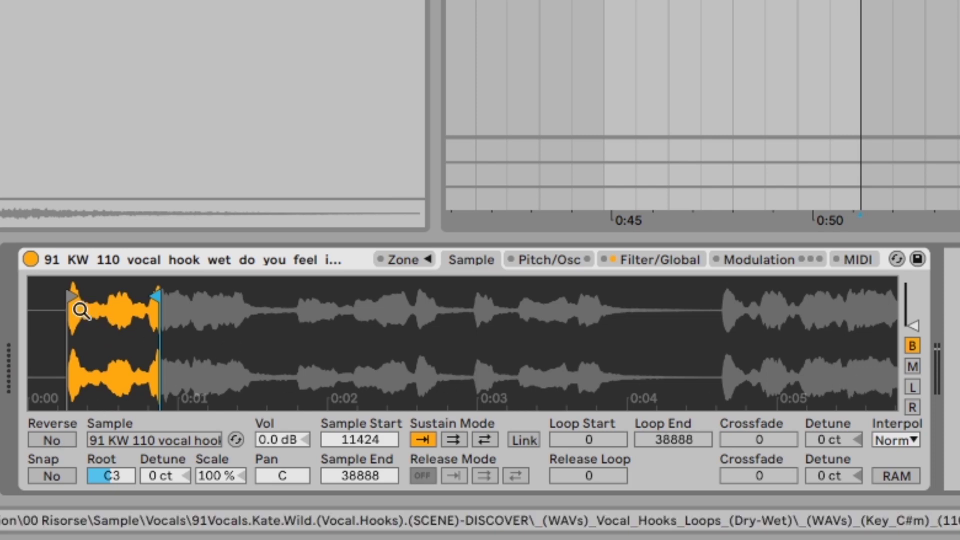
pyautogui.moveTo(77, 298); pyautogui.dragTo(73, 298)
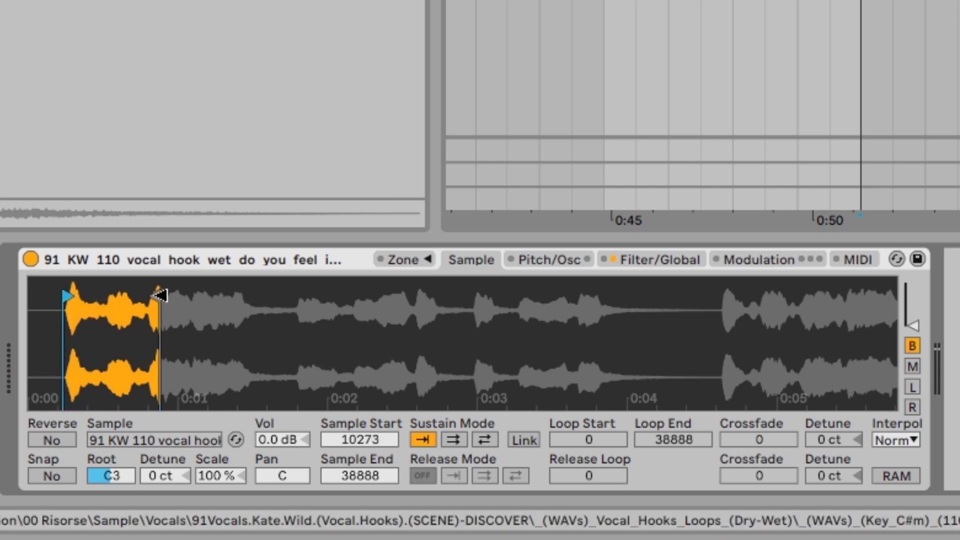
pyautogui.moveTo(342, 442)
pyautogui.mouseDown()
pyautogui.moveTo(342, 430)
pyautogui.moveTo(346, 472)
pyautogui.moveTo(361, 434)
pyautogui.moveTo(360, 473)
pyautogui.mouseUp()
pyautogui.click(30, 479)
pyautogui.moveTo(334, 437); pyautogui.dragTo(334, 431)
pyautogui.click(52, 476)
# Step: Search the browser for "vocal" and add "91 KW 110 vocal hook dry middle of the night stack C#m" to Sampler's zone list
pyautogui.click(145, 438)
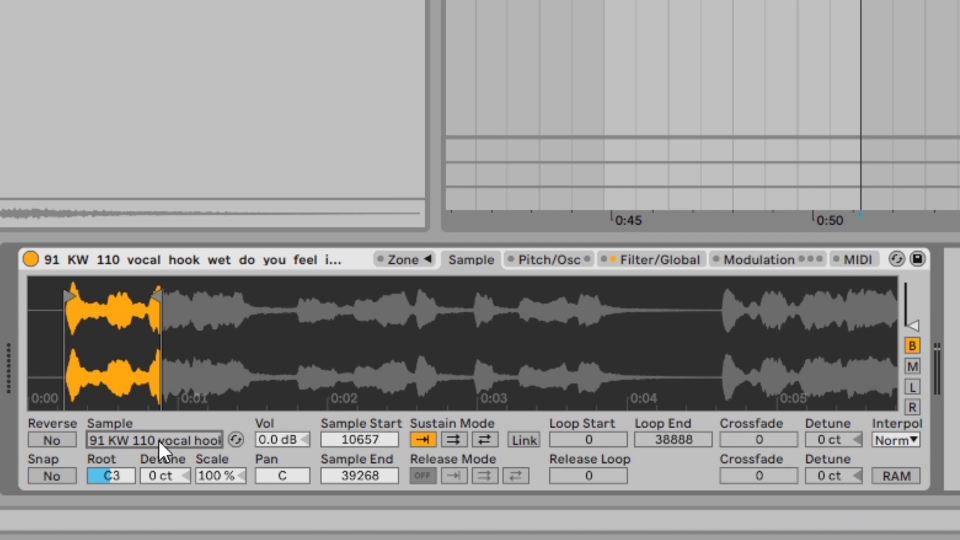
pyautogui.click(398, 259)
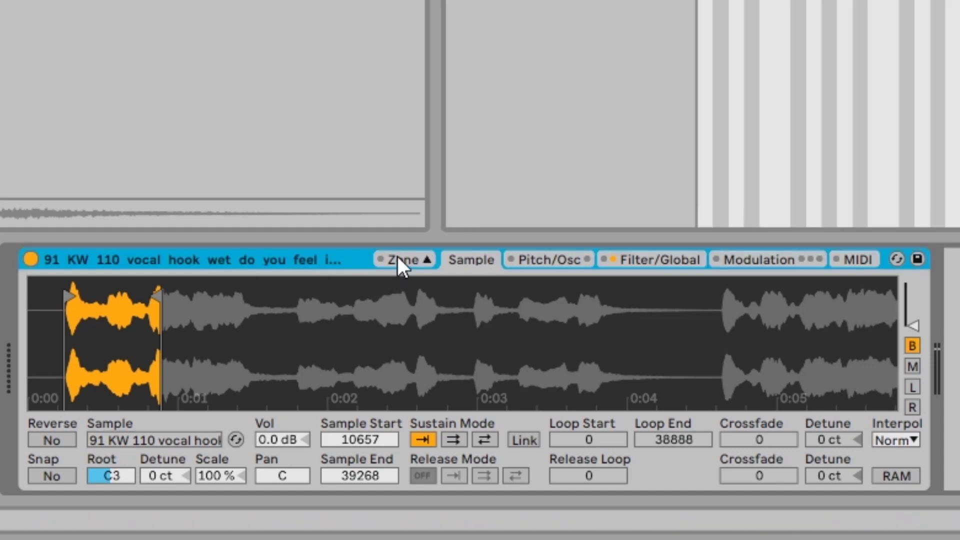
pyautogui.hotkey('ctrl', 'f')
pyautogui.write('vocal')
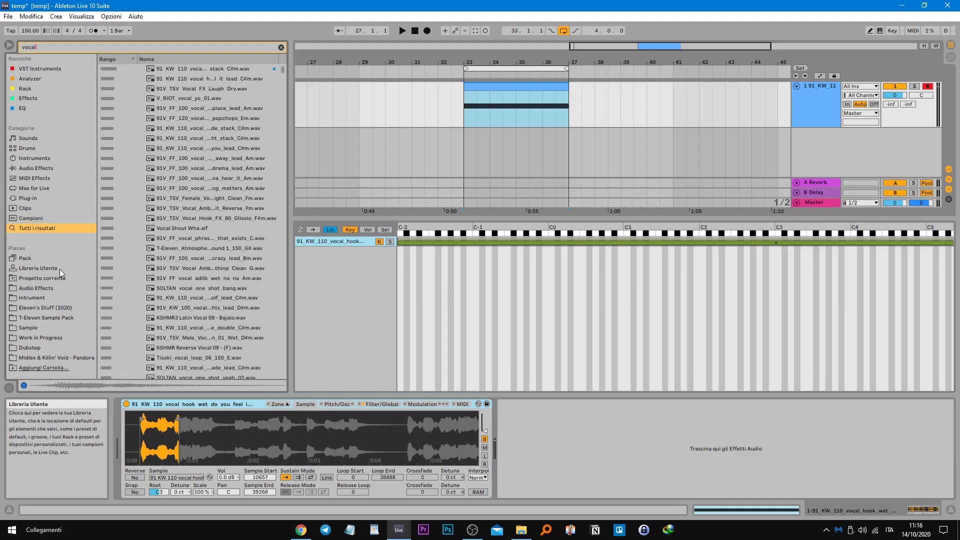
pyautogui.moveTo(175, 137); pyautogui.dragTo(340, 270)
# Step: Switch the displayed sample between the two vocal hooks, ending on "91 KW 110 vocal hook dry middle of the night stack C#m"
pyautogui.click(176, 476)
pyautogui.click(154, 460)
pyautogui.click(152, 443)
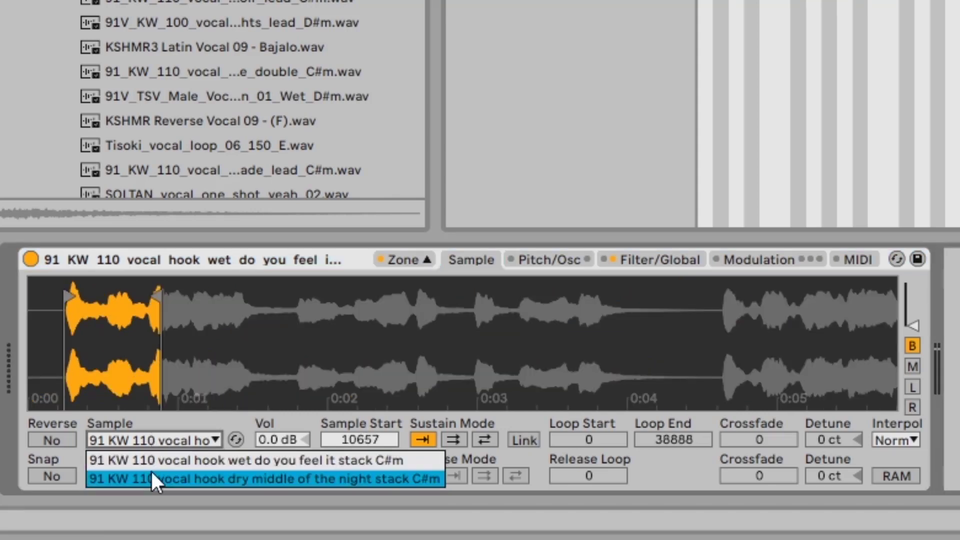
pyautogui.click(151, 459)
pyautogui.click(144, 441)
pyautogui.click(152, 475)
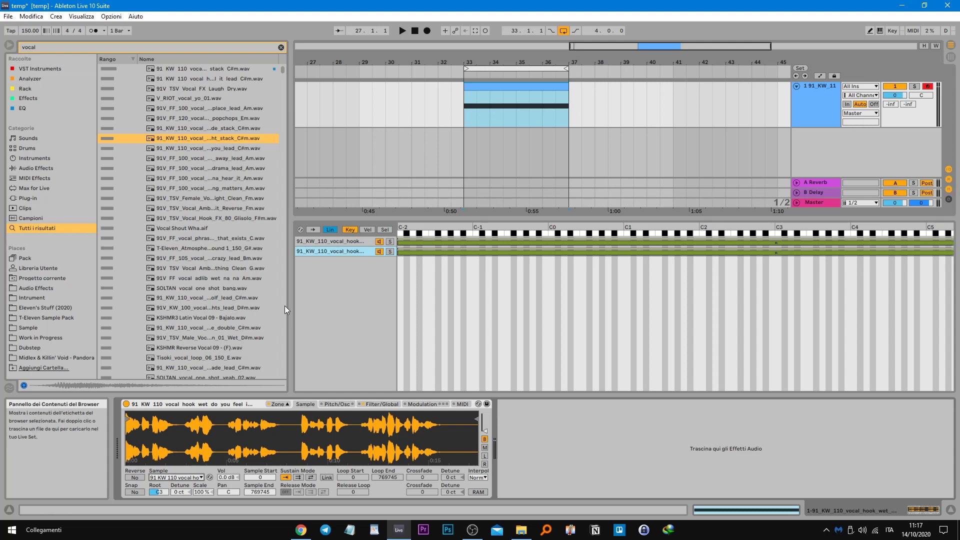
# Step: Show the zone layer list and alternate the selection between the two vocal hooks, ending on the second layer
pyautogui.click(277, 404)
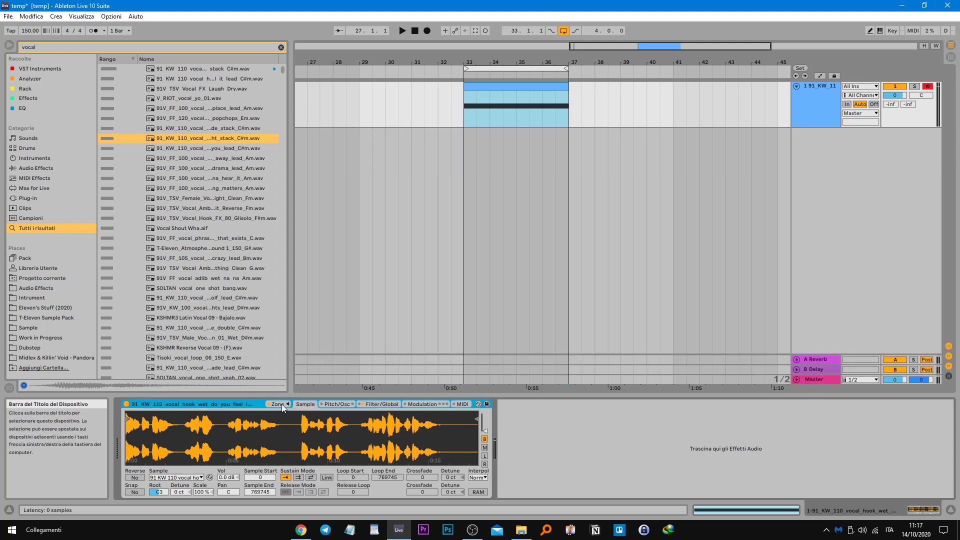
pyautogui.click(328, 251)
pyautogui.click(329, 242)
pyautogui.click(330, 251)
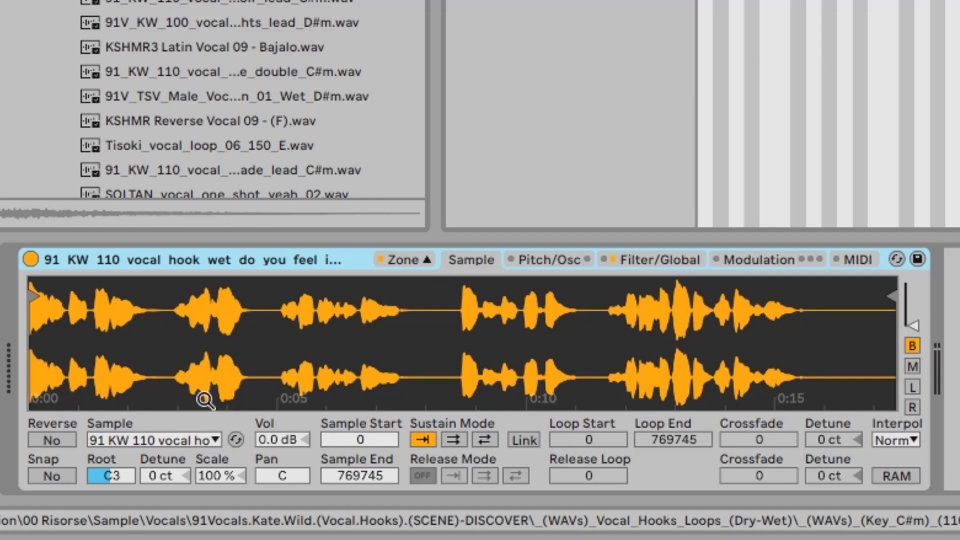
# Step: Switch the displayed sample to "91 KW 110 vocal hook wet do you feel it stack C#m" and back to the "dry middle of the night" hook
pyautogui.click(196, 439)
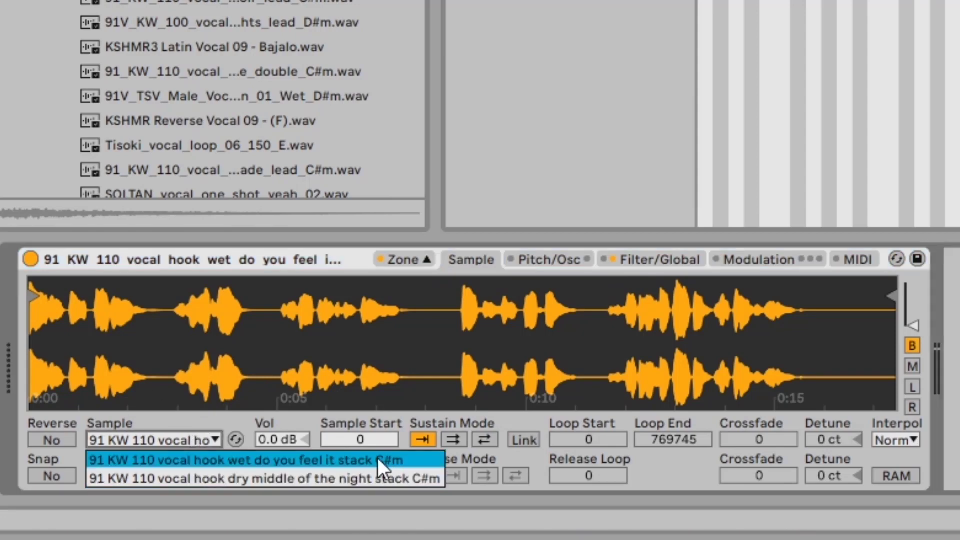
pyautogui.click(395, 464)
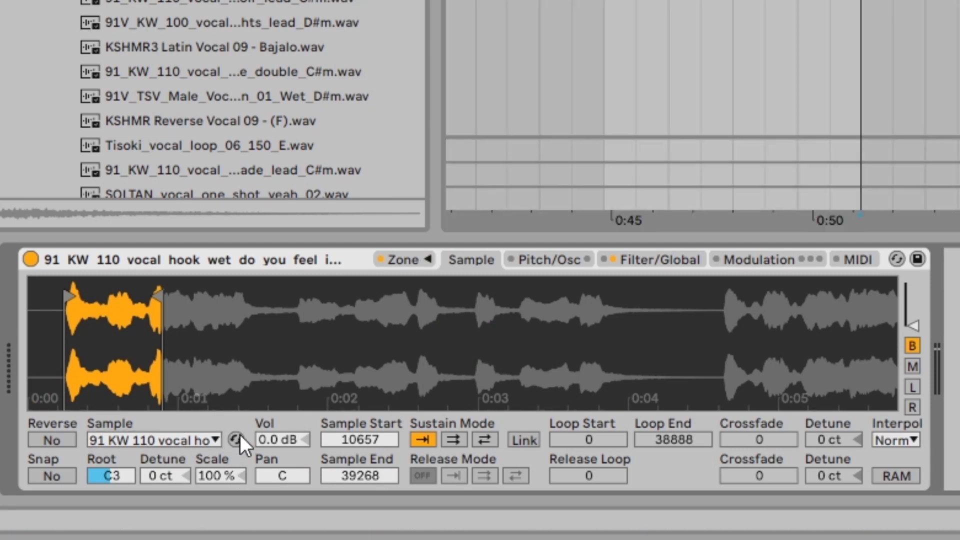
pyautogui.click(192, 442)
pyautogui.click(186, 472)
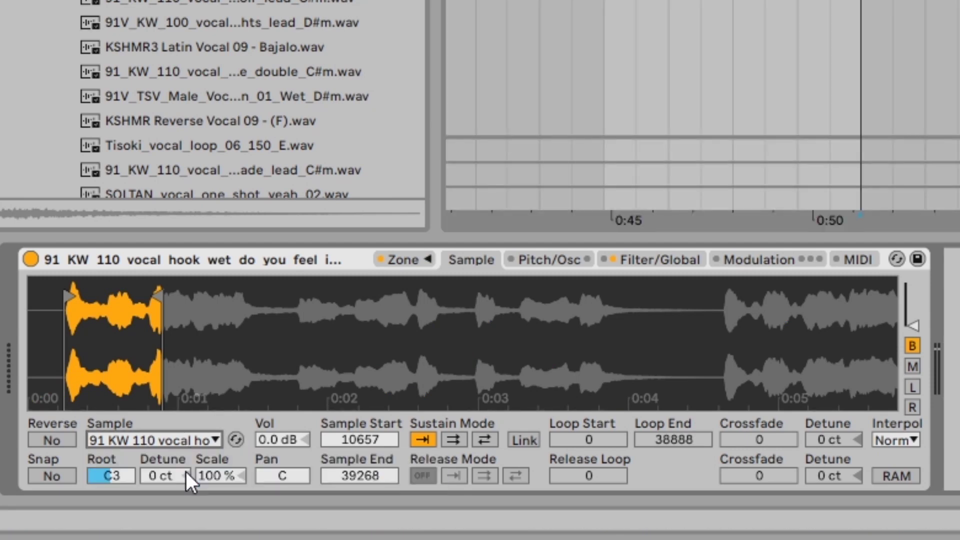
pyautogui.click(184, 440)
pyautogui.click(207, 470)
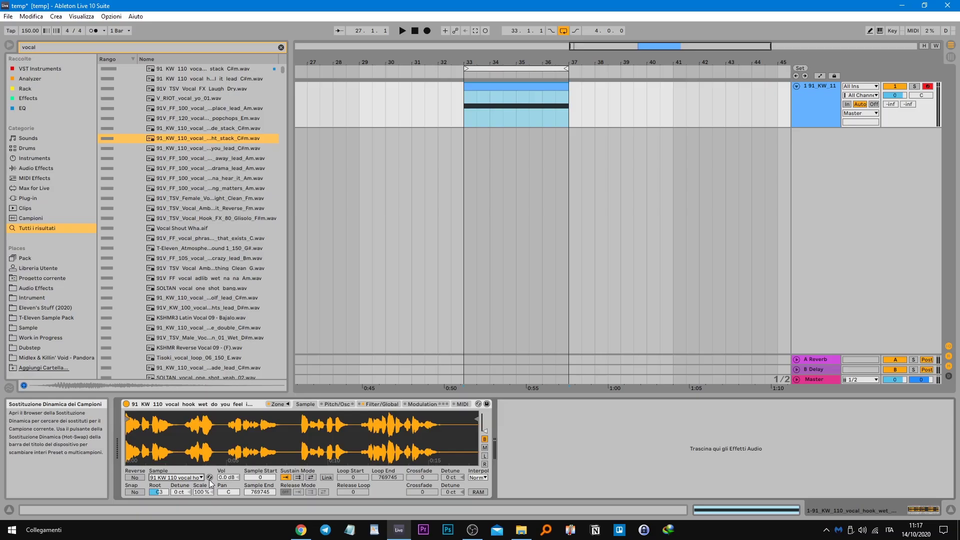
# Step: Hot-swap the "dry middle of the night" sample for 91_KW_110_vocal_hook_dry_lemonade_stack_C#m and leave hot-swap mode
pyautogui.click(210, 478)
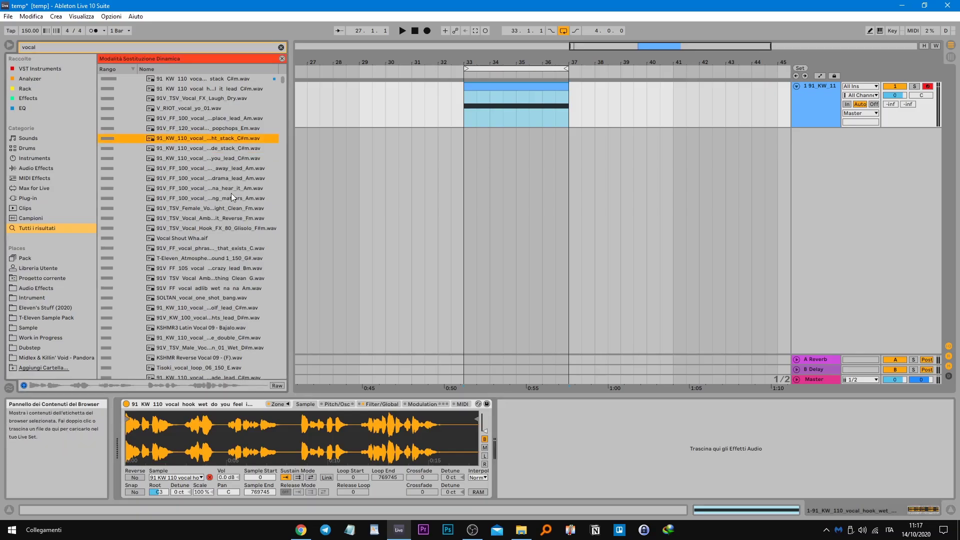
pyautogui.click(216, 150)
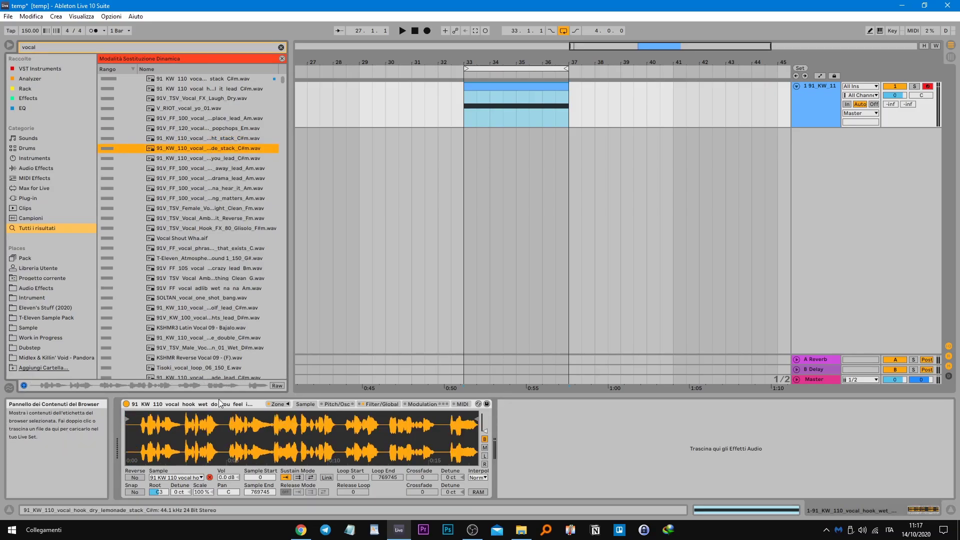
pyautogui.click(210, 477)
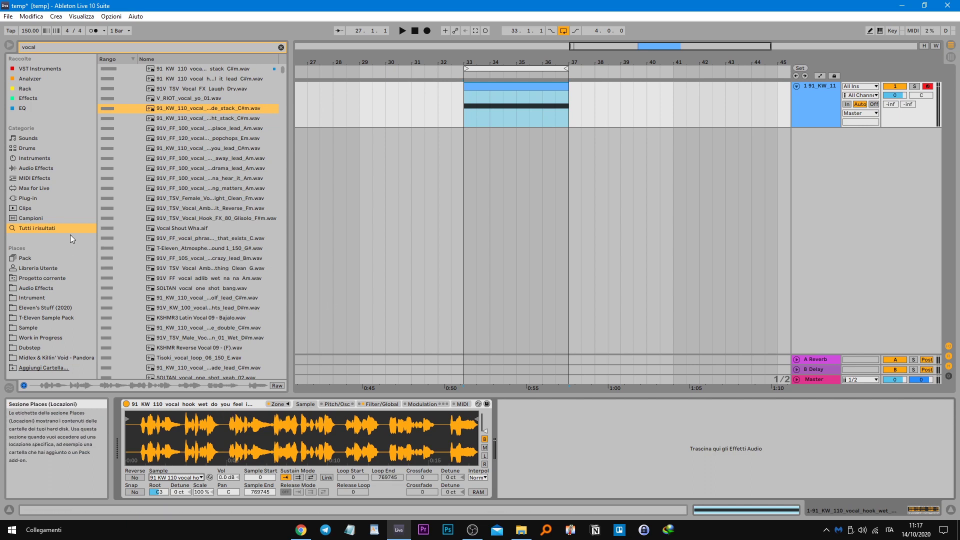
# Step: Clear the browser search, view the Audio Effects category, and reopen hot-swap mode to look through the vocal samples
pyautogui.click(281, 47)
pyautogui.click(49, 169)
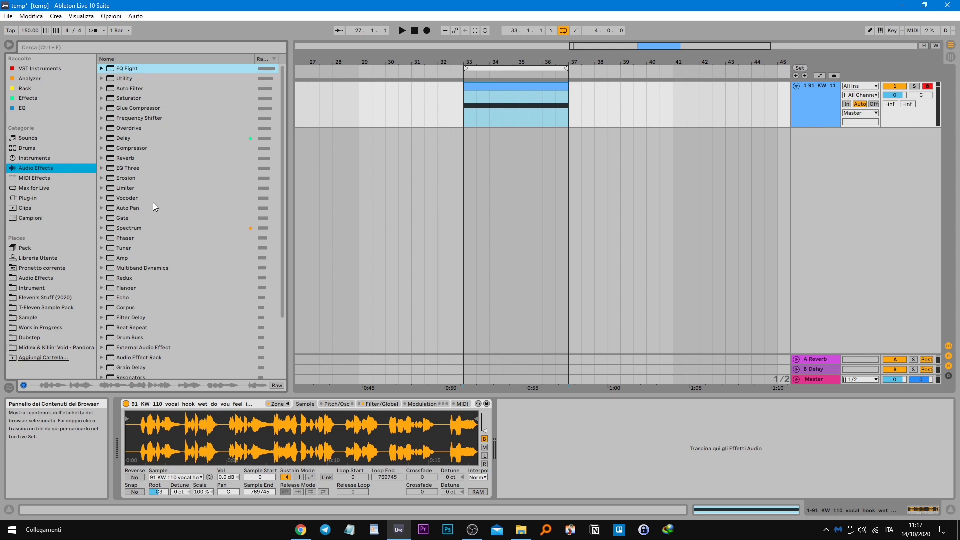
pyautogui.click(209, 478)
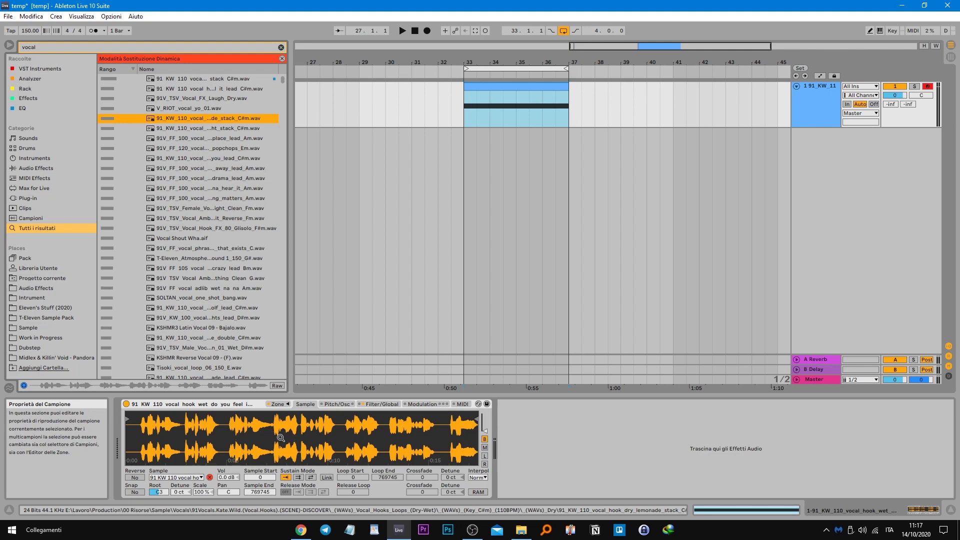
pyautogui.scroll(-3, 210, 205)
pyautogui.scroll(3, 210, 206)
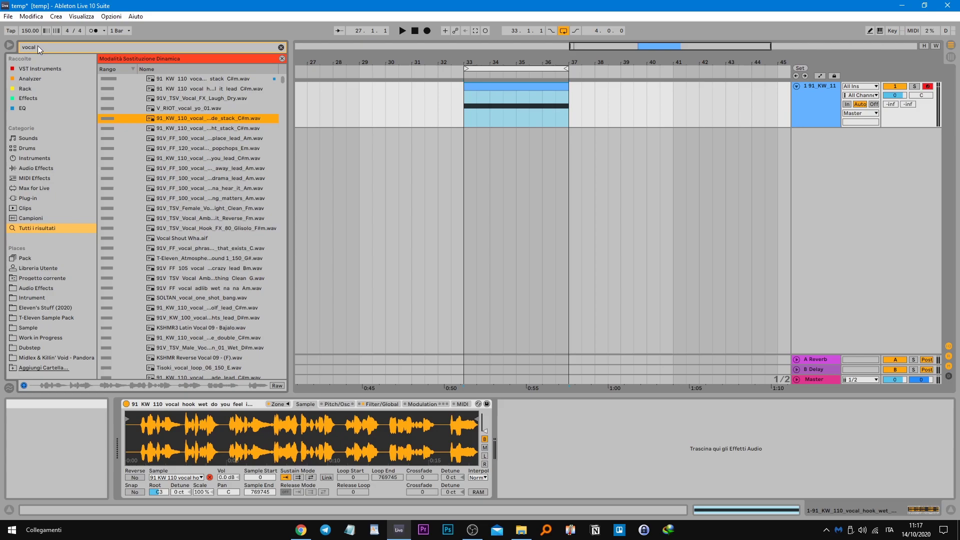
pyautogui.scroll(-5, 184, 173)
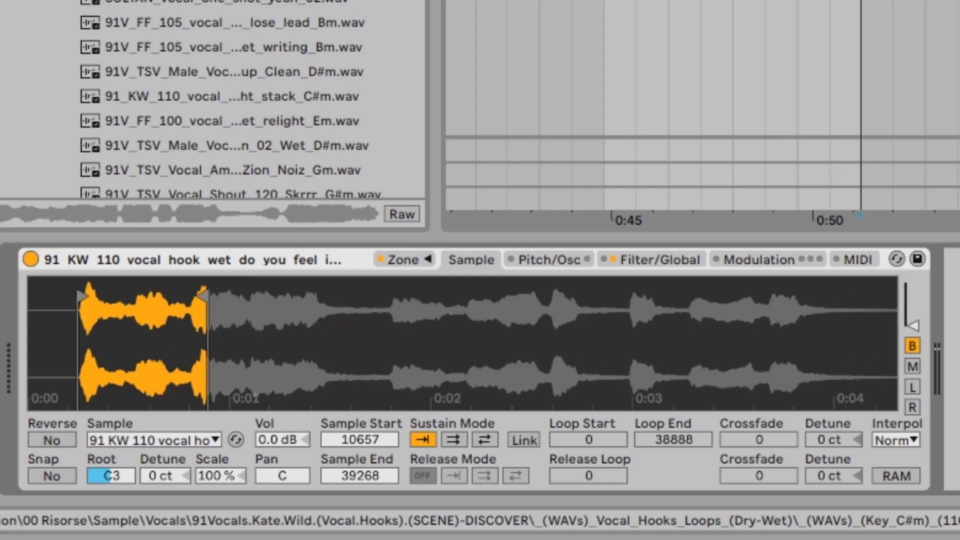
# Step: Try Scale values of 10 % and 50 % on the vocal hook's playback pitch
pyautogui.moveTo(253, 438); pyautogui.dragTo(253, 424)
pyautogui.moveTo(512, 316); pyautogui.dragTo(409, 280)
pyautogui.moveTo(435, 329); pyautogui.dragTo(405, 285)
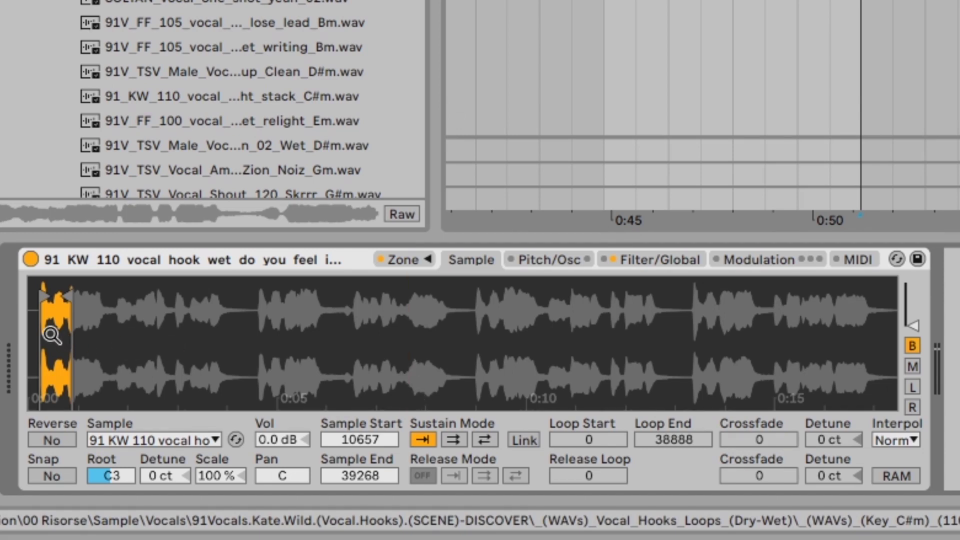
pyautogui.moveTo(52, 330); pyautogui.dragTo(182, 320)
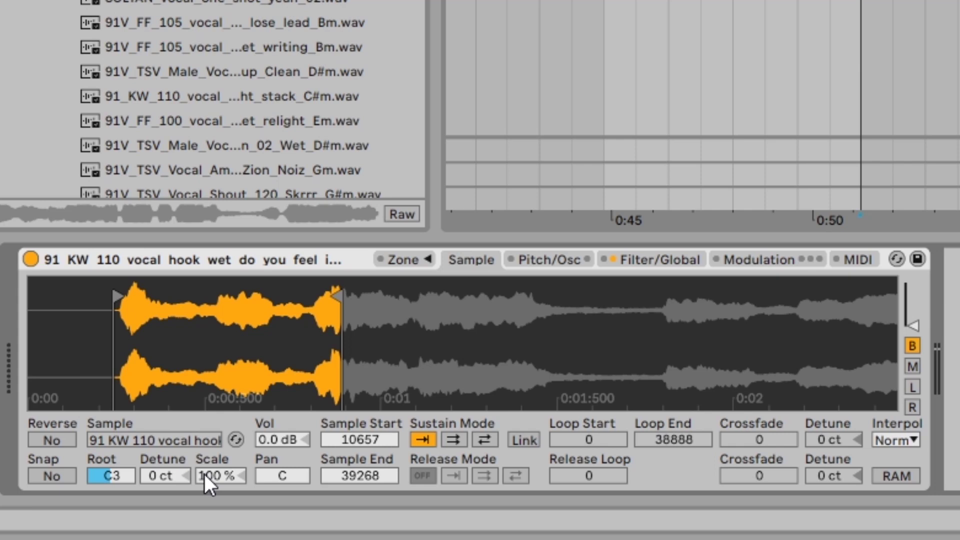
pyautogui.moveTo(204, 472)
pyautogui.mouseDown()
pyautogui.moveTo(204, 457)
pyautogui.moveTo(190, 468)
pyautogui.mouseUp()
pyautogui.press('Delete')
pyautogui.write('10')
pyautogui.press('Return')
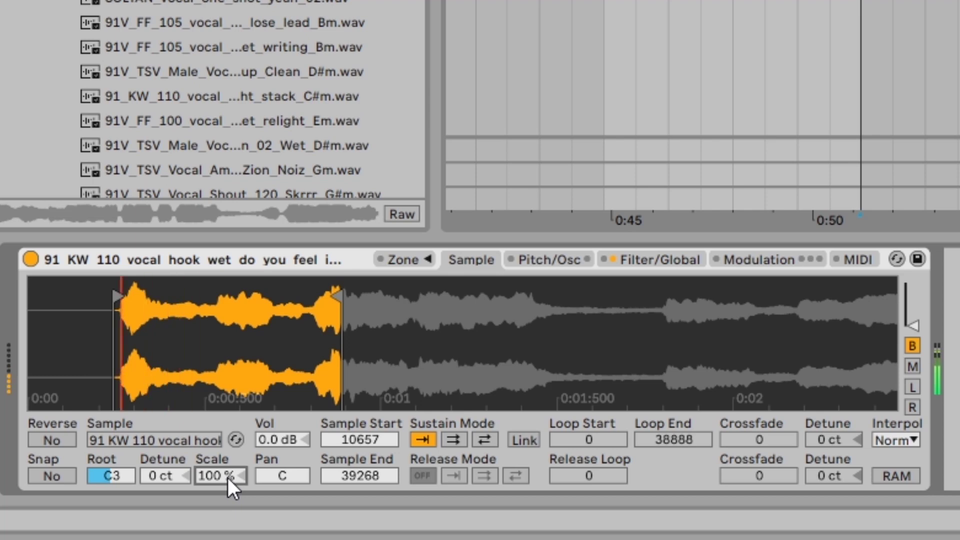
pyautogui.write('50')
pyautogui.press('Return')
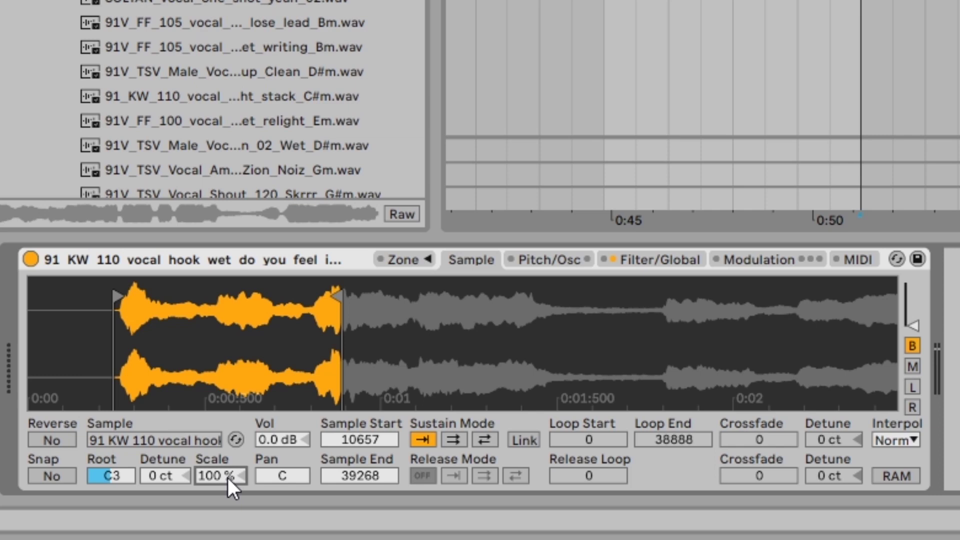
# Step: Search the browser for "kick", load Kick StereoFool 2 into Sampler, and extend its range to sample start 0 and sample end 14717
pyautogui.hotkey('ctrl', 'f')
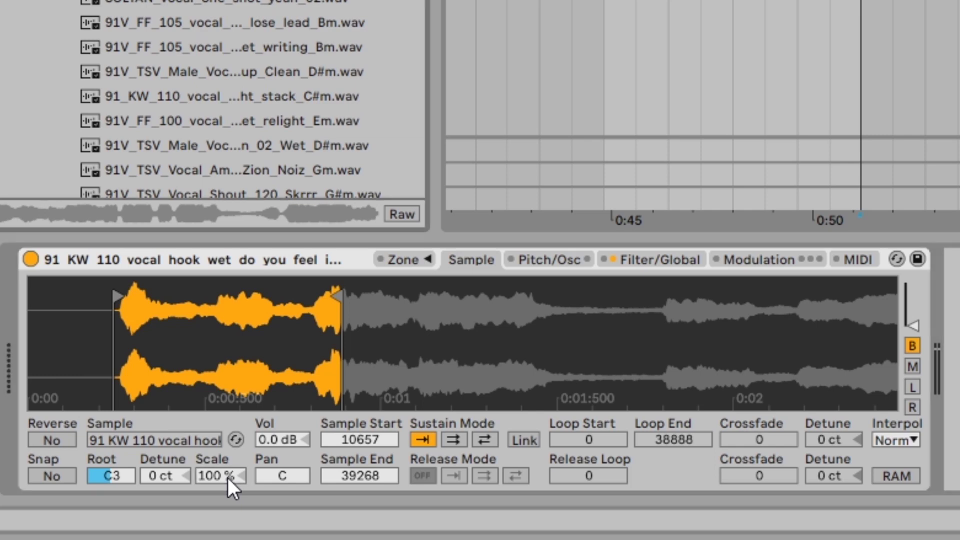
pyautogui.write('kick')
pyautogui.press('Down')
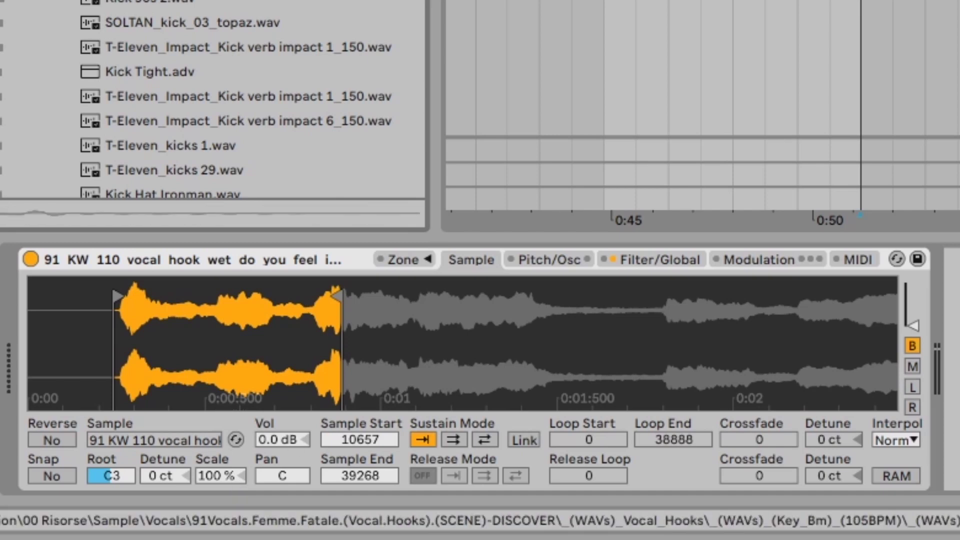
pyautogui.press('Down')
pyautogui.moveTo(117, 290); pyautogui.dragTo(125, 300)
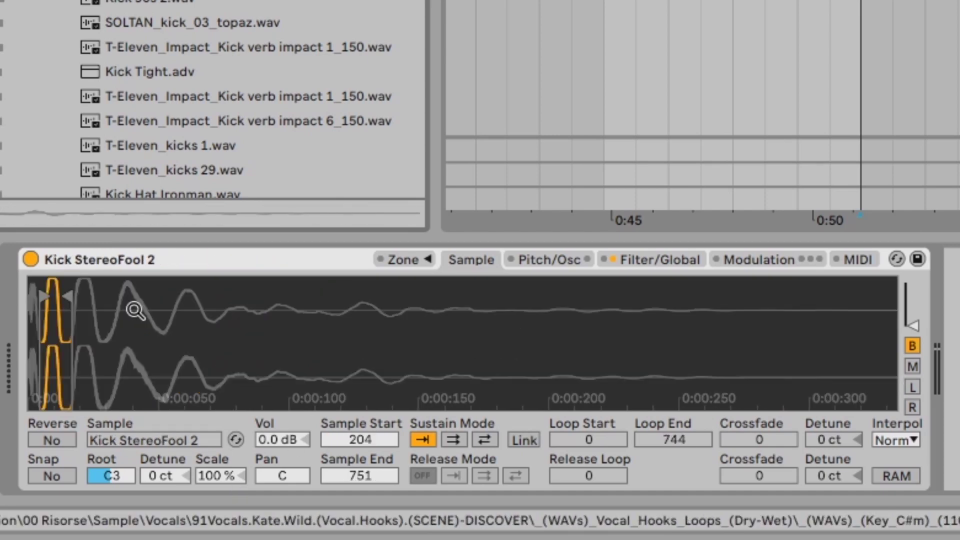
pyautogui.moveTo(59, 293); pyautogui.dragTo(892, 297)
pyautogui.moveTo(36, 291)
pyautogui.mouseDown()
pyautogui.moveTo(56, 302)
pyautogui.moveTo(7, 300)
pyautogui.mouseUp()
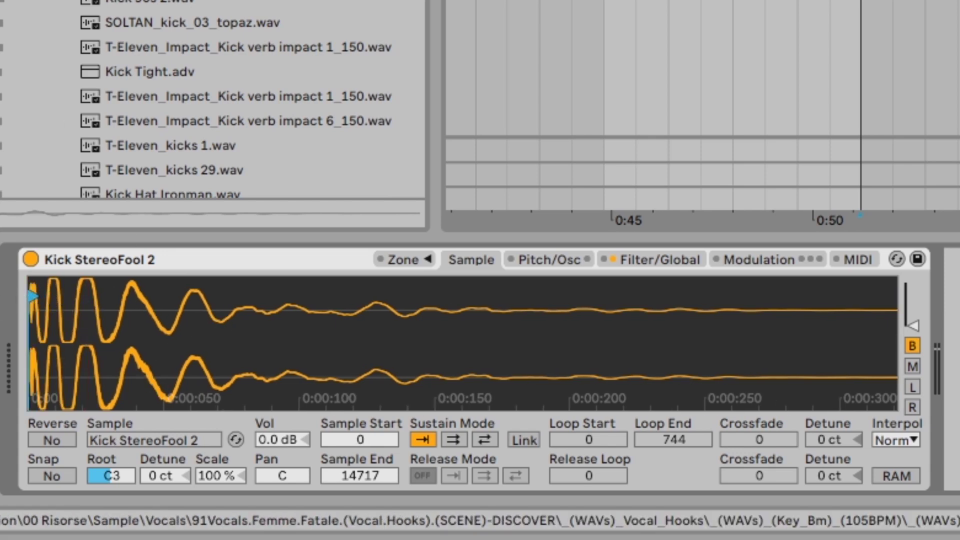
# Step: Search the browser for "snare", add T-Eleven_snare 16.wav to the zone layer list, and hide the zone editor
pyautogui.hotkey('ctrl', 'f')
pyautogui.write('snare')
pyautogui.click(185, 88)
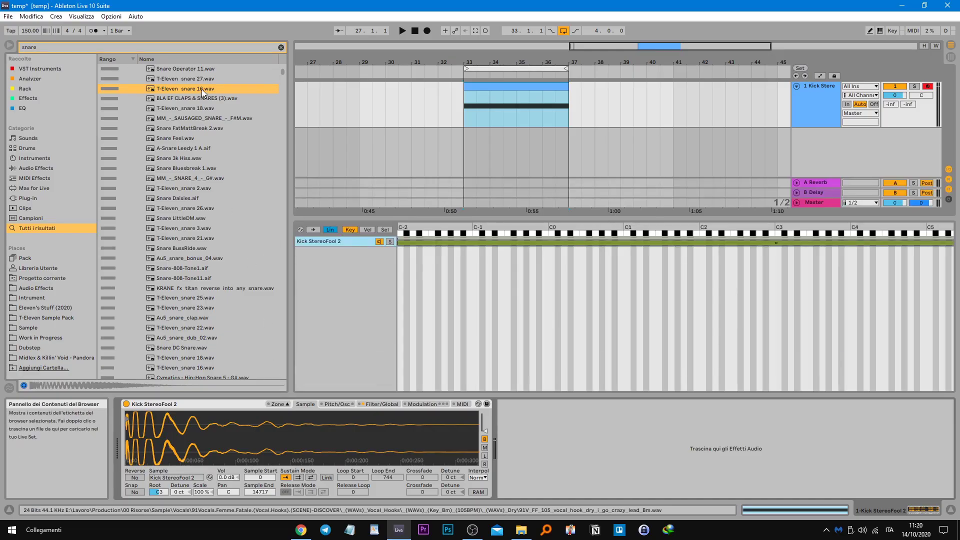
pyautogui.click(365, 305)
pyautogui.click(285, 404)
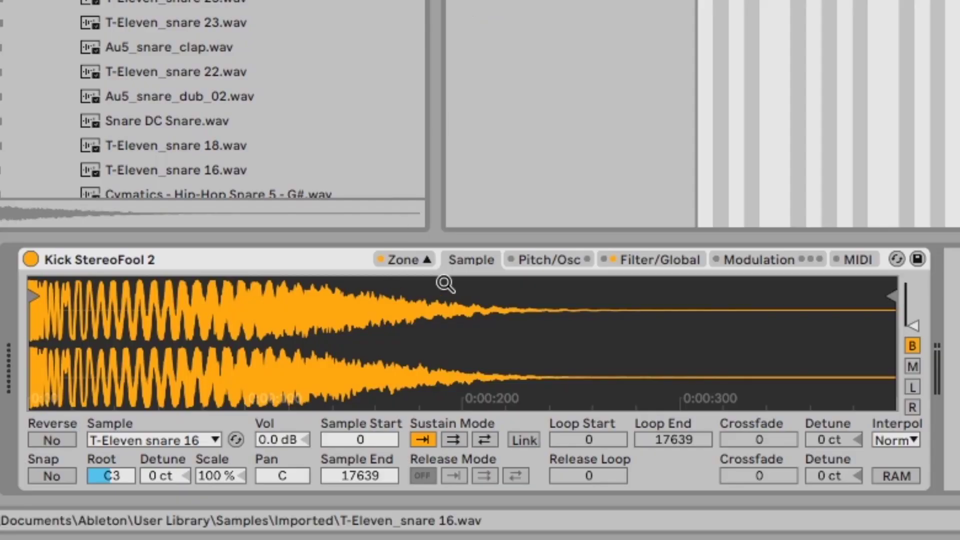
pyautogui.click(283, 404)
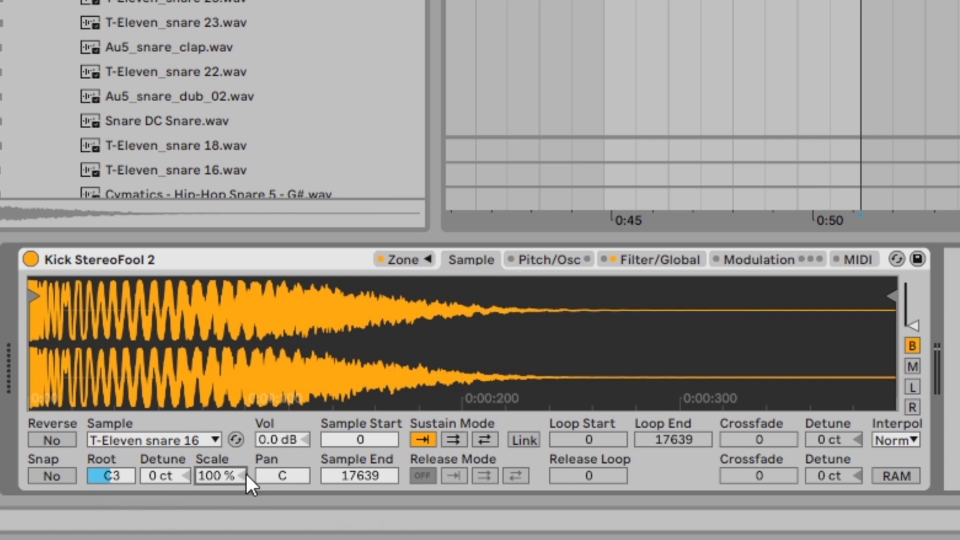
# Step: Set T-Eleven_snare 16's Scale to 0 % and narrow its key zone down to C#2
pyautogui.moveTo(212, 472); pyautogui.dragTo(213, 530)
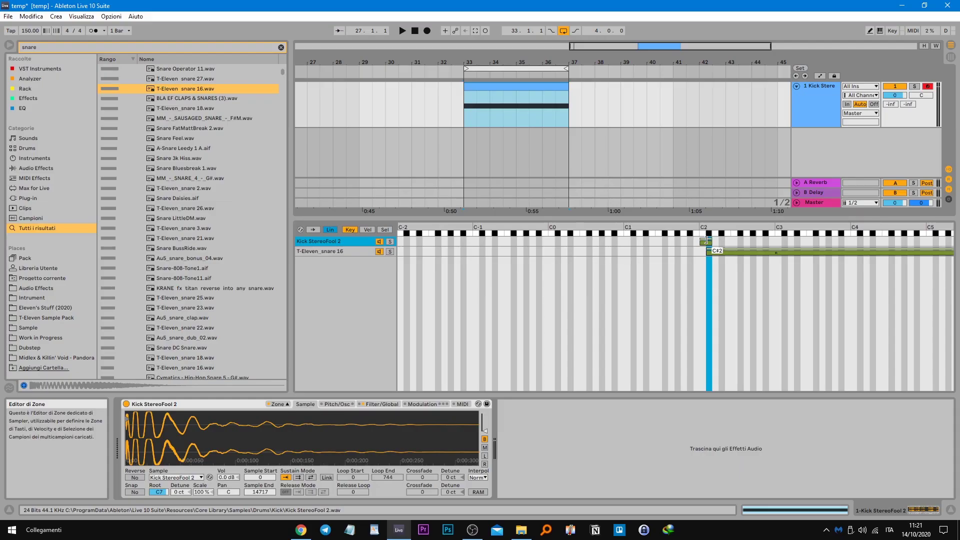
pyautogui.moveTo(952, 252); pyautogui.dragTo(709, 251)
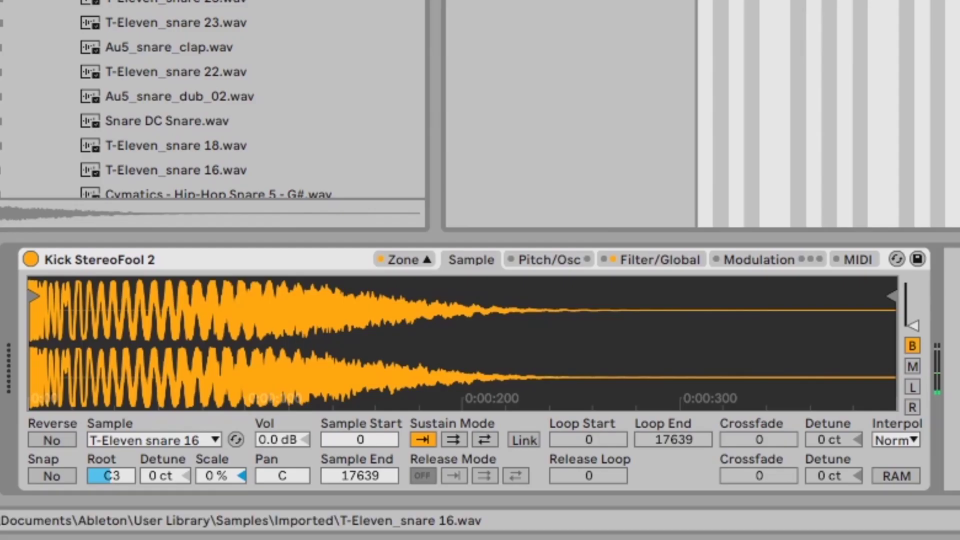
pyautogui.click(569, 1)
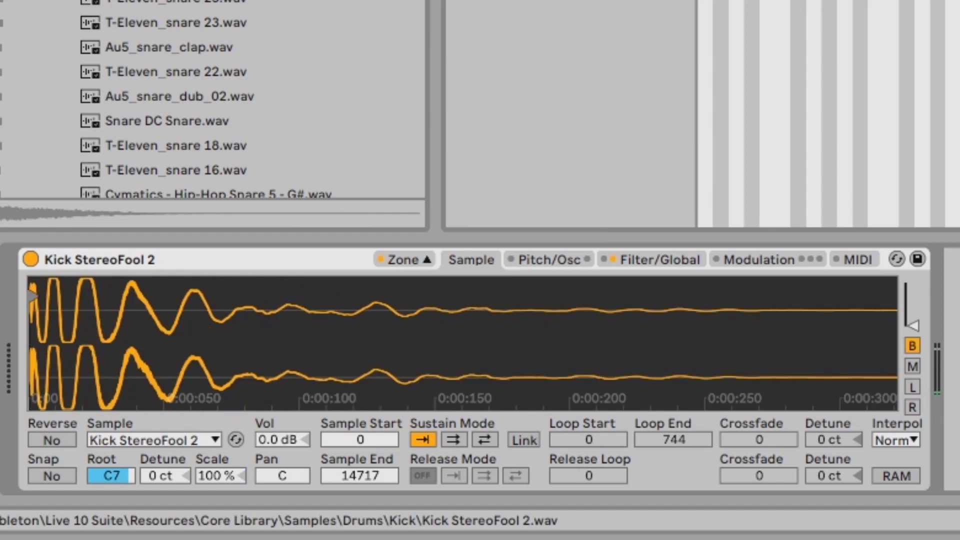
# Step: Set Kick StereoFool 2's Scale to 0 %
pyautogui.click(208, 479)
pyautogui.write('0')
pyautogui.press('Return')
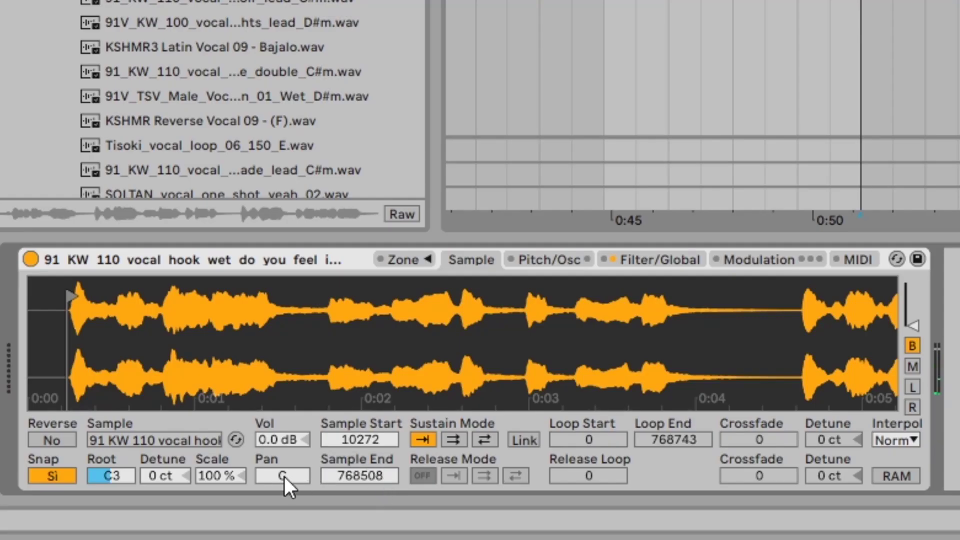
# Step: Try panning the vocal hook to 50R and adjusting its volume, and undo the last change
pyautogui.moveTo(284, 476); pyautogui.dragTo(284, 425)
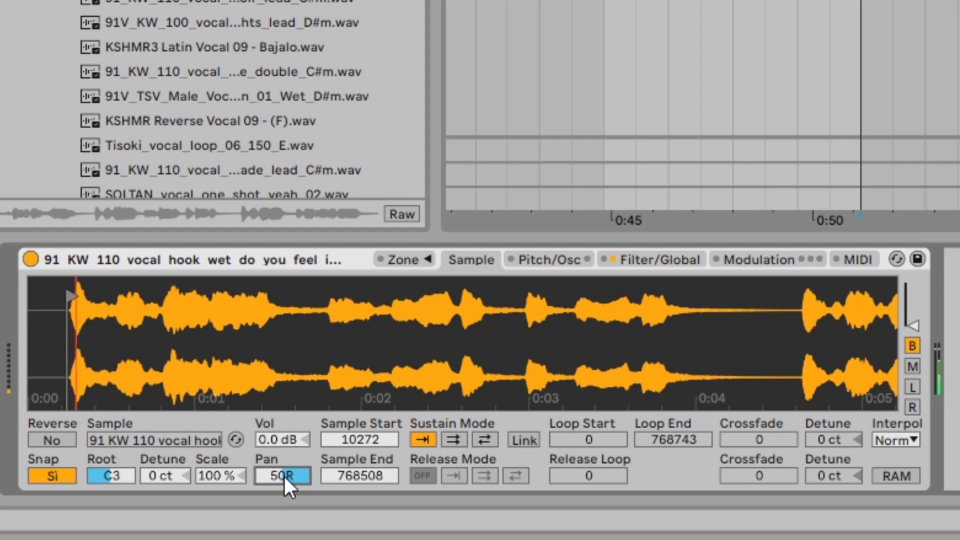
pyautogui.moveTo(288, 443); pyautogui.dragTo(288, 419)
pyautogui.hotkey('ctrl', 'z')
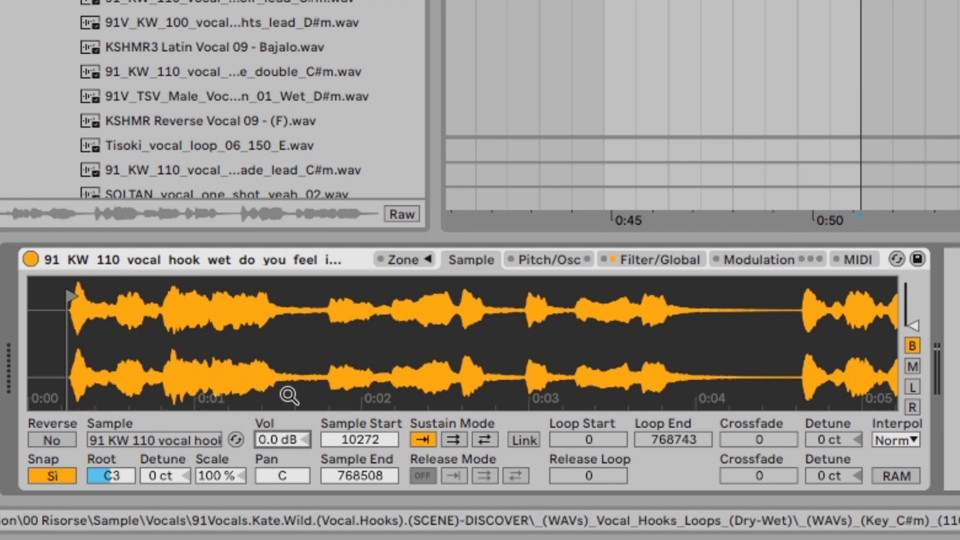
# Step: Select the vocal hook in the zone layer list, hide the zone editor, and inspect the start of its waveform
pyautogui.click(134, 445)
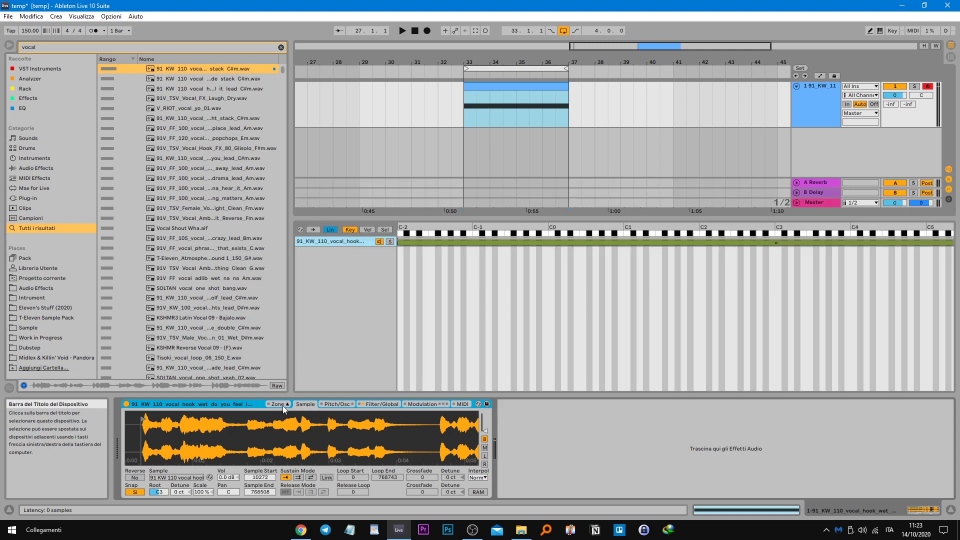
pyautogui.click(405, 259)
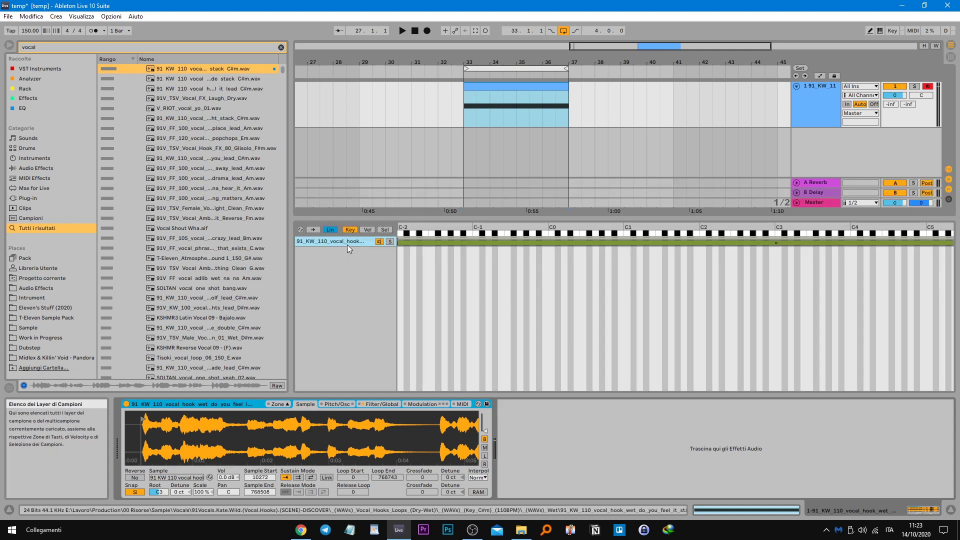
pyautogui.click(347, 244)
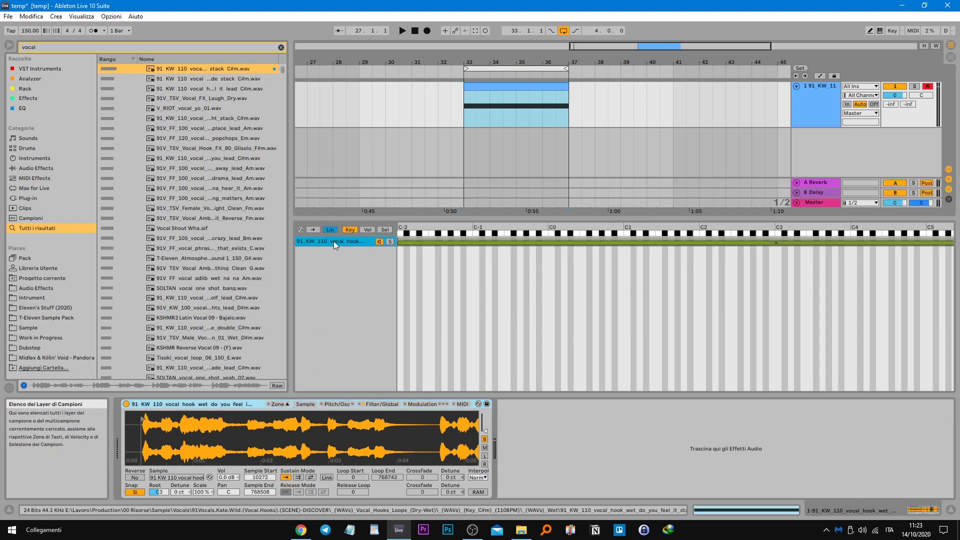
pyautogui.click(282, 404)
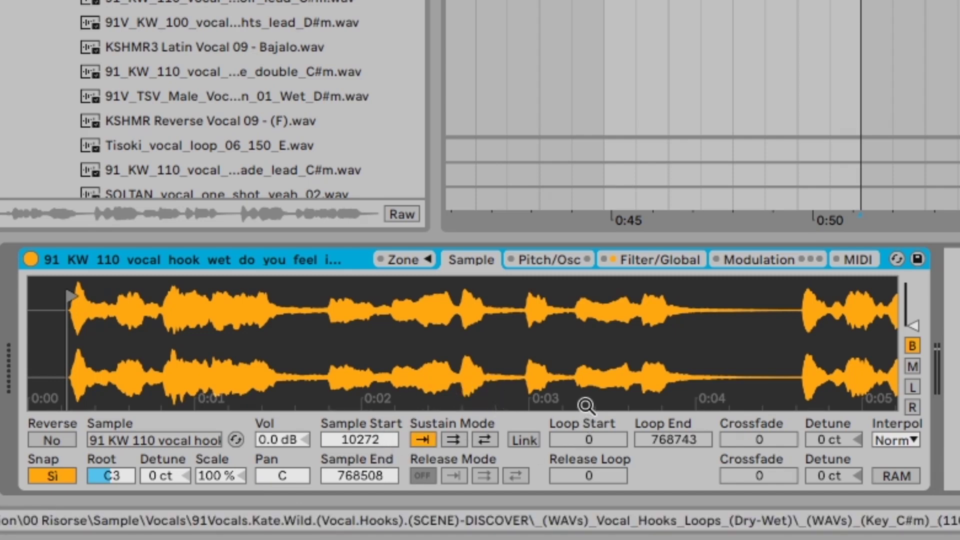
pyautogui.moveTo(149, 294); pyautogui.dragTo(153, 300)
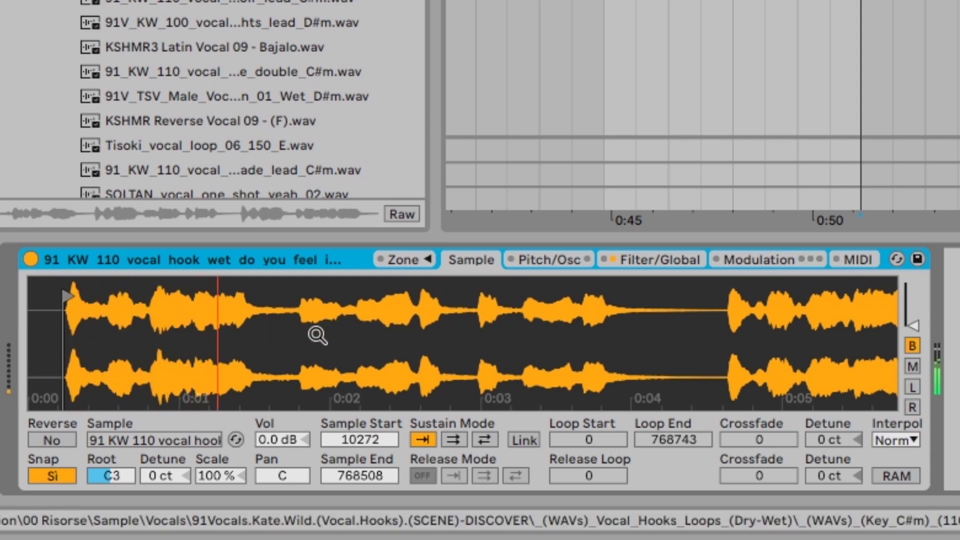
# Step: Set the vocal hook's Sustain Mode to forward loop, with Loop Start at 35075 and Loop End at 214424
pyautogui.moveTo(686, 340); pyautogui.dragTo(686, 294)
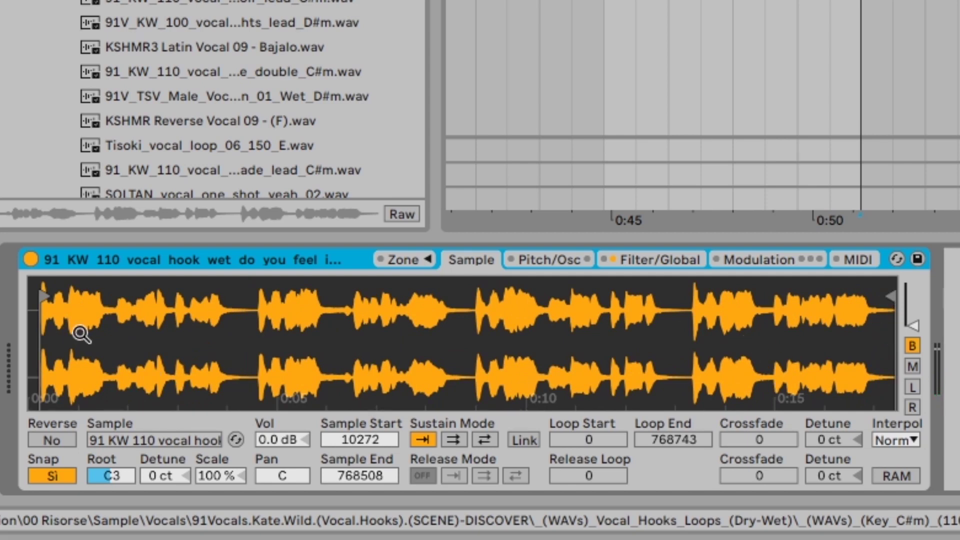
pyautogui.click(458, 440)
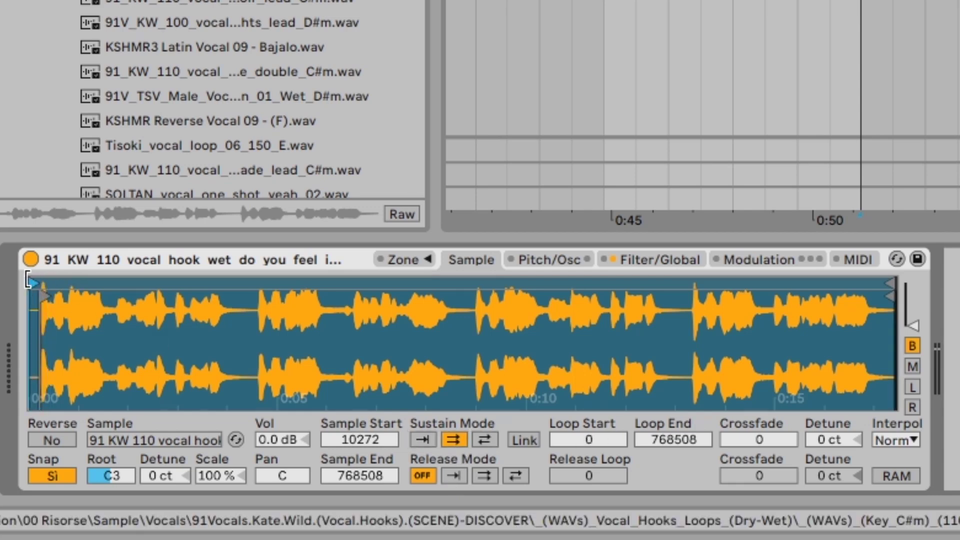
pyautogui.moveTo(55, 302)
pyautogui.mouseDown()
pyautogui.moveTo(54, 324)
pyautogui.moveTo(99, 317)
pyautogui.moveTo(75, 289)
pyautogui.moveTo(135, 287)
pyautogui.moveTo(18, 295)
pyautogui.moveTo(123, 289)
pyautogui.mouseUp()
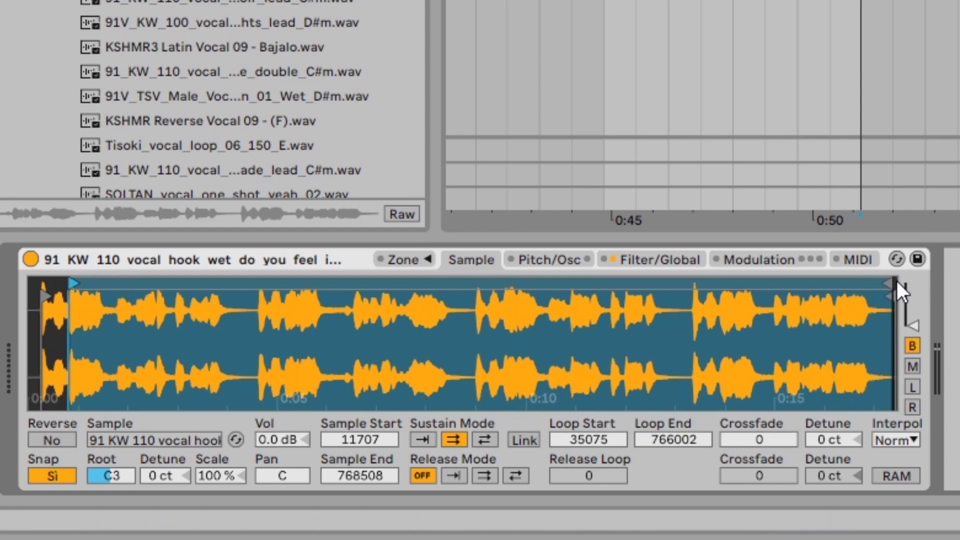
pyautogui.moveTo(900, 281); pyautogui.dragTo(259, 286)
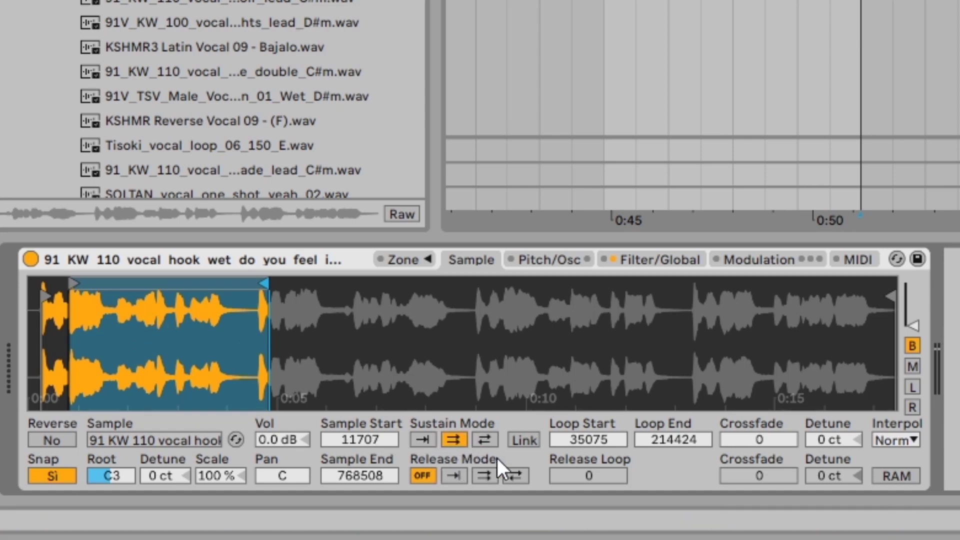
# Step: Move the sustain loop around the waveform and shorten it to a short phrase from 35818 to 53062
pyautogui.moveTo(112, 320); pyautogui.dragTo(214, 324)
pyautogui.moveTo(125, 289)
pyautogui.mouseDown()
pyautogui.moveTo(375, 287)
pyautogui.moveTo(241, 286)
pyautogui.mouseUp()
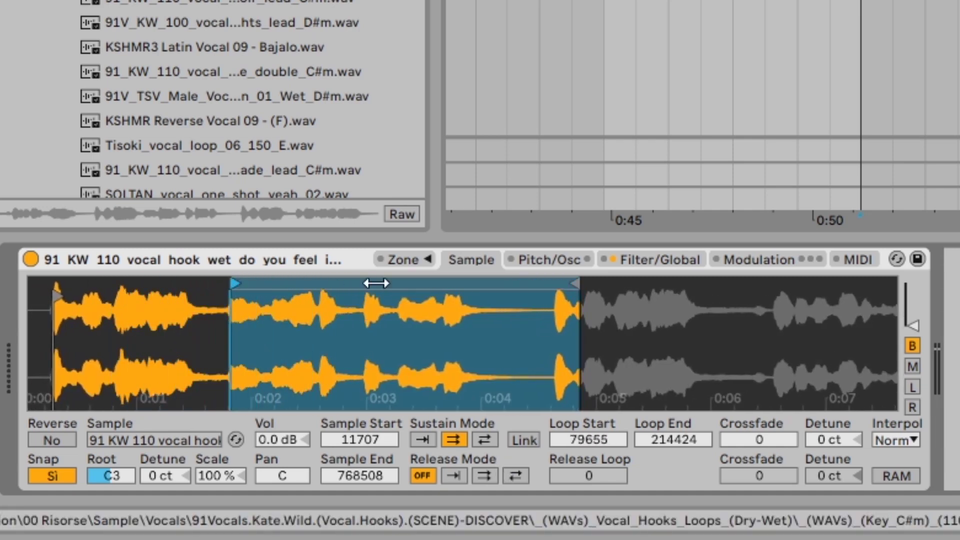
pyautogui.moveTo(241, 285); pyautogui.dragTo(242, 286)
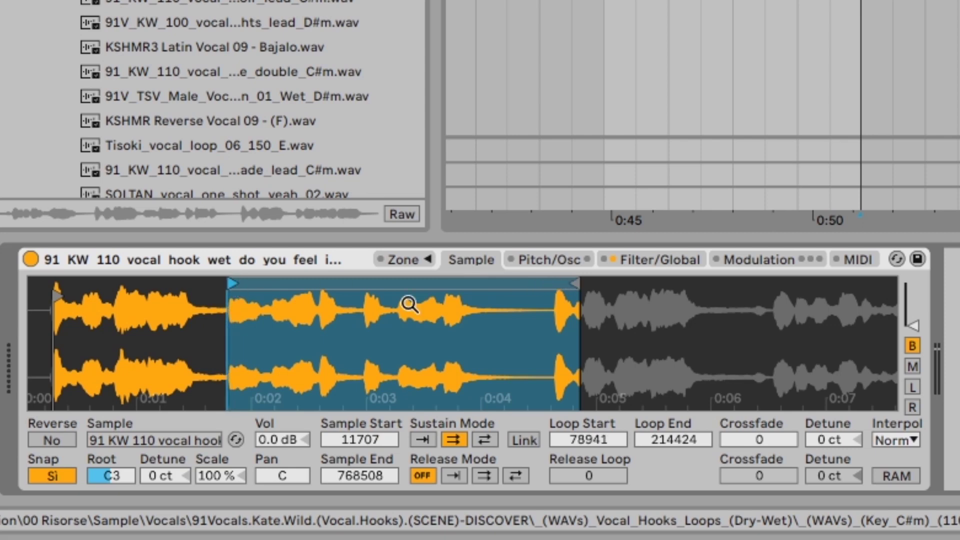
pyautogui.moveTo(574, 283); pyautogui.dragTo(137, 276)
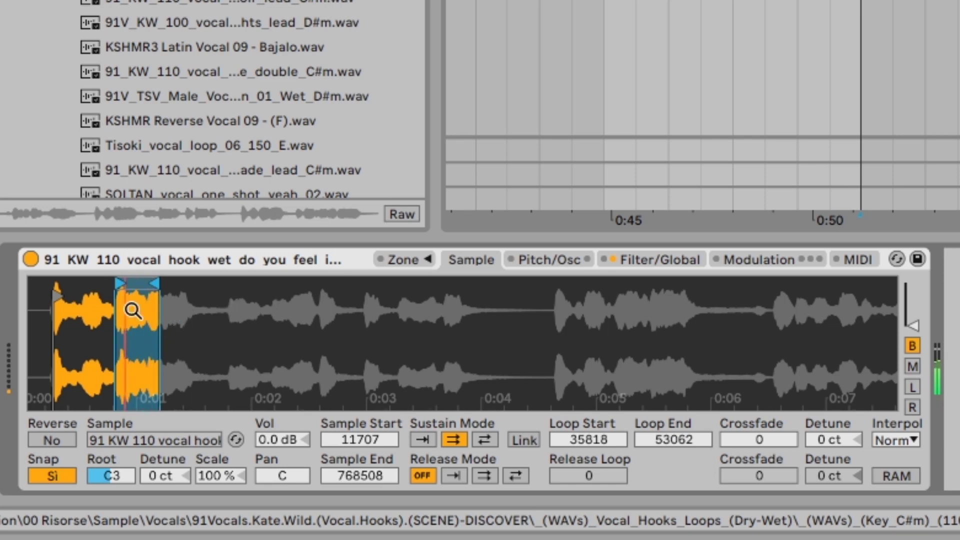
# Step: Turn off sustain looping for the vocal hook and shorten its Sample End to 66649
pyautogui.click(423, 439)
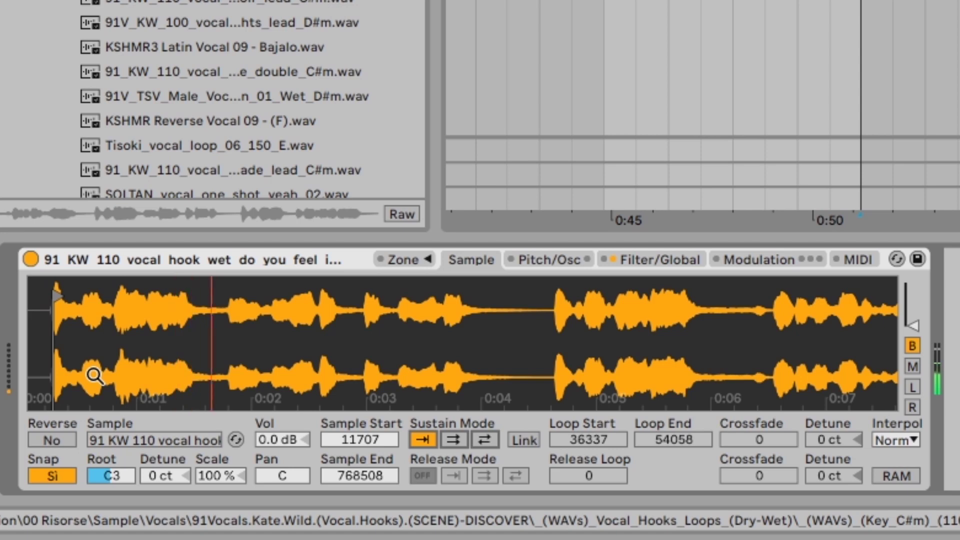
pyautogui.moveTo(421, 357); pyautogui.dragTo(422, 295)
pyautogui.moveTo(895, 300); pyautogui.dragTo(100, 303)
pyautogui.moveTo(45, 333); pyautogui.dragTo(45, 387)
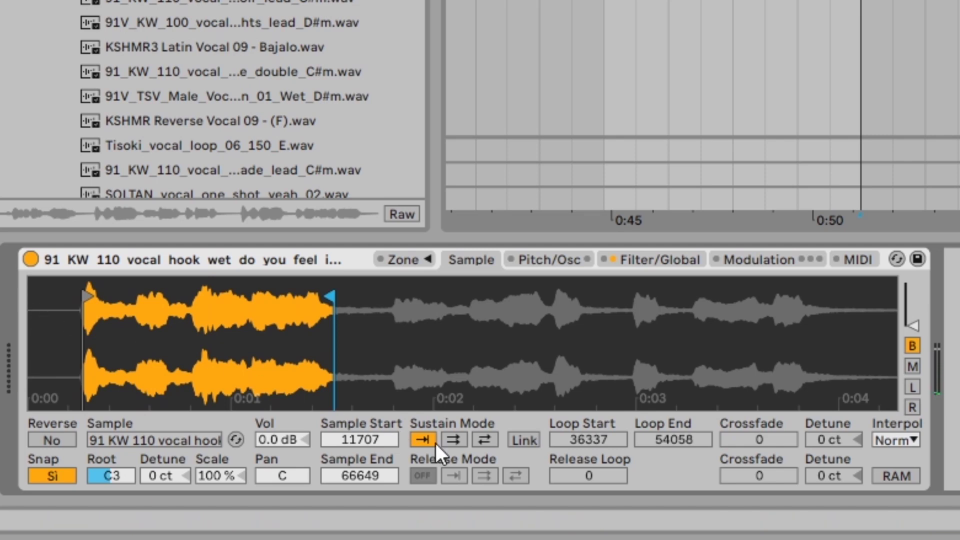
# Step: Re-enable the forward sustain loop, turn Snap off, and set Loop Start to 35258 and Loop End to 53499
pyautogui.click(453, 440)
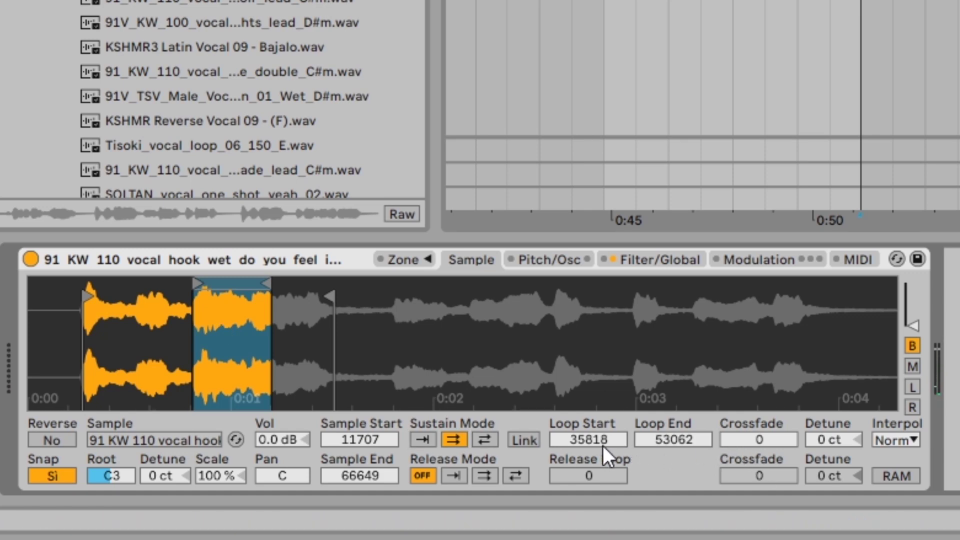
pyautogui.click(600, 444)
pyautogui.click(52, 474)
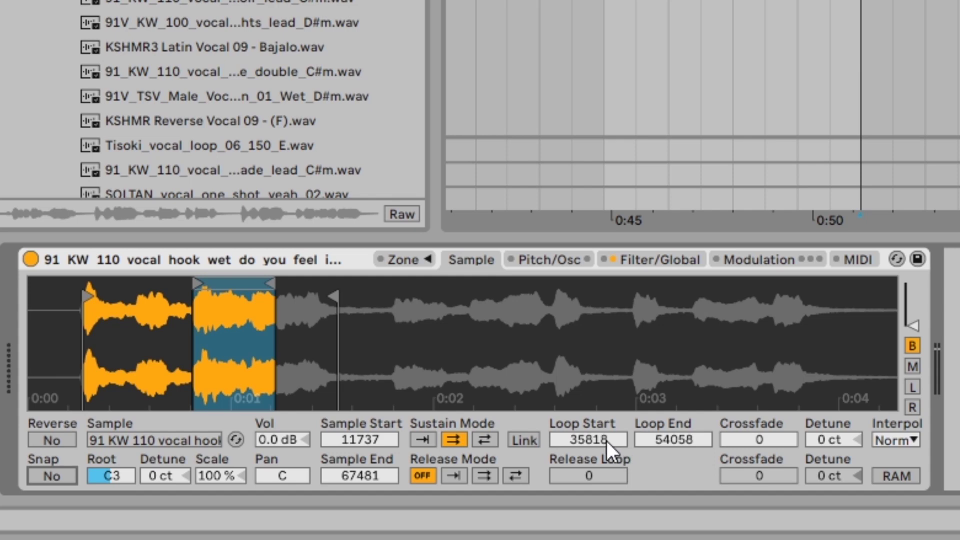
pyautogui.moveTo(560, 445)
pyautogui.mouseDown()
pyautogui.moveTo(560, 430)
pyautogui.moveTo(560, 448)
pyautogui.mouseUp()
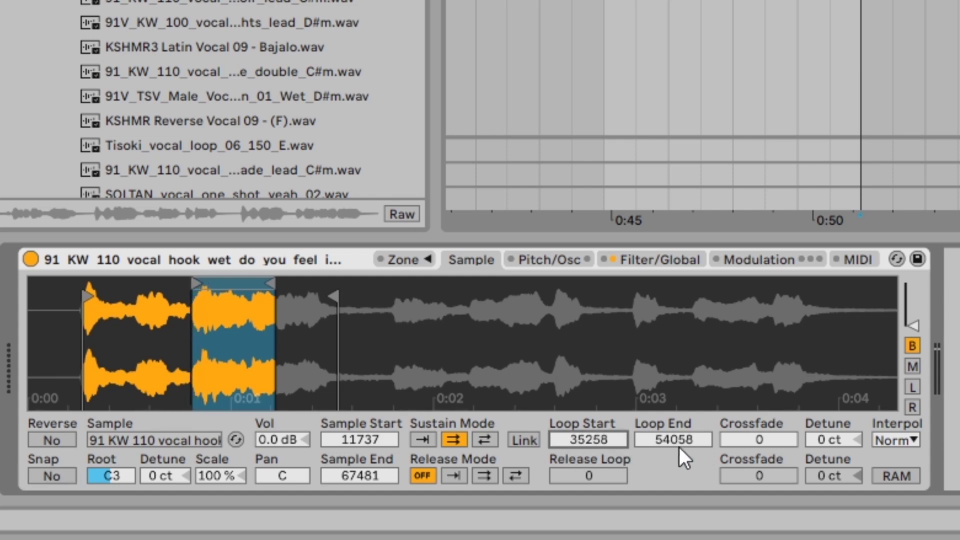
pyautogui.moveTo(653, 442); pyautogui.dragTo(653, 449)
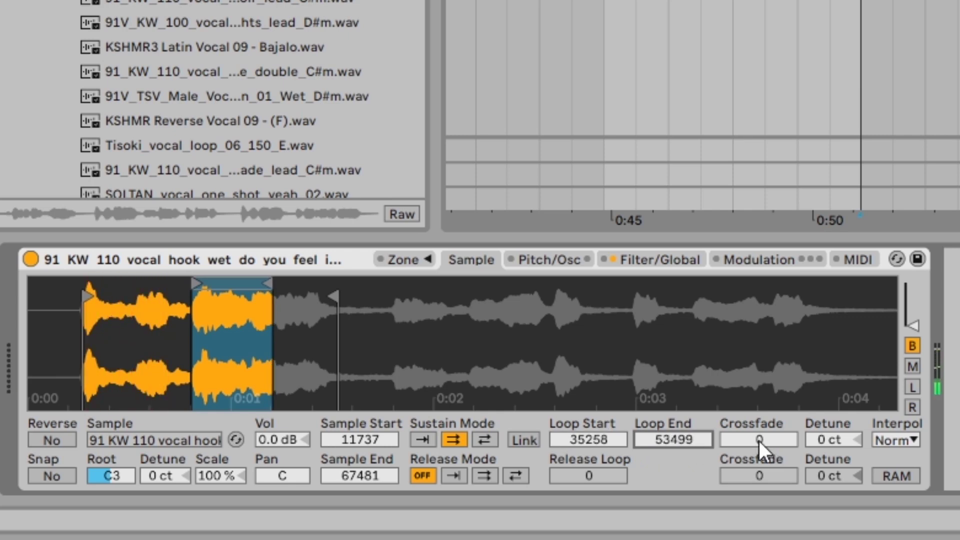
# Step: Set the sustain loop's Crossfade to 8969 and shift the loop region to run from 38348 to 56589
pyautogui.moveTo(759, 440); pyautogui.dragTo(759, 421)
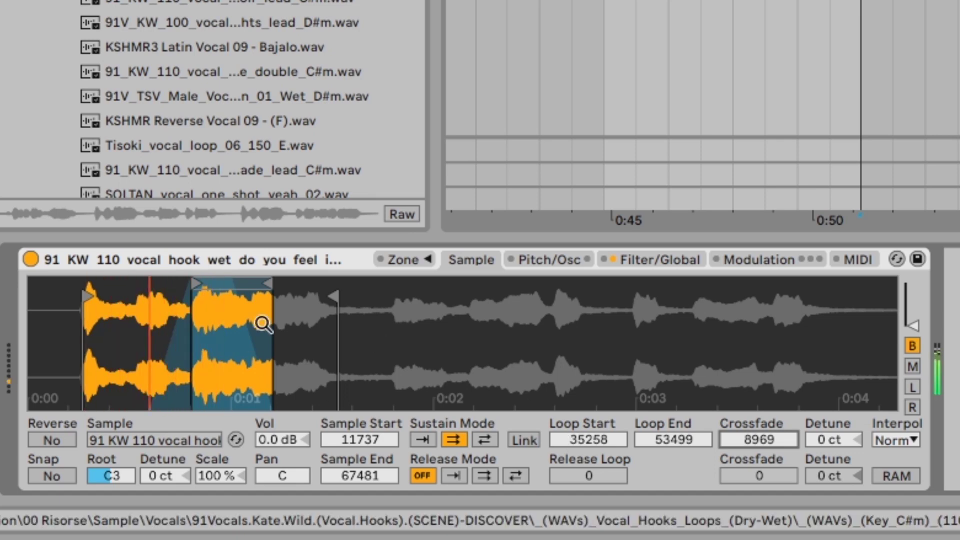
pyautogui.click(229, 283)
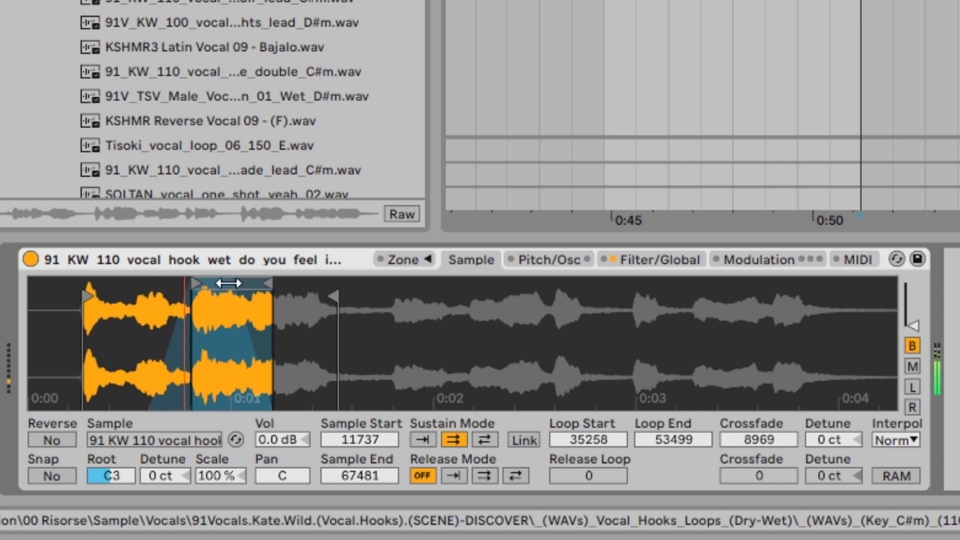
pyautogui.moveTo(229, 283); pyautogui.dragTo(243, 283)
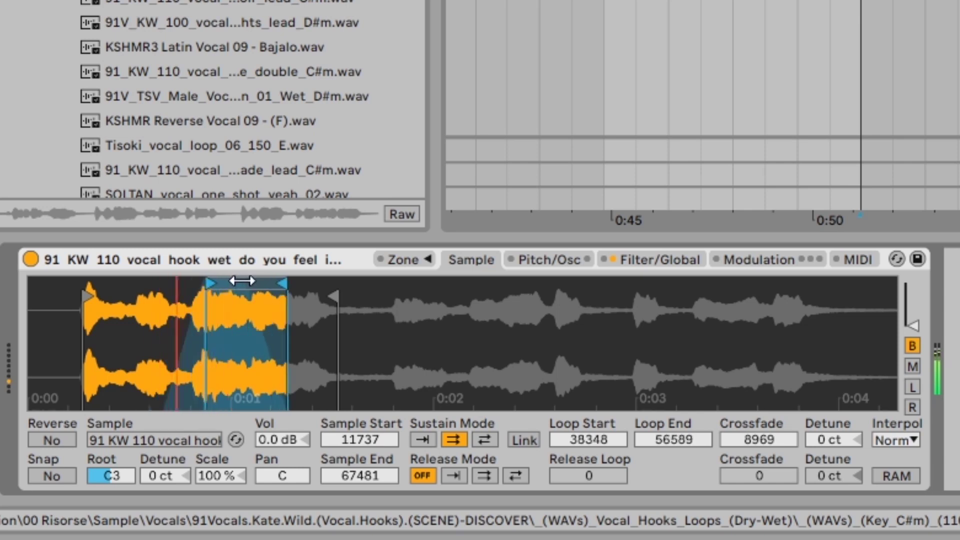
# Step: Try the sustain loop with a Crossfade of 3083 and a Detune of +20 ct
pyautogui.moveTo(766, 445)
pyautogui.mouseDown()
pyautogui.moveTo(766, 425)
pyautogui.moveTo(765, 453)
pyautogui.mouseUp()
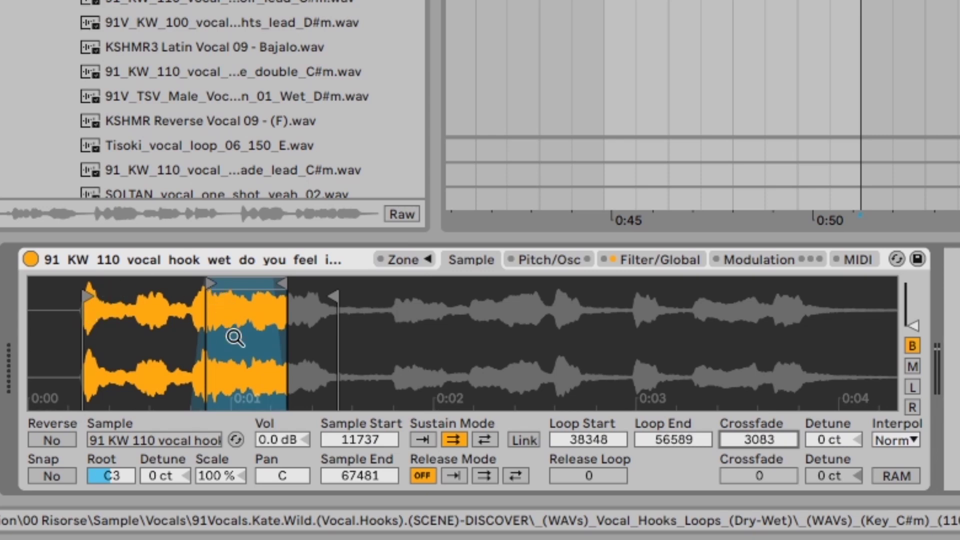
pyautogui.moveTo(835, 443); pyautogui.dragTo(835, 437)
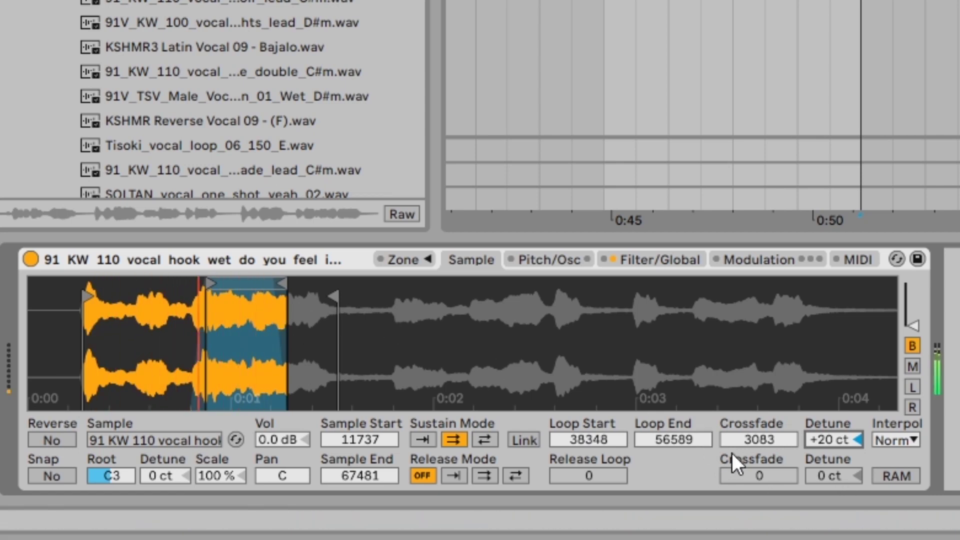
pyautogui.moveTo(832, 440); pyautogui.dragTo(832, 394)
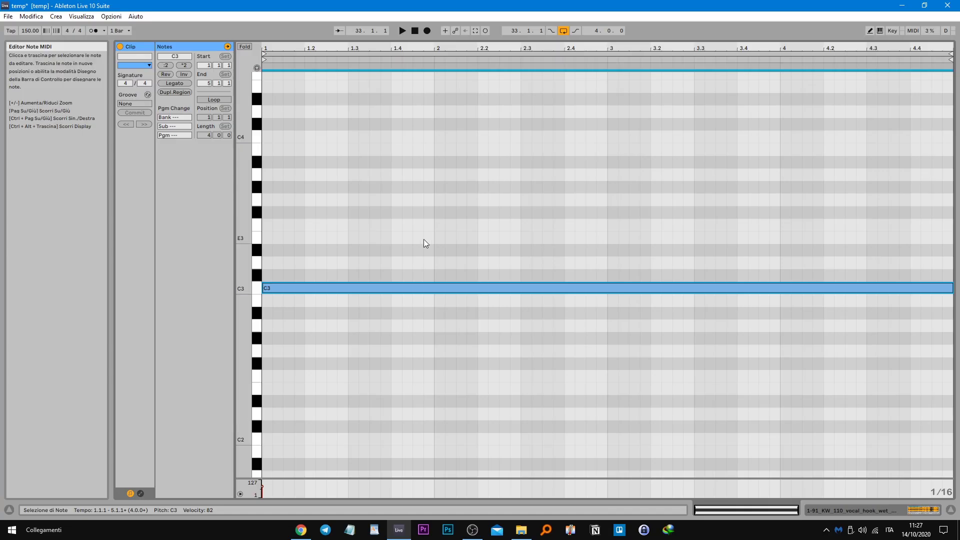
pyautogui.moveTo(417, 241); pyautogui.dragTo(443, 331)
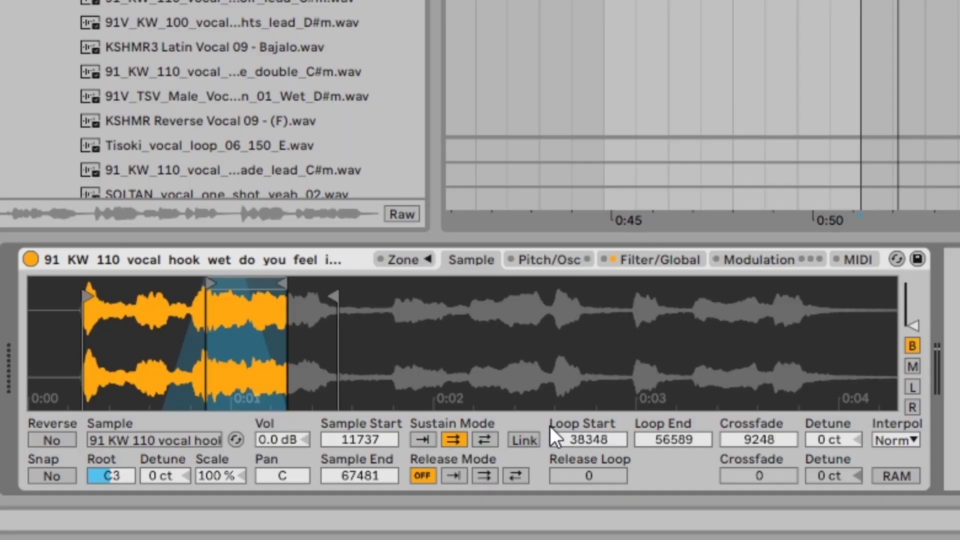
# Step: Extend Sample End to 79784 and compare Release Mode off with playing through to the sample end, keeping the latter
pyautogui.click(454, 476)
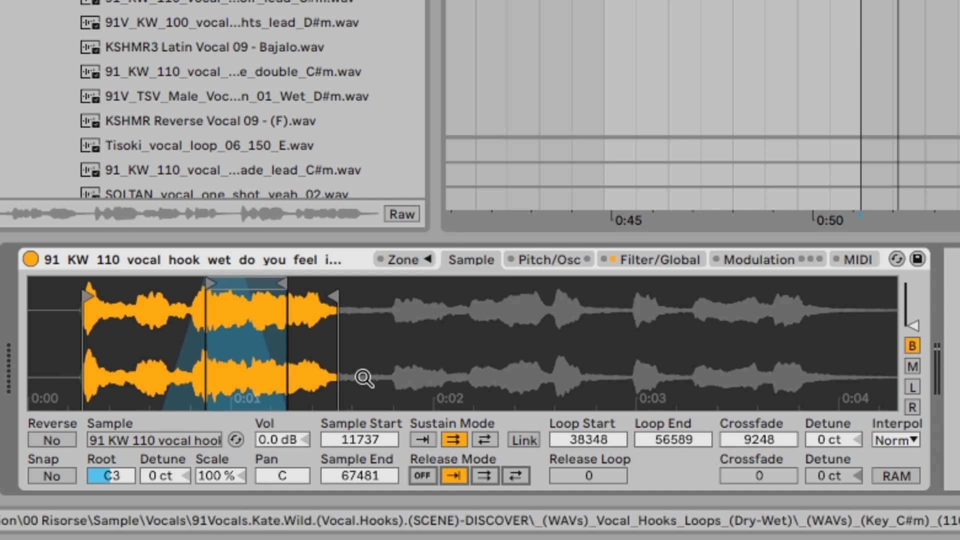
pyautogui.moveTo(333, 295)
pyautogui.mouseDown()
pyautogui.moveTo(421, 286)
pyautogui.moveTo(394, 287)
pyautogui.mouseUp()
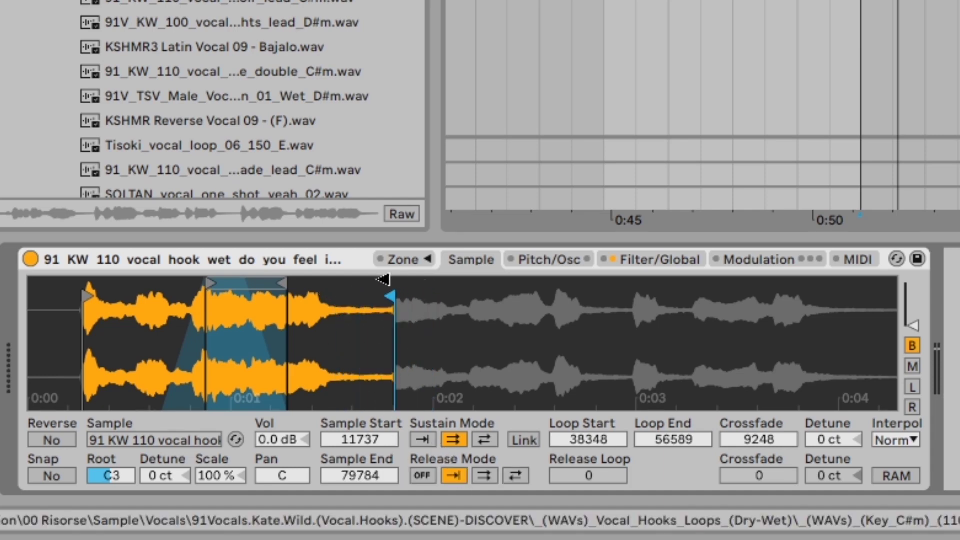
pyautogui.click(421, 475)
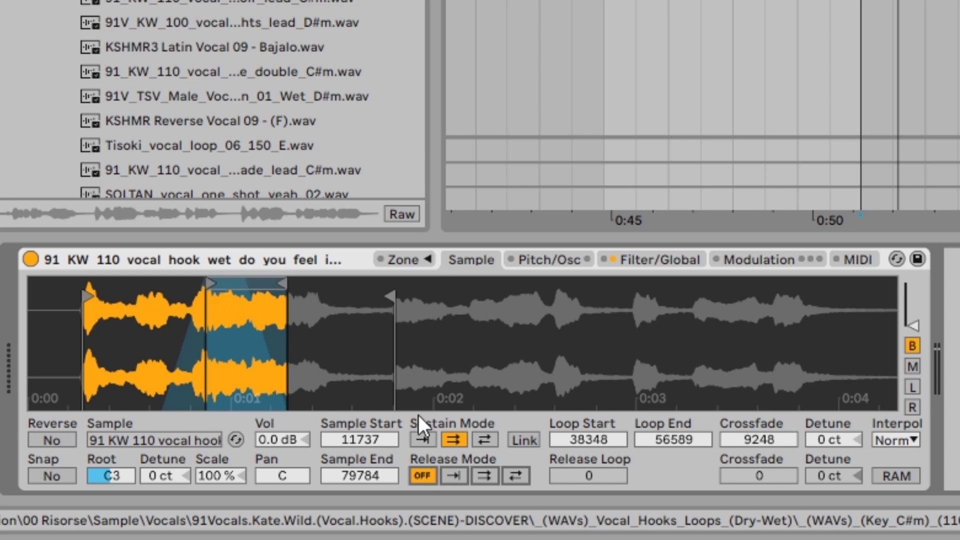
pyautogui.click(453, 475)
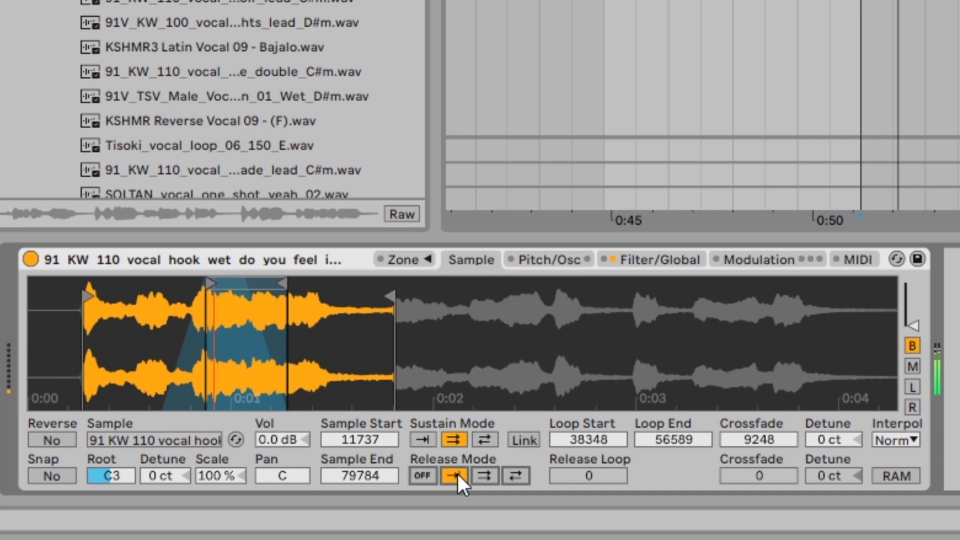
# Step: Lengthen the volume envelope's Release to 13.9 s and return to the sample settings
pyautogui.click(672, 258)
pyautogui.moveTo(770, 432); pyautogui.dragTo(770, 369)
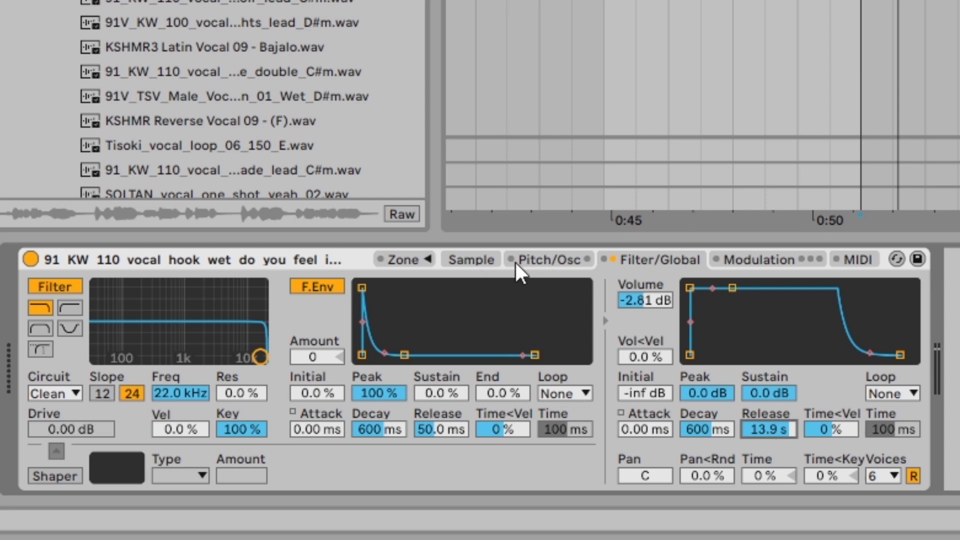
pyautogui.click(475, 260)
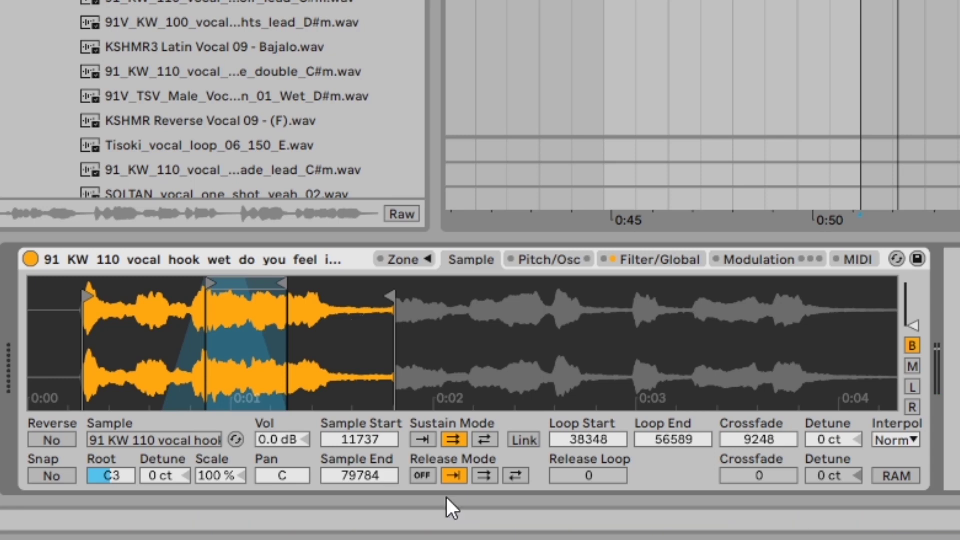
# Step: Set Release Mode to forward loop and place the release loop from 126302 to a Sample End of 163164
pyautogui.moveTo(389, 296); pyautogui.dragTo(571, 284)
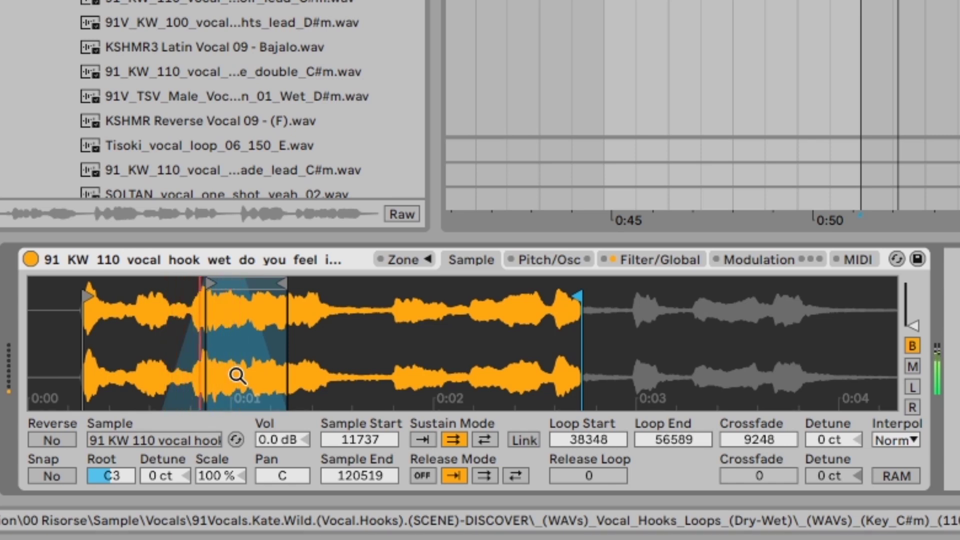
pyautogui.click(486, 475)
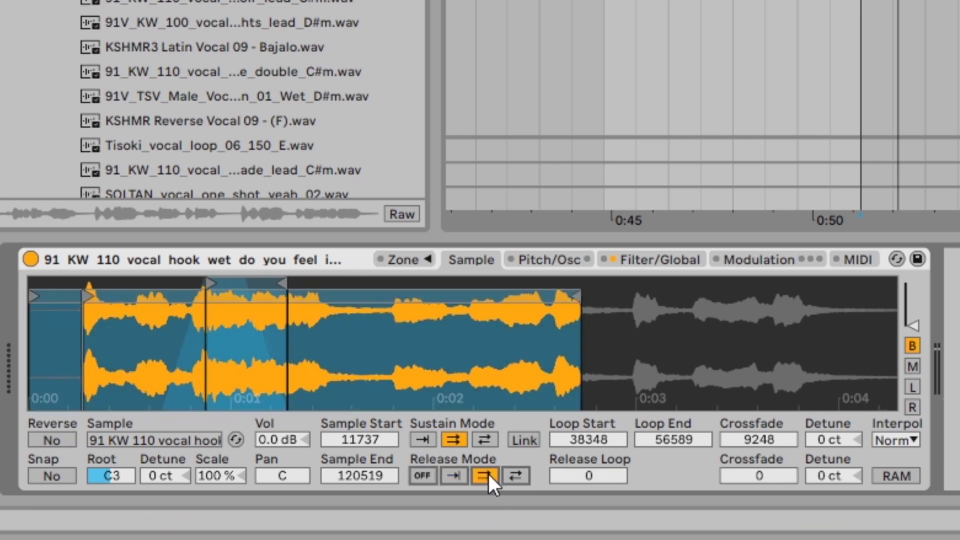
pyautogui.moveTo(43, 300); pyautogui.dragTo(370, 298)
pyautogui.moveTo(454, 348); pyautogui.dragTo(498, 331)
pyautogui.moveTo(525, 296); pyautogui.dragTo(406, 285)
# Step: Shift the sustain loop to 38843–57084 and move the release loop earlier, from 78781 to a Sample End of 93862
pyautogui.moveTo(145, 285)
pyautogui.mouseDown()
pyautogui.moveTo(164, 285)
pyautogui.moveTo(147, 284)
pyautogui.mouseUp()
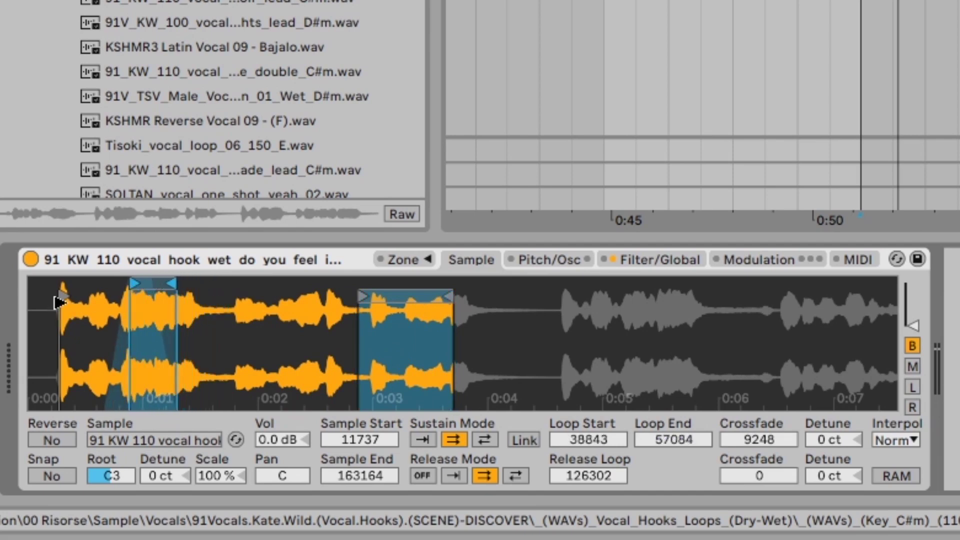
pyautogui.click(68, 299)
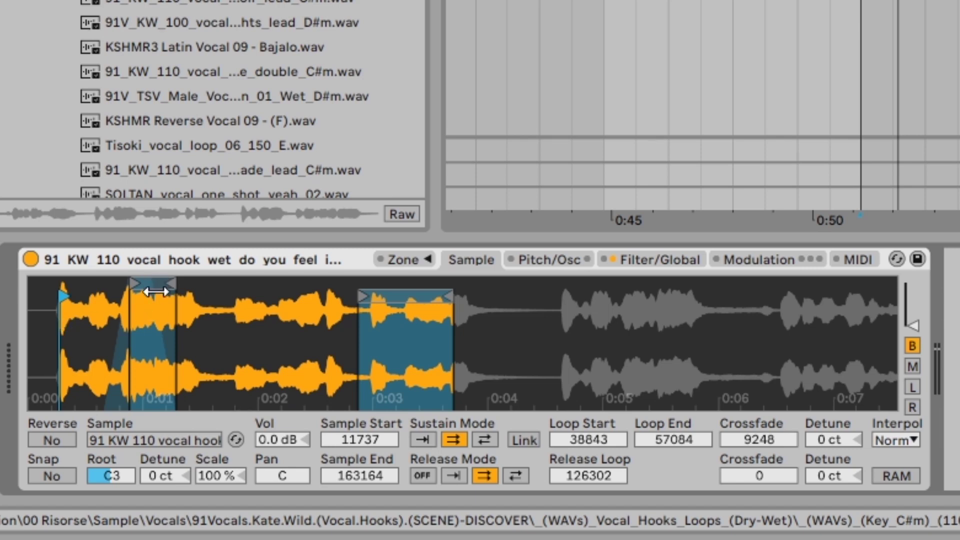
pyautogui.moveTo(403, 297); pyautogui.dragTo(272, 297)
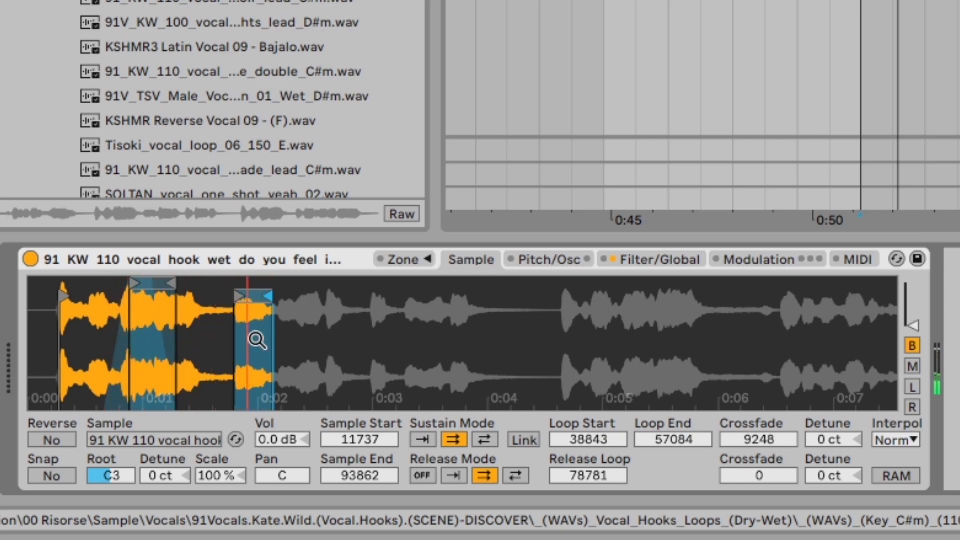
pyautogui.moveTo(256, 340); pyautogui.dragTo(282, 331)
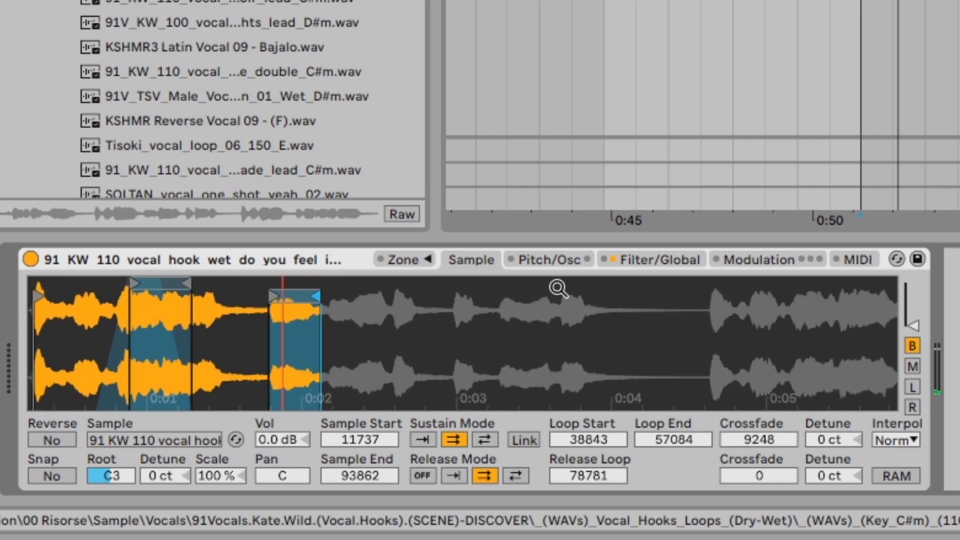
# Step: Check the volume envelope's release time and set both Release Mode and Sustain Mode to back-and-forth looping
pyautogui.click(613, 260)
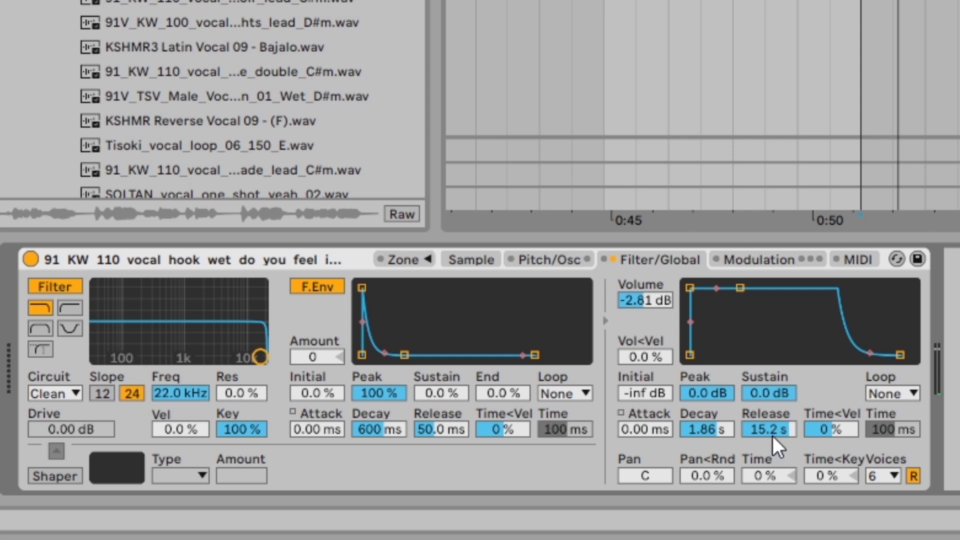
pyautogui.click(482, 261)
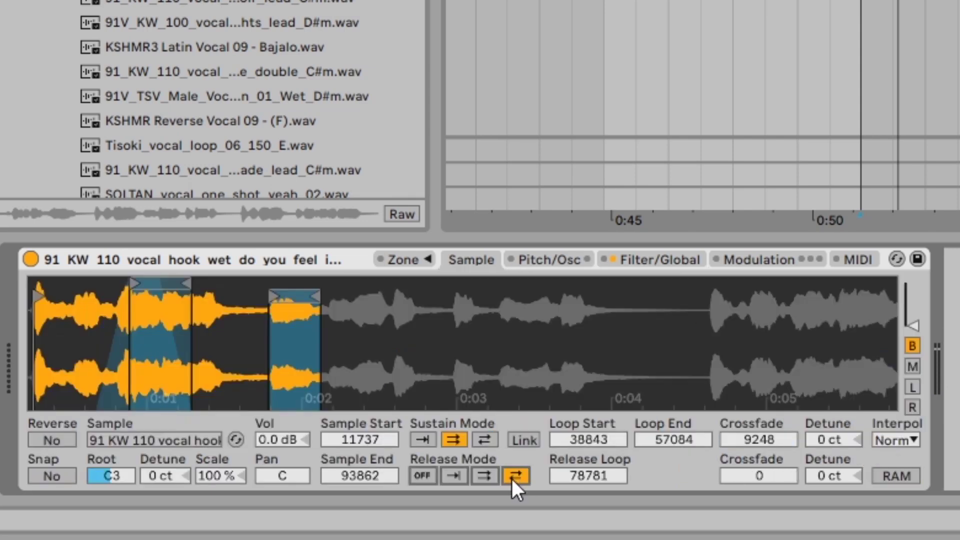
pyautogui.click(484, 440)
pyautogui.moveTo(403, 379); pyautogui.dragTo(425, 345)
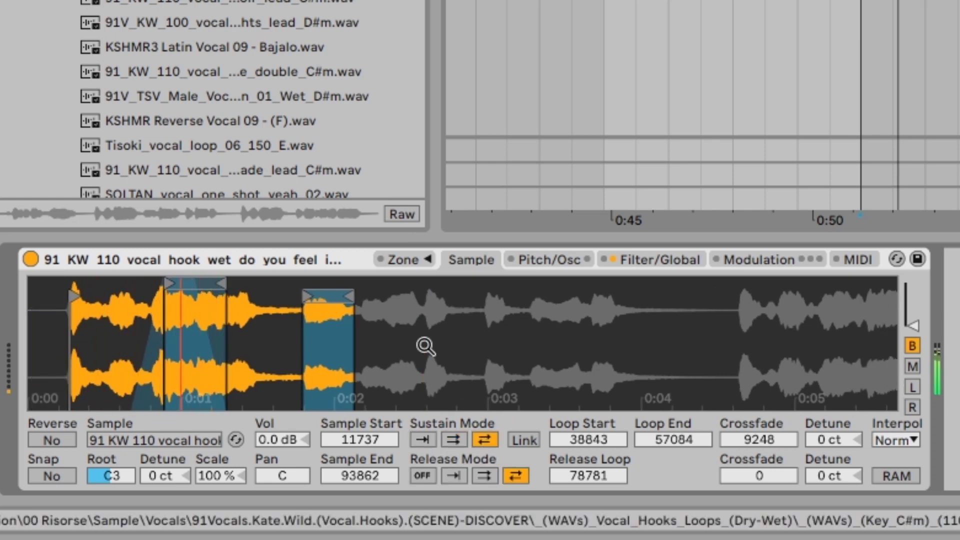
# Step: Shift the sustain loop with Link on, move Sample Start to 11516 with Link off, and relink to place the loop at 39007–60056
pyautogui.click(518, 440)
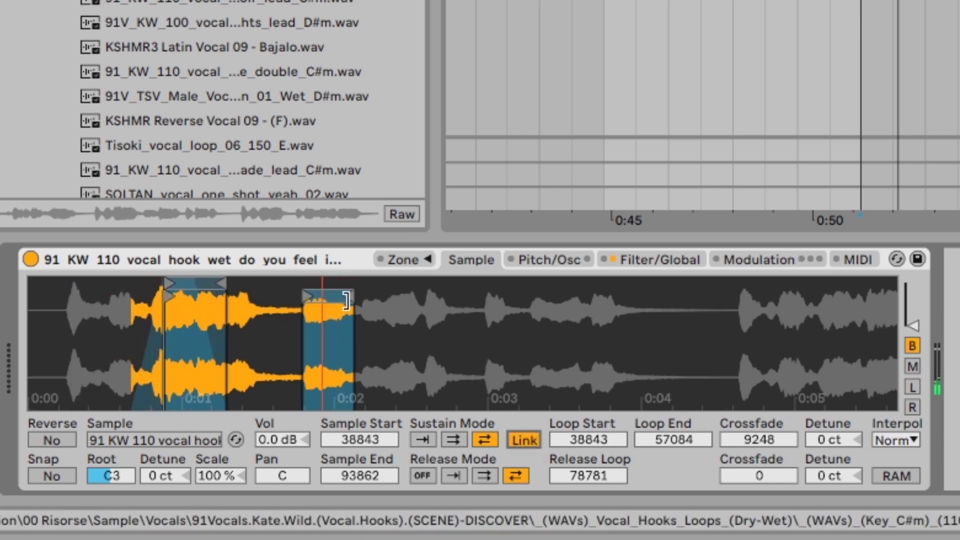
pyautogui.moveTo(330, 297); pyautogui.dragTo(329, 299)
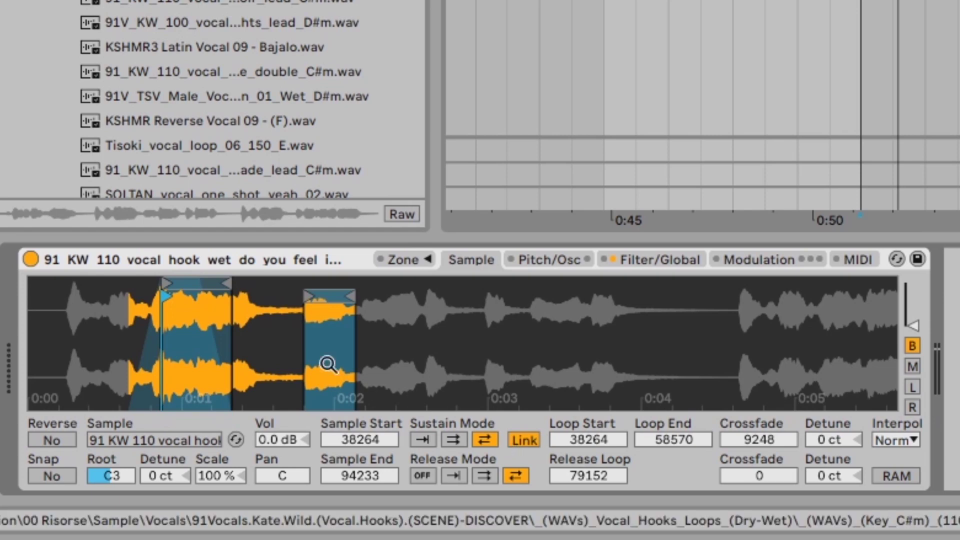
pyautogui.click(520, 441)
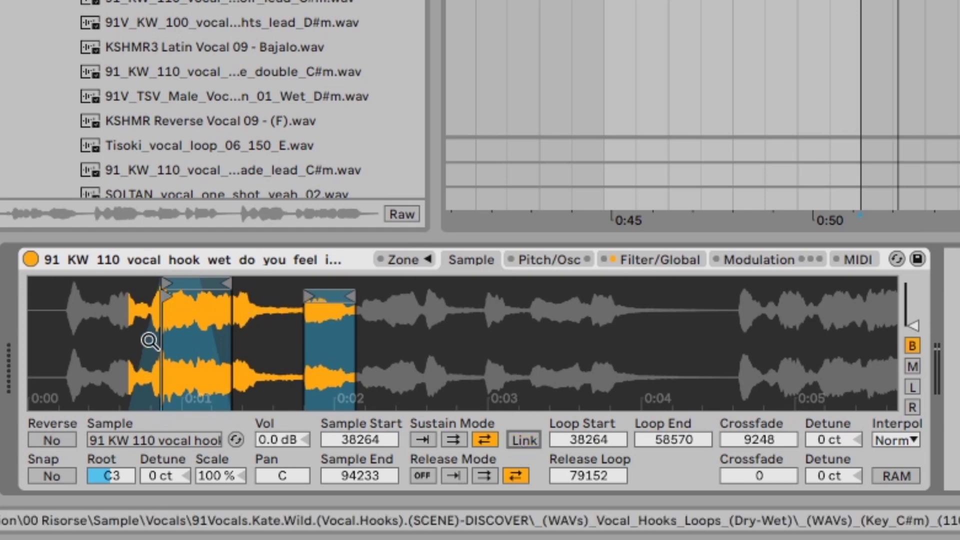
pyautogui.moveTo(167, 295); pyautogui.dragTo(73, 286)
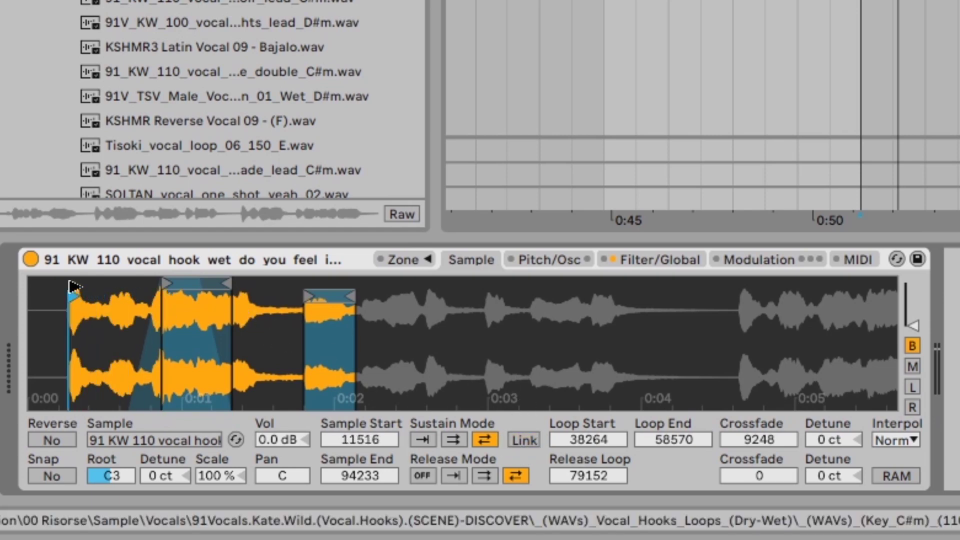
pyautogui.click(520, 439)
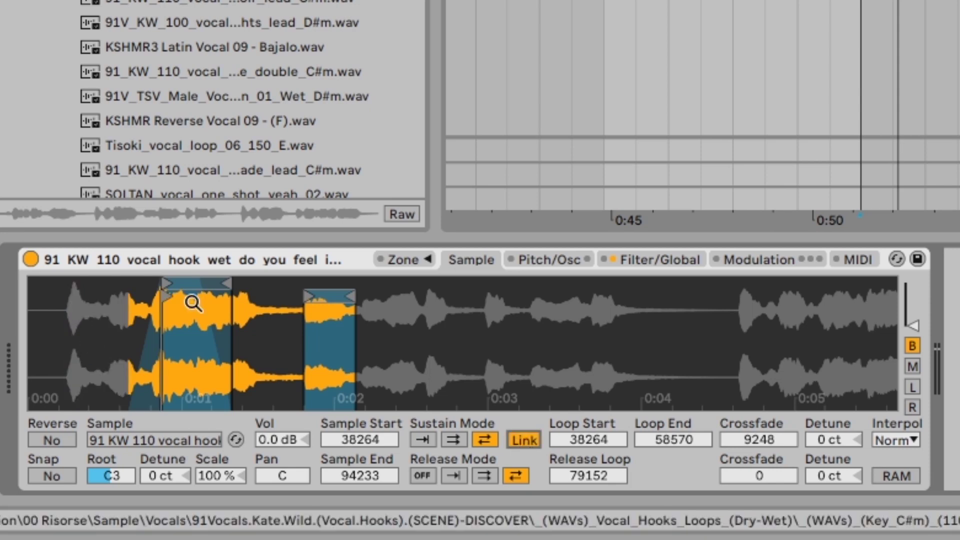
pyautogui.moveTo(196, 293)
pyautogui.mouseDown()
pyautogui.moveTo(223, 290)
pyautogui.moveTo(206, 288)
pyautogui.mouseUp()
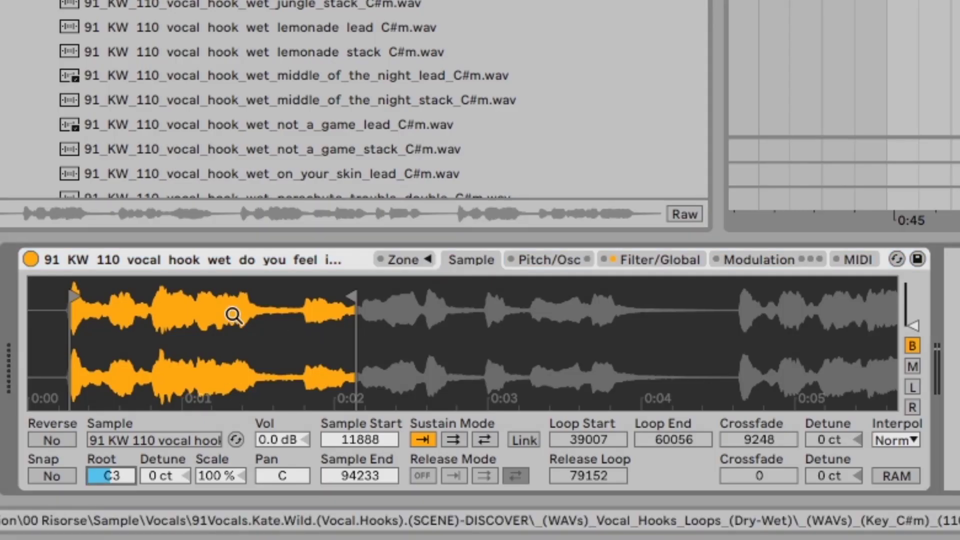
# Step: Raise the Root to C#3, replace the sample with ARP Poly Lead - F#1.aif and extend its Sample End to 23484
pyautogui.press('Up')
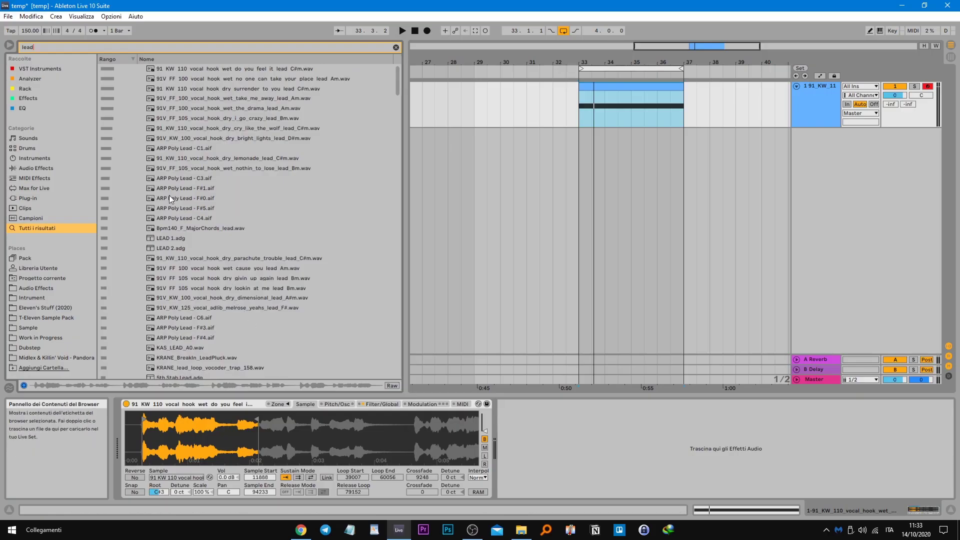
pyautogui.click(178, 188)
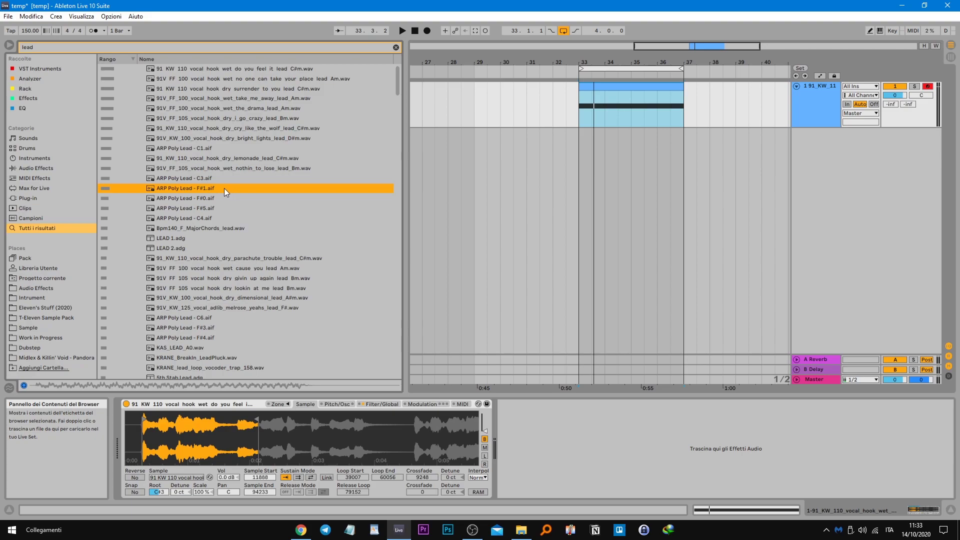
pyautogui.moveTo(202, 187); pyautogui.dragTo(201, 424)
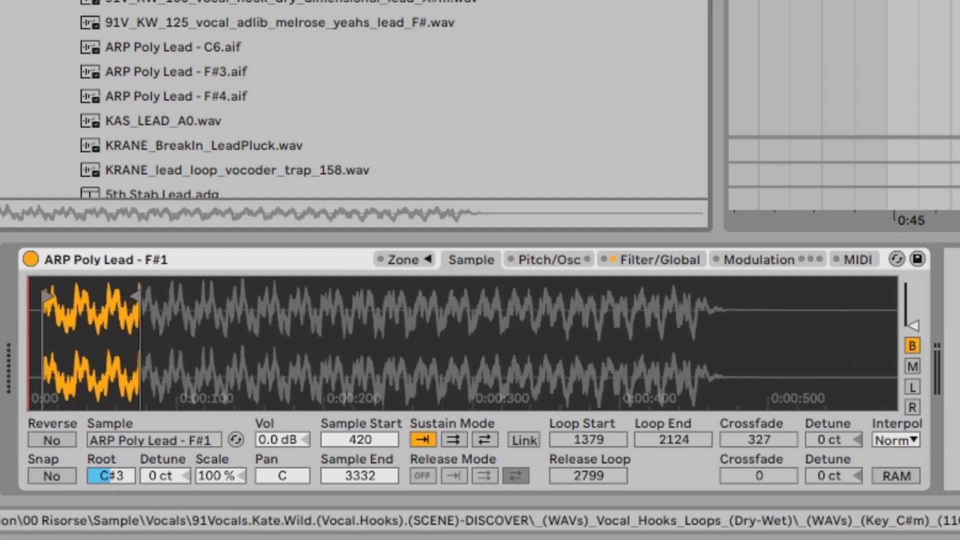
pyautogui.moveTo(141, 297); pyautogui.dragTo(860, 295)
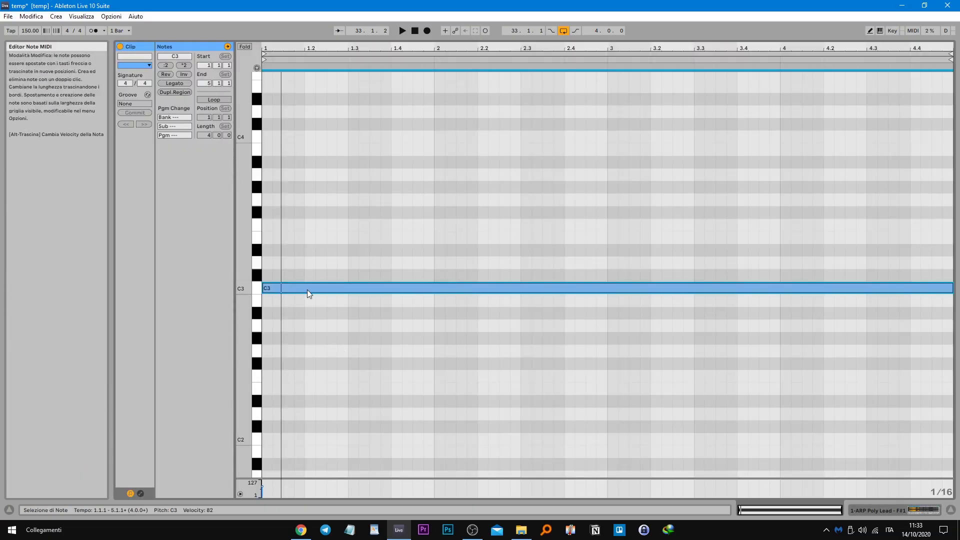
# Step: Select the C3 note in the MIDI clip and try the sample's Root at F3 and G2
pyautogui.moveTo(312, 250); pyautogui.dragTo(319, 319)
pyautogui.click(303, 285)
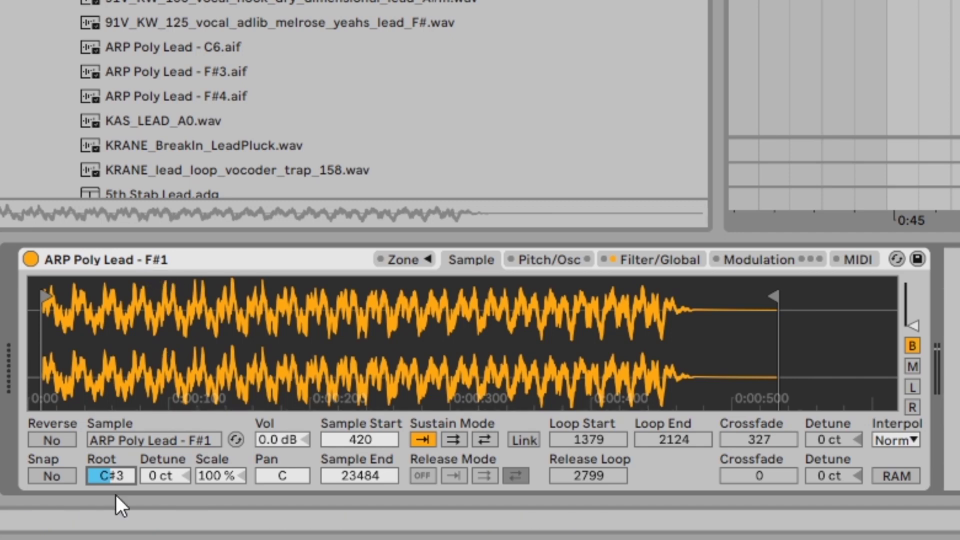
pyautogui.press('Up')
pyautogui.press('Up')
pyautogui.press('Up')
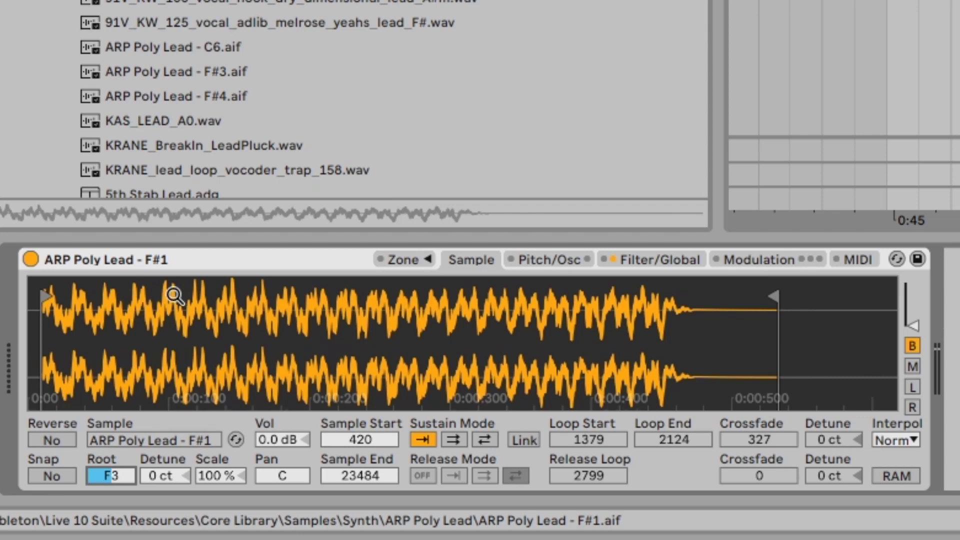
pyautogui.press('Down')
pyautogui.press('Down')
pyautogui.press('Down')
pyautogui.press('Down')
pyautogui.press('Down')
pyautogui.press('Down')
pyautogui.press('Down')
pyautogui.press('Down')
pyautogui.press('Down')
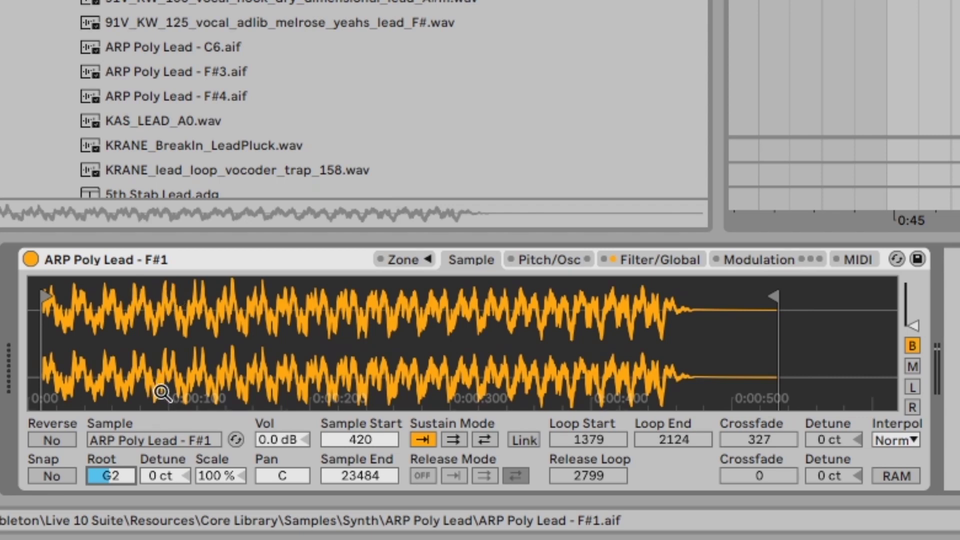
# Step: Set the Root of the ARP Poly Lead sample to F#1
pyautogui.write('1')
pyautogui.press('Return')
pyautogui.write('F#1')
pyautogui.press('Return')
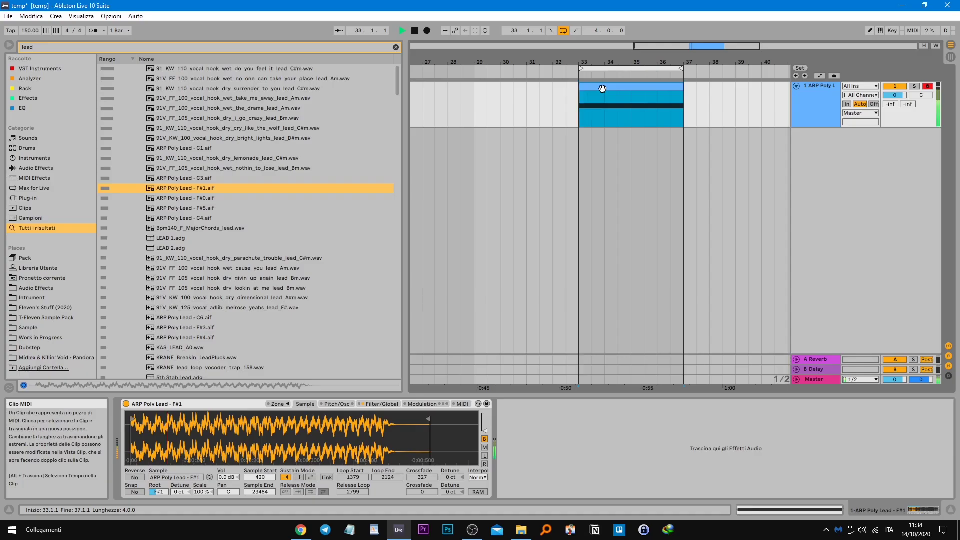
# Step: Raise the MIDI clip's C3 note to F3 and play it, and transpose it to F1 and up to F#1 for another playback
pyautogui.doubleClick(602, 89)
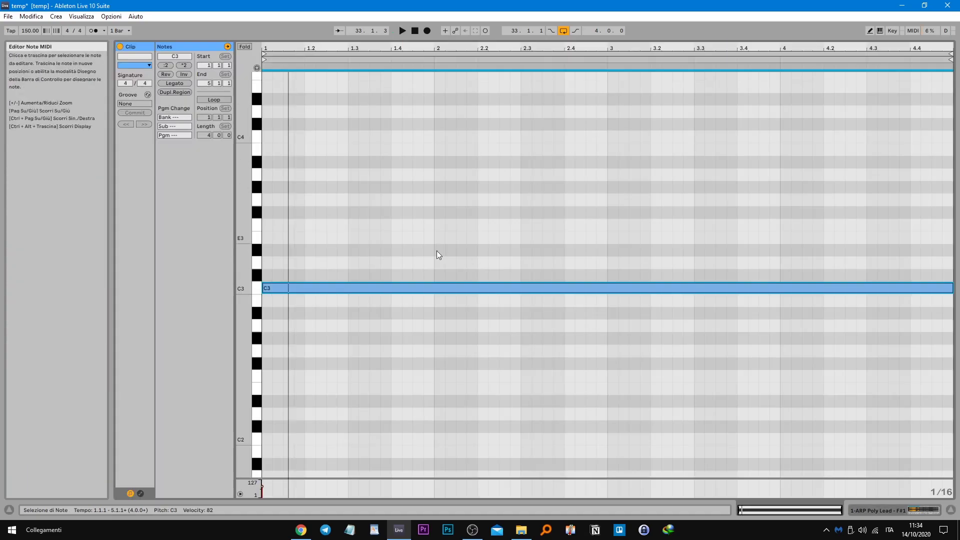
pyautogui.moveTo(344, 288); pyautogui.dragTo(349, 229)
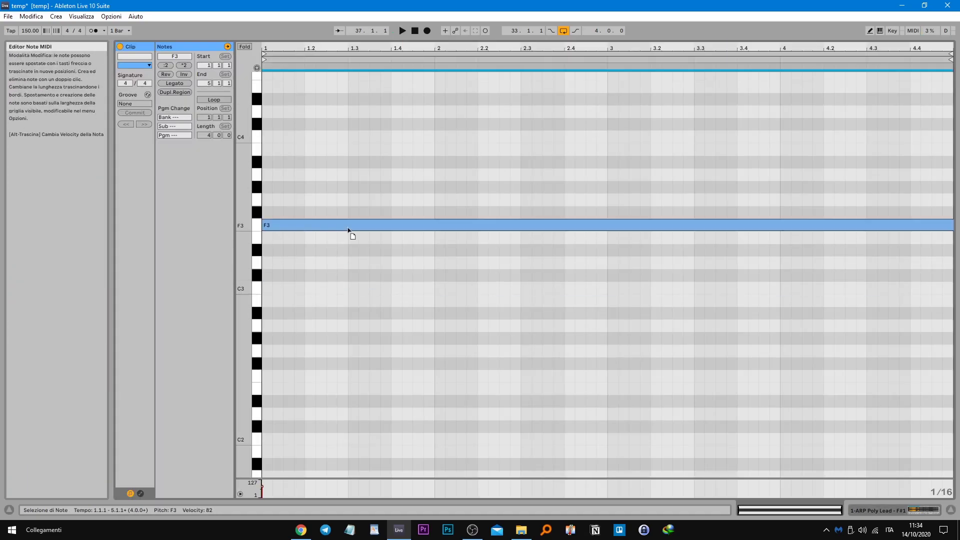
pyautogui.press('space')
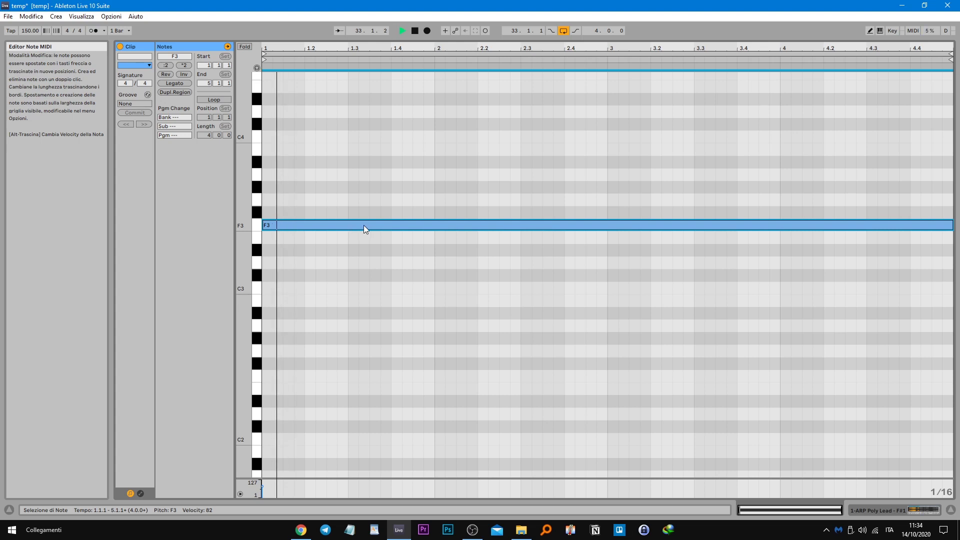
pyautogui.click(174, 56)
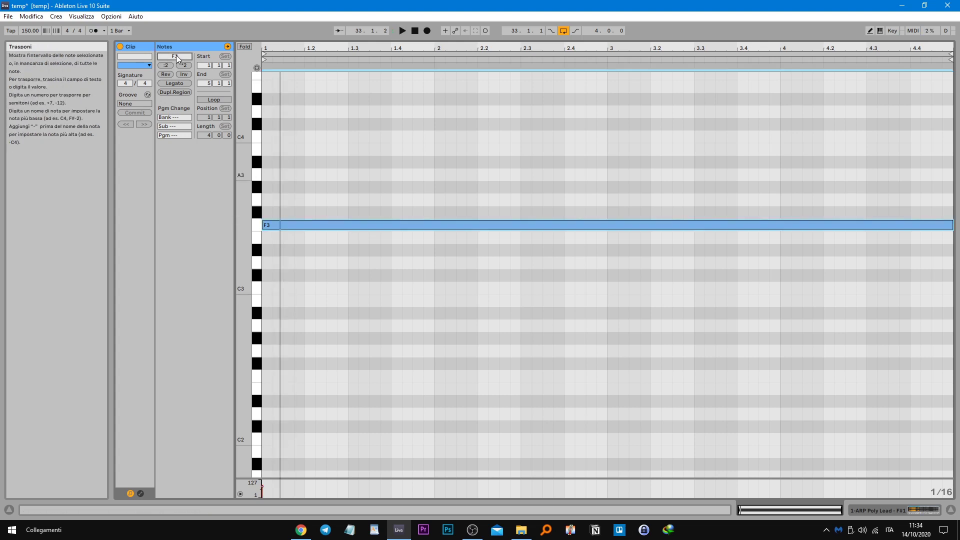
pyautogui.write('F1')
pyautogui.press('Return')
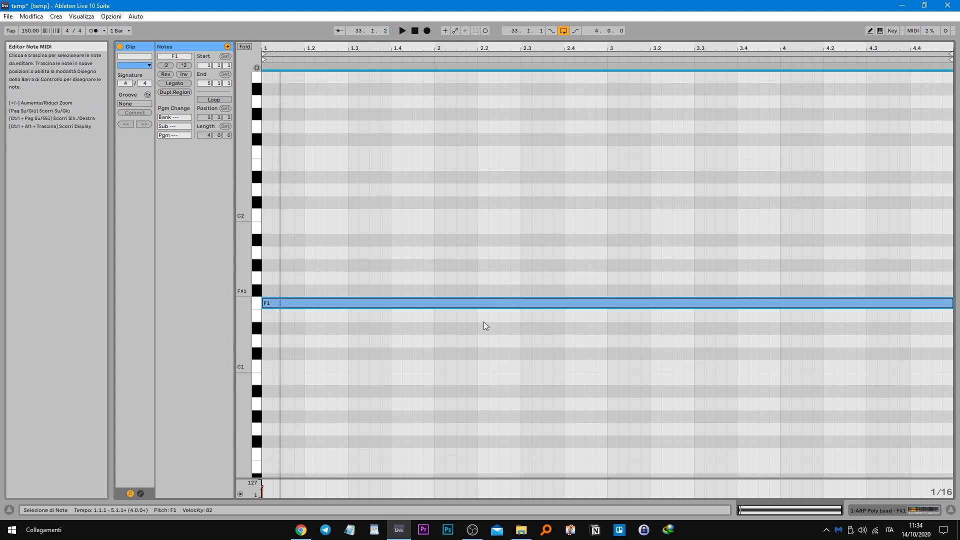
pyautogui.press('space')
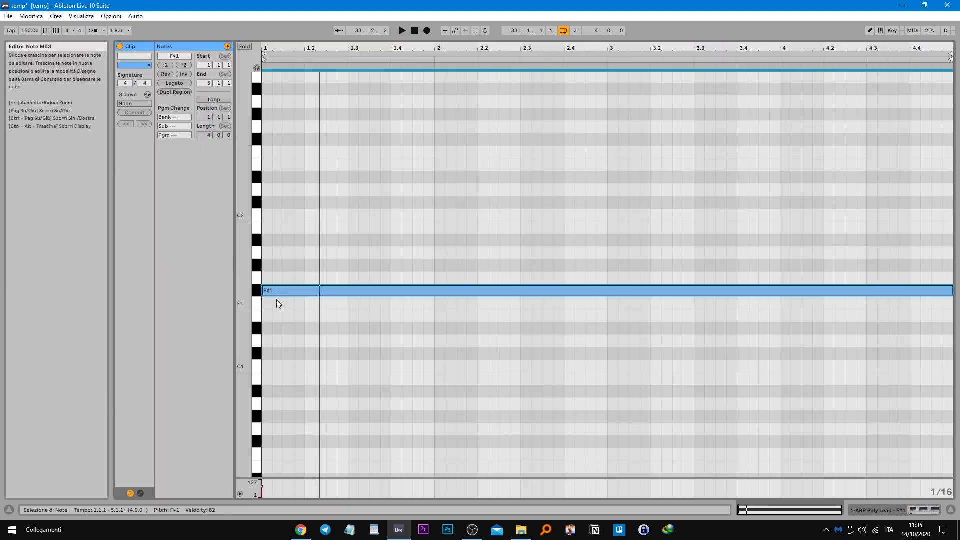
# Step: In the device's Filter/Global settings, switch the filter off and on and set its Key amount to 0.0 %
pyautogui.click(861, 512)
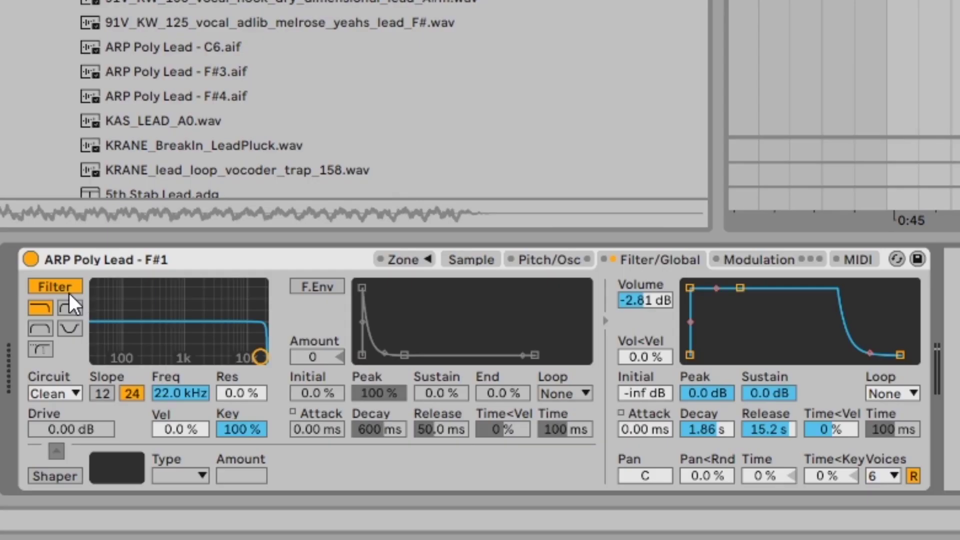
pyautogui.click(68, 288)
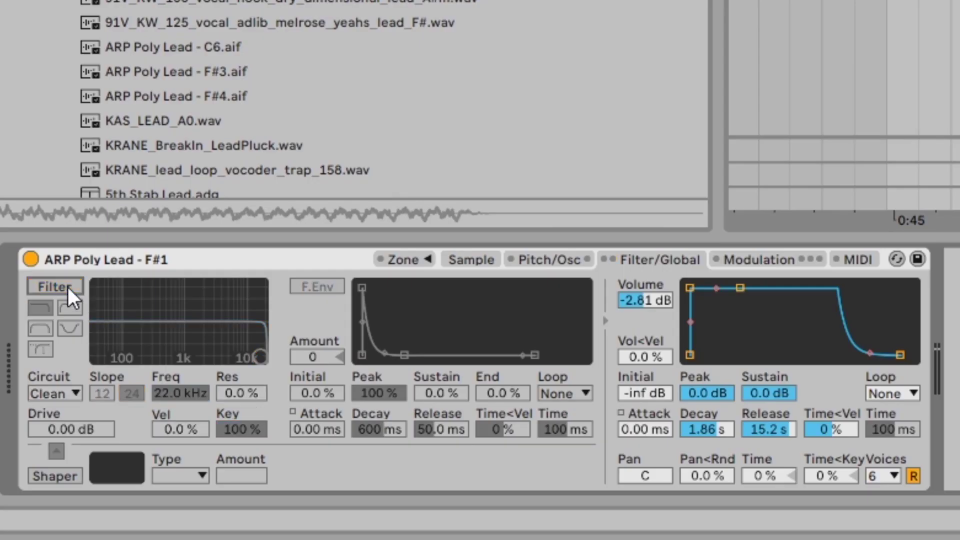
pyautogui.click(68, 289)
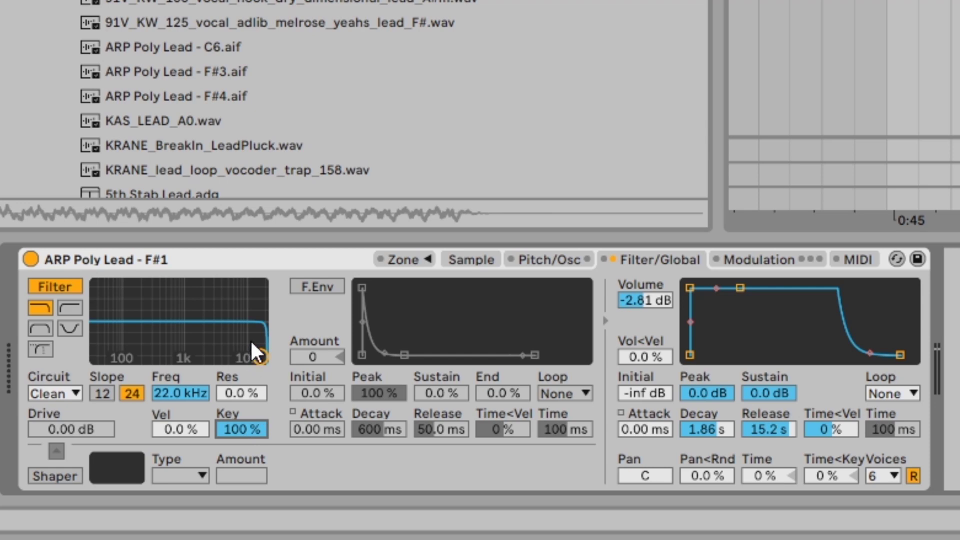
pyautogui.click(242, 429)
pyautogui.press('Delete')
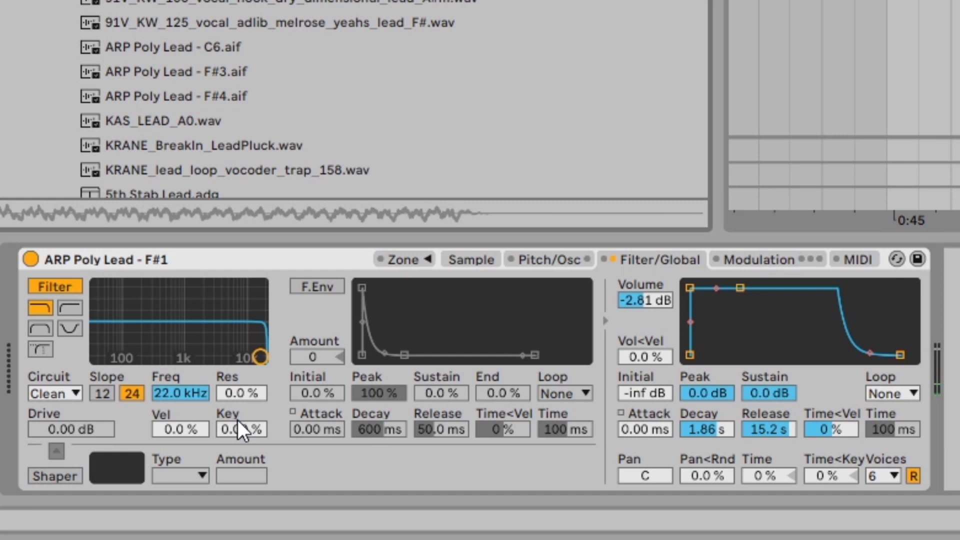
# Step: Return to the sample settings, set the release loop's Crossfade to 1095 and try its Detune, leaving it at 0 ct
pyautogui.click(471, 259)
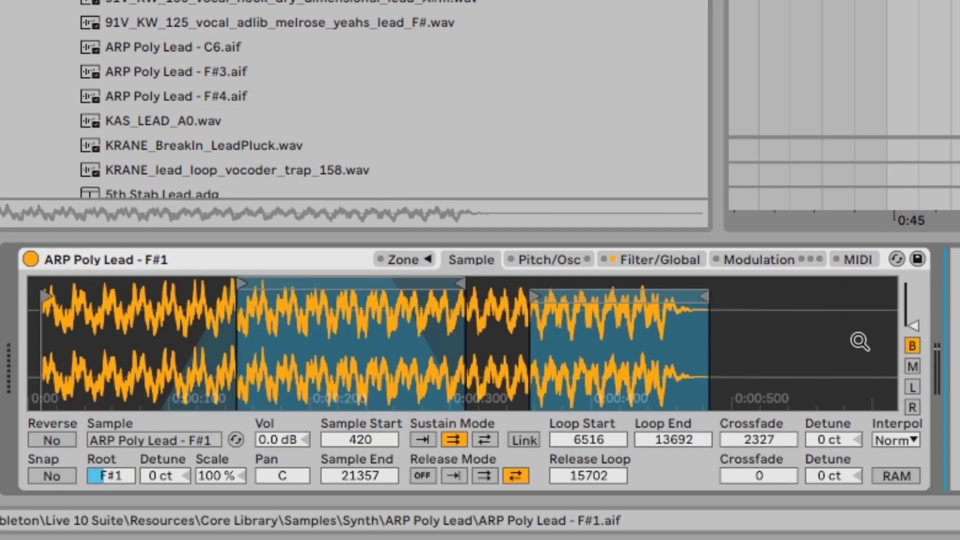
pyautogui.moveTo(796, 482)
pyautogui.mouseDown()
pyautogui.moveTo(797, 450)
pyautogui.moveTo(797, 467)
pyautogui.mouseUp()
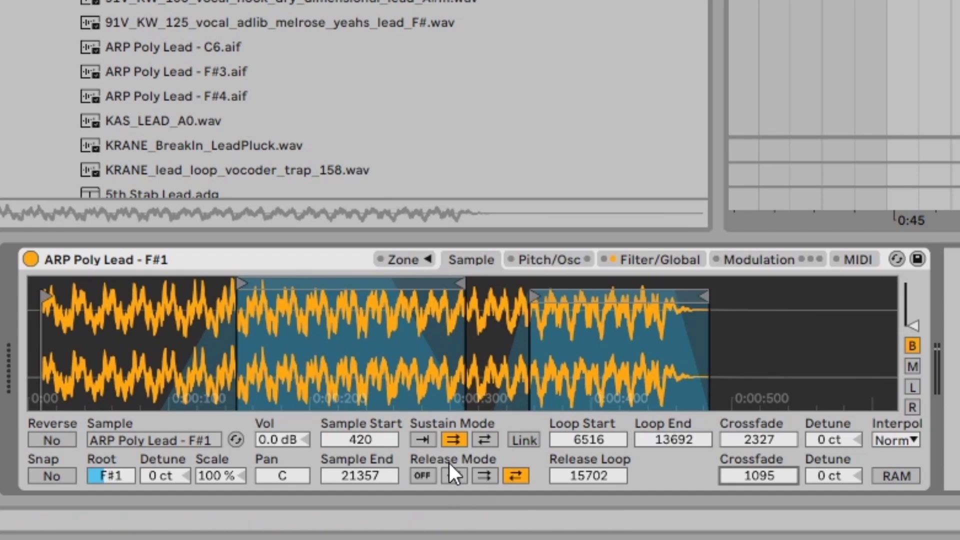
pyautogui.moveTo(832, 478); pyautogui.dragTo(832, 467)
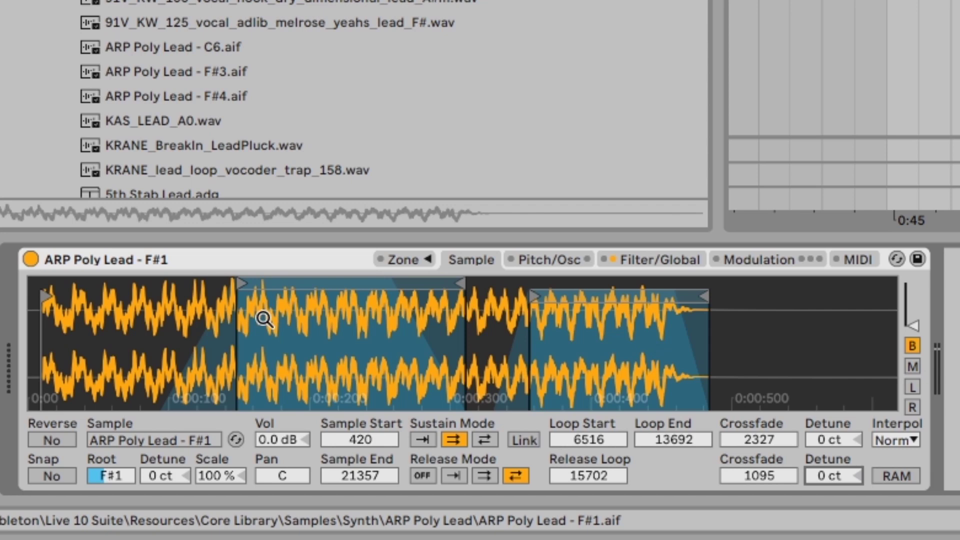
pyautogui.click(286, 321)
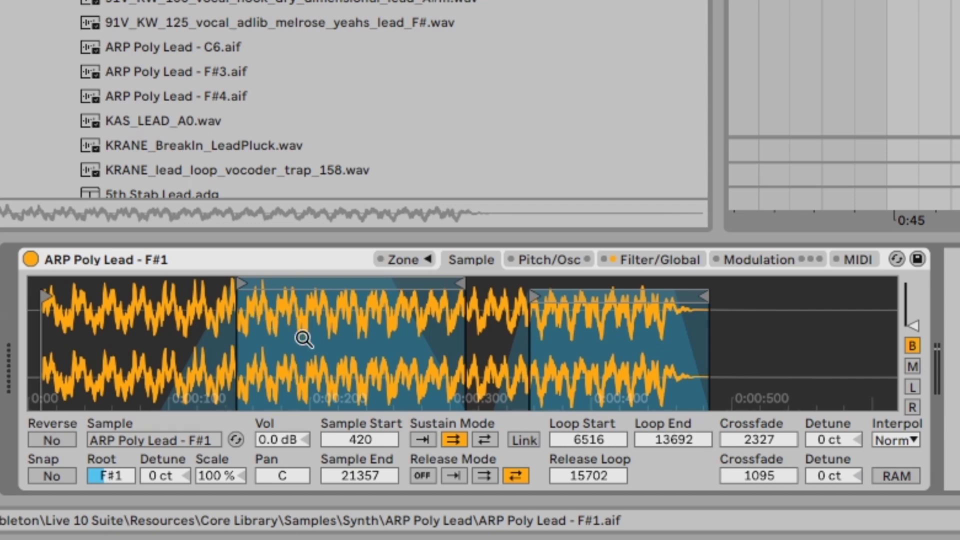
# Step: Convert the Sampler device to Simpler and undo the conversion
pyautogui.click(154, 261)
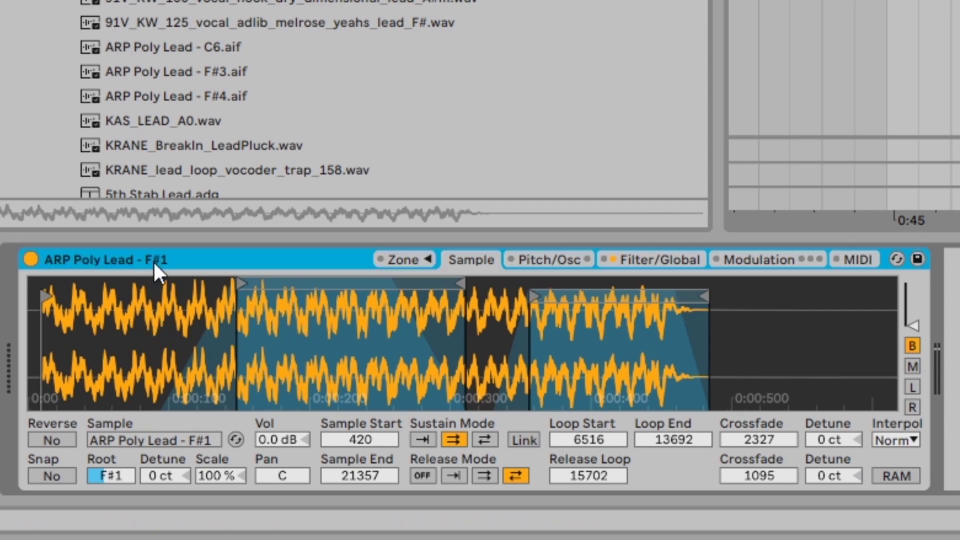
pyautogui.rightClick(126, 254)
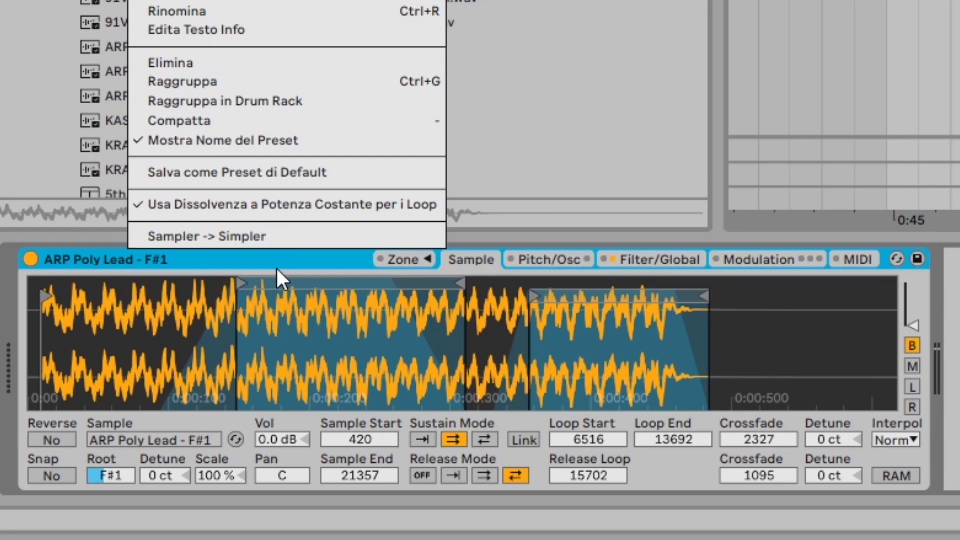
pyautogui.click(288, 237)
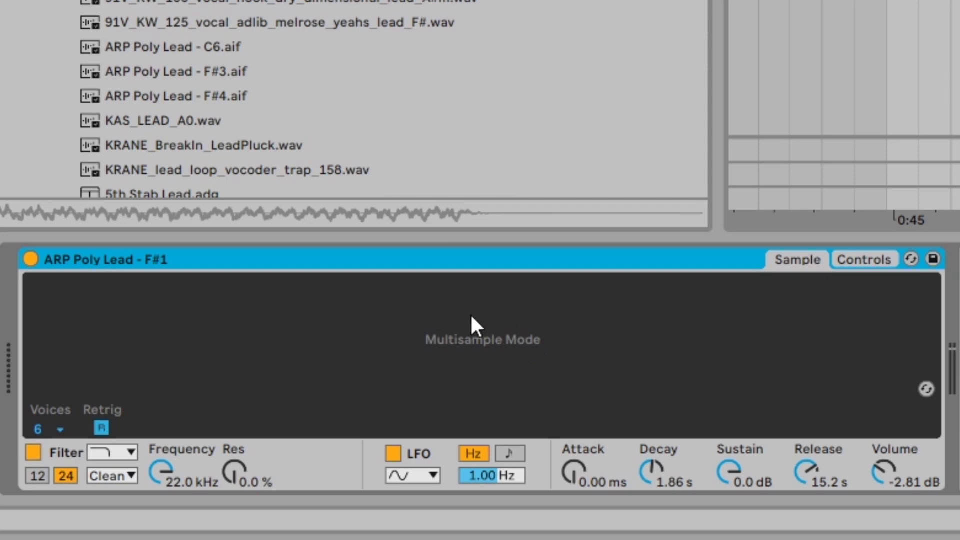
pyautogui.hotkey('ctrl', 'z')
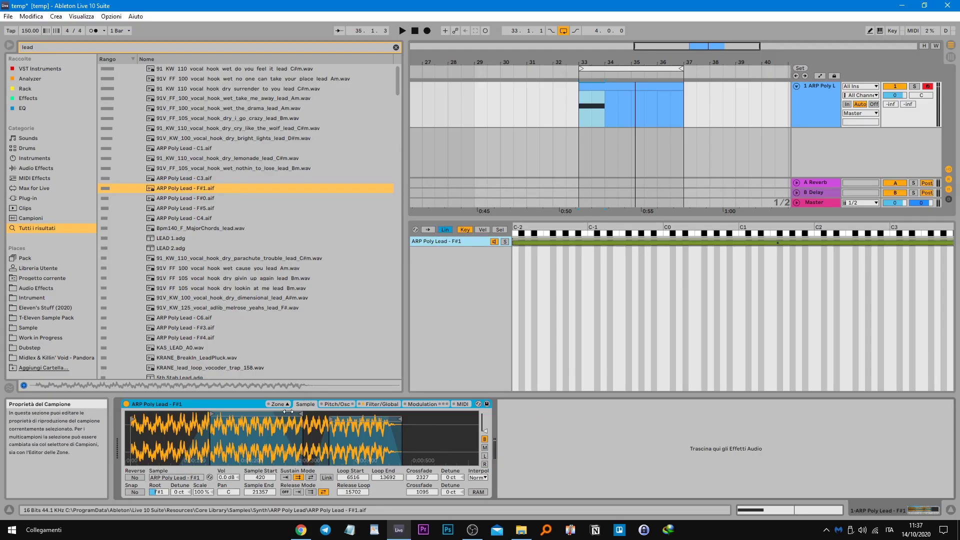
# Step: Hide the zone editor and collapse the ARP Poly Lead Sampler device
pyautogui.click(289, 404)
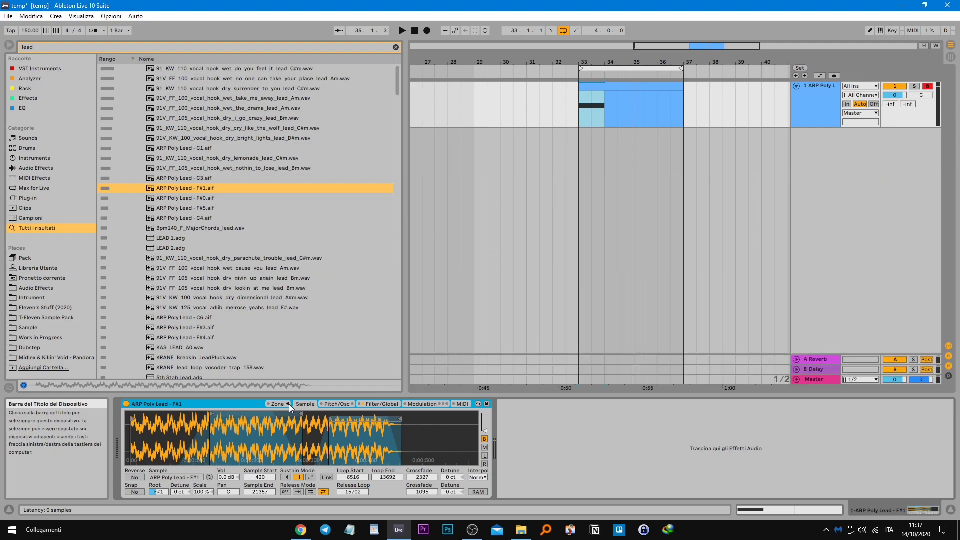
pyautogui.rightClick(256, 403)
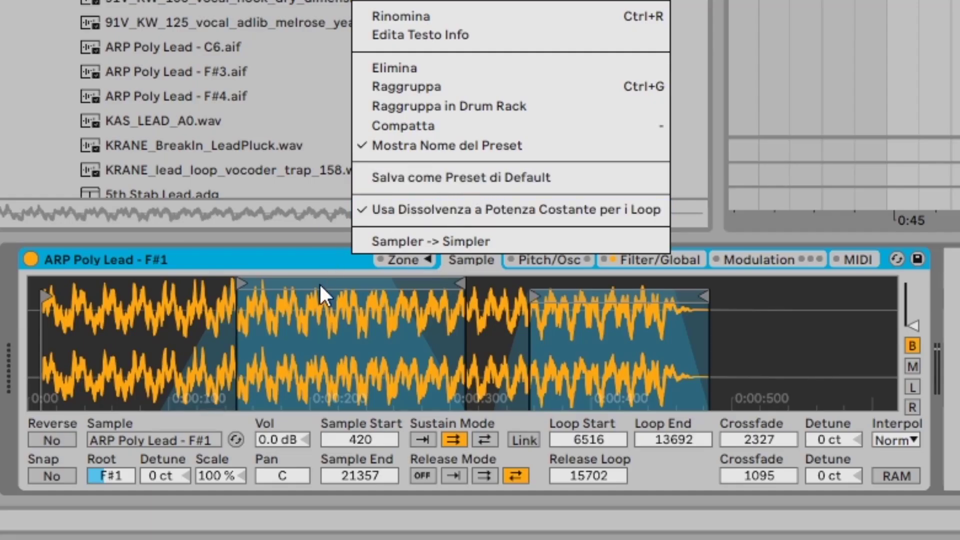
pyautogui.click(367, 124)
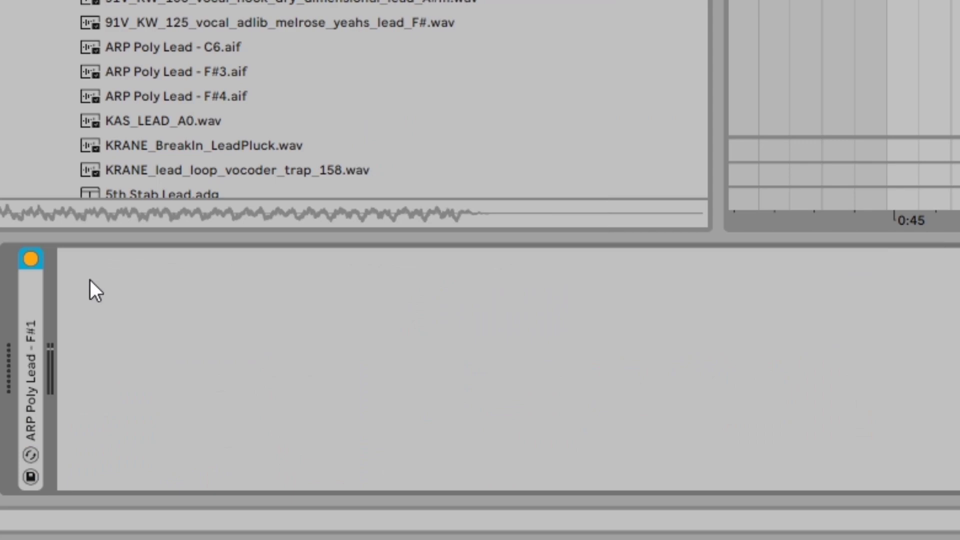
# Step: Unfold the ARP Poly Lead Sampler device and review the context options of its title bar
pyautogui.doubleClick(31, 336)
pyautogui.rightClick(244, 259)
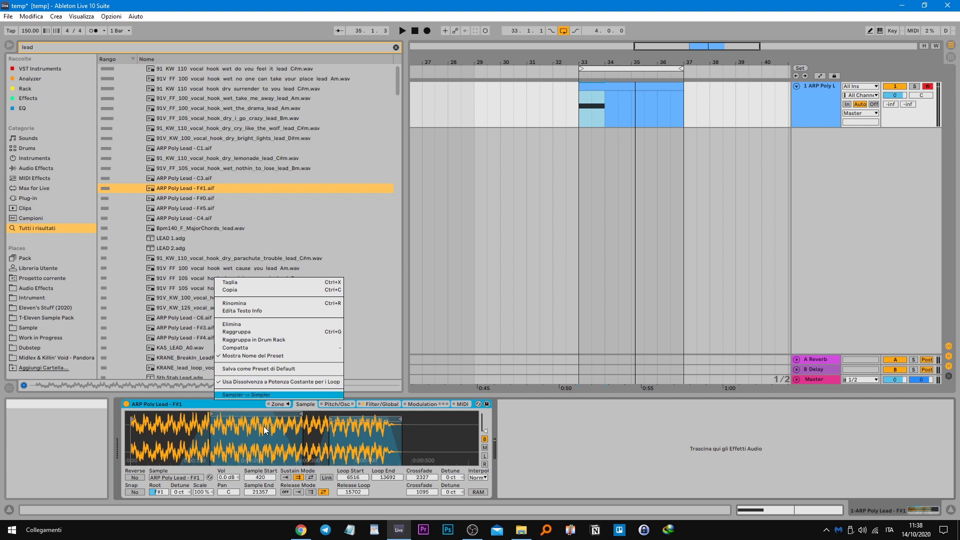
pyautogui.click(249, 406)
pyautogui.rightClick(244, 404)
pyautogui.click(232, 403)
pyautogui.rightClick(243, 402)
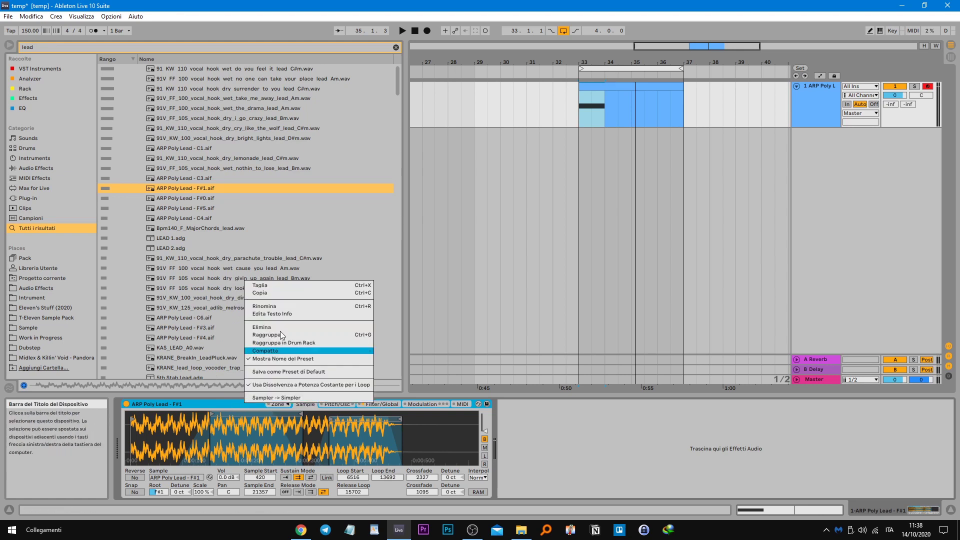
pyautogui.click(175, 404)
pyautogui.rightClick(166, 405)
pyautogui.click(159, 402)
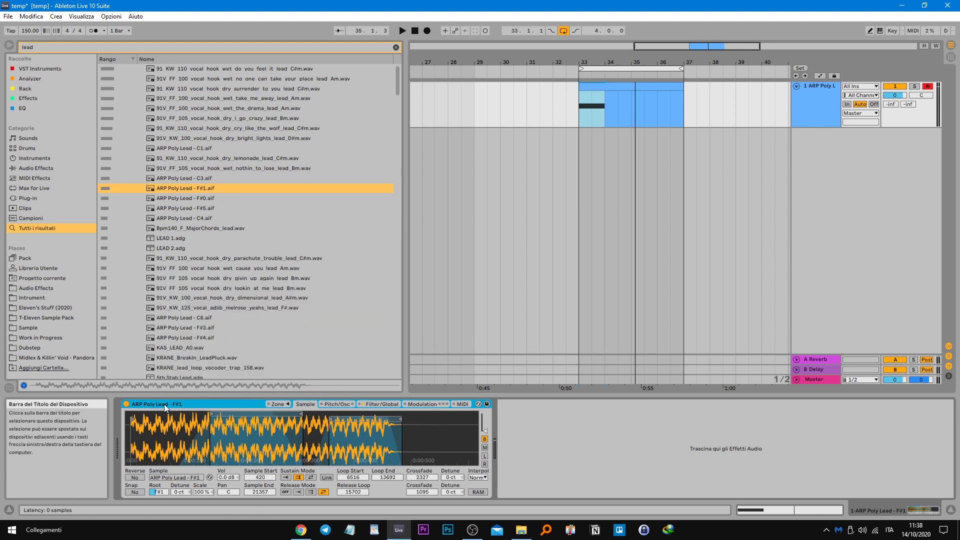
# Step: Open Gestisci Campione for the device's loaded sample to view its file reference, and close the file replacement view
pyautogui.rightClick(223, 427)
pyautogui.click(189, 429)
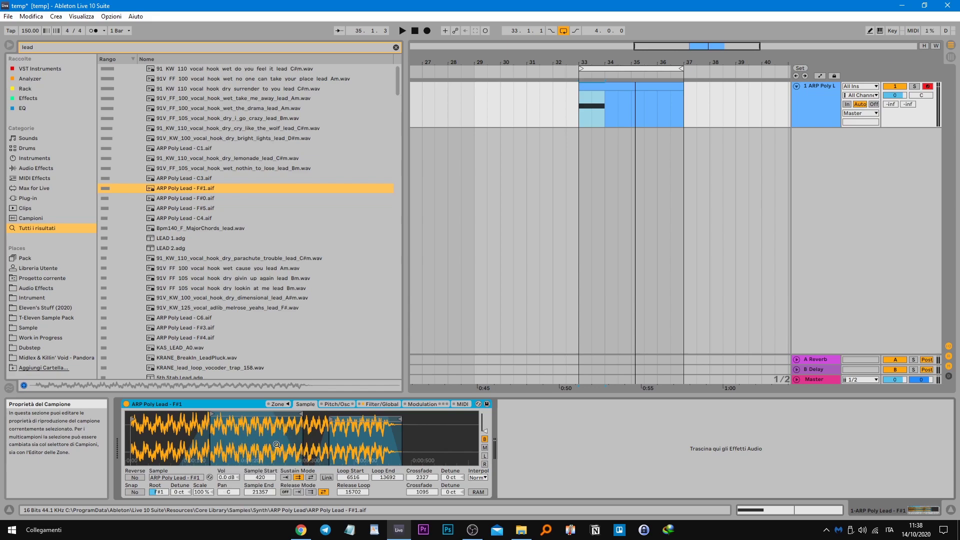
pyautogui.rightClick(245, 433)
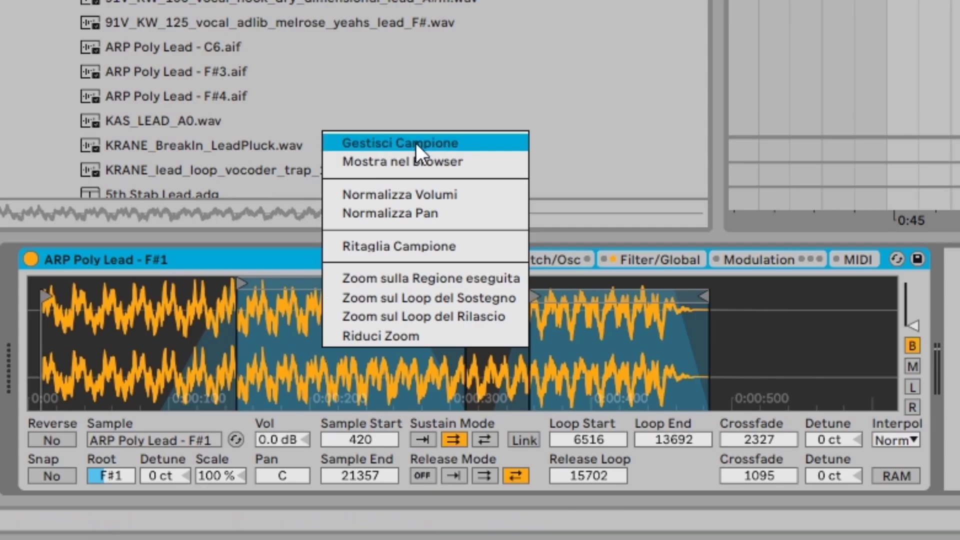
pyautogui.click(416, 143)
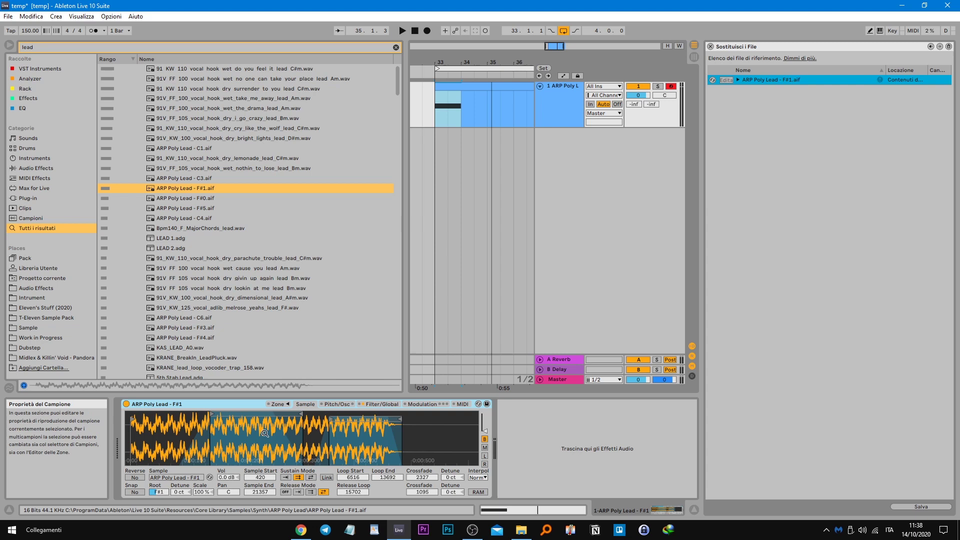
pyautogui.click(710, 47)
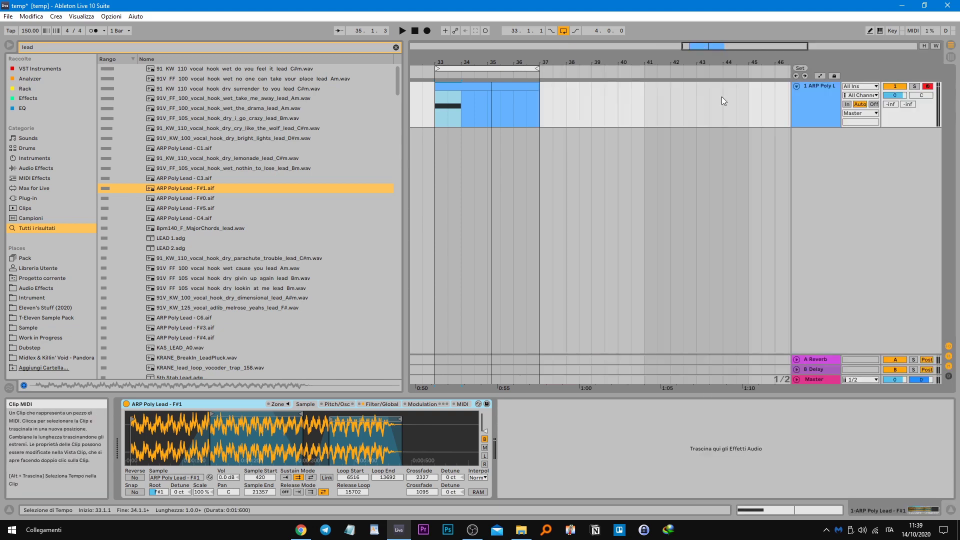
# Step: Show the loaded sample in the browser, and expand and collapse the Core Library's Loops sample folder
pyautogui.rightClick(271, 430)
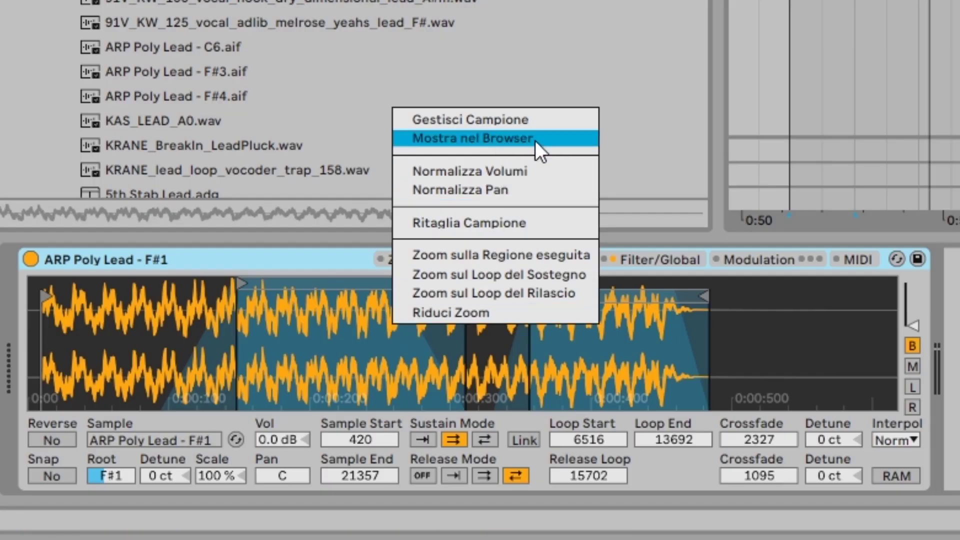
pyautogui.click(535, 142)
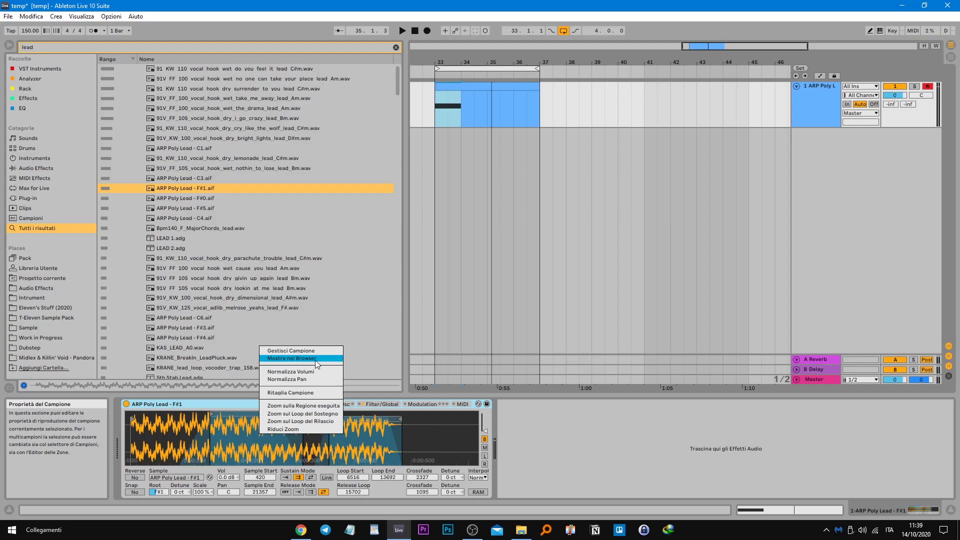
pyautogui.click(316, 360)
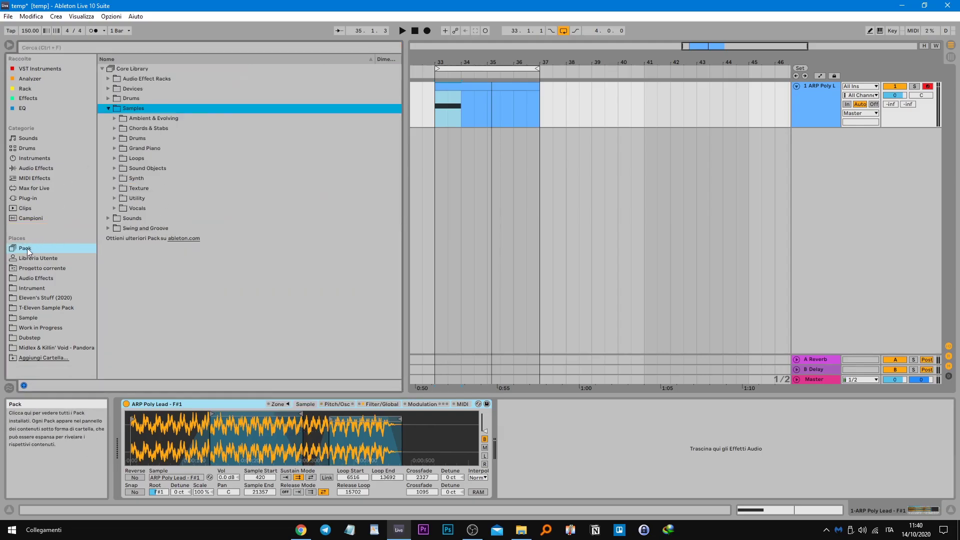
pyautogui.click(114, 158)
pyautogui.click(114, 158)
pyautogui.click(114, 158)
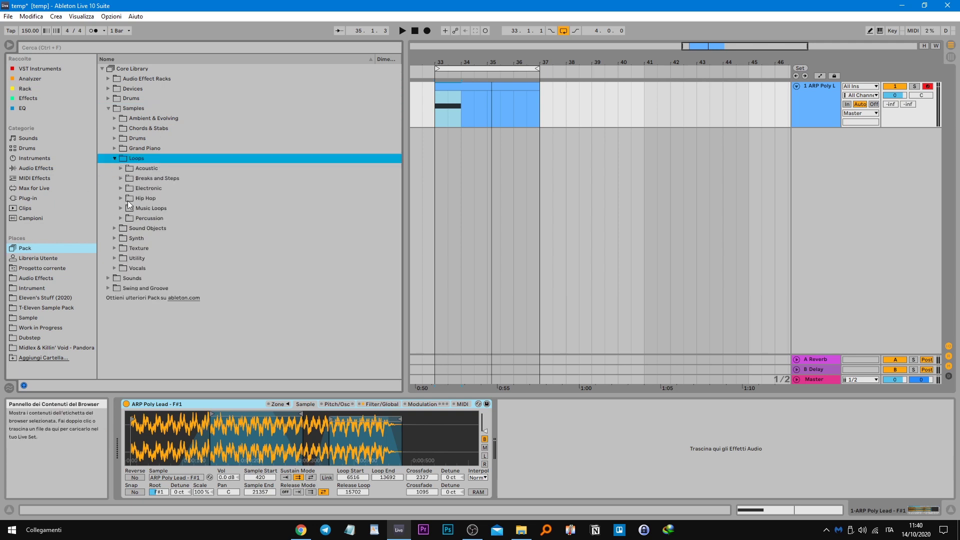
pyautogui.click(114, 157)
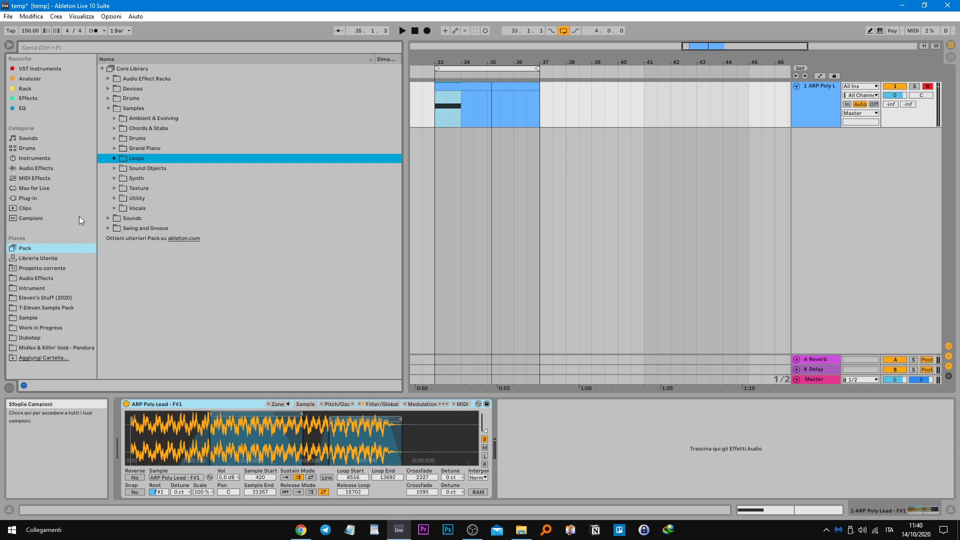
# Step: Browse the Sampler instrument presets, open the Synth Lead folder and select Arp Poly Lead.adv
pyautogui.click(41, 159)
pyautogui.click(102, 149)
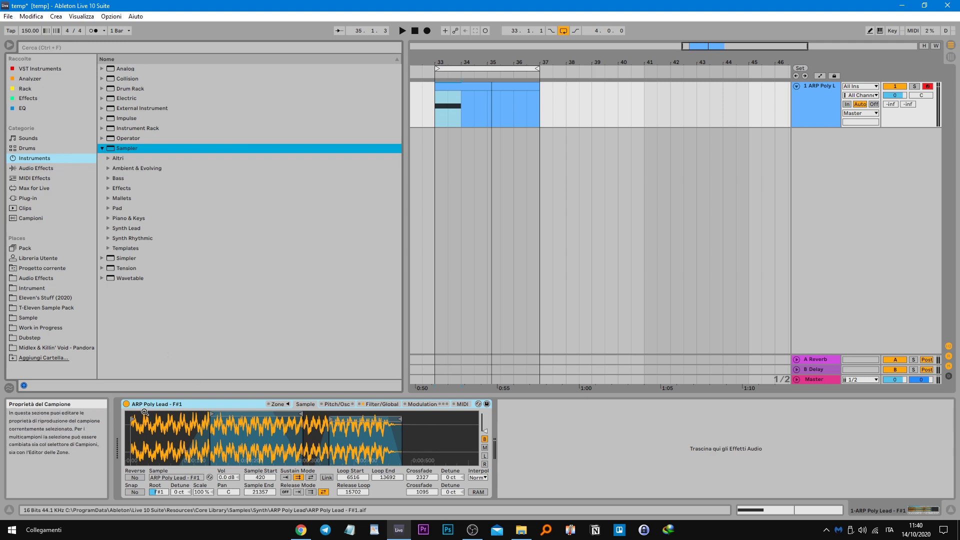
pyautogui.click(106, 227)
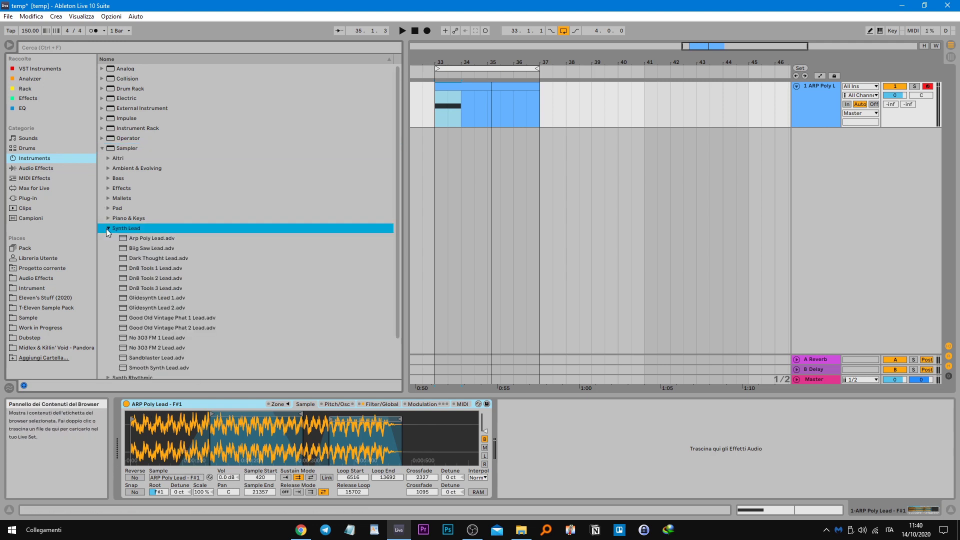
pyautogui.click(165, 197)
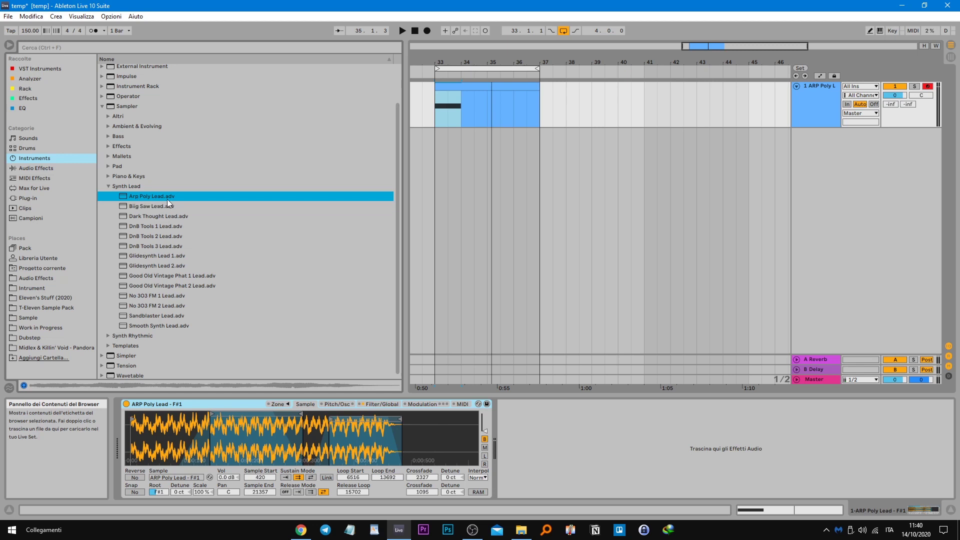
pyautogui.click(188, 403)
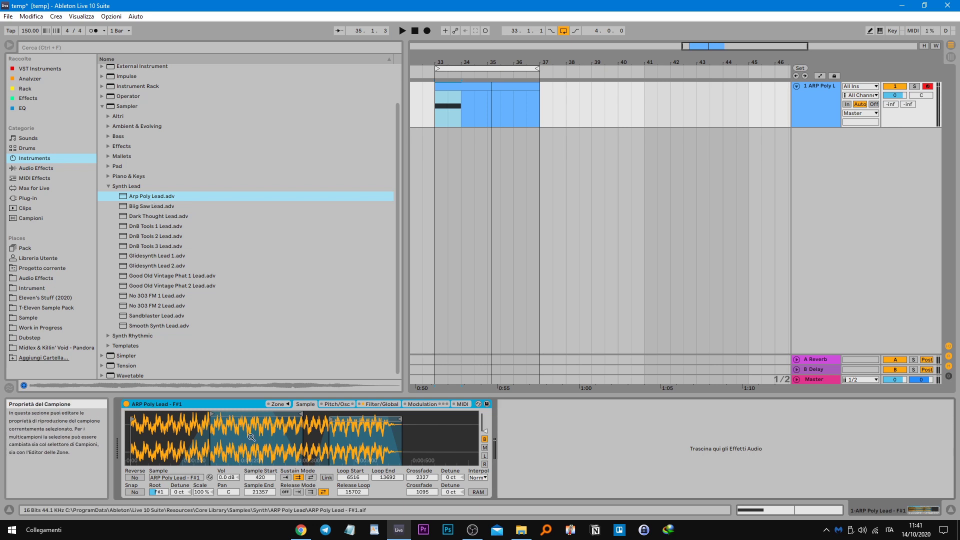
# Step: Return to the installed packs and view the context options of the ARP Poly Lead - C1.aif sample
pyautogui.click(30, 249)
pyautogui.rightClick(193, 190)
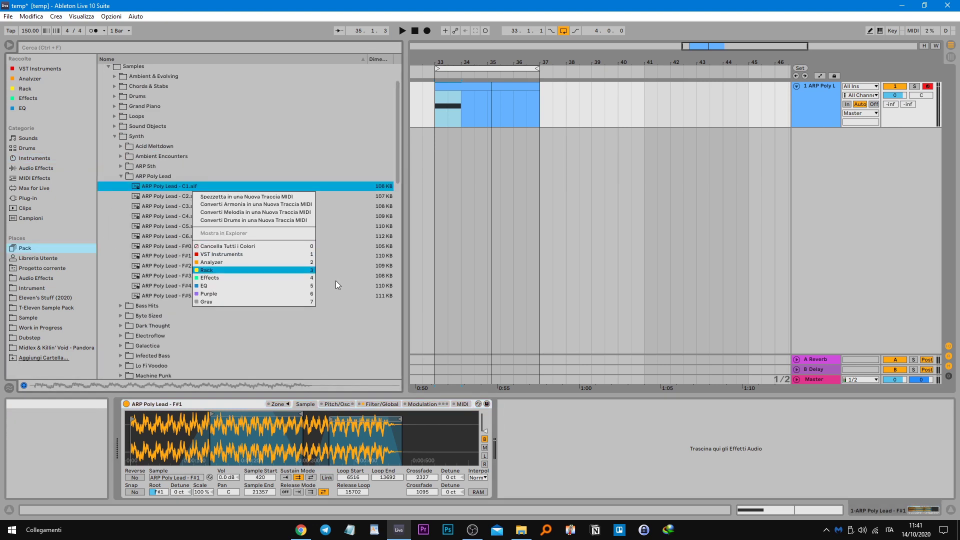
pyautogui.click(536, 432)
# Step: Apply Normalizza Volumi and Normalizza Pan to the sample loaded in the device, and review the remaining waveform options
pyautogui.rightClick(246, 440)
pyautogui.rightClick(232, 437)
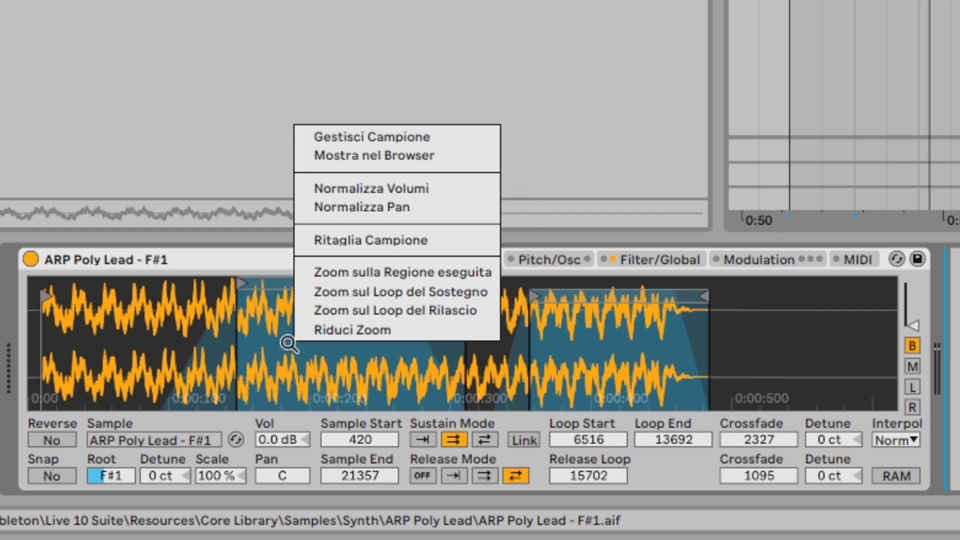
pyautogui.click(415, 191)
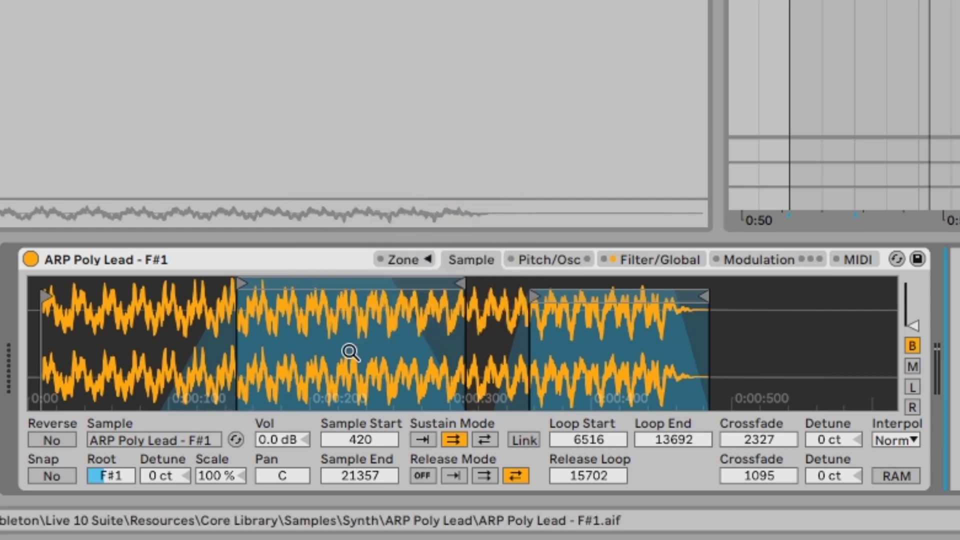
pyautogui.moveTo(294, 444); pyautogui.dragTo(294, 465)
pyautogui.rightClick(309, 365)
pyautogui.click(369, 212)
pyautogui.rightClick(281, 345)
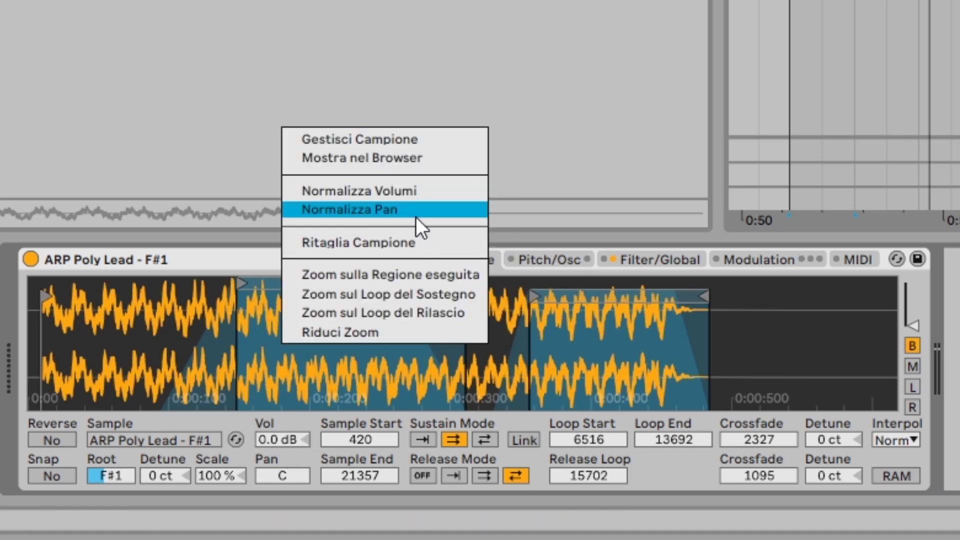
pyautogui.click(538, 304)
# Step: Shift the release loop earlier in the waveform so Release Loop is 14165 and Sample End is 19820
pyautogui.moveTo(657, 297); pyautogui.dragTo(455, 296)
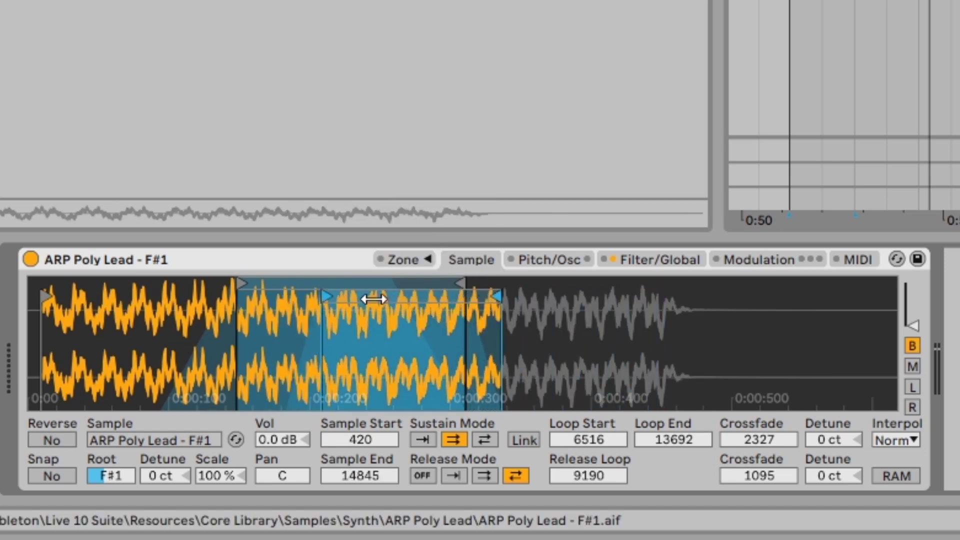
pyautogui.rightClick(606, 324)
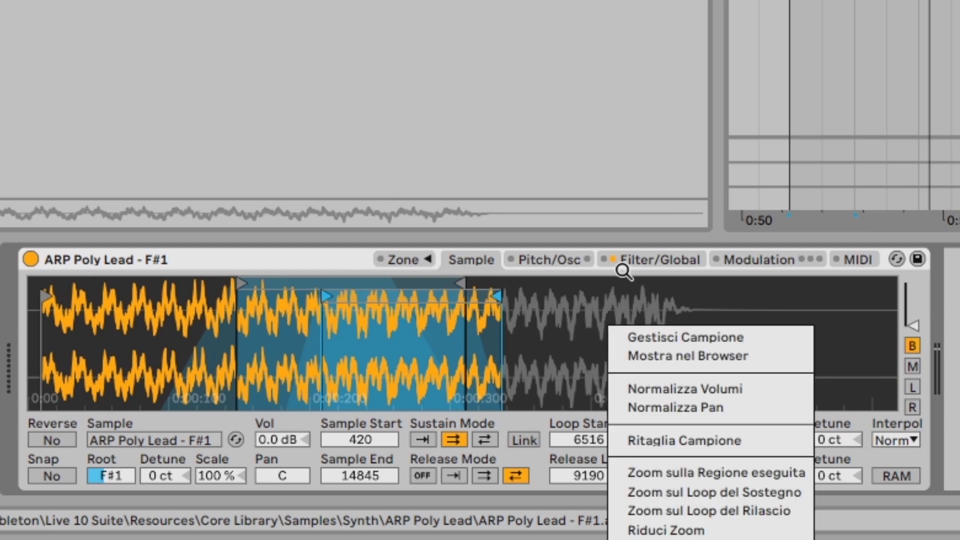
pyautogui.click(531, 355)
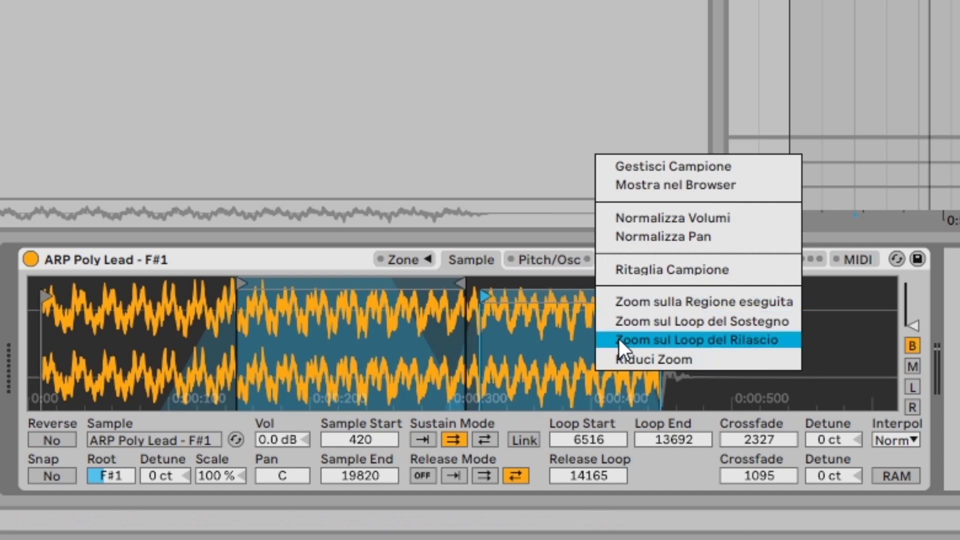
# Step: Zoom the waveform display to the played region and to the release loop
pyautogui.click(652, 322)
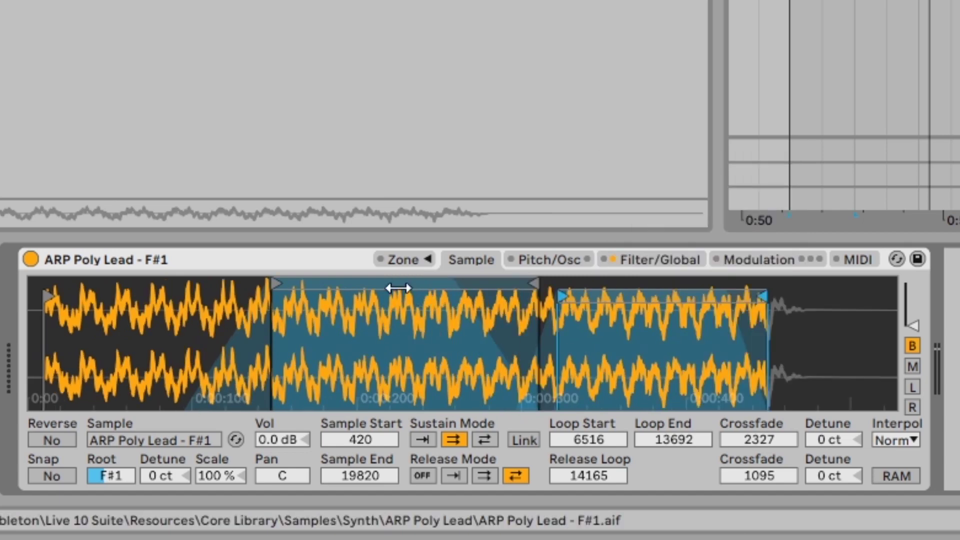
pyautogui.rightClick(435, 377)
pyautogui.click(581, 346)
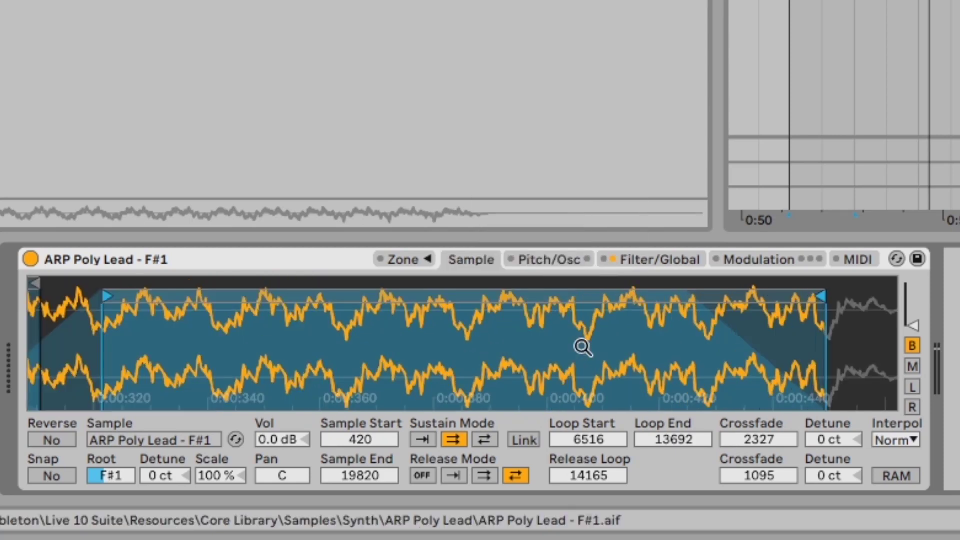
# Step: Zoom the waveform back out and move the sustain loop to Loop Start 4924 and Loop End 13166
pyautogui.moveTo(357, 337); pyautogui.dragTo(533, 336)
pyautogui.rightClick(380, 366)
pyautogui.click(323, 367)
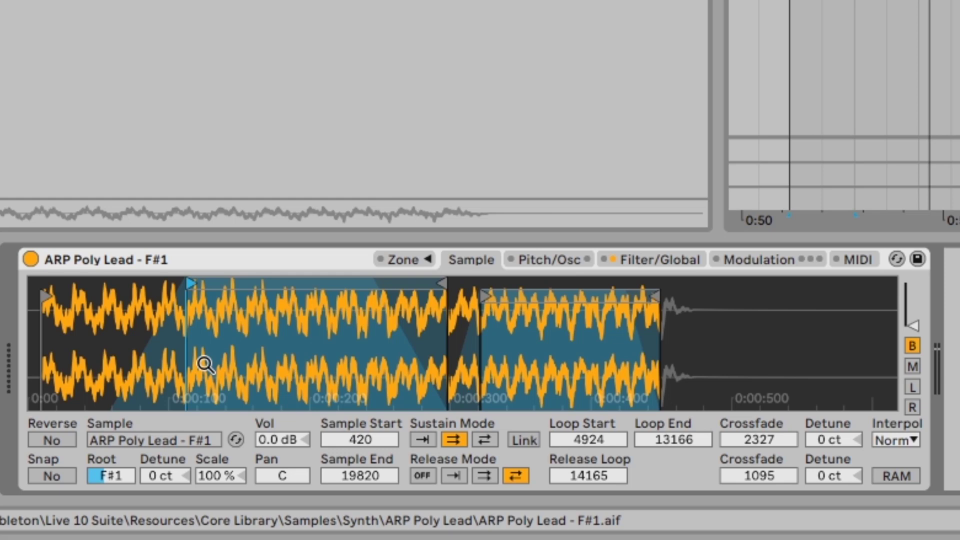
# Step: Try the waveform's vertical zoom, view the mono and left-channel displays, and restore the display of both channels
pyautogui.moveTo(912, 326)
pyautogui.mouseDown()
pyautogui.moveTo(913, 295)
pyautogui.moveTo(912, 326)
pyautogui.mouseUp()
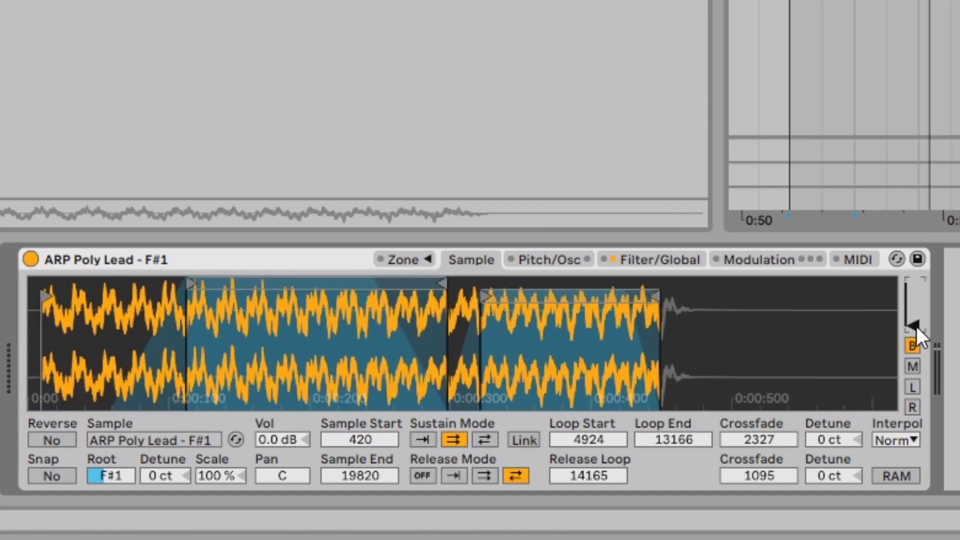
pyautogui.moveTo(913, 326)
pyautogui.mouseDown()
pyautogui.moveTo(913, 309)
pyautogui.moveTo(913, 326)
pyautogui.mouseUp()
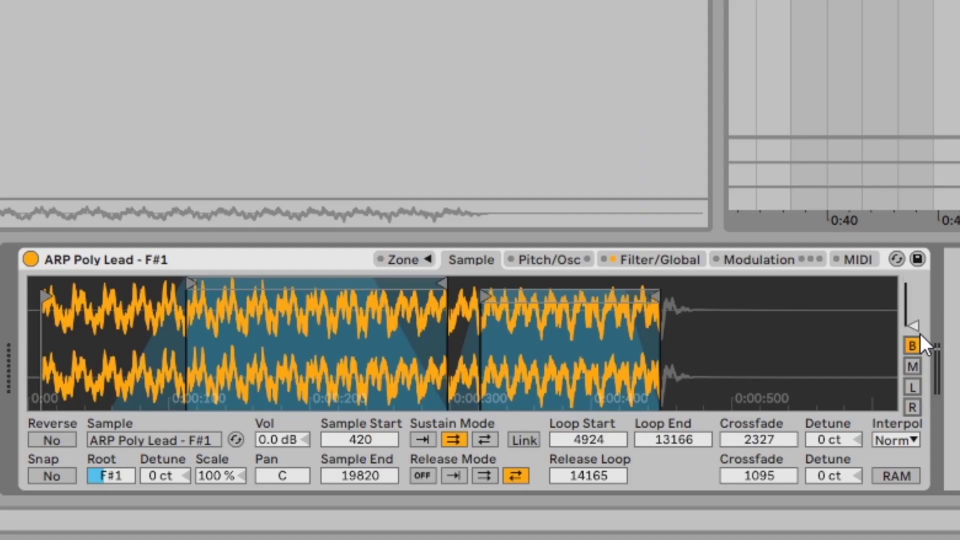
pyautogui.click(912, 368)
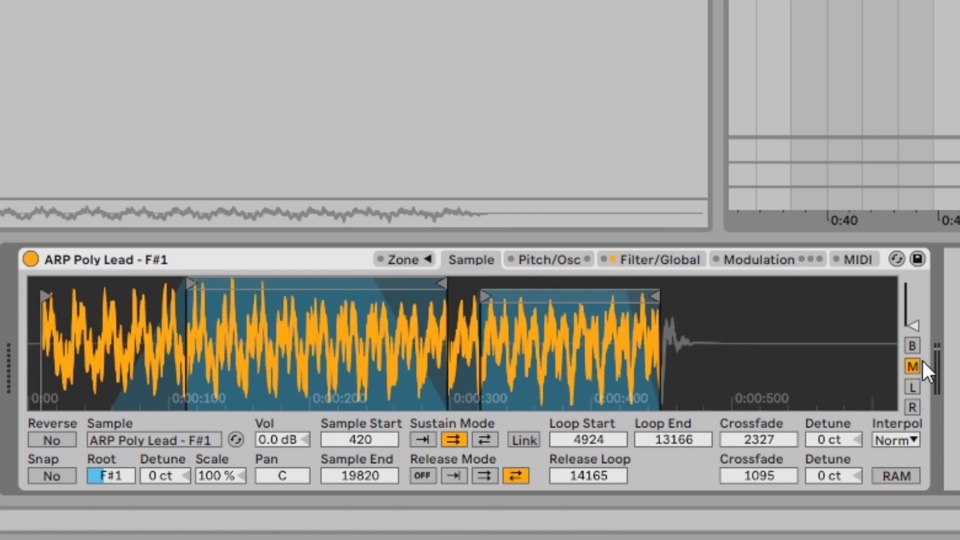
pyautogui.click(912, 386)
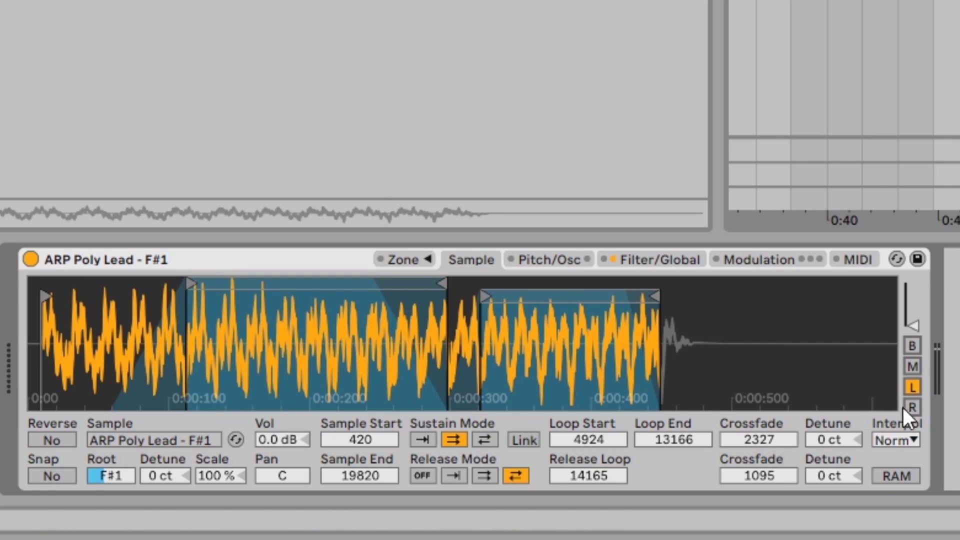
pyautogui.click(909, 346)
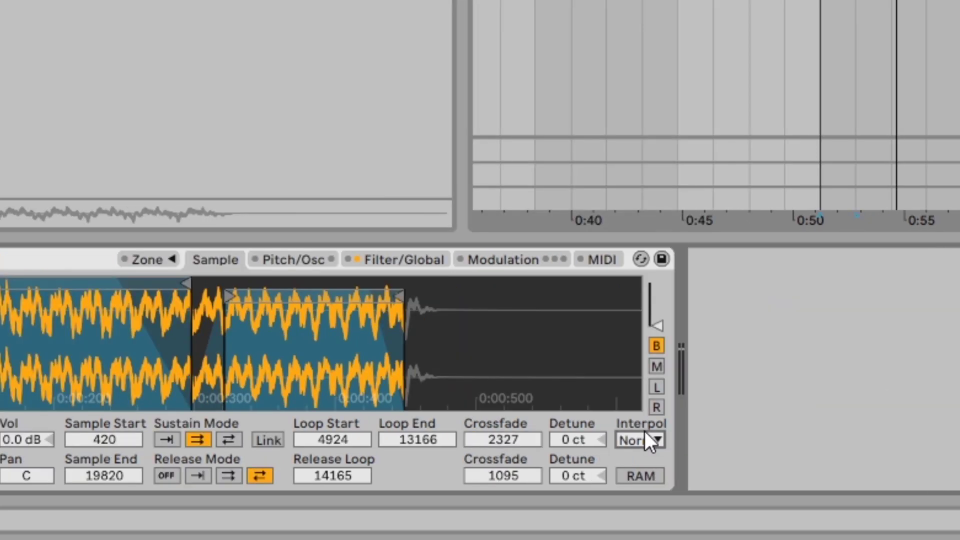
# Step: Review the sample's interpolation qualities, try No Interpolation, and return the setting to Normal Interpolation
pyautogui.click(644, 430)
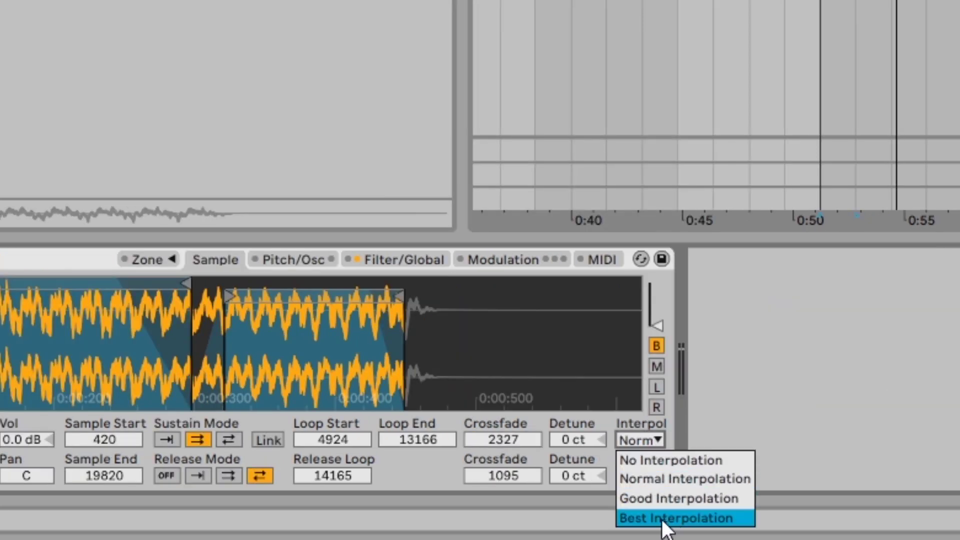
pyautogui.click(723, 403)
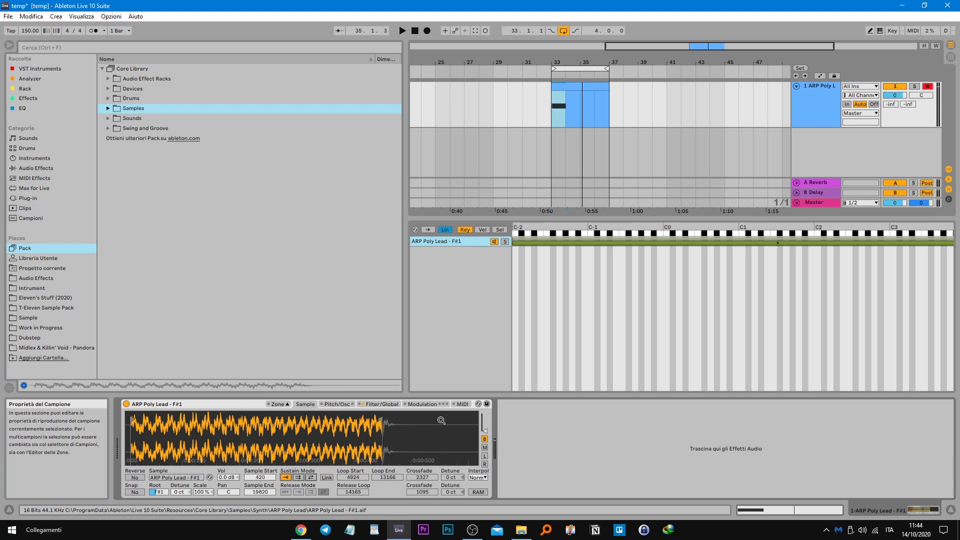
pyautogui.click(476, 477)
pyautogui.click(476, 484)
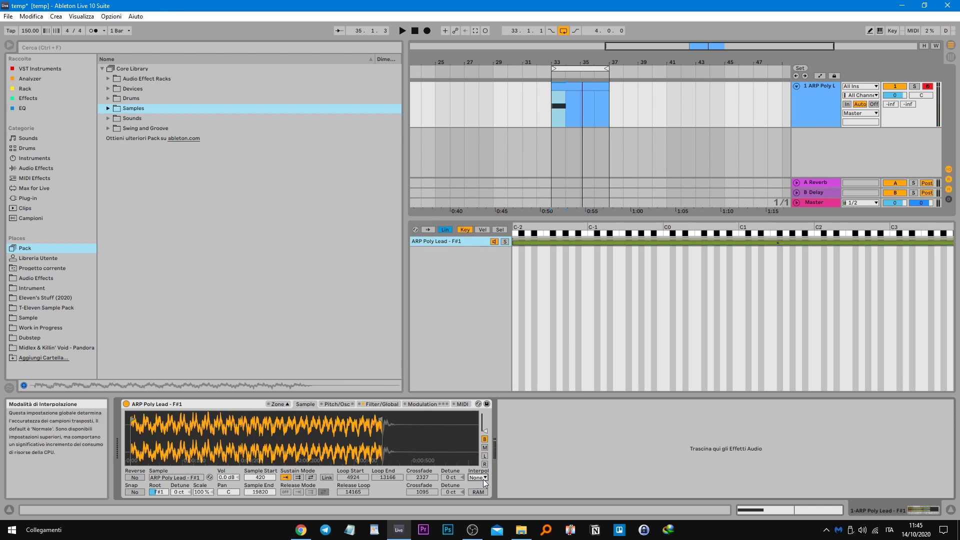
pyautogui.click(483, 478)
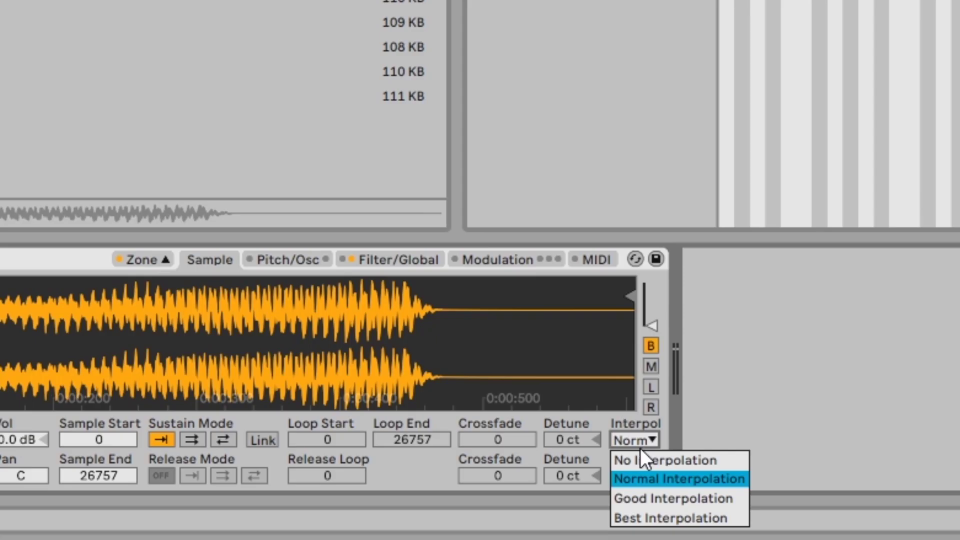
pyautogui.click(484, 492)
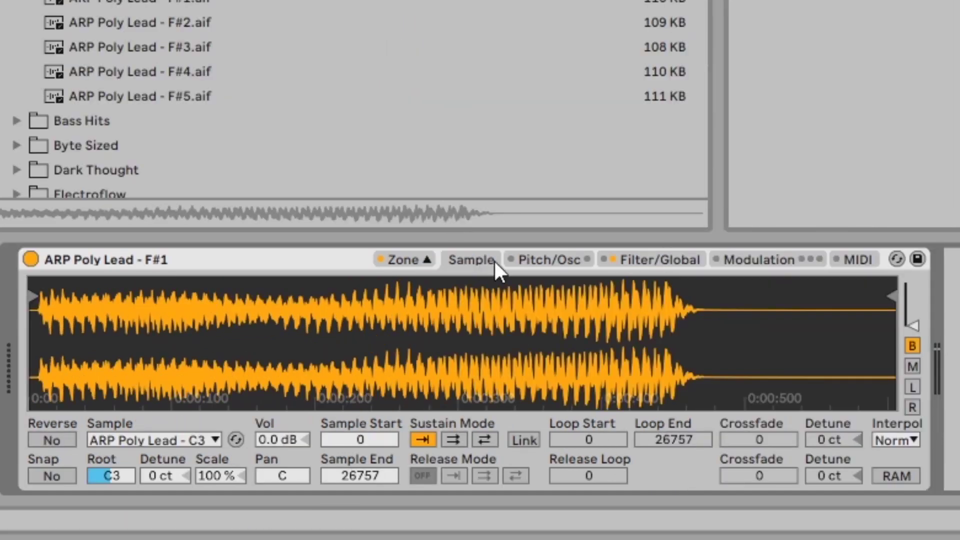
# Step: Show Sampler's Pitch/Osc settings, enable the modulation oscillator in FM mode and raise its volume to -27 dB
pyautogui.click(538, 260)
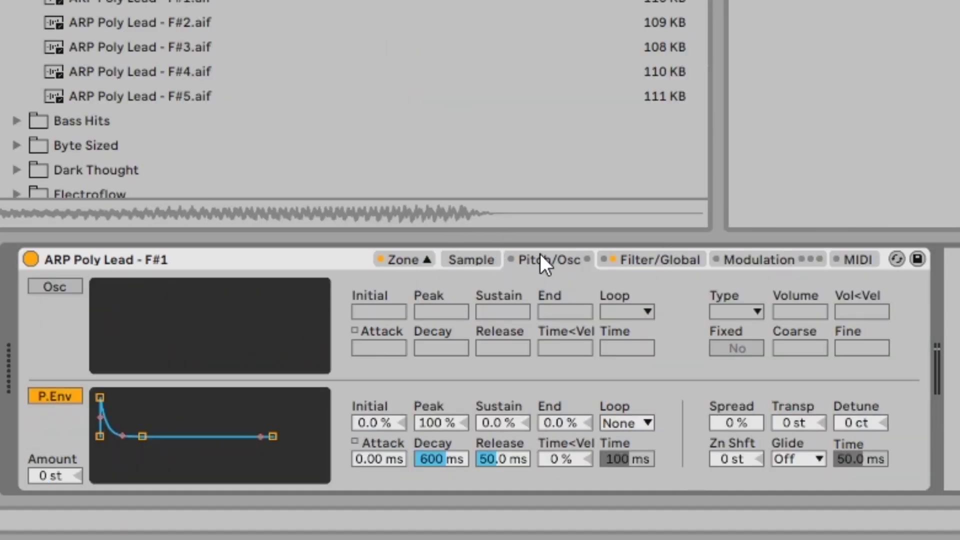
pyautogui.click(53, 284)
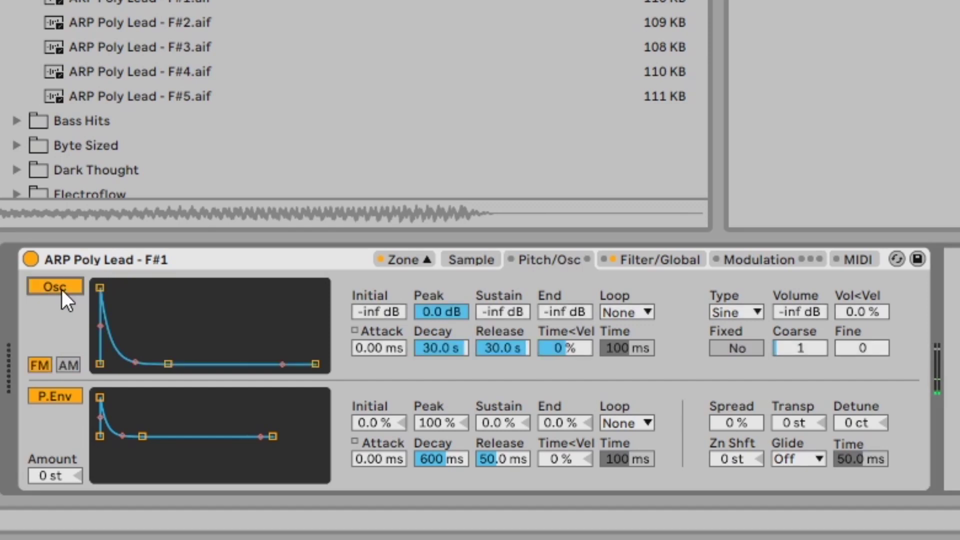
pyautogui.click(788, 308)
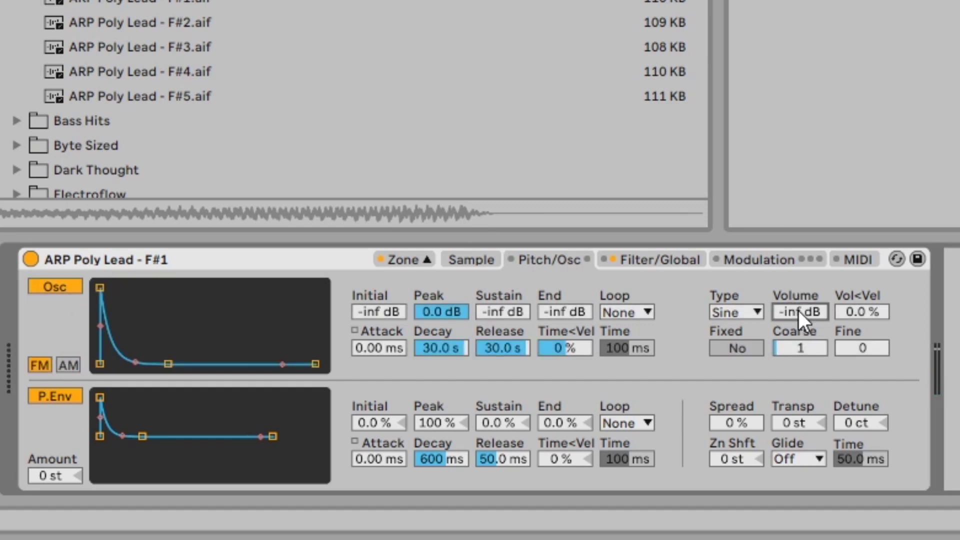
pyautogui.moveTo(799, 307); pyautogui.dragTo(800, 280)
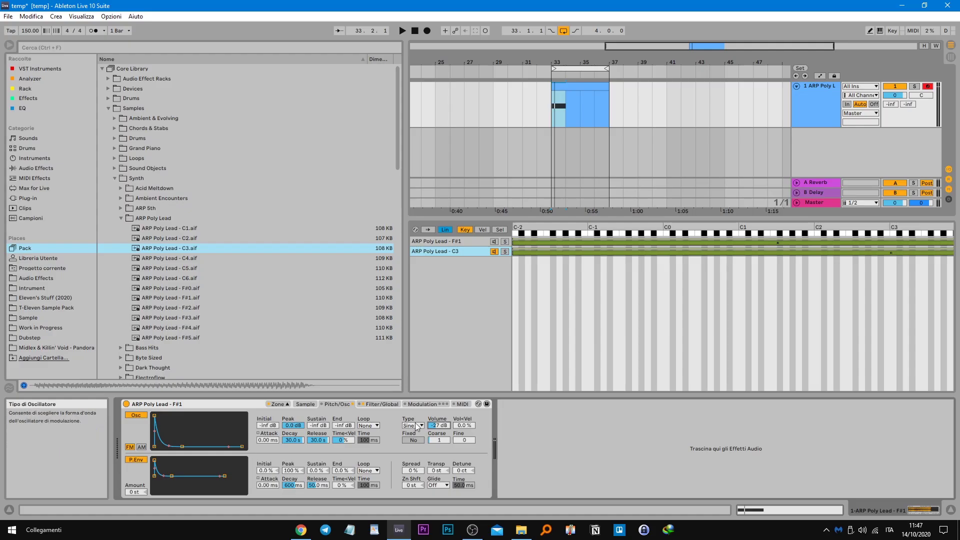
# Step: Look over the modulation oscillator's available waveform types and keep Sine
pyautogui.click(735, 312)
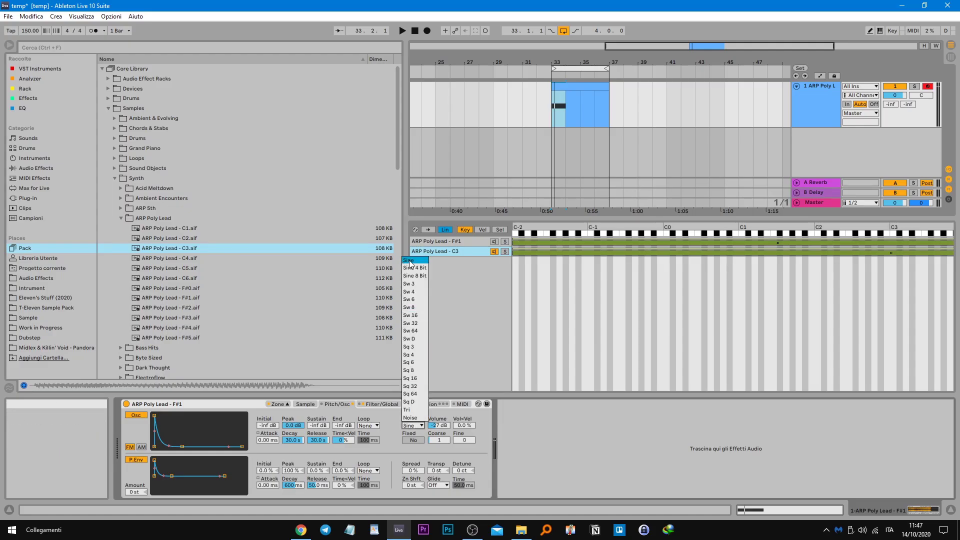
pyautogui.click(388, 410)
pyautogui.click(421, 426)
pyautogui.click(389, 419)
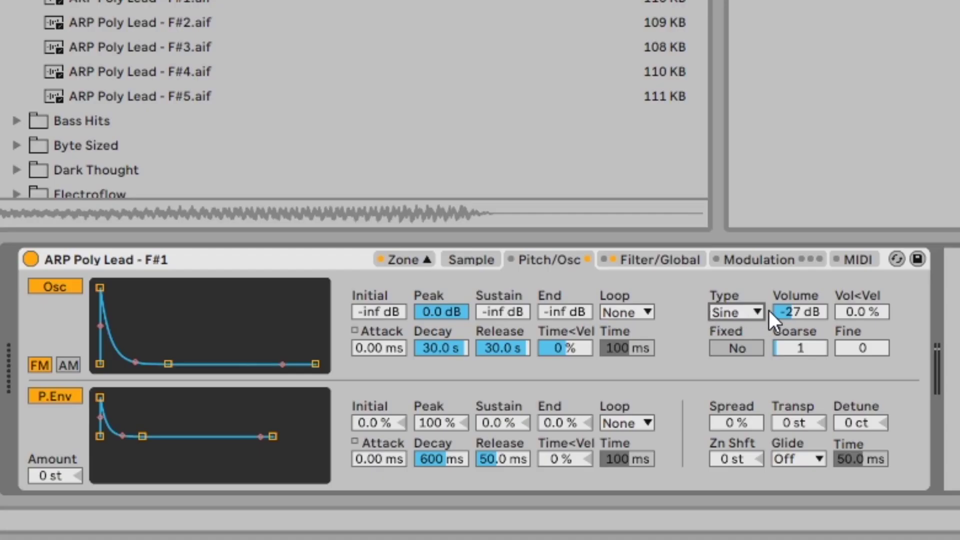
# Step: Set the modulation oscillator's volume to -20 dB and its Vol<Vel to 100 %
pyautogui.moveTo(776, 311)
pyautogui.mouseDown()
pyautogui.moveTo(775, 340)
pyautogui.moveTo(787, 313)
pyautogui.mouseUp()
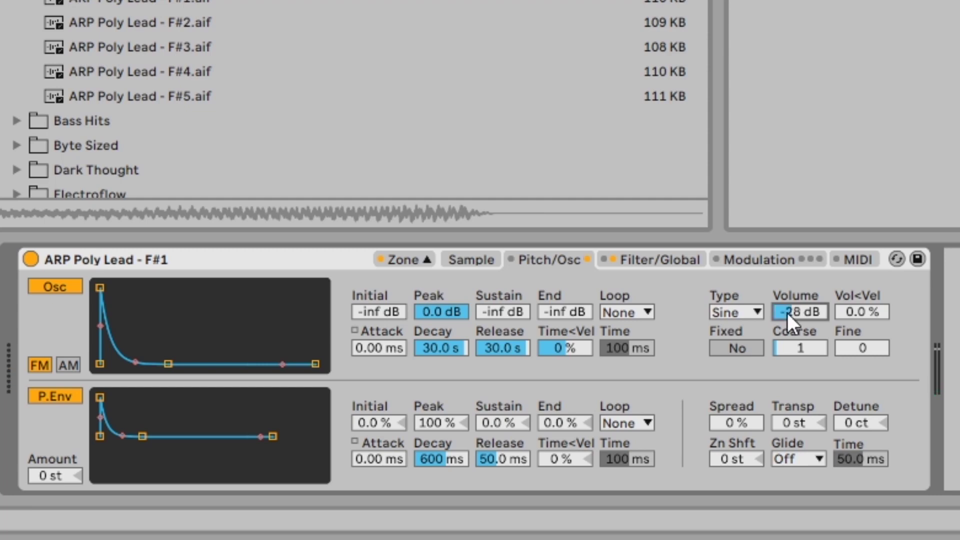
pyautogui.moveTo(786, 313); pyautogui.dragTo(787, 314)
pyautogui.moveTo(865, 311); pyautogui.dragTo(874, 272)
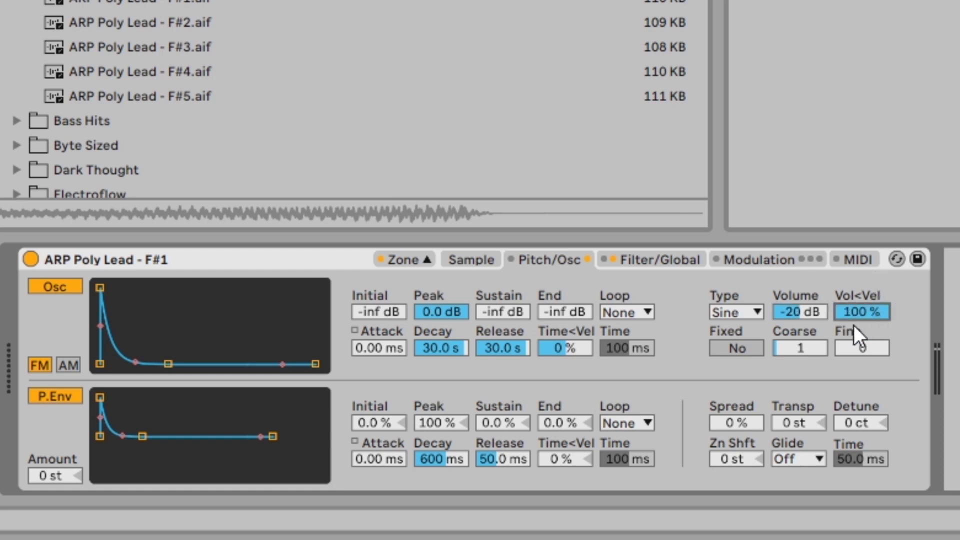
pyautogui.moveTo(856, 311)
pyautogui.mouseDown()
pyautogui.moveTo(857, 330)
pyautogui.moveTo(861, 306)
pyautogui.mouseUp()
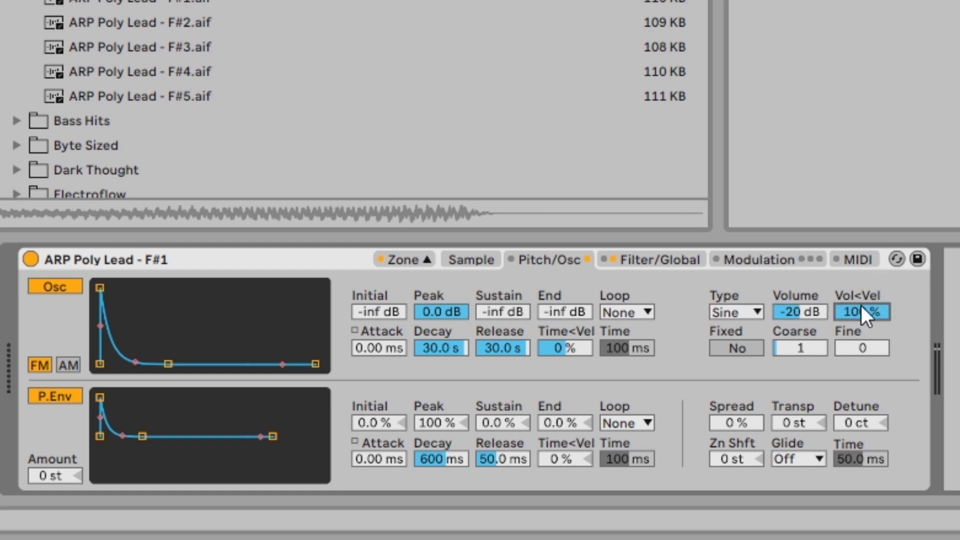
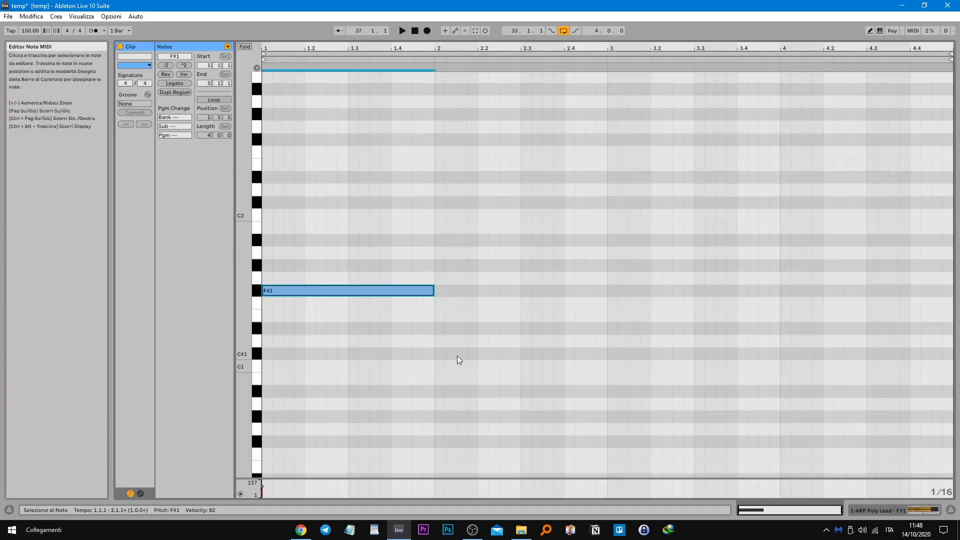
# Step: Enlarge the MIDI clip's velocity editor, lower the F#1 note's velocity and audition the change
pyautogui.scroll(-2, 399, 360)
pyautogui.moveTo(323, 479); pyautogui.dragTo(326, 376)
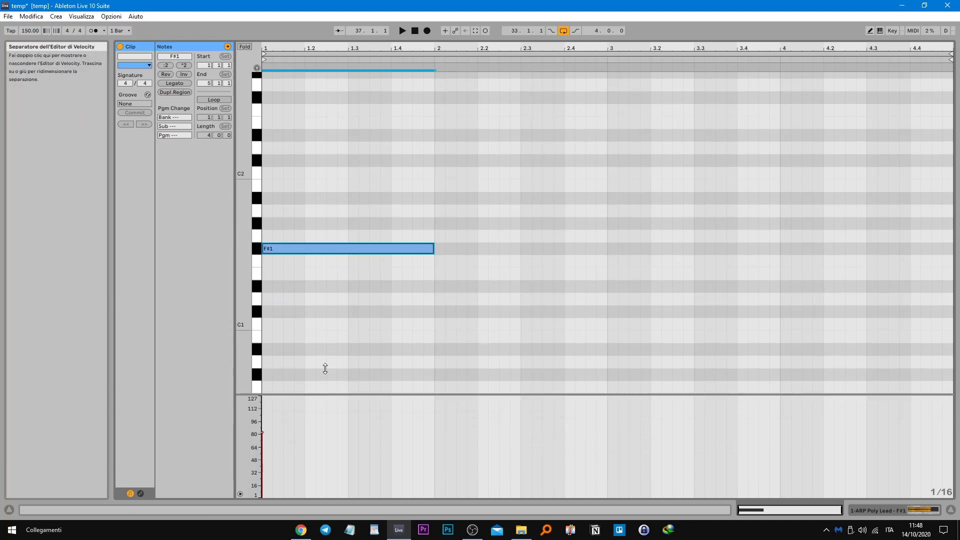
pyautogui.press('space')
pyautogui.moveTo(263, 413)
pyautogui.mouseDown()
pyautogui.moveTo(262, 476)
pyautogui.moveTo(263, 381)
pyautogui.moveTo(263, 436)
pyautogui.mouseUp()
pyautogui.press('space')
pyautogui.press('space')
pyautogui.press('space')
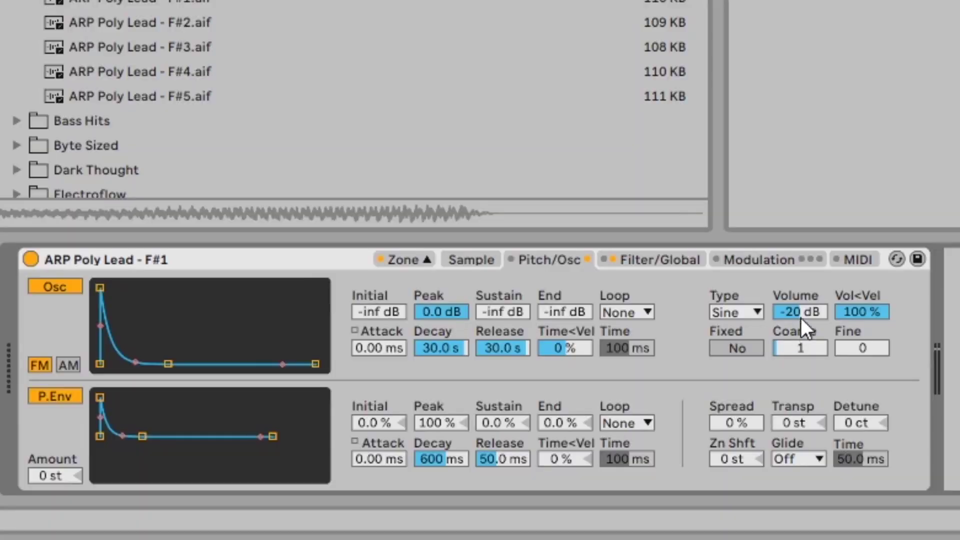
# Step: Return the oscillator's Vol<Vel to 0 % and toggle its fixed-frequency mode on and off again
pyautogui.moveTo(622, 428); pyautogui.dragTo(622, 424)
pyautogui.click(716, 350)
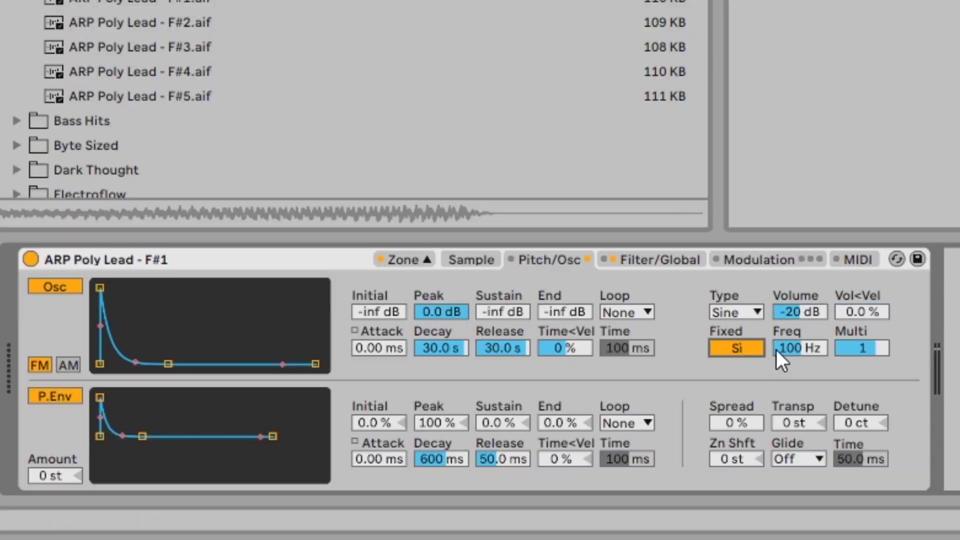
pyautogui.click(752, 350)
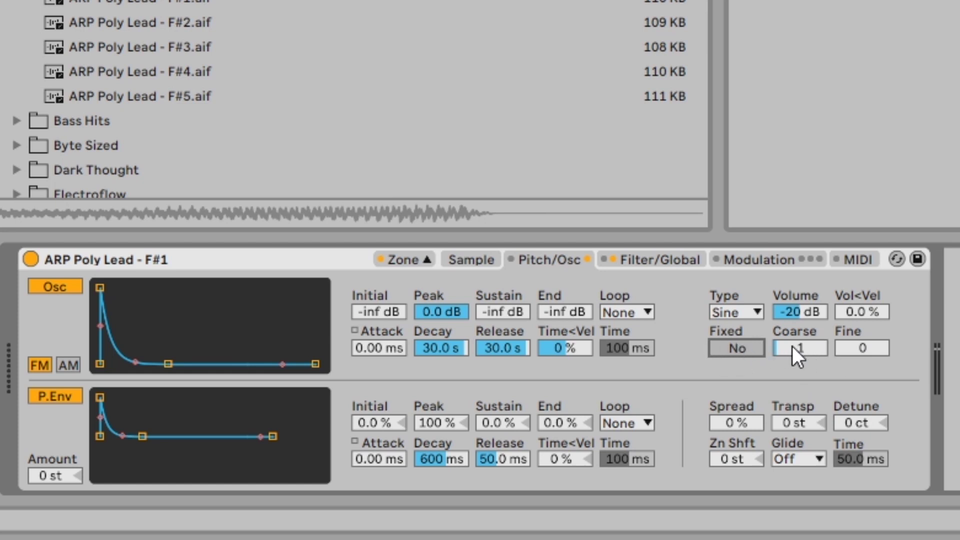
# Step: Set the oscillator's Coarse tuning to 8 and its volume to -46 dB
pyautogui.moveTo(792, 345); pyautogui.dragTo(792, 328)
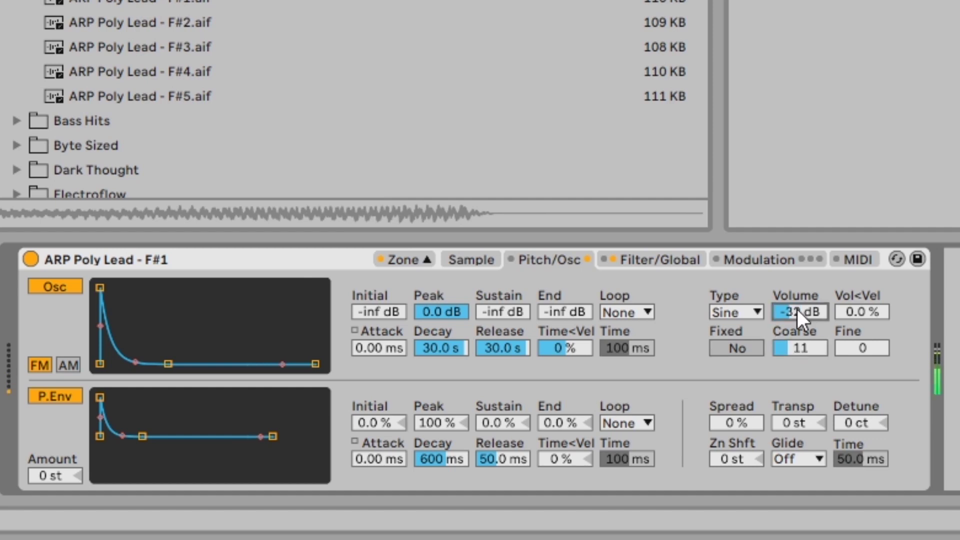
pyautogui.doubleClick(796, 309)
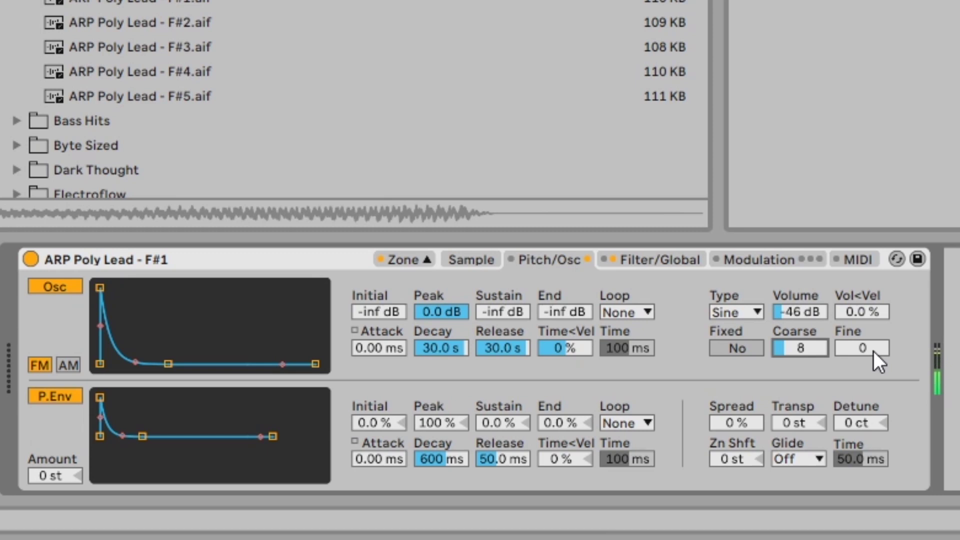
# Step: Switch the oscillator to fixed frequency at -36 dB volume, trying 1.00 kHz and ending with Freq at 10.0 Hz
pyautogui.click(736, 348)
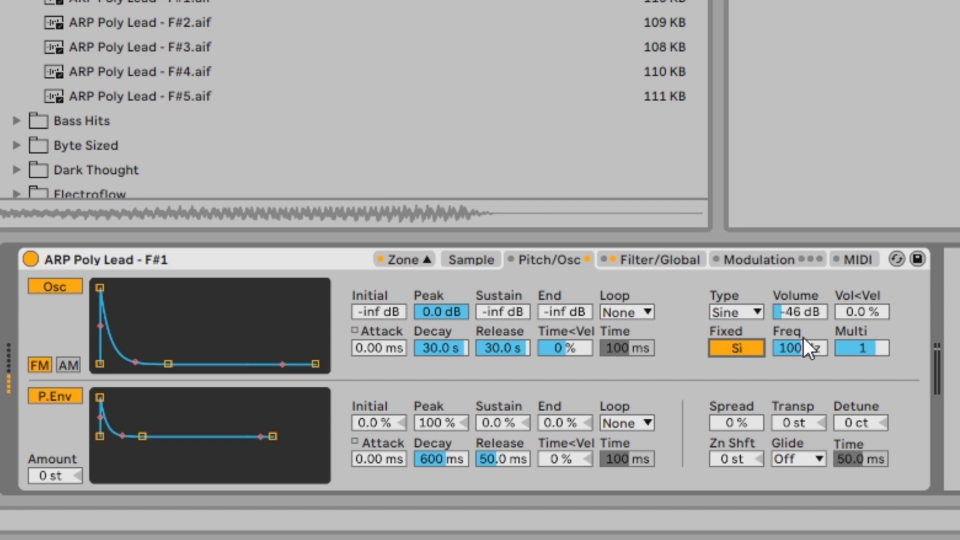
pyautogui.moveTo(800, 311); pyautogui.dragTo(799, 298)
pyautogui.moveTo(809, 351)
pyautogui.mouseDown()
pyautogui.moveTo(809, 315)
pyautogui.moveTo(796, 344)
pyautogui.mouseUp()
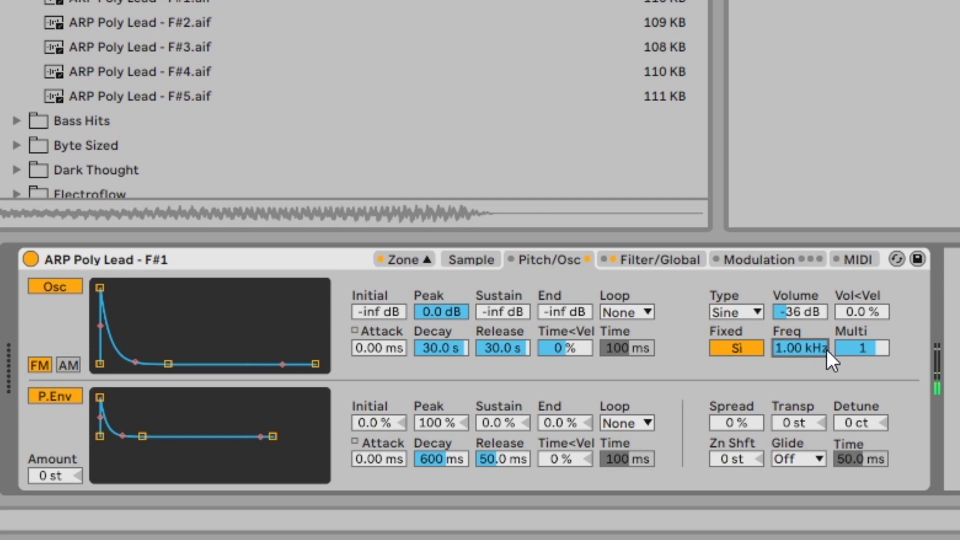
pyautogui.moveTo(869, 355)
pyautogui.mouseDown()
pyautogui.moveTo(868, 345)
pyautogui.moveTo(868, 364)
pyautogui.mouseUp()
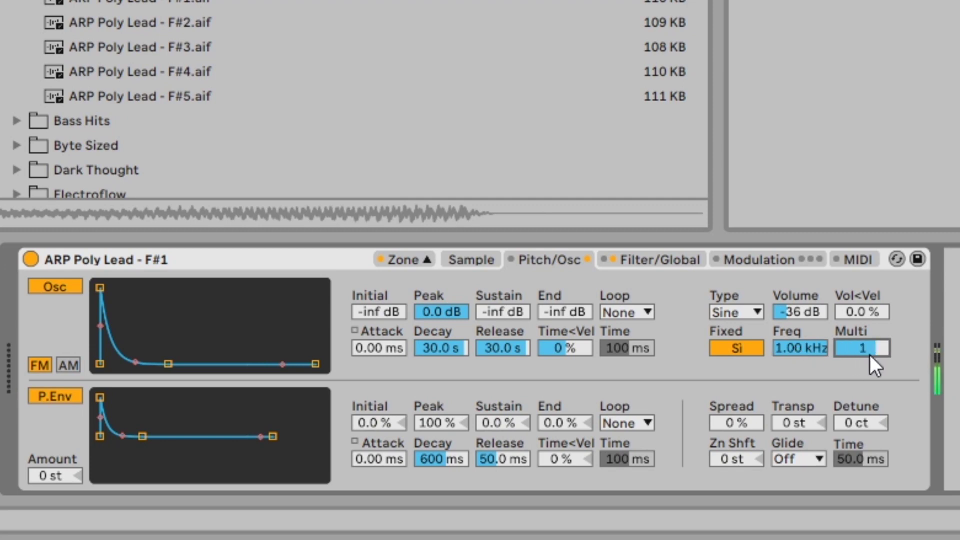
pyautogui.moveTo(798, 350); pyautogui.dragTo(793, 351)
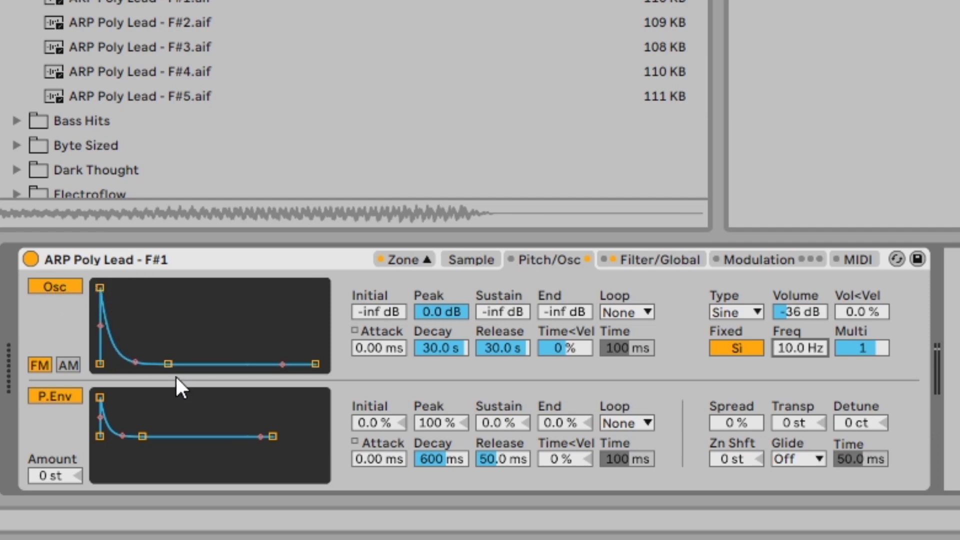
# Step: Shorten the oscillator envelope's decay to 20.3 ms and further to 6.89 ms
pyautogui.moveTo(165, 364); pyautogui.dragTo(124, 364)
pyautogui.moveTo(373, 344)
pyautogui.mouseDown()
pyautogui.moveTo(372, 319)
pyautogui.moveTo(372, 345)
pyautogui.mouseUp()
pyautogui.moveTo(429, 311); pyautogui.dragTo(436, 350)
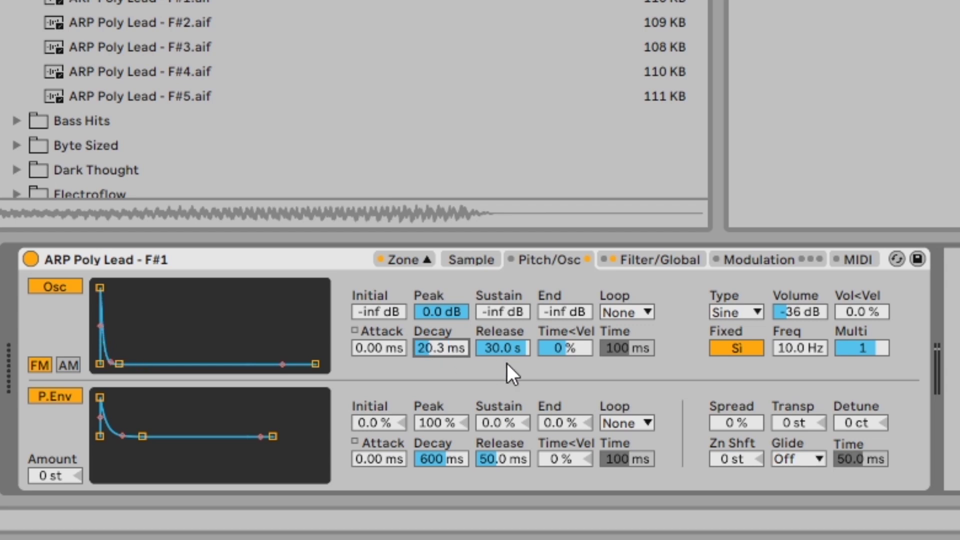
pyautogui.click(539, 315)
pyautogui.moveTo(119, 363); pyautogui.dragTo(112, 363)
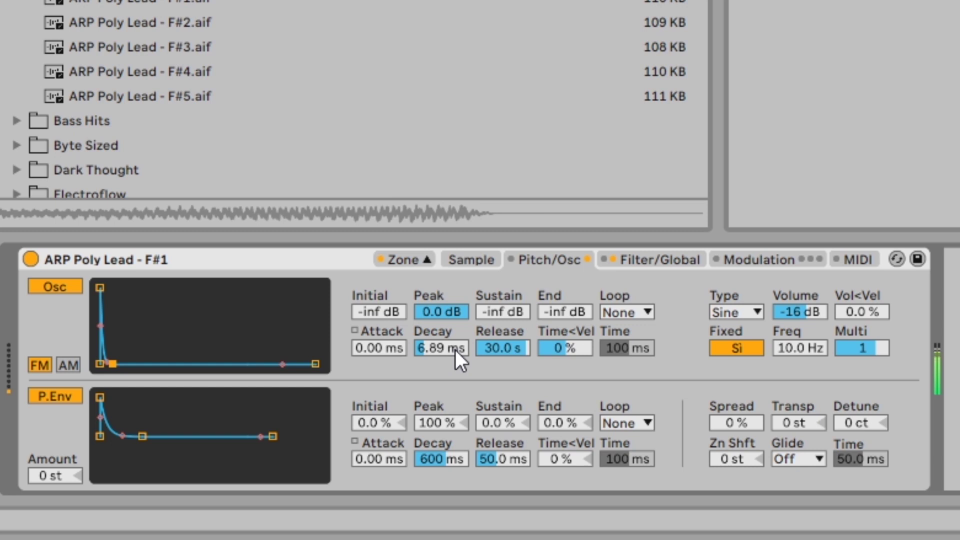
# Step: Try a fixed 379 Hz, then set the oscillator to Volume -4.4 dB, Fixed off, Coarse 11 and Decay 104 ms
pyautogui.moveTo(785, 310); pyautogui.dragTo(786, 296)
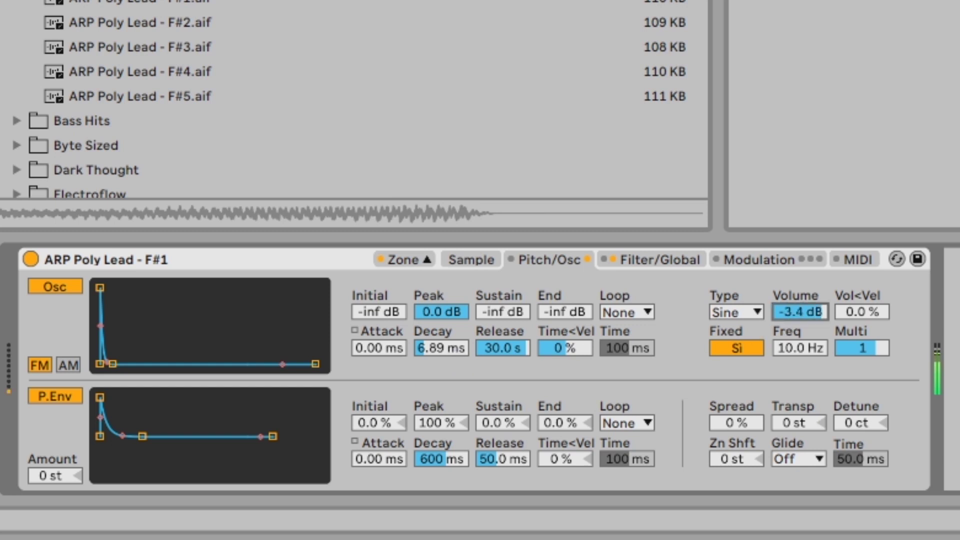
pyautogui.moveTo(798, 347); pyautogui.dragTo(799, 293)
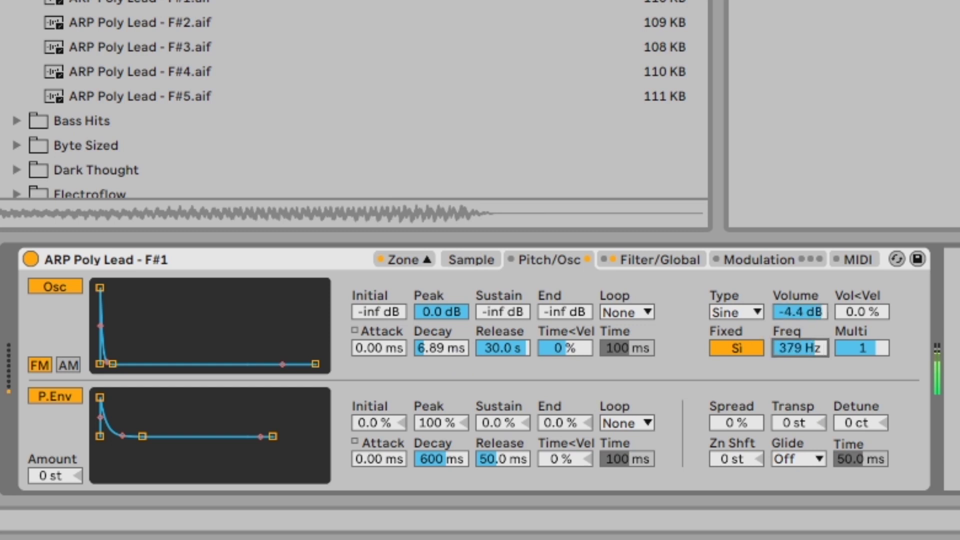
pyautogui.click(726, 354)
pyautogui.moveTo(796, 348); pyautogui.dragTo(795, 330)
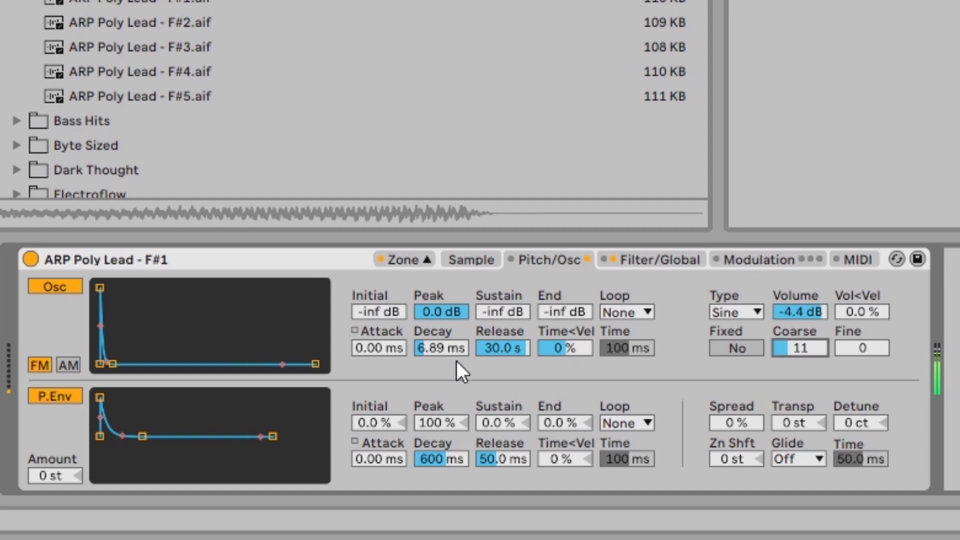
pyautogui.moveTo(422, 347); pyautogui.dragTo(423, 323)
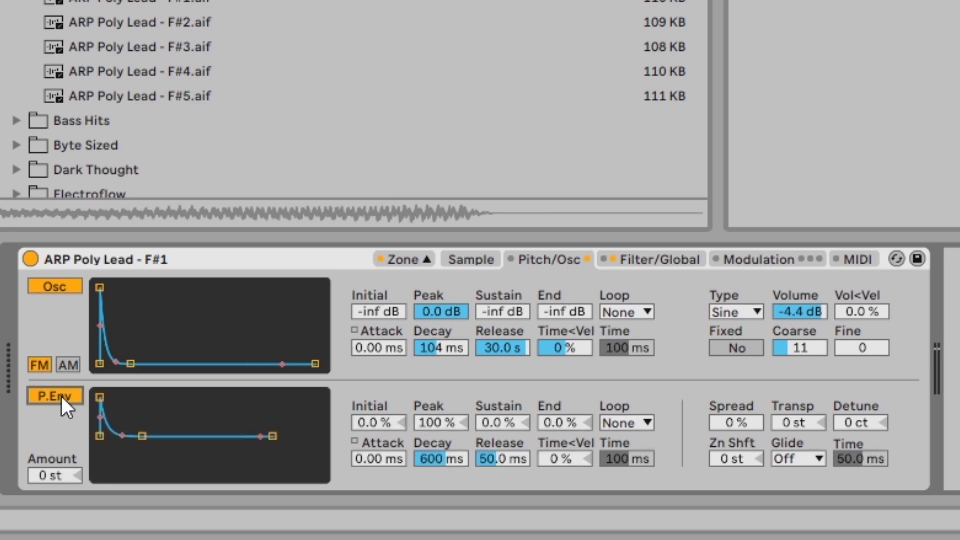
# Step: Disable the modulation oscillator, set the pitch envelope's Amount to +24 st and adjust its decay time
pyautogui.click(61, 285)
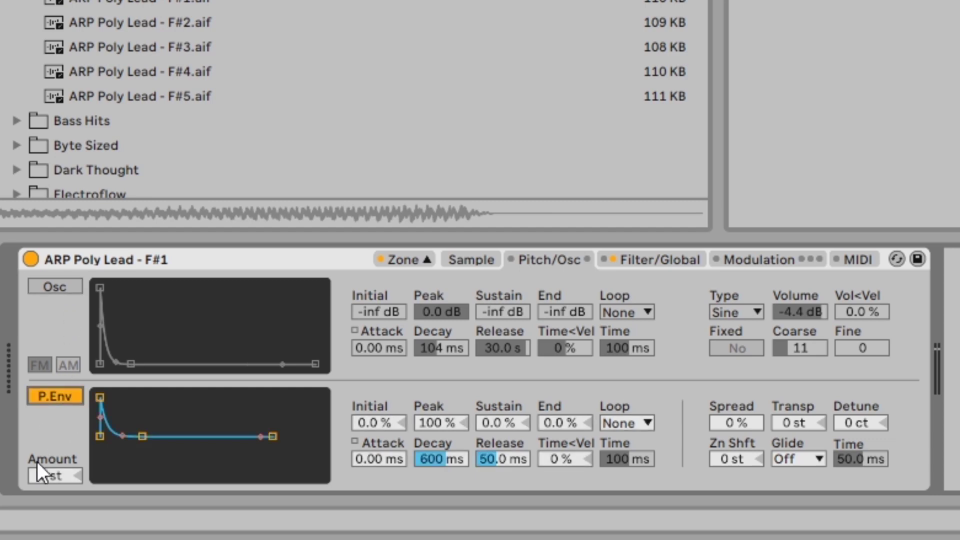
pyautogui.moveTo(44, 472); pyautogui.dragTo(44, 425)
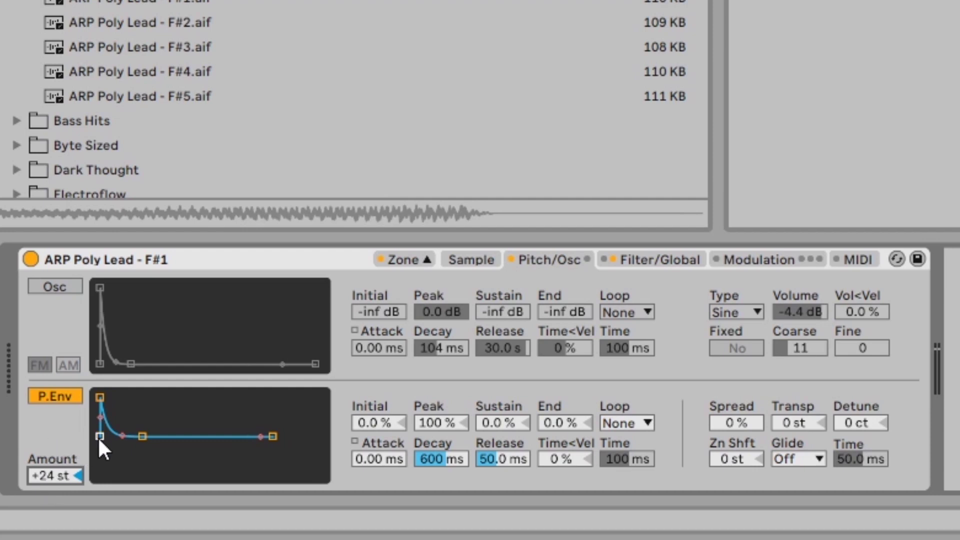
pyautogui.moveTo(369, 419)
pyautogui.mouseDown()
pyautogui.moveTo(369, 411)
pyautogui.moveTo(363, 427)
pyautogui.mouseUp()
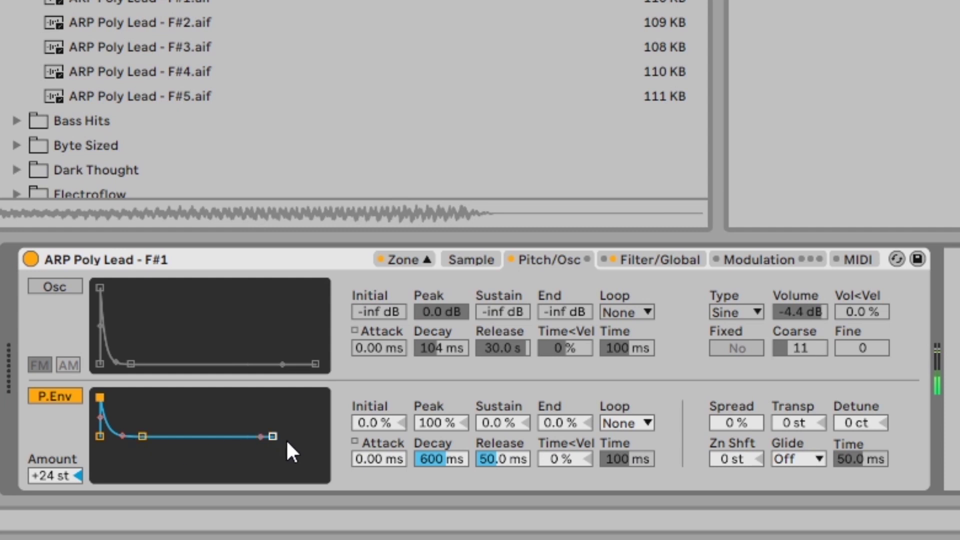
pyautogui.moveTo(439, 456); pyautogui.dragTo(439, 491)
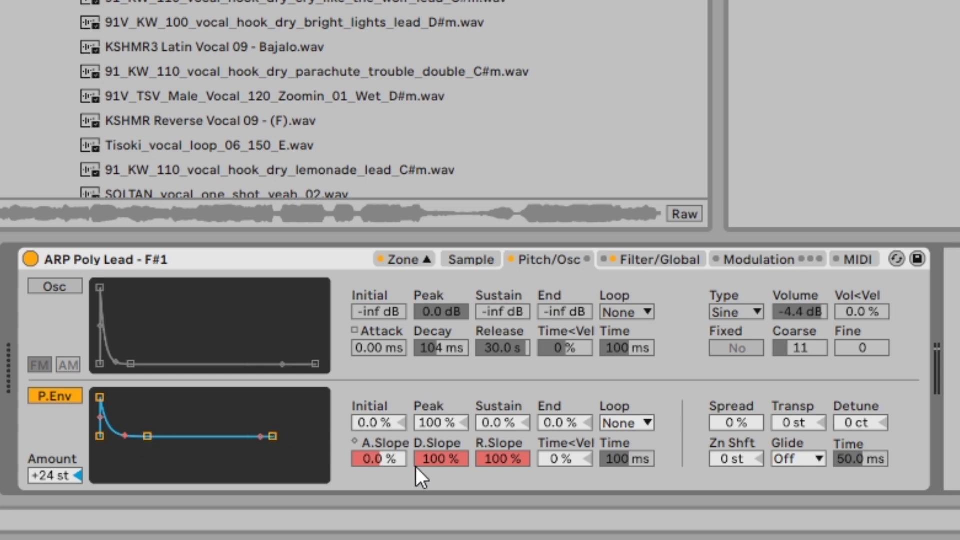
# Step: Switch the pitch envelope's times to slope values and reduce its decay slope to about 67 %
pyautogui.click(354, 442)
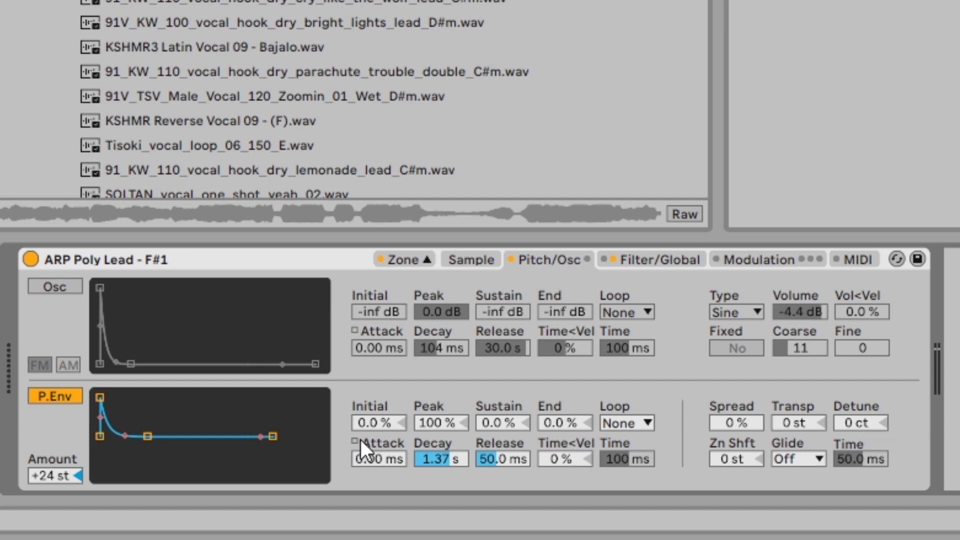
pyautogui.click(354, 442)
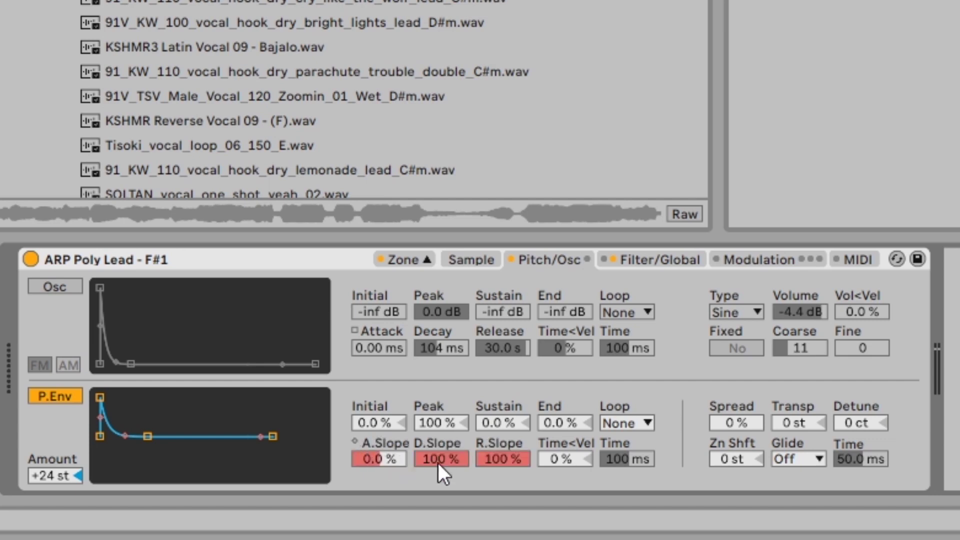
pyautogui.moveTo(125, 435)
pyautogui.mouseDown()
pyautogui.moveTo(125, 399)
pyautogui.moveTo(125, 429)
pyautogui.mouseUp()
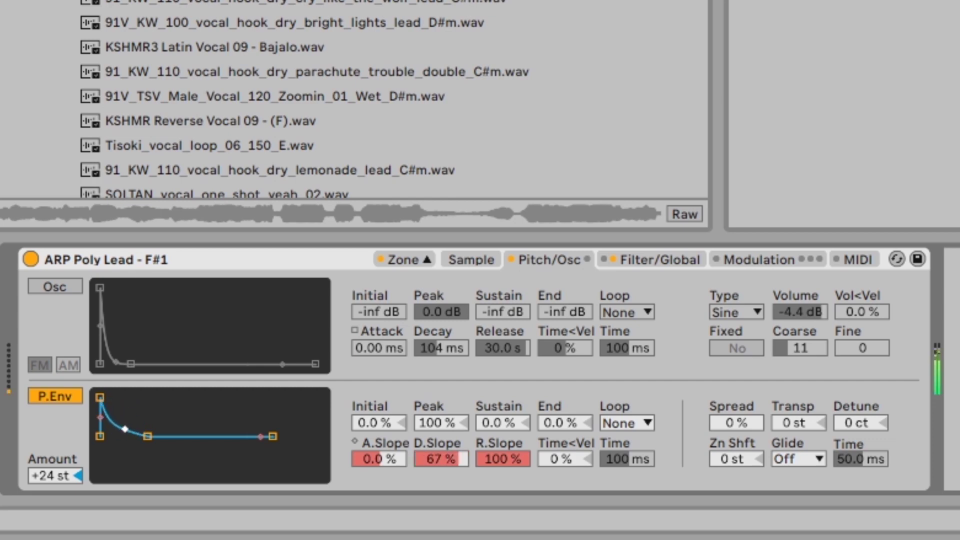
pyautogui.moveTo(125, 430); pyautogui.dragTo(125, 428)
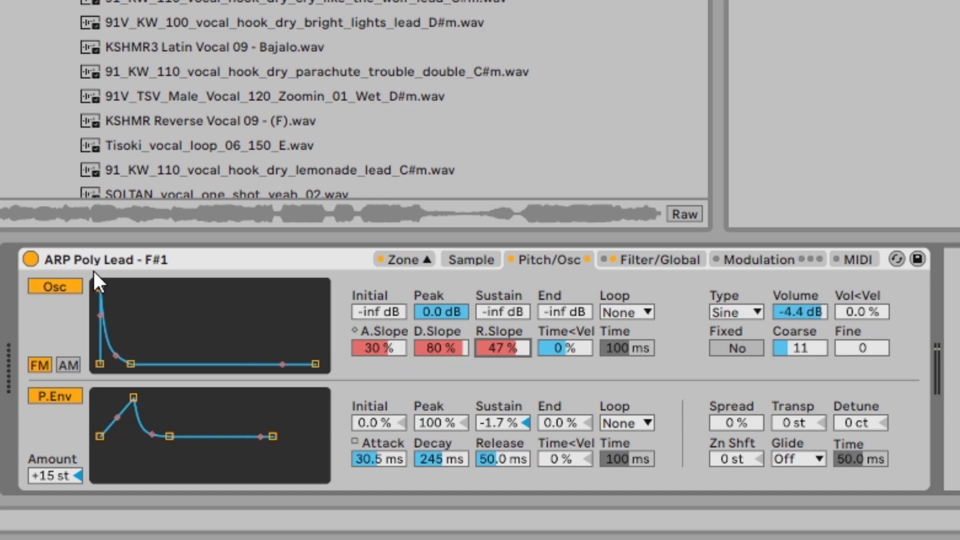
# Step: Disable the modulation oscillator, and on the Filter/Global page toggle the volume envelope between slope and time values
pyautogui.click(62, 288)
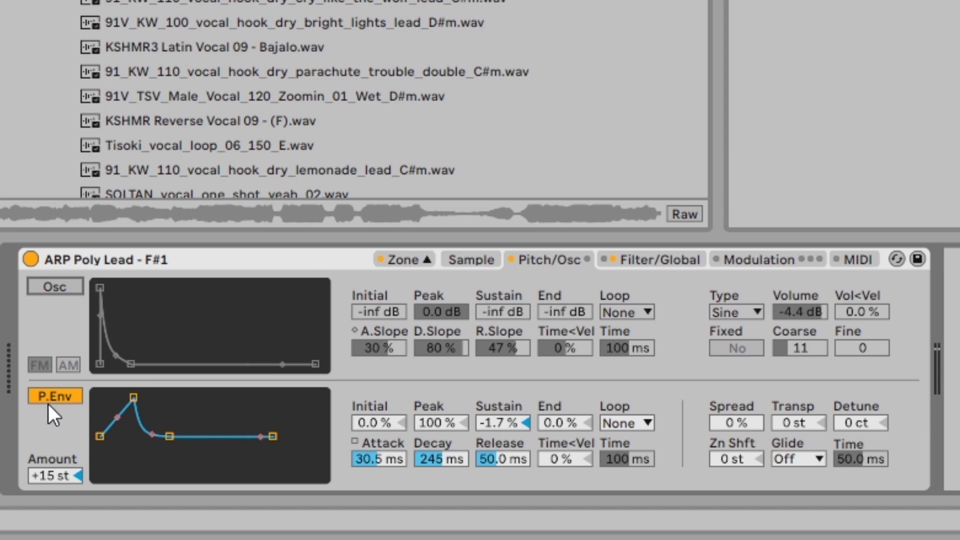
pyautogui.click(611, 261)
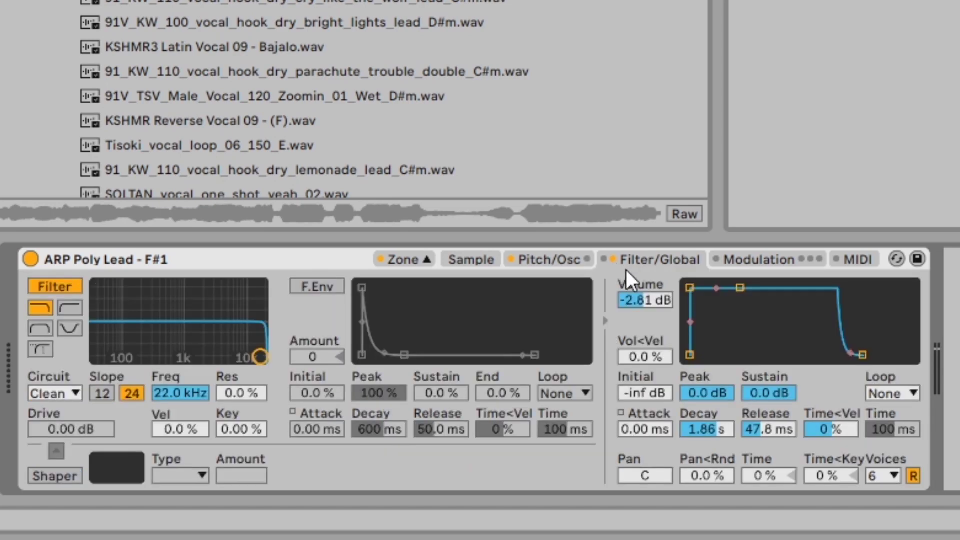
pyautogui.click(716, 290)
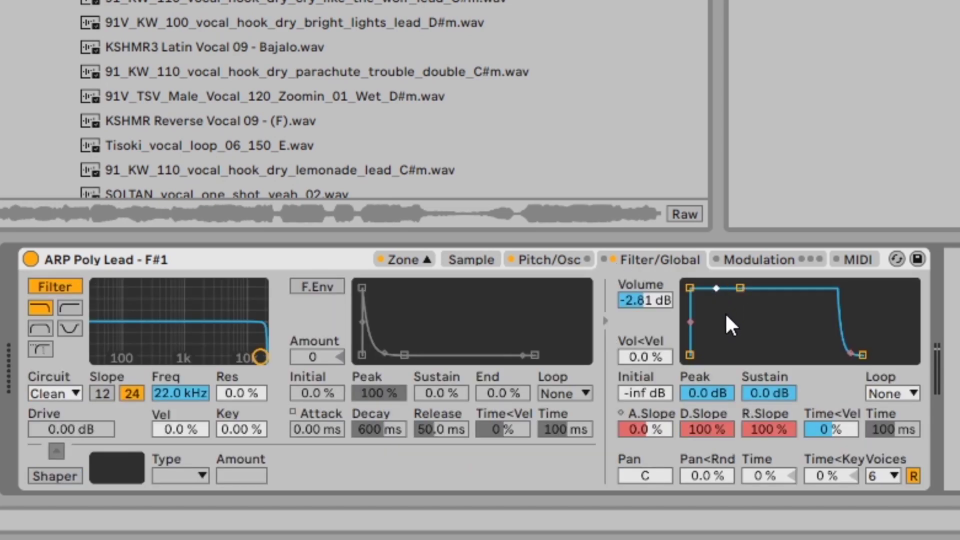
pyautogui.click(620, 413)
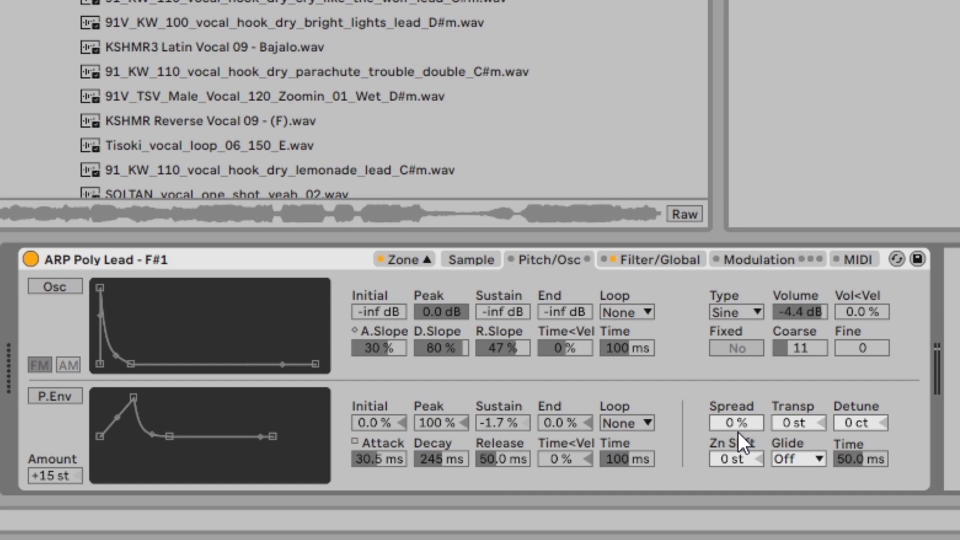
# Step: Try Spread at 64 % and a global transposition of +9 st with the sample layers selected, resetting both to zero
pyautogui.moveTo(733, 422); pyautogui.dragTo(733, 390)
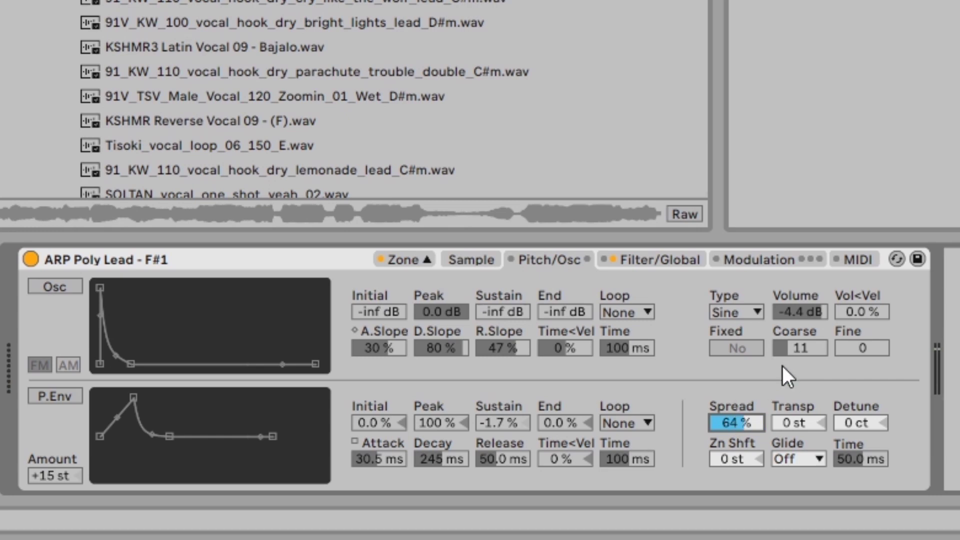
pyautogui.press('Delete')
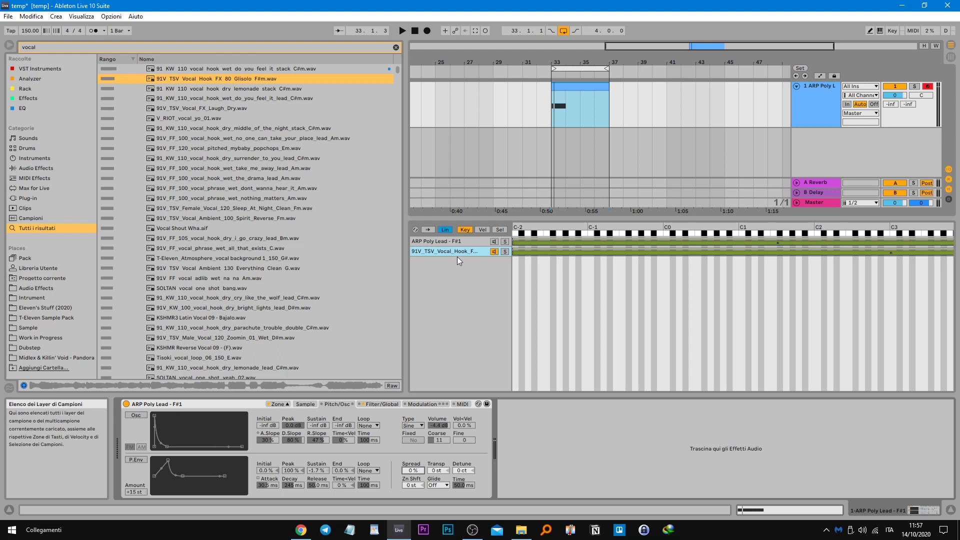
pyautogui.click(454, 242)
pyautogui.moveTo(436, 470); pyautogui.dragTo(437, 452)
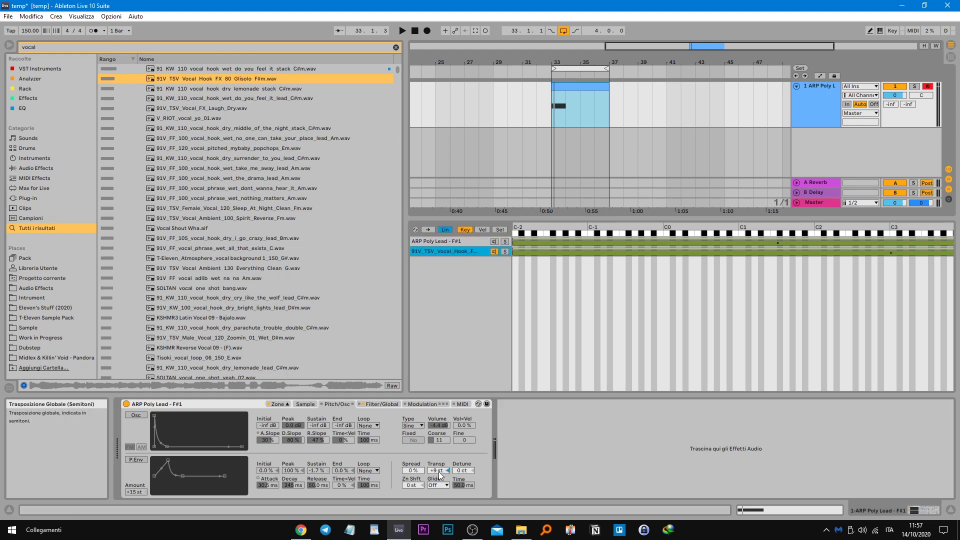
pyautogui.click(441, 239)
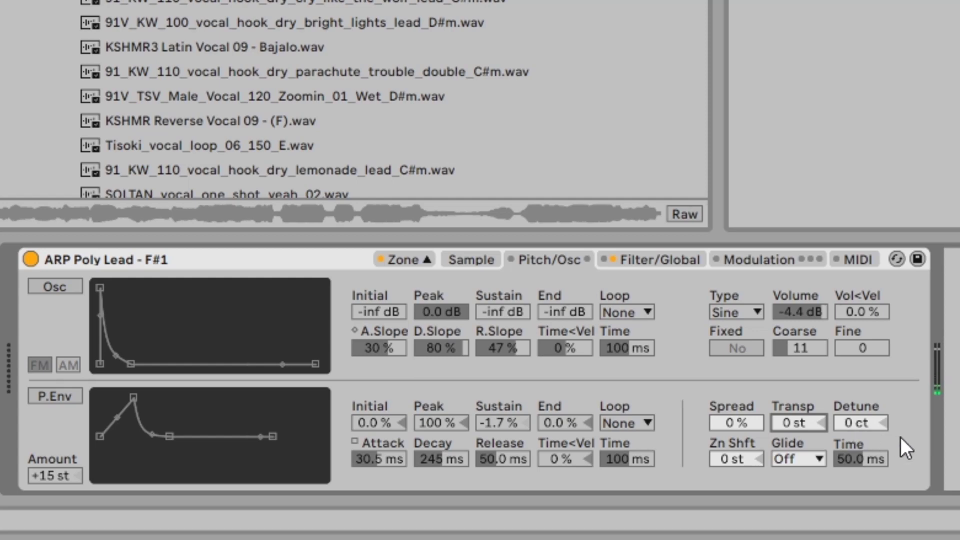
# Step: Try a lower global Detune, and reset both Detune and Zone Shift to zero
pyautogui.moveTo(868, 425); pyautogui.dragTo(868, 440)
pyautogui.doubleClick(868, 425)
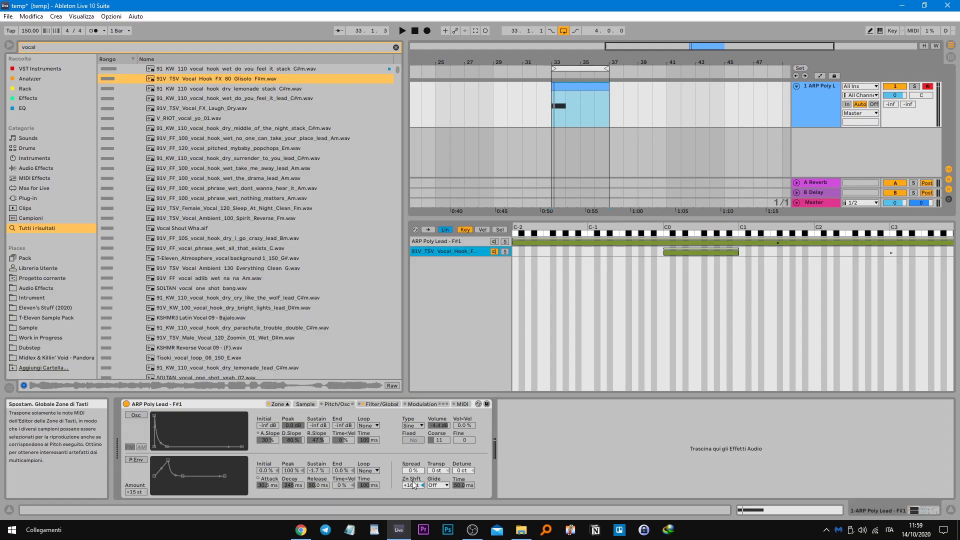
pyautogui.doubleClick(412, 484)
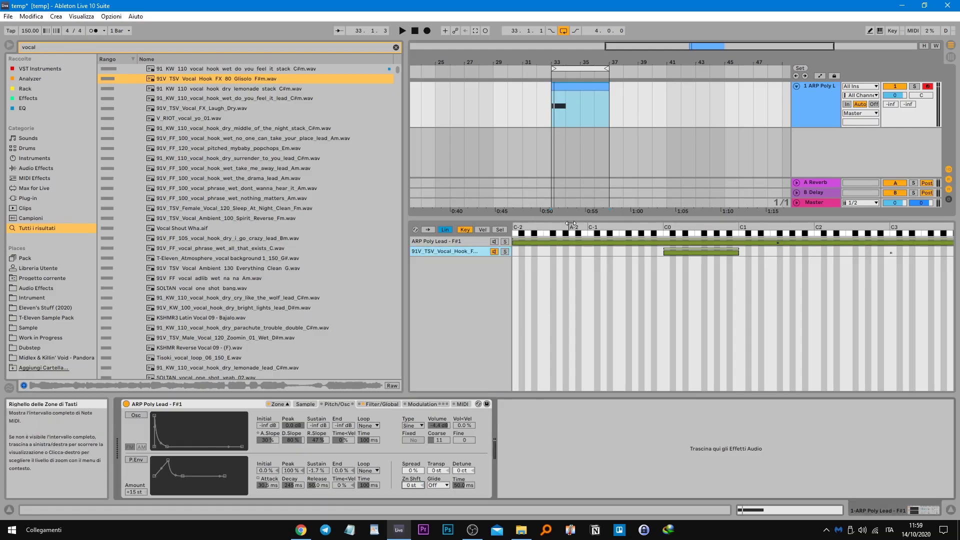
# Step: Limit the ARP Poly Lead key zone to the C-2 octave and place the vocal hook's zone in the octave from C-1 to C0
pyautogui.moveTo(951, 243); pyautogui.dragTo(586, 245)
pyautogui.moveTo(676, 252); pyautogui.dragTo(600, 252)
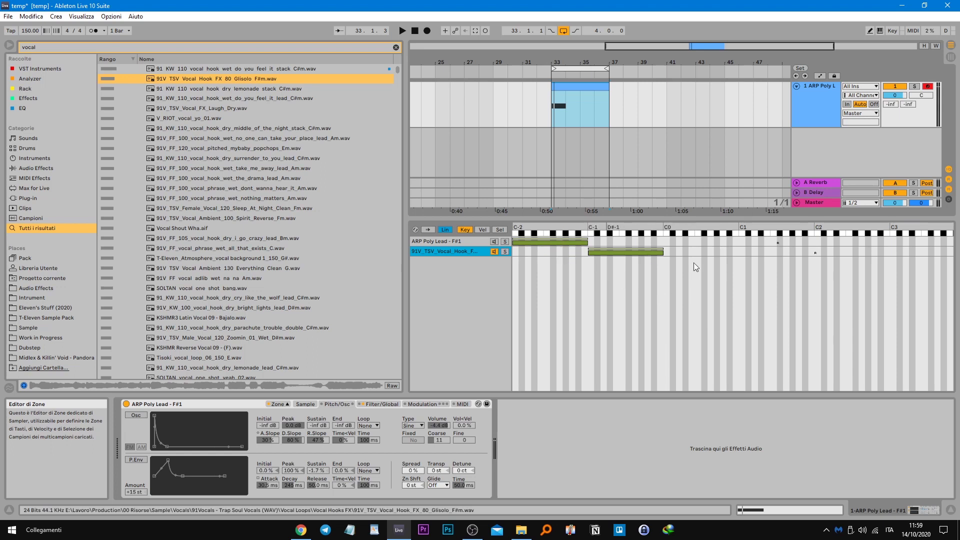
pyautogui.moveTo(611, 252); pyautogui.dragTo(686, 259)
pyautogui.moveTo(560, 243)
pyautogui.mouseDown()
pyautogui.moveTo(615, 248)
pyautogui.moveTo(565, 248)
pyautogui.mouseUp()
pyautogui.moveTo(686, 253); pyautogui.dragTo(596, 268)
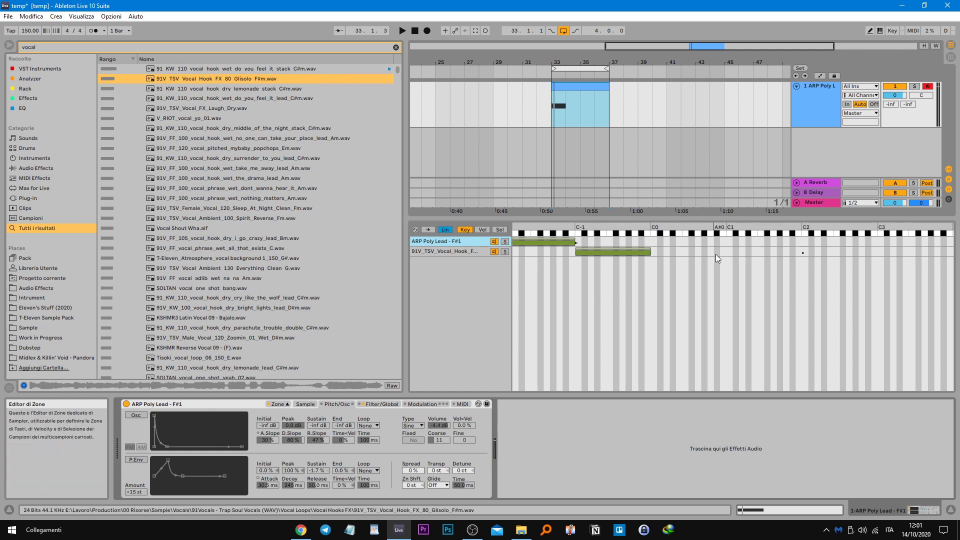
pyautogui.press('Return')
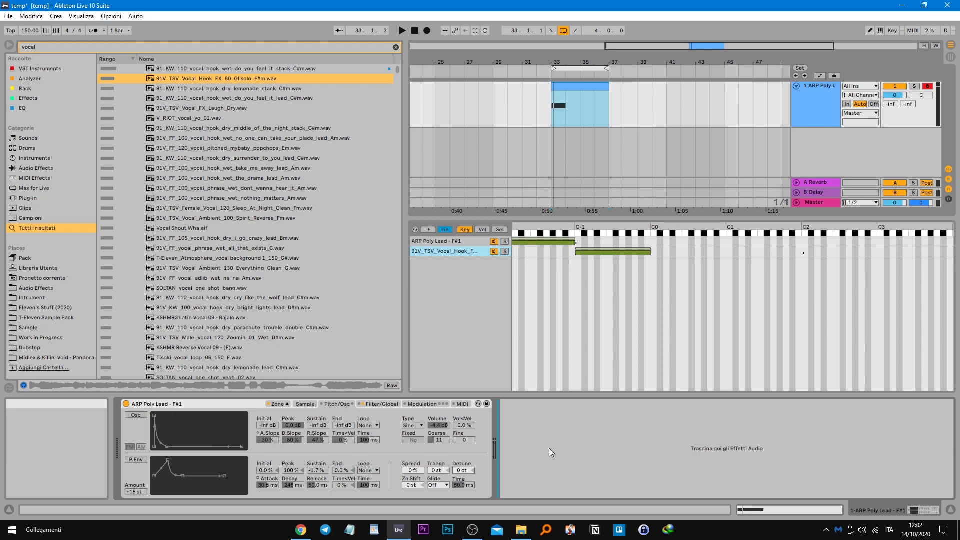
pyautogui.click(477, 322)
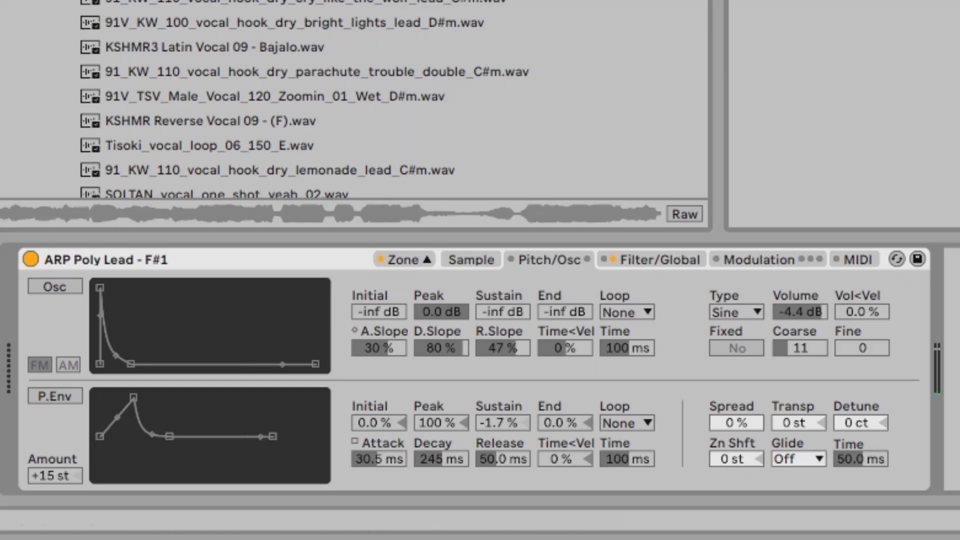
# Step: Set the glide mode to Glide with a time of 562 ms
pyautogui.click(793, 460)
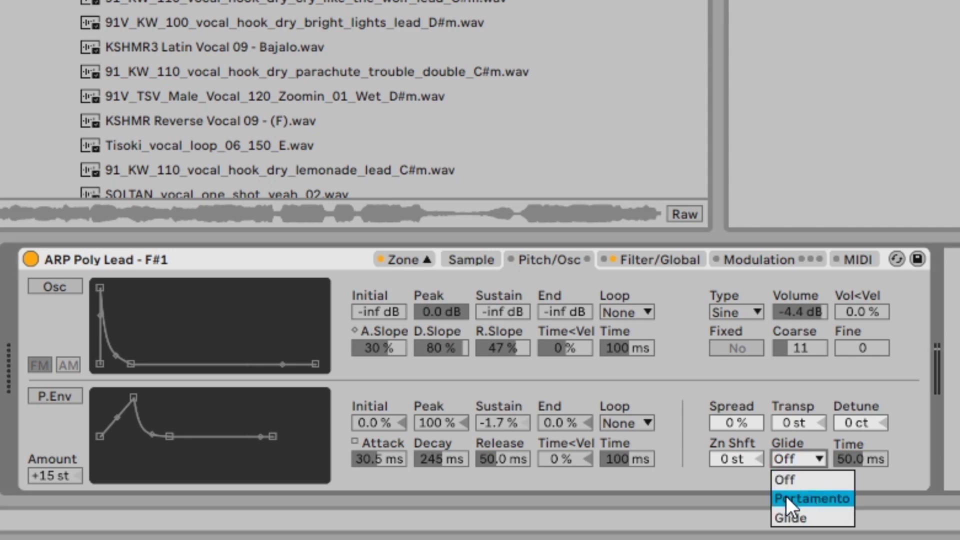
pyautogui.click(807, 517)
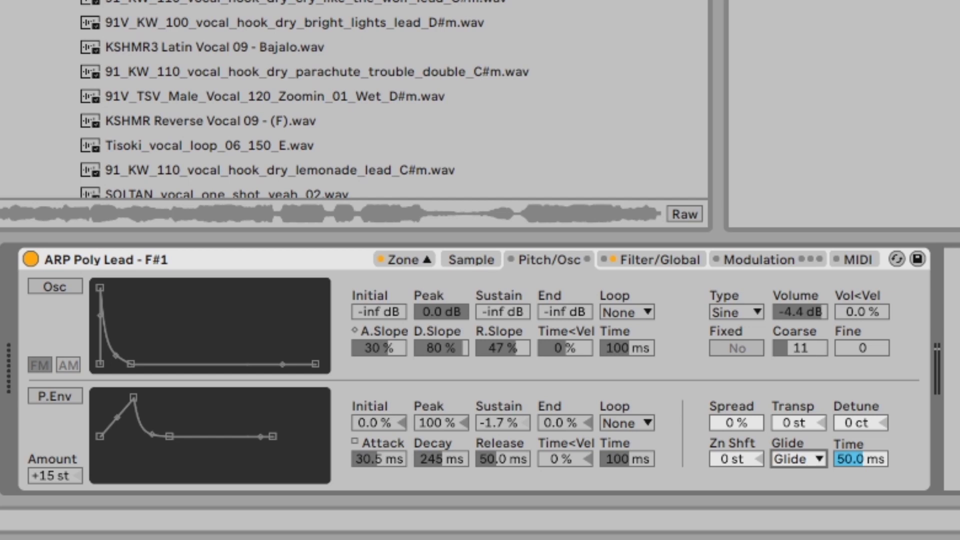
pyautogui.moveTo(860, 459); pyautogui.dragTo(860, 420)
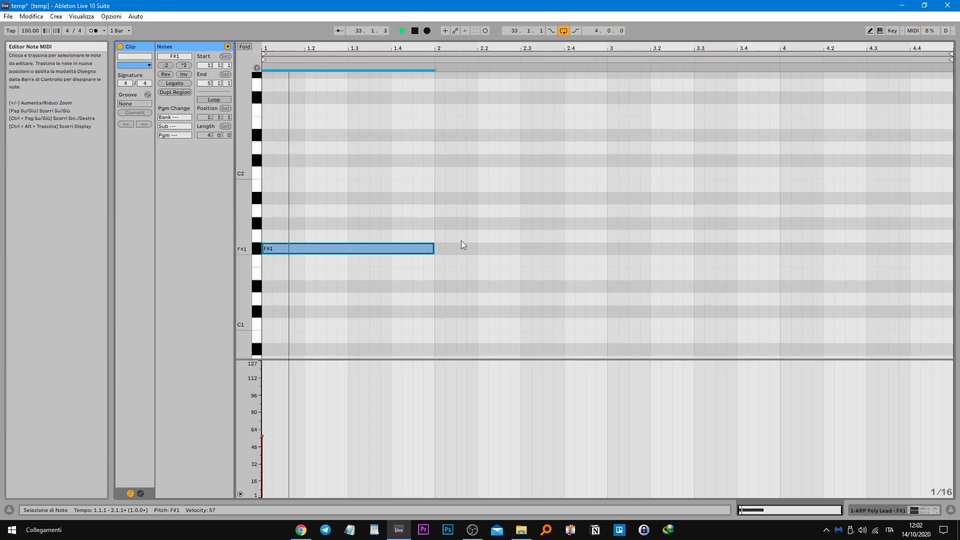
# Step: Add a two-beat C2 note starting at 1.1.3 above the F#1 note in the MIDI clip and play it back
pyautogui.press('space')
pyautogui.click(277, 173)
pyautogui.moveTo(278, 172); pyautogui.dragTo(342, 170)
pyautogui.click(266, 250)
pyautogui.press('space')
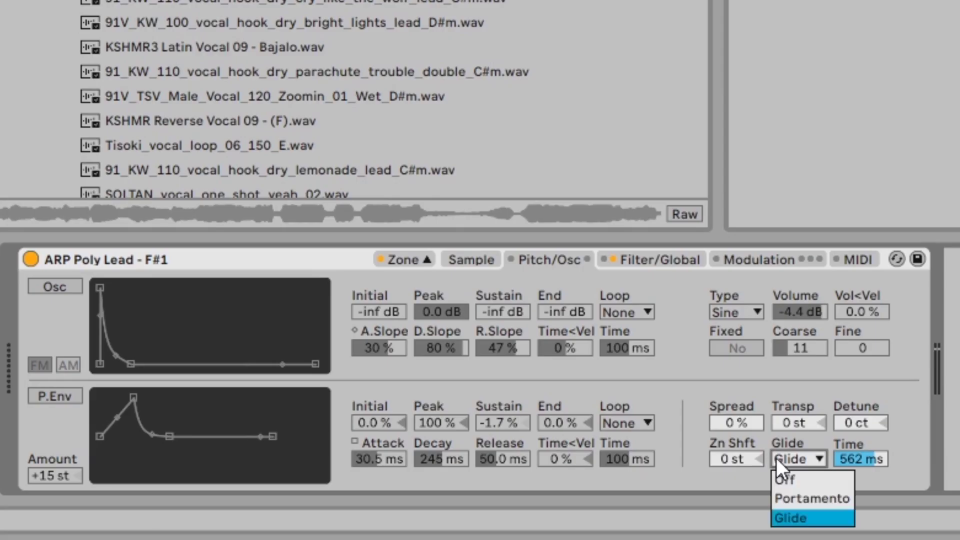
# Step: Change the glide mode to Portamento and audition the clip, adding a further note above the C2 note
pyautogui.click(805, 516)
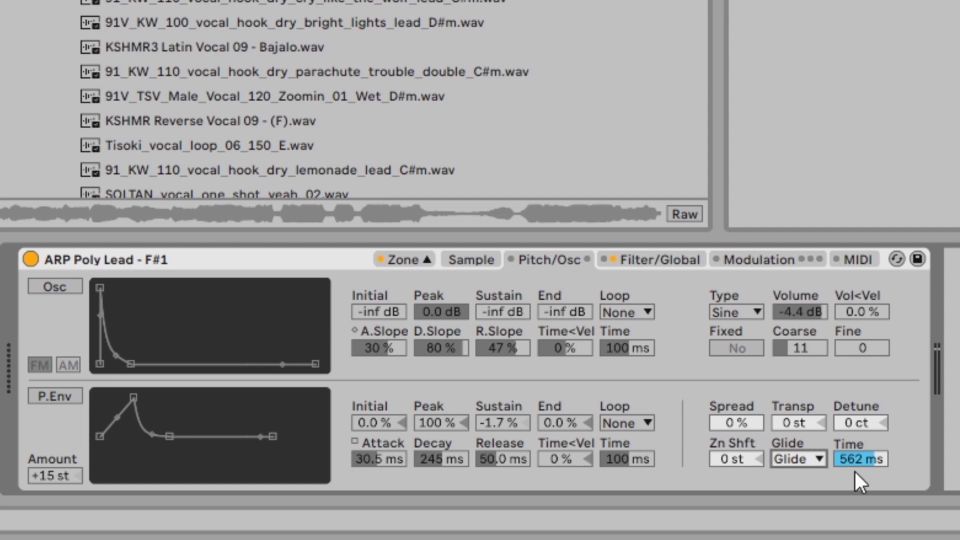
pyautogui.click(800, 459)
pyautogui.click(803, 498)
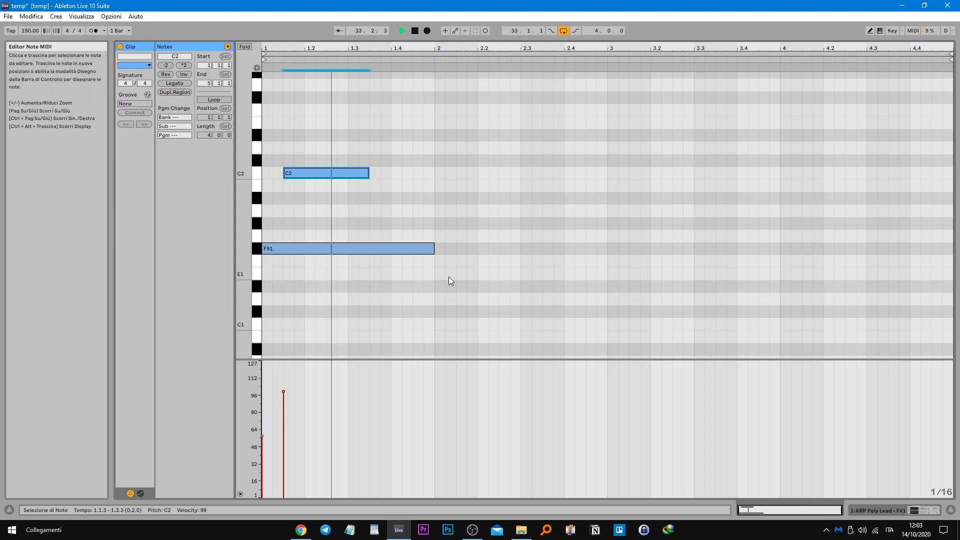
pyautogui.press('space')
pyautogui.doubleClick(311, 110)
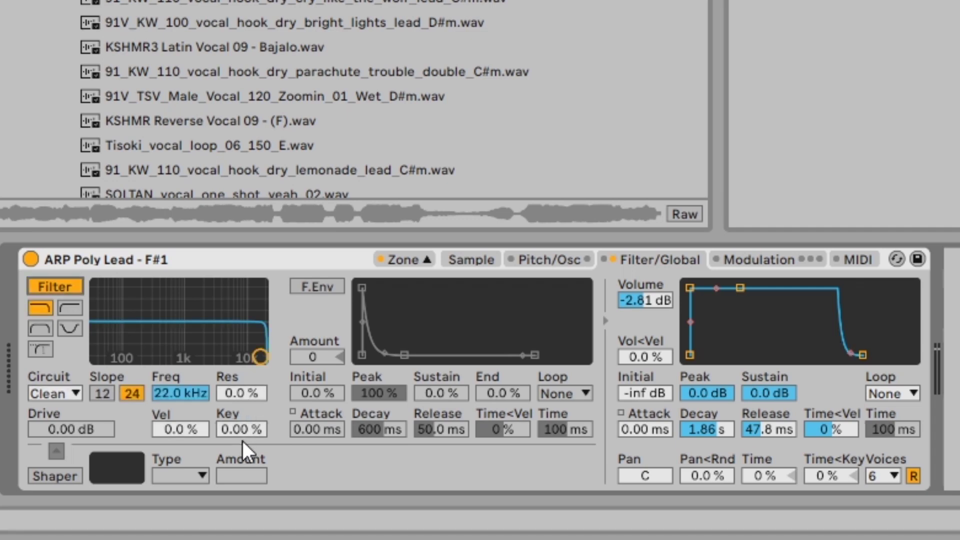
# Step: Set the filter's key tracking to 100 % and resonance to 9.1 %, and disable the filter
pyautogui.moveTo(239, 428); pyautogui.dragTo(240, 350)
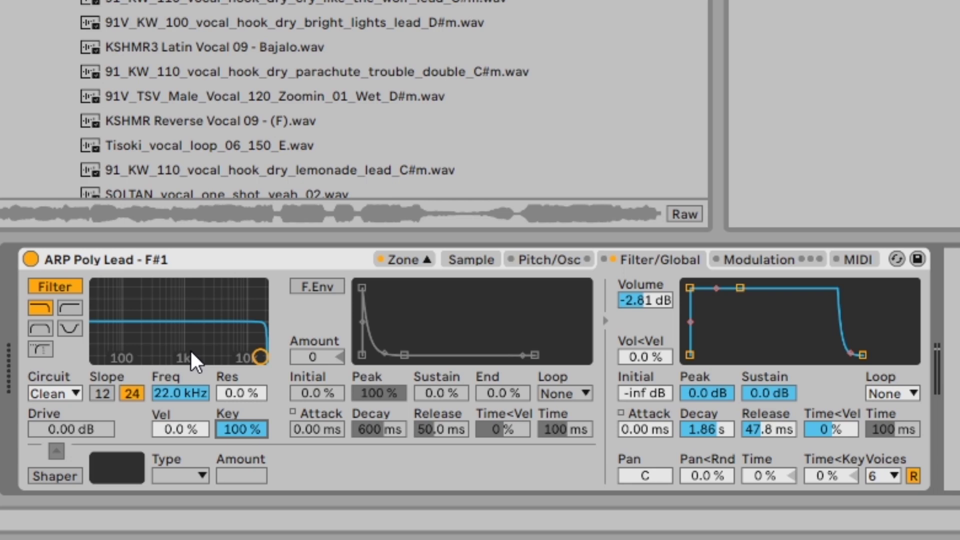
pyautogui.moveTo(259, 356)
pyautogui.mouseDown()
pyautogui.moveTo(169, 348)
pyautogui.moveTo(260, 352)
pyautogui.mouseUp()
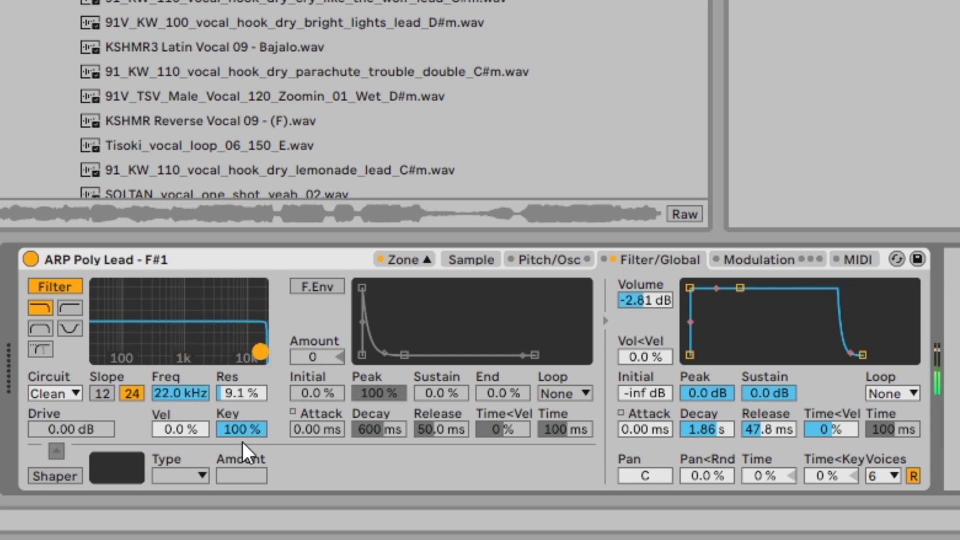
pyautogui.moveTo(240, 434); pyautogui.dragTo(239, 363)
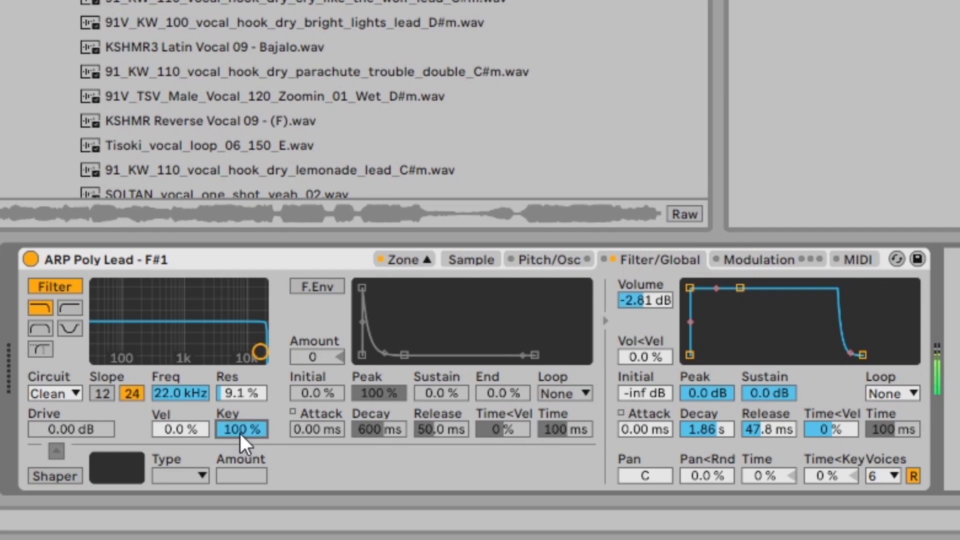
pyautogui.click(60, 291)
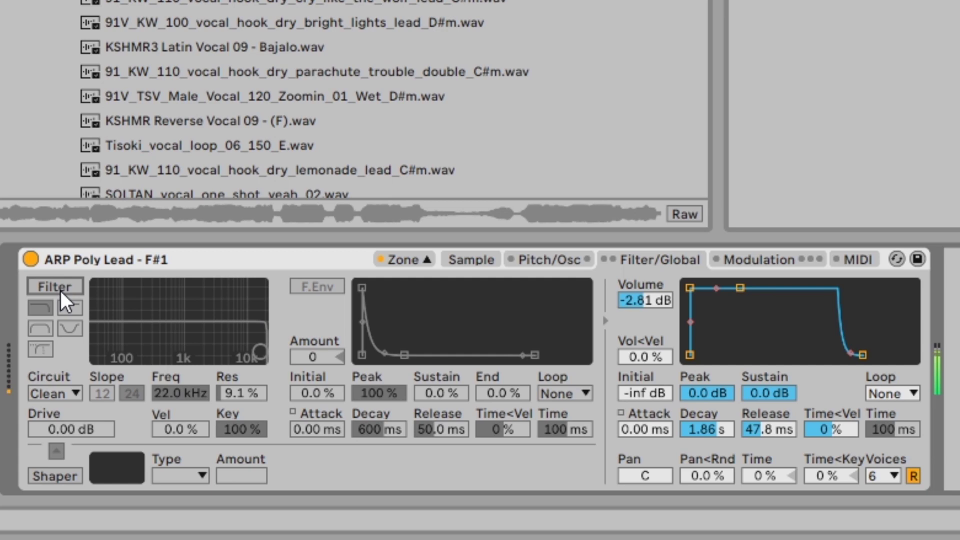
# Step: Enable the filter, test a 395 Hz cutoff, and set frequency 22.0 kHz, resonance 0 %, key tracking 0 % and slope 12
pyautogui.click(60, 294)
pyautogui.moveTo(180, 393); pyautogui.dragTo(180, 432)
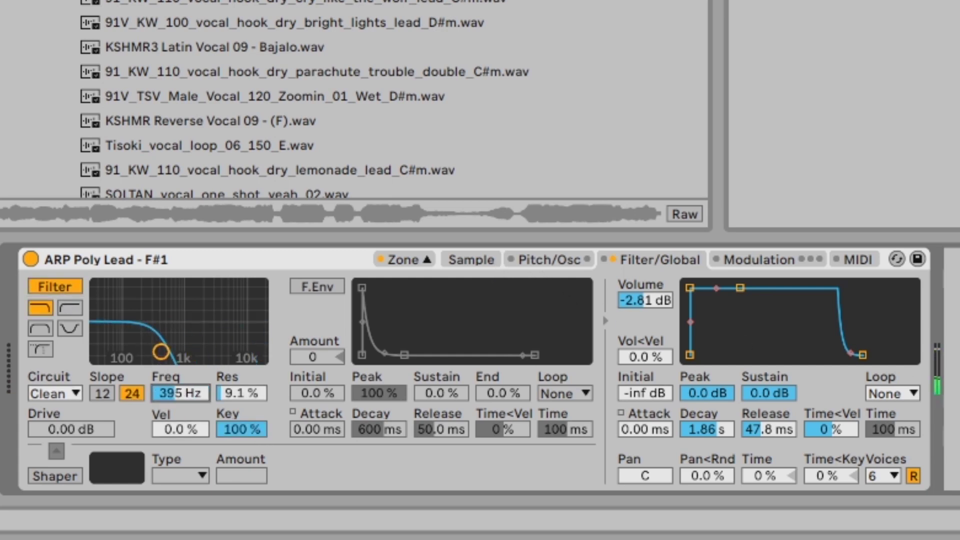
pyautogui.moveTo(247, 431); pyautogui.dragTo(246, 475)
pyautogui.moveTo(176, 393); pyautogui.dragTo(176, 367)
pyautogui.moveTo(243, 395)
pyautogui.mouseDown()
pyautogui.moveTo(243, 385)
pyautogui.moveTo(243, 400)
pyautogui.mouseUp()
pyautogui.click(108, 393)
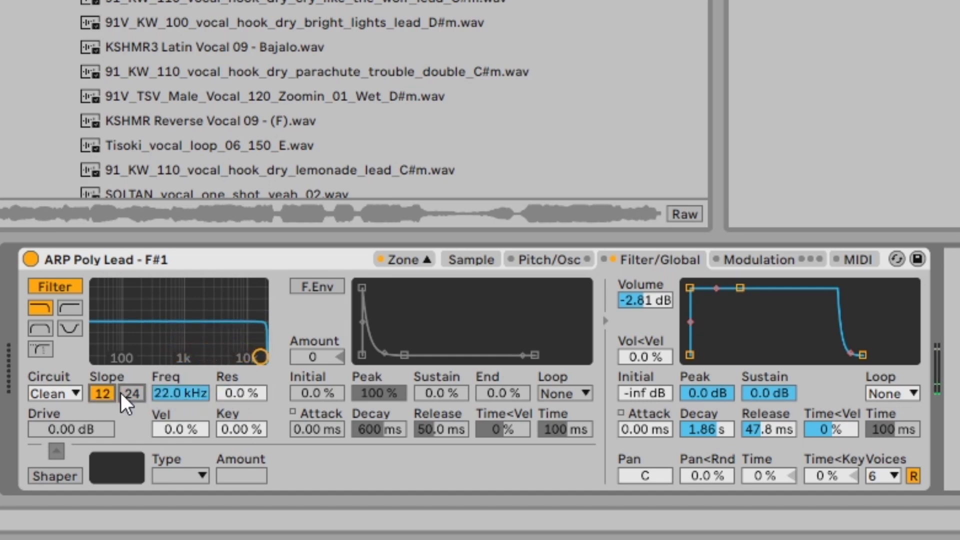
# Step: Set the filter to about 1.11 kHz with 48 % resonance, trying slope 24 and returning to slope 12
pyautogui.moveTo(261, 356); pyautogui.dragTo(186, 330)
pyautogui.click(132, 393)
pyautogui.click(103, 393)
# Step: Try the high-pass, notch and band-pass filter types, and settle on the Morph type at about 902 Hz
pyautogui.click(70, 307)
pyautogui.click(70, 328)
pyautogui.click(40, 350)
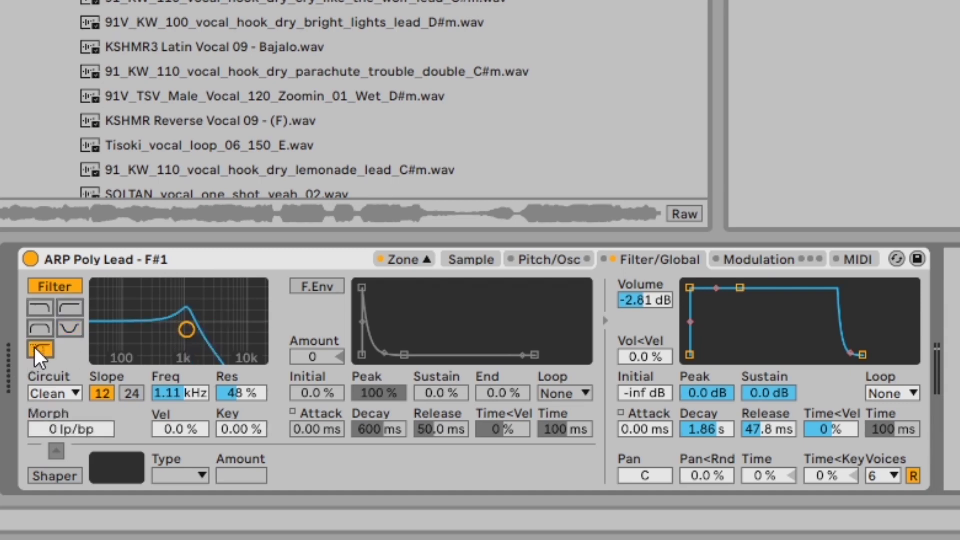
pyautogui.moveTo(187, 329); pyautogui.dragTo(181, 330)
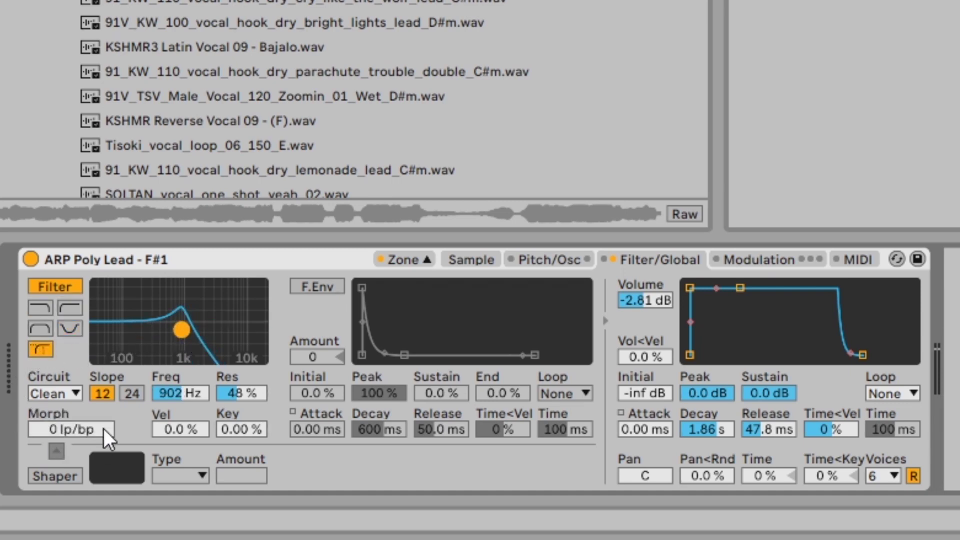
pyautogui.click(40, 330)
pyautogui.click(40, 349)
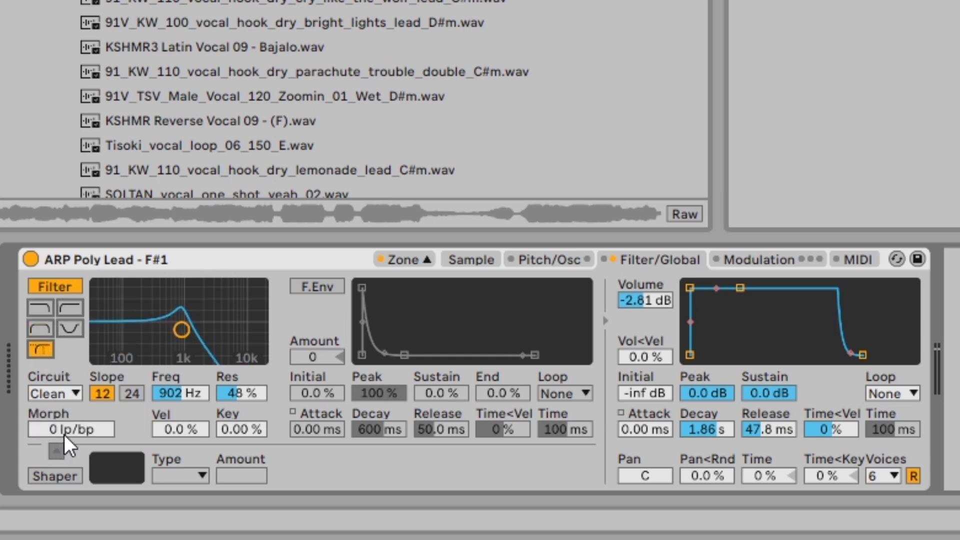
# Step: Sweep the filter's Morph amount, try its notch and band-pass presets, and leave it at 59 bp/hp
pyautogui.moveTo(64, 435); pyautogui.dragTo(64, 382)
pyautogui.rightClick(65, 430)
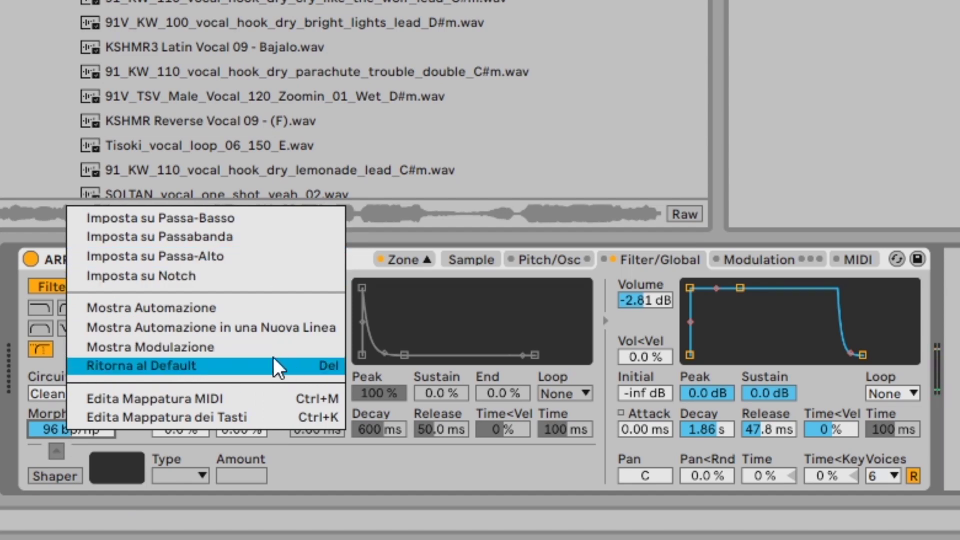
pyautogui.click(215, 276)
pyautogui.moveTo(92, 434); pyautogui.dragTo(91, 350)
pyautogui.rightClick(91, 425)
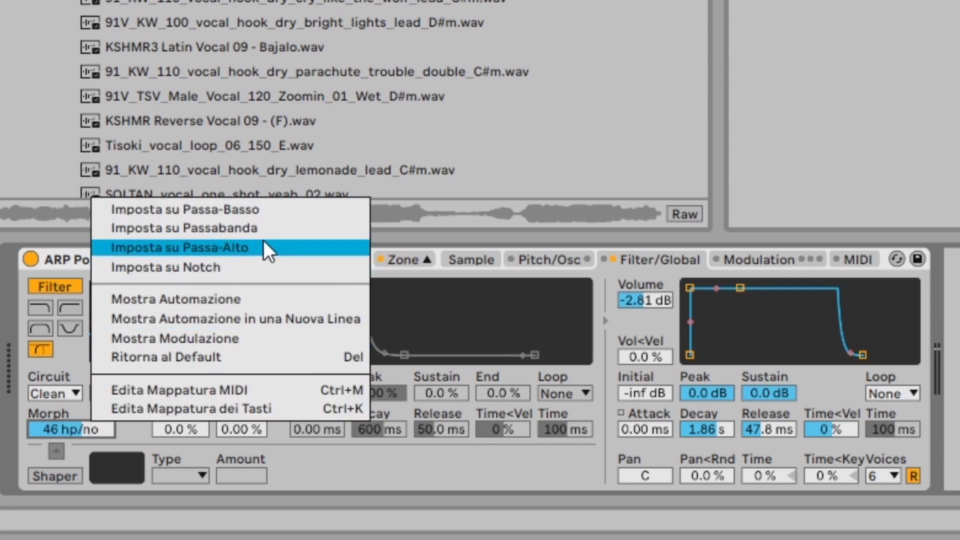
pyautogui.click(336, 228)
# Step: Compare the circuit options offered for the Morph, low-pass and high-pass filter types
pyautogui.click(64, 393)
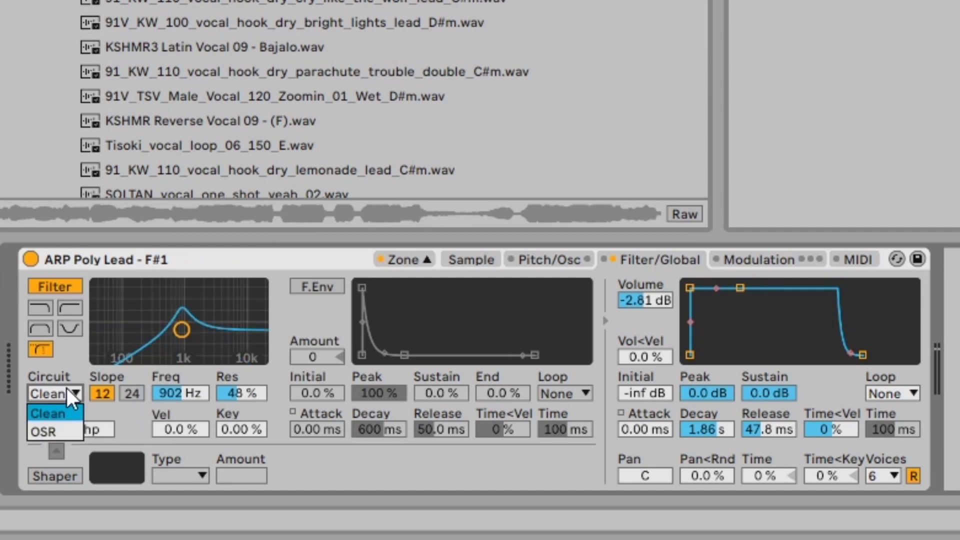
pyautogui.click(64, 395)
pyautogui.click(41, 307)
pyautogui.click(61, 394)
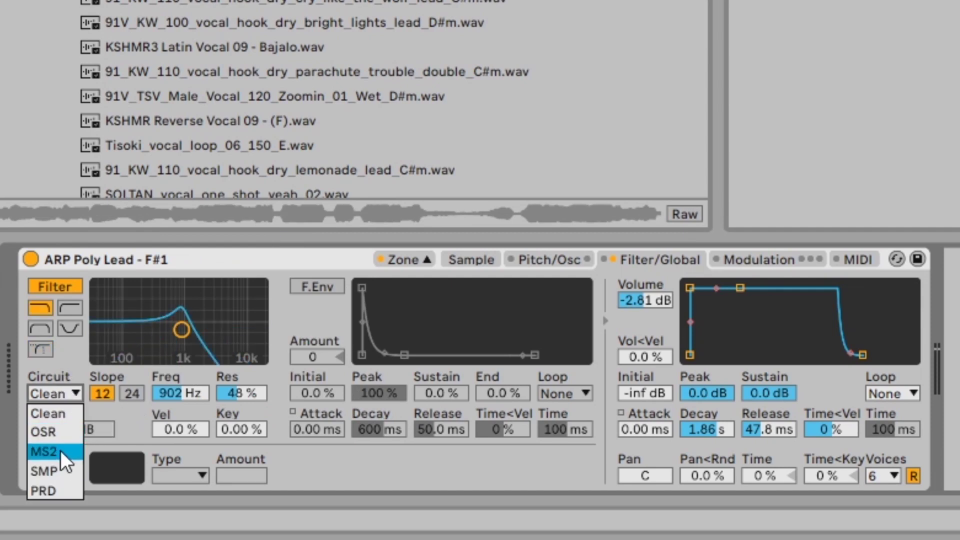
pyautogui.click(62, 371)
pyautogui.click(69, 309)
pyautogui.click(60, 395)
pyautogui.click(69, 365)
# Step: Select the Morph filter type again, switch its circuit to OSR and return it to Clean
pyautogui.click(40, 349)
pyautogui.click(50, 395)
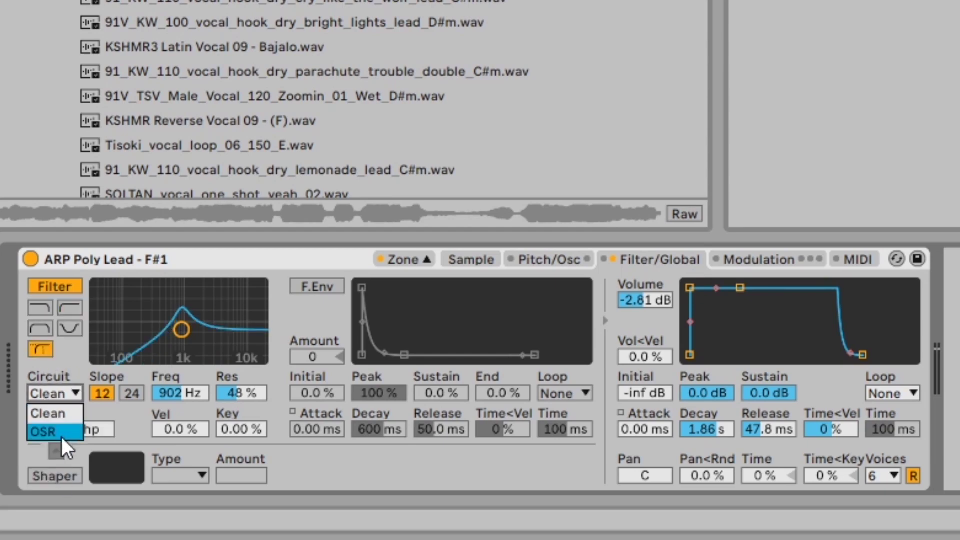
pyautogui.click(56, 433)
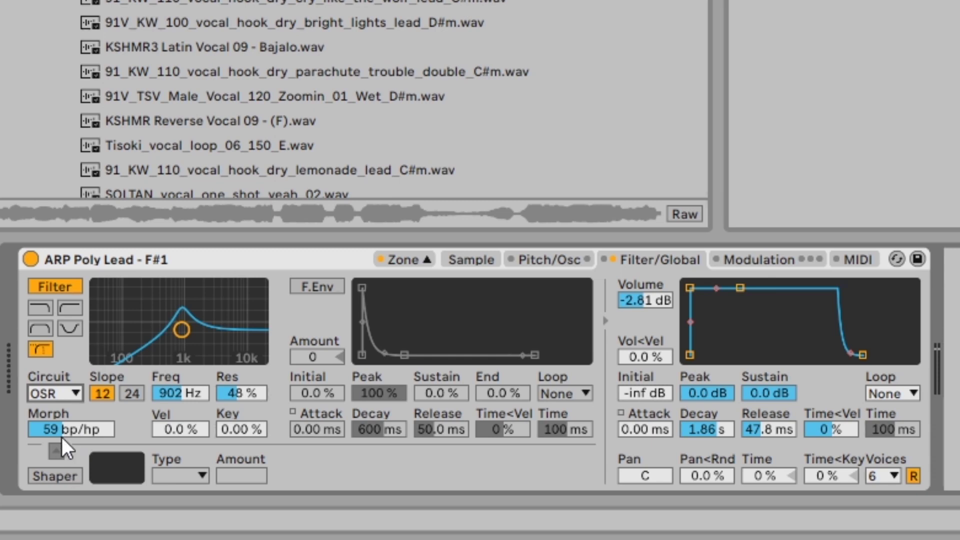
pyautogui.click(50, 394)
pyautogui.click(50, 413)
pyautogui.click(64, 393)
pyautogui.click(64, 394)
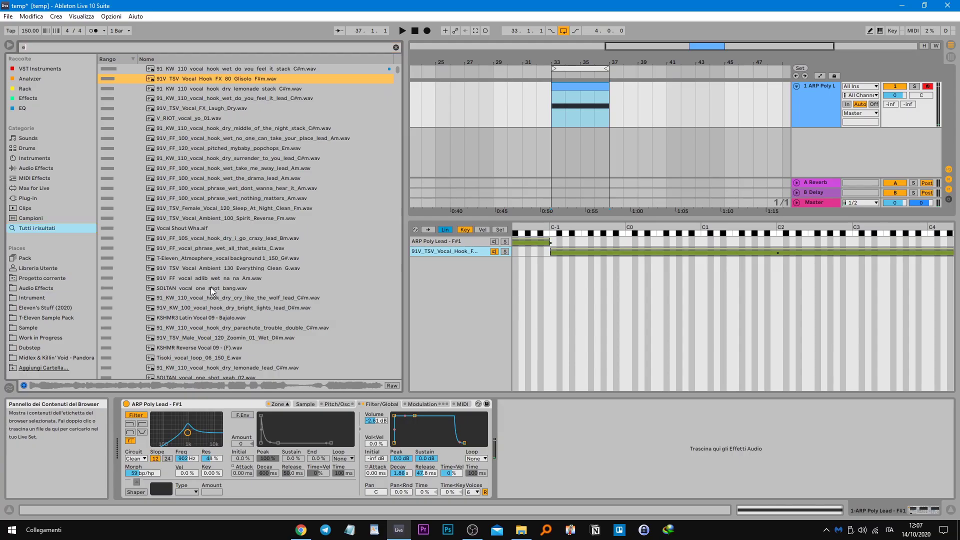
# Step: Search the browser for "eq", add EQ Eight after the ARP Poly Lead instrument and delete it
pyautogui.hotkey('ctrl', 'f')
pyautogui.write('eq')
pyautogui.moveTo(161, 70); pyautogui.dragTo(531, 453)
pyautogui.click(536, 403)
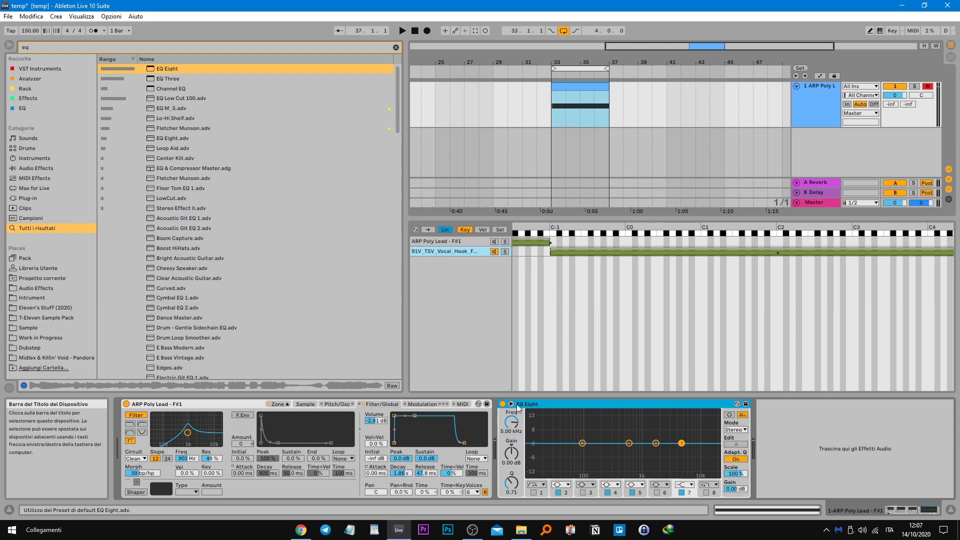
pyautogui.press('Delete')
# Step: Try the OSR circuit on the Morph filter and set the circuit back to Clean
pyautogui.click(144, 459)
pyautogui.click(137, 474)
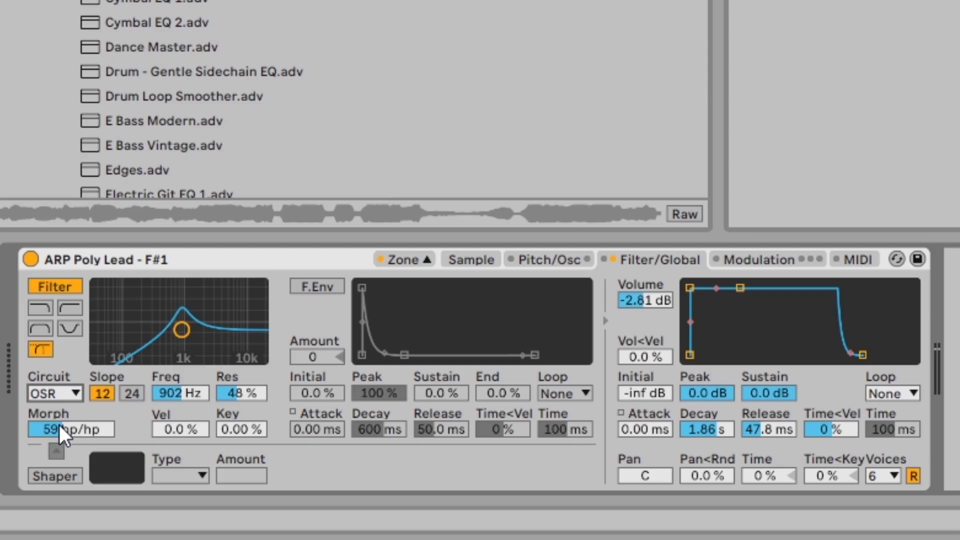
pyautogui.click(68, 393)
pyautogui.click(68, 414)
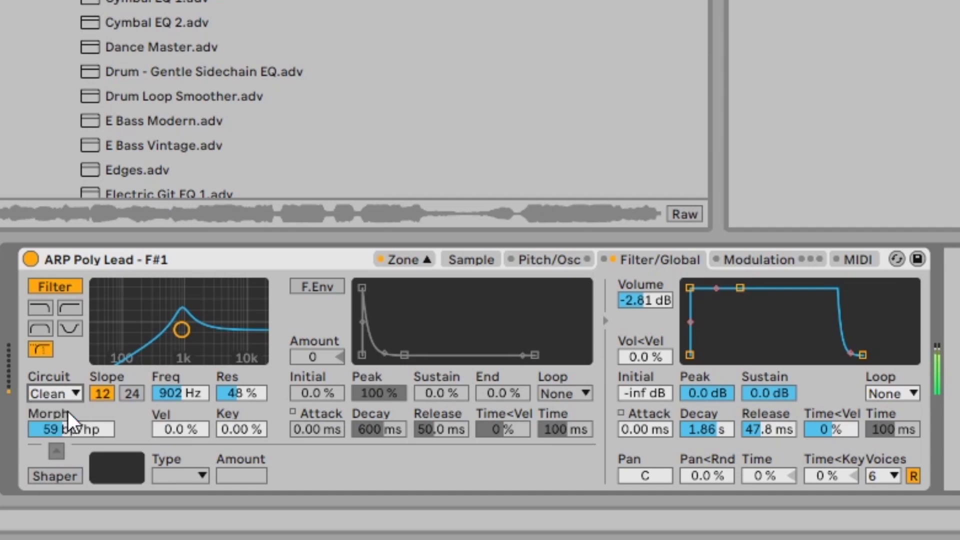
# Step: Switch to a low-pass filter at about 856 Hz and 14 % resonance, using the MS2 circuit with 14.4 dB drive
pyautogui.click(41, 308)
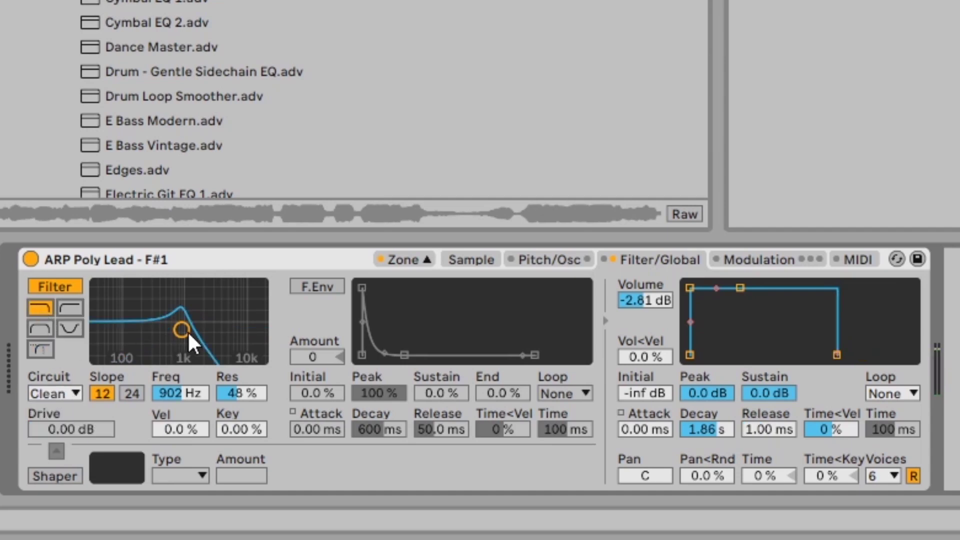
pyautogui.click(68, 393)
pyautogui.click(69, 448)
pyautogui.click(61, 393)
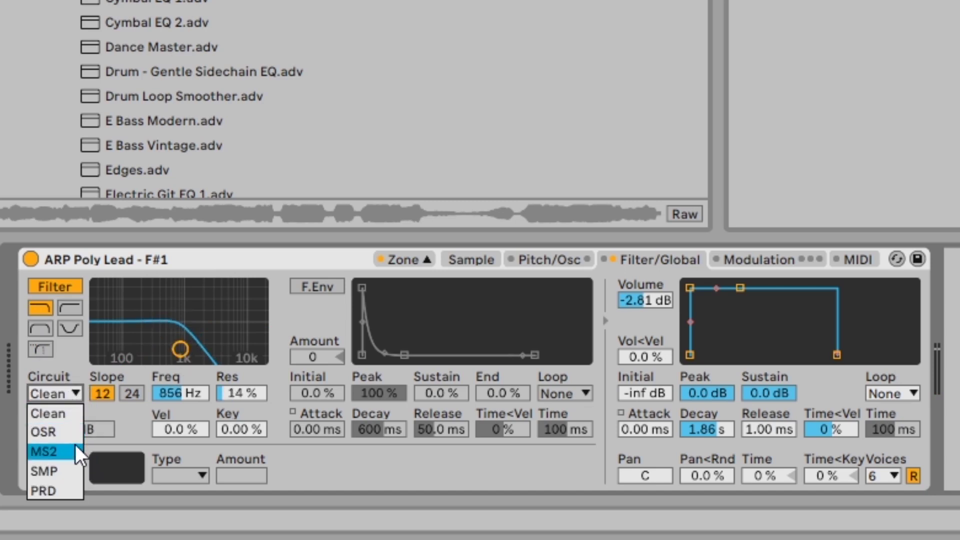
pyautogui.click(72, 446)
pyautogui.moveTo(76, 431); pyautogui.dragTo(75, 410)
# Step: Try the SMP and PRD circuits on the low-pass filter and set the circuit to Clean
pyautogui.click(66, 394)
pyautogui.click(67, 471)
pyautogui.click(64, 394)
pyautogui.click(50, 482)
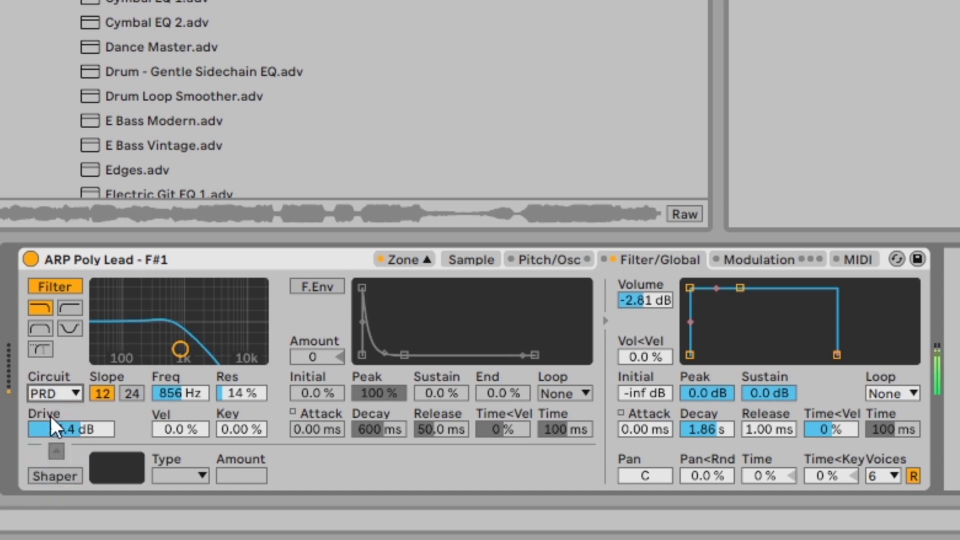
pyautogui.click(56, 397)
pyautogui.click(45, 415)
# Step: Enable the Soft shaper with an amount of 32 and set the filter circuit to SMP
pyautogui.click(60, 477)
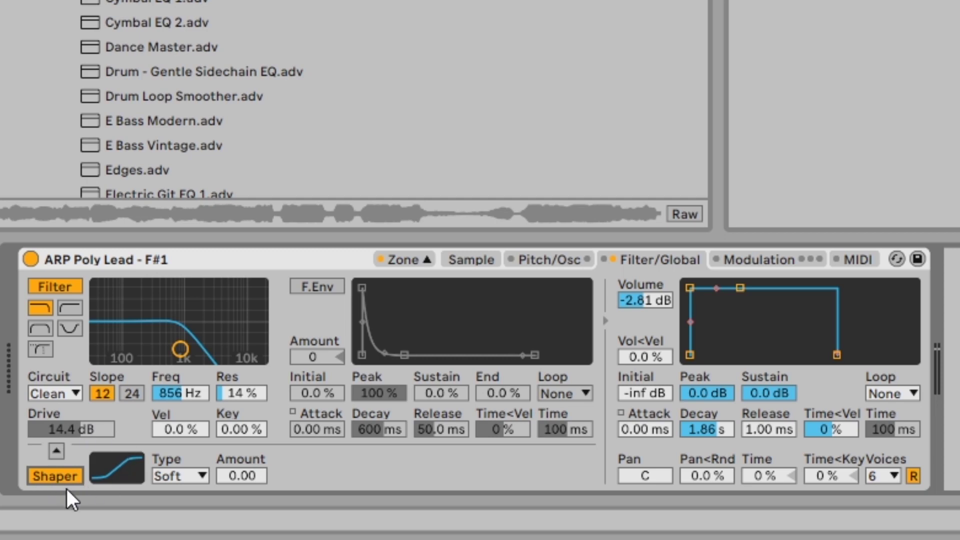
pyautogui.moveTo(234, 477); pyautogui.dragTo(182, 413)
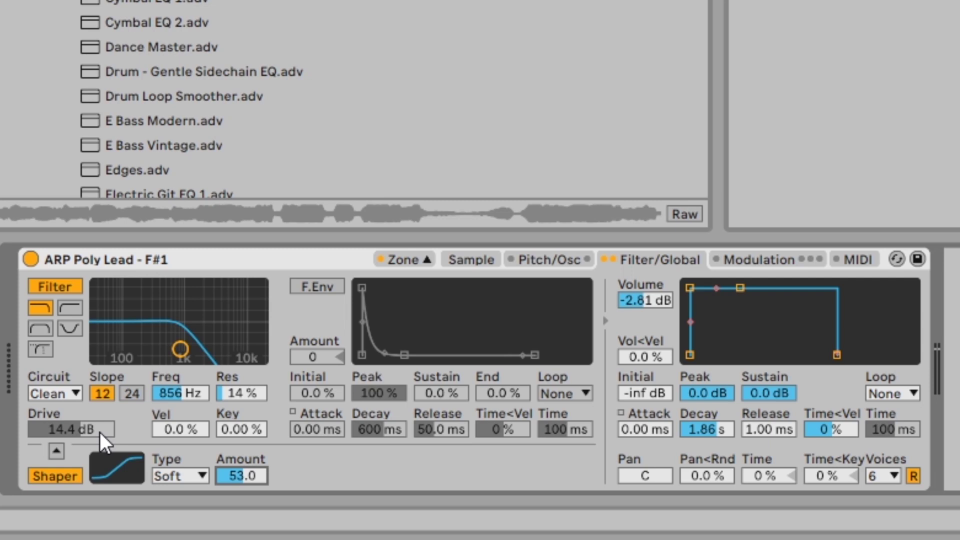
pyautogui.click(56, 393)
pyautogui.click(65, 462)
pyautogui.moveTo(242, 476); pyautogui.dragTo(242, 501)
# Step: Try the 4Bit shaper type, set the shaper to Hard with an amount of 63, and reverse the filter and shaper order
pyautogui.click(181, 477)
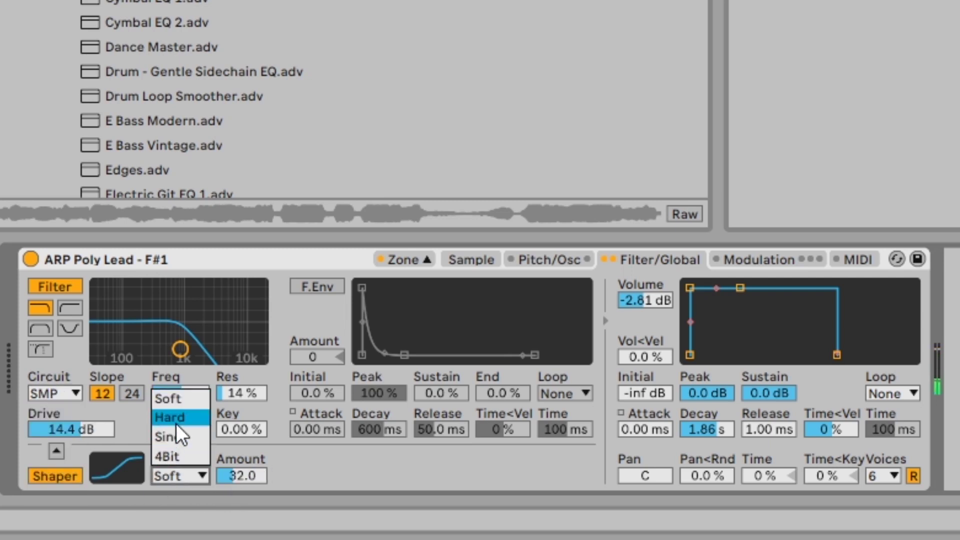
pyautogui.click(176, 420)
pyautogui.click(180, 477)
pyautogui.click(183, 457)
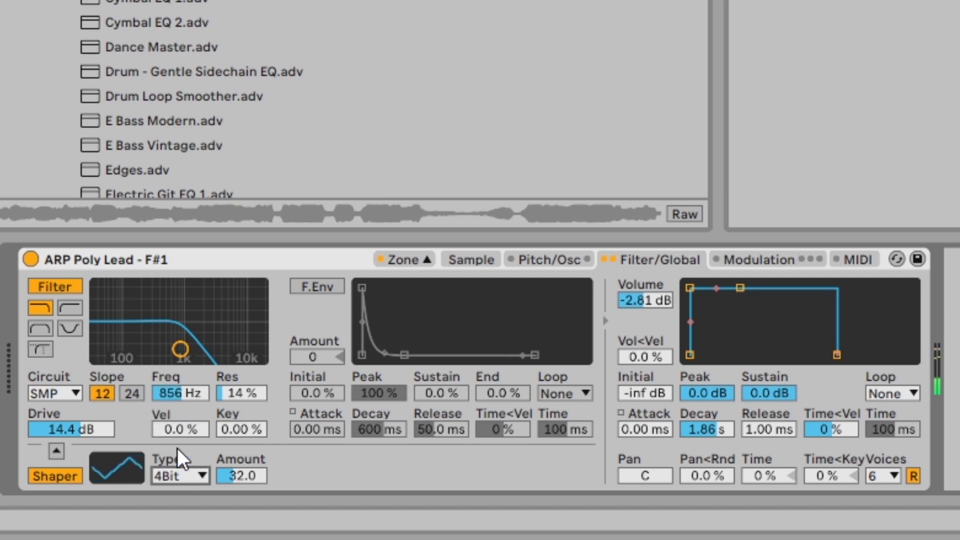
pyautogui.click(167, 475)
pyautogui.click(167, 418)
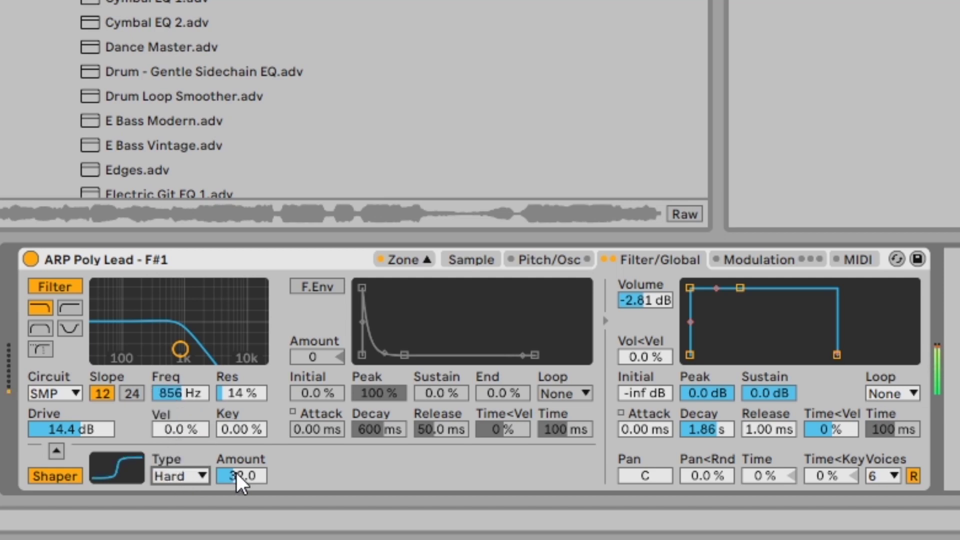
pyautogui.moveTo(237, 474); pyautogui.dragTo(237, 438)
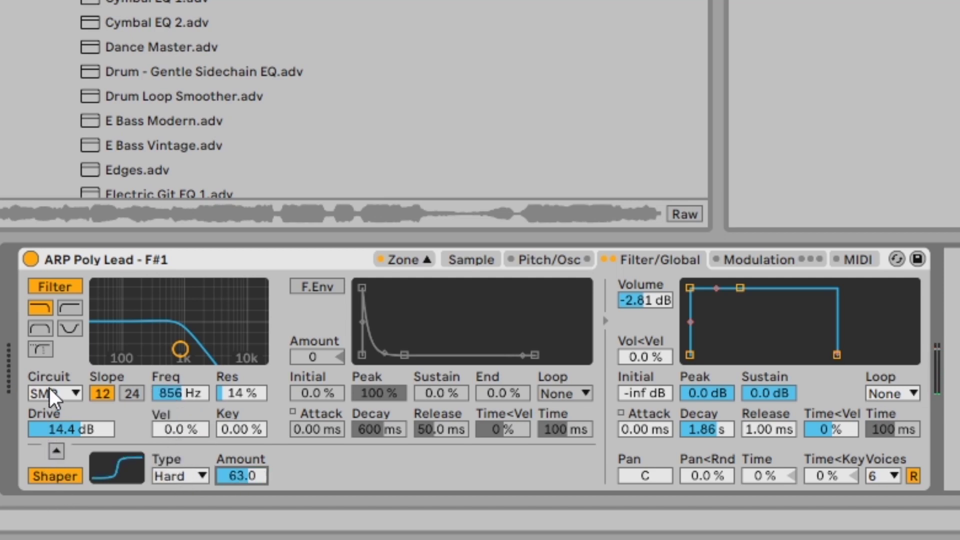
pyautogui.click(61, 453)
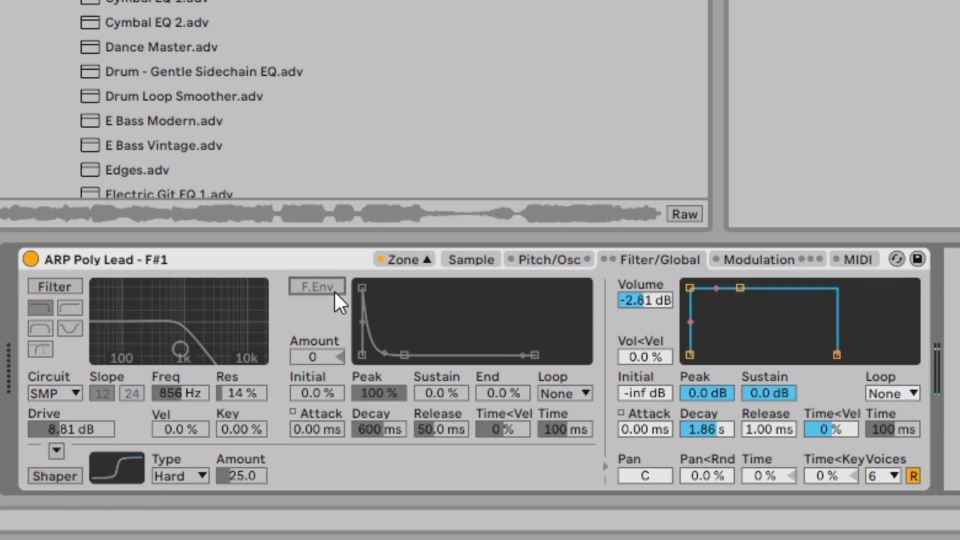
# Step: Turn on the filter and its envelope, and adjust the envelope's decay point
pyautogui.click(332, 291)
pyautogui.click(331, 290)
pyautogui.click(59, 283)
pyautogui.click(322, 288)
pyautogui.moveTo(406, 318); pyautogui.dragTo(358, 310)
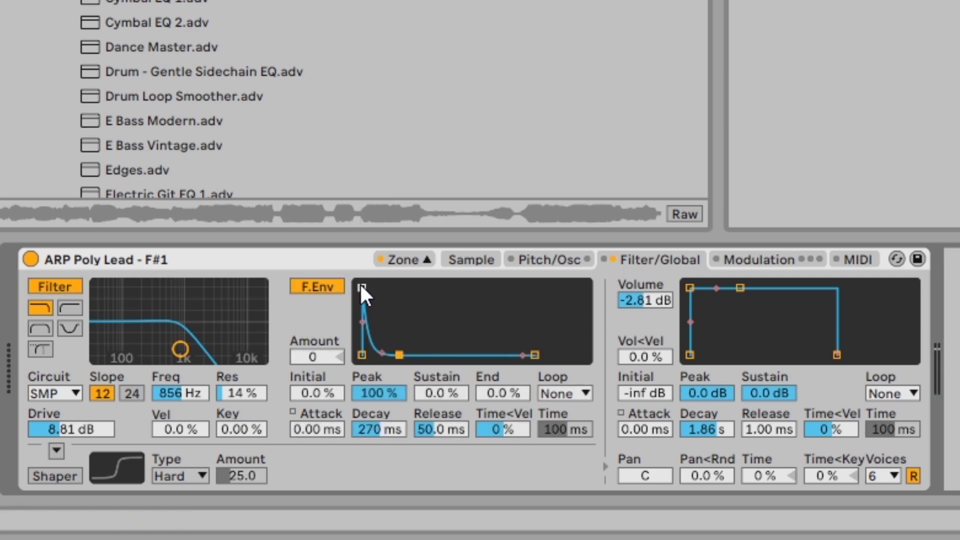
pyautogui.moveTo(399, 354); pyautogui.dragTo(419, 356)
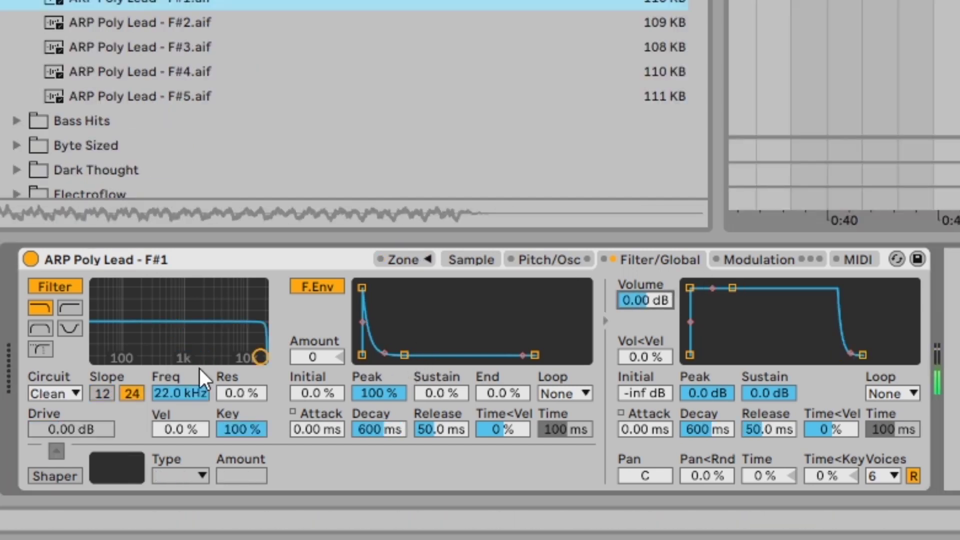
# Step: Lower the filter frequency to about 2.05 kHz and set the filter envelope's amount to 72 and decay to about 189 ms
pyautogui.moveTo(268, 356); pyautogui.dragTo(202, 357)
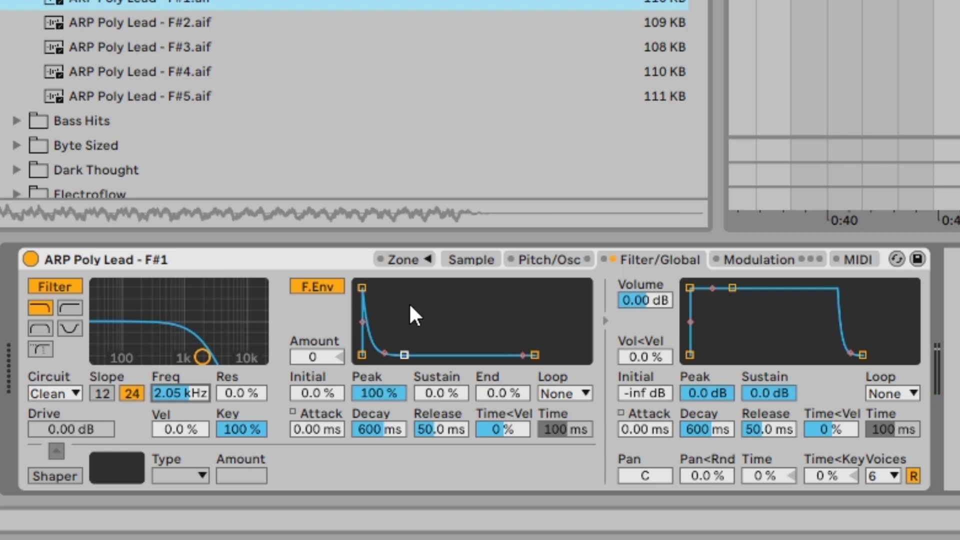
pyautogui.moveTo(313, 355); pyautogui.dragTo(314, 319)
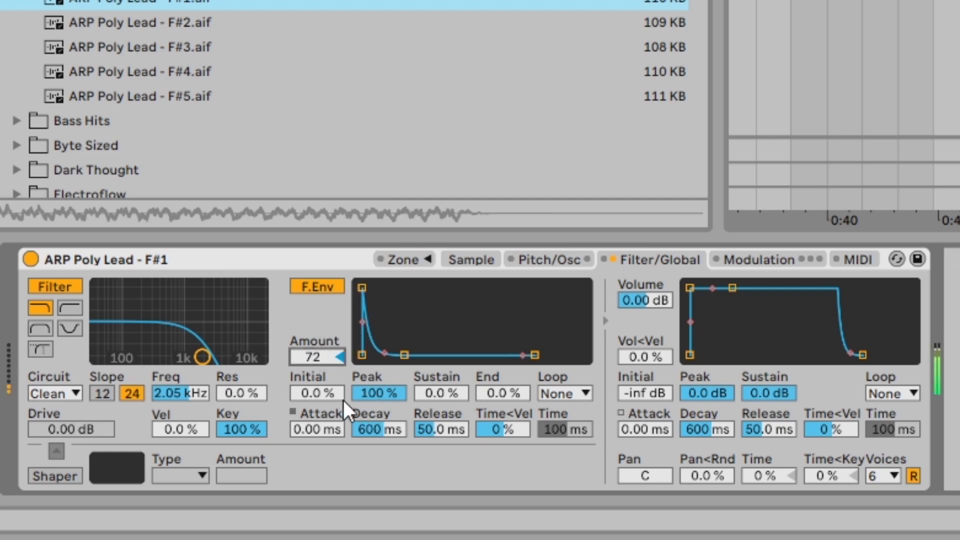
pyautogui.moveTo(386, 397); pyautogui.dragTo(370, 448)
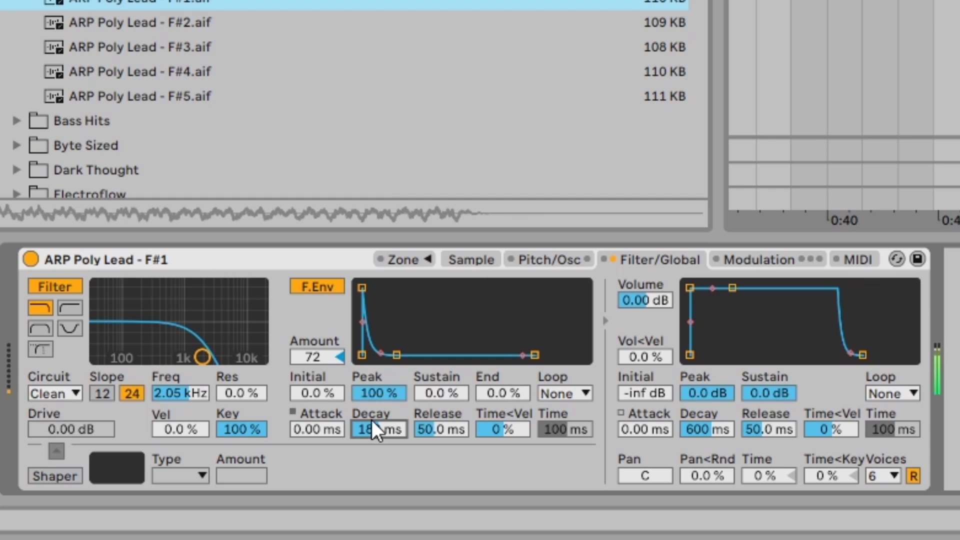
# Step: Compare the sound with the filter envelope and the filter bypassed, and turn both back on
pyautogui.click(317, 287)
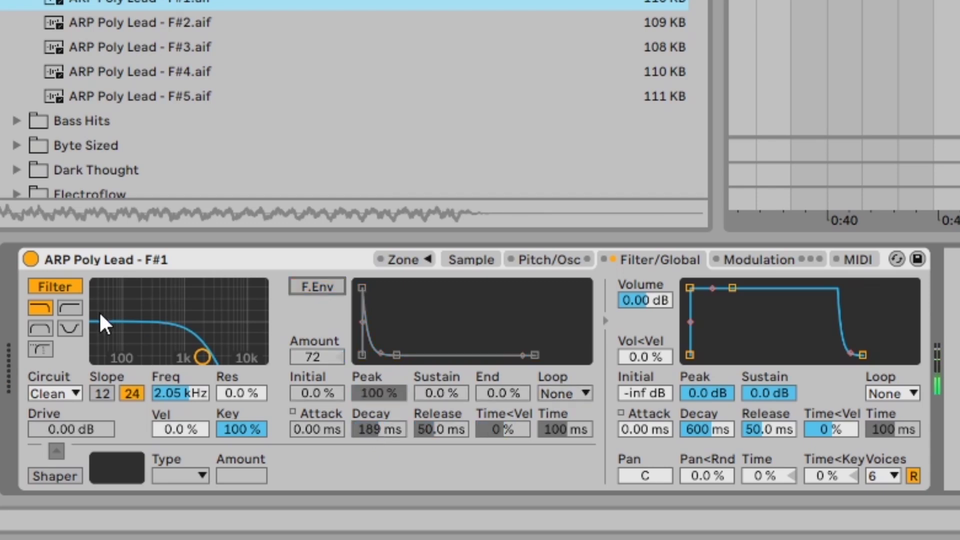
pyautogui.click(67, 288)
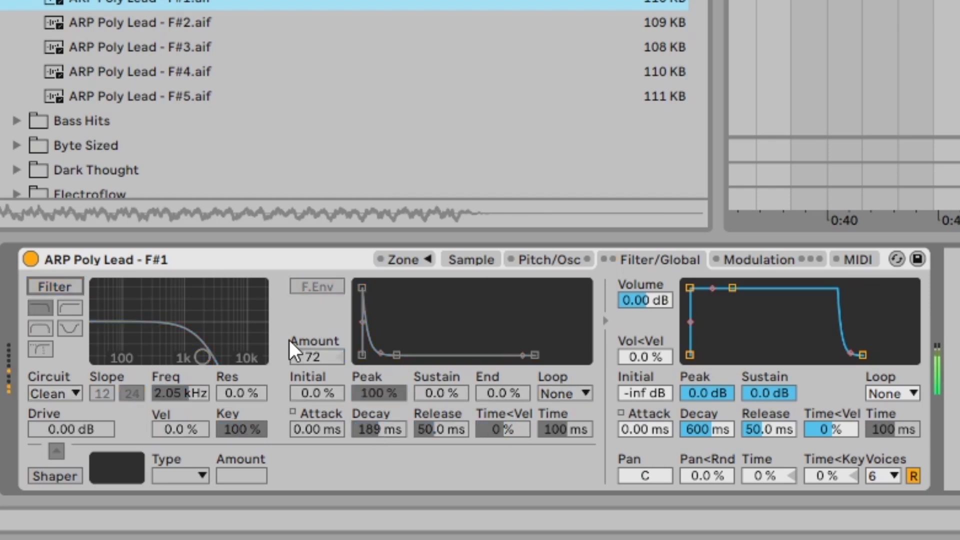
pyautogui.click(54, 286)
pyautogui.click(320, 290)
pyautogui.click(318, 290)
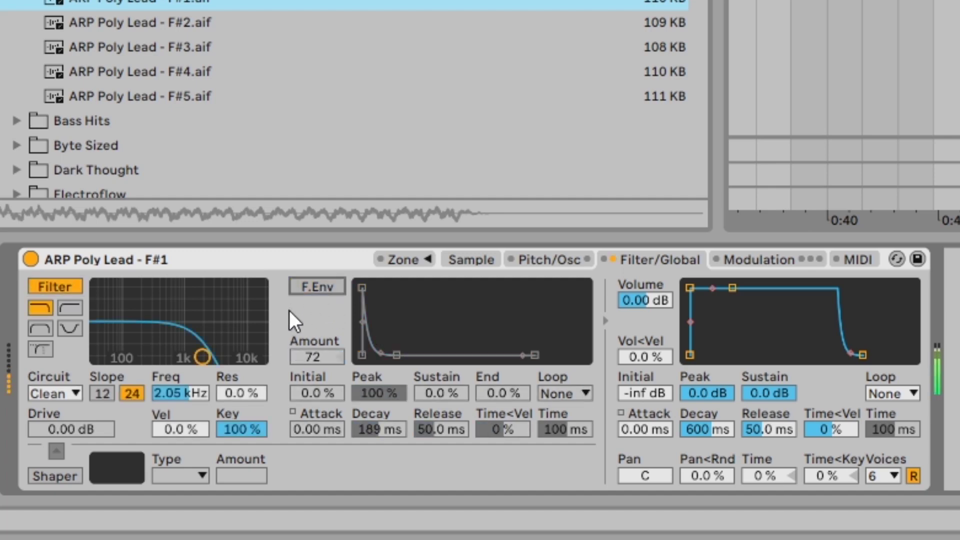
pyautogui.click(321, 290)
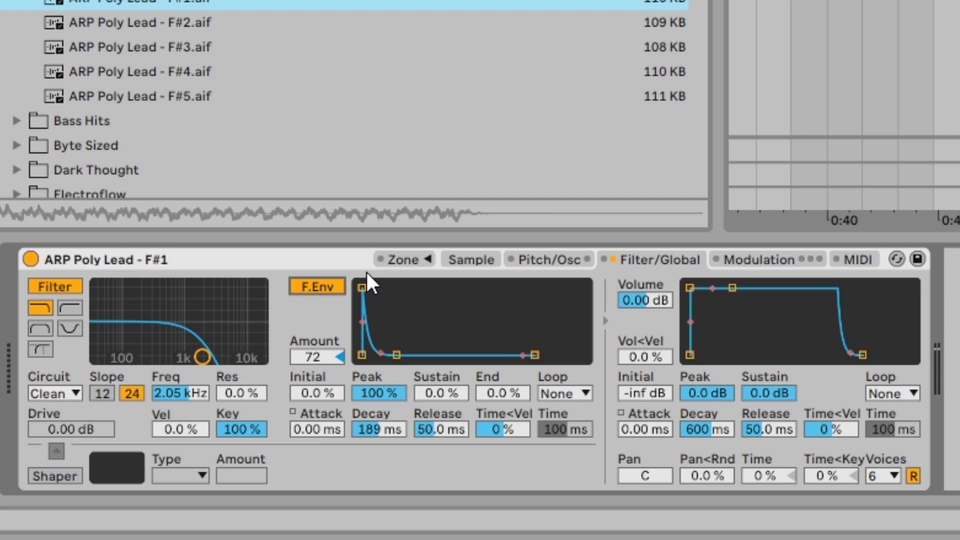
# Step: Adjust the filter envelope's decay slope, and try the MS2 filter circuit with its drive
pyautogui.moveTo(382, 359)
pyautogui.mouseDown()
pyautogui.moveTo(382, 392)
pyautogui.moveTo(381, 345)
pyautogui.moveTo(380, 353)
pyautogui.mouseUp()
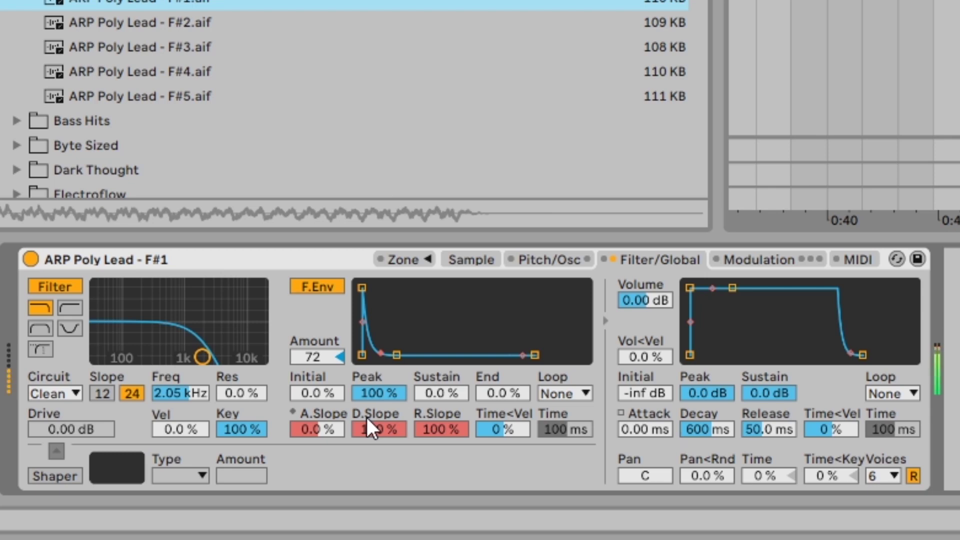
pyautogui.click(48, 393)
pyautogui.click(47, 445)
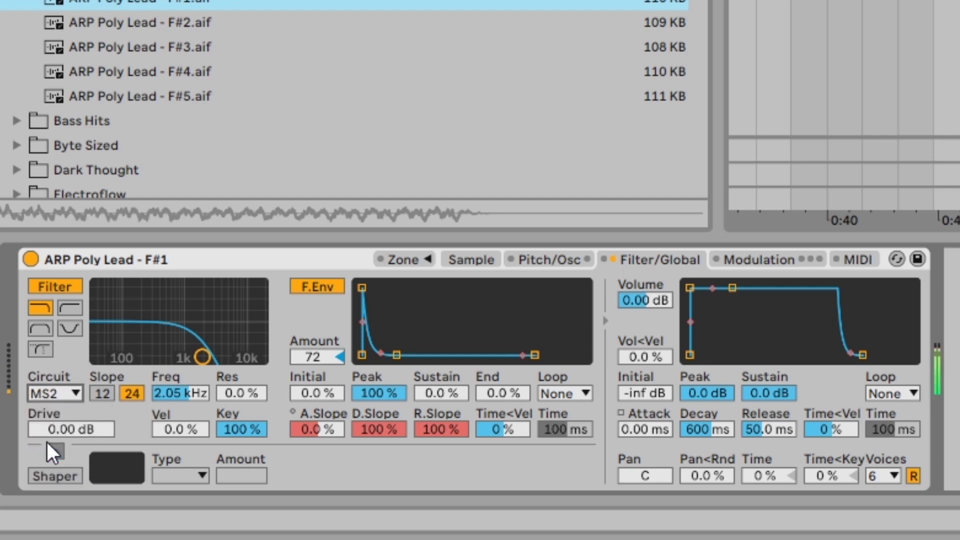
pyautogui.moveTo(47, 430)
pyautogui.mouseDown()
pyautogui.moveTo(47, 400)
pyautogui.moveTo(47, 429)
pyautogui.mouseUp()
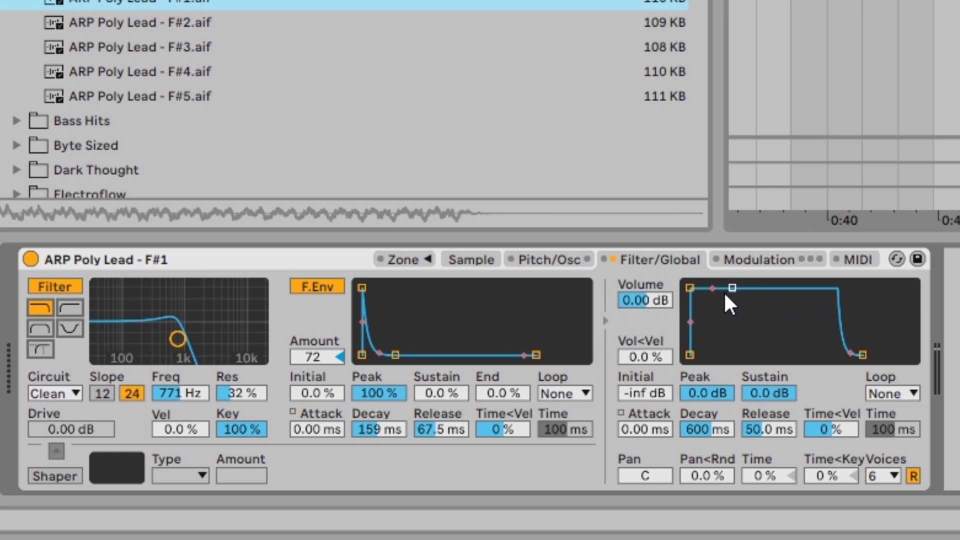
# Step: Turn off the filter and its envelope, and set the volume envelope's sustain to -inf dB and decay to about 1.04 s
pyautogui.moveTo(728, 291)
pyautogui.mouseDown()
pyautogui.moveTo(710, 353)
pyautogui.moveTo(728, 354)
pyautogui.moveTo(730, 288)
pyautogui.mouseUp()
pyautogui.click(329, 287)
pyautogui.click(39, 282)
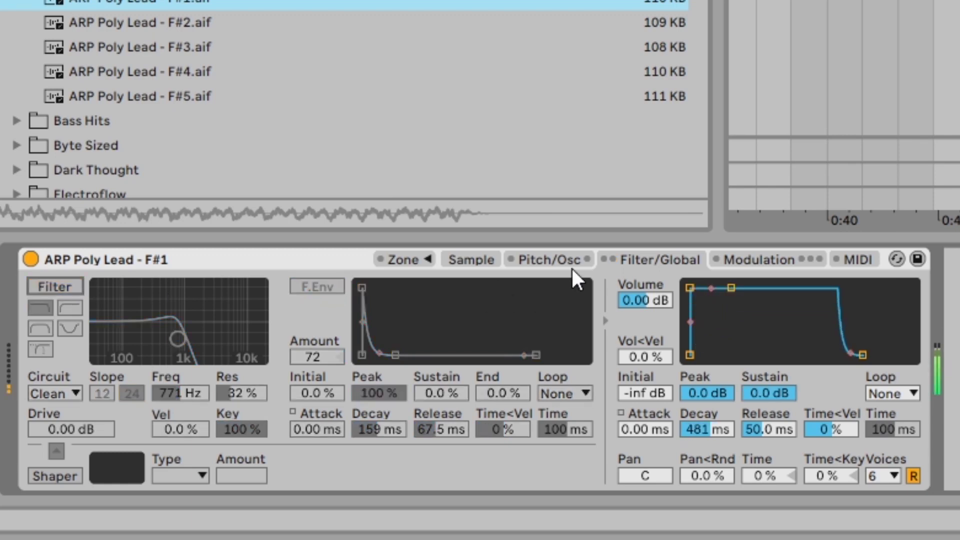
pyautogui.moveTo(728, 286); pyautogui.dragTo(736, 355)
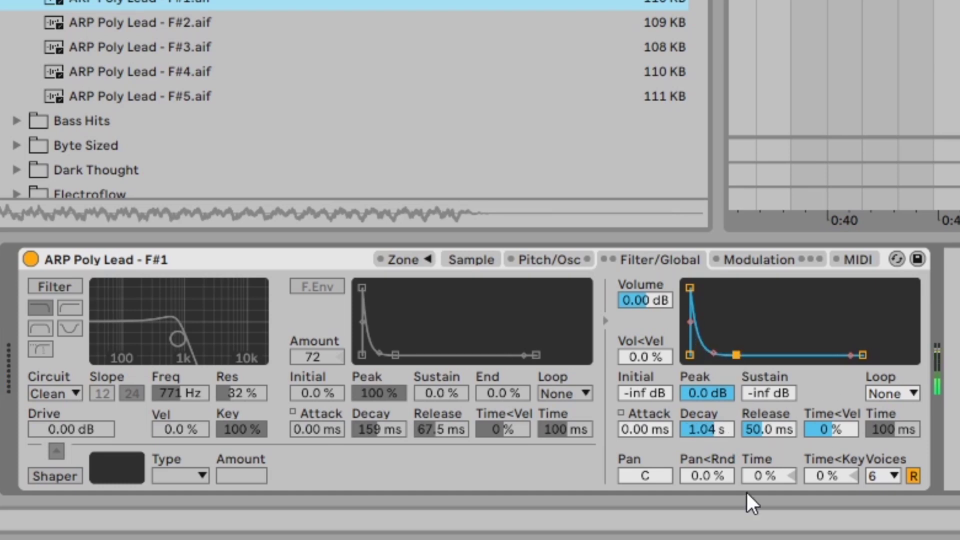
# Step: Try a volume envelope attack of about 49 ms and a different initial level, and restore both
pyautogui.moveTo(646, 429)
pyautogui.mouseDown()
pyautogui.moveTo(646, 399)
pyautogui.moveTo(646, 429)
pyautogui.mouseUp()
pyautogui.moveTo(637, 388); pyautogui.dragTo(637, 350)
pyautogui.moveTo(646, 429)
pyautogui.mouseDown()
pyautogui.moveTo(645, 397)
pyautogui.moveTo(645, 430)
pyautogui.mouseUp()
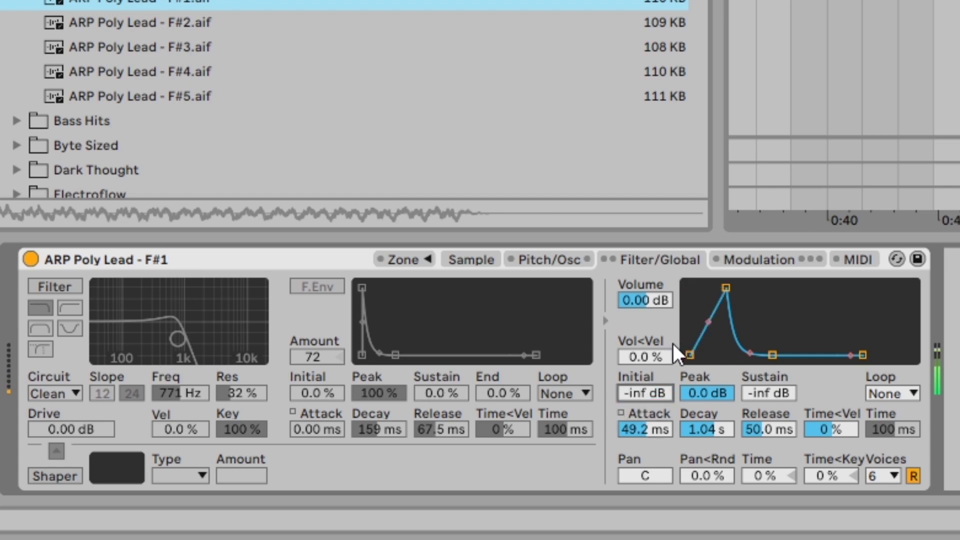
pyautogui.moveTo(686, 352)
pyautogui.mouseDown()
pyautogui.moveTo(688, 288)
pyautogui.moveTo(685, 354)
pyautogui.mouseUp()
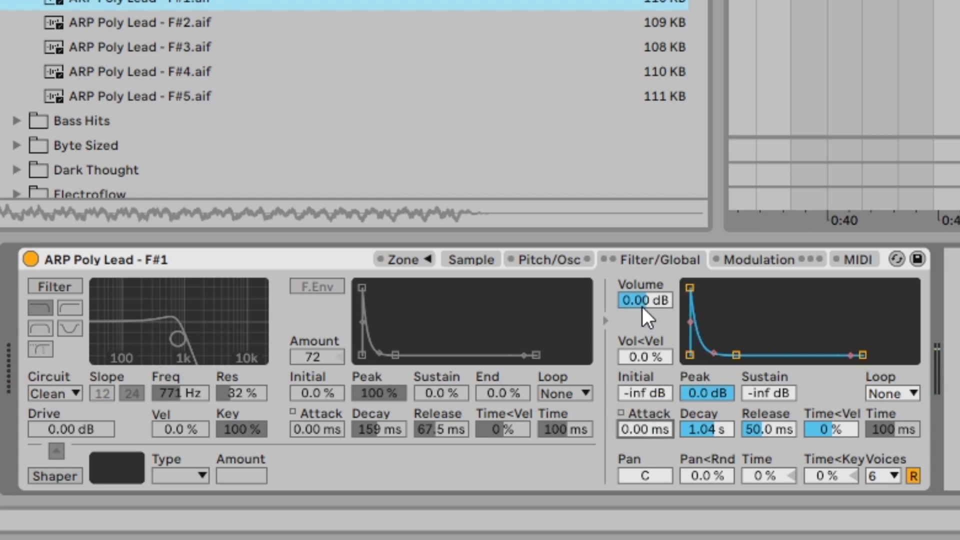
# Step: Try the sampler's volume control, and raise the F#2 note's velocity during clip playback
pyautogui.moveTo(641, 307); pyautogui.dragTo(641, 257)
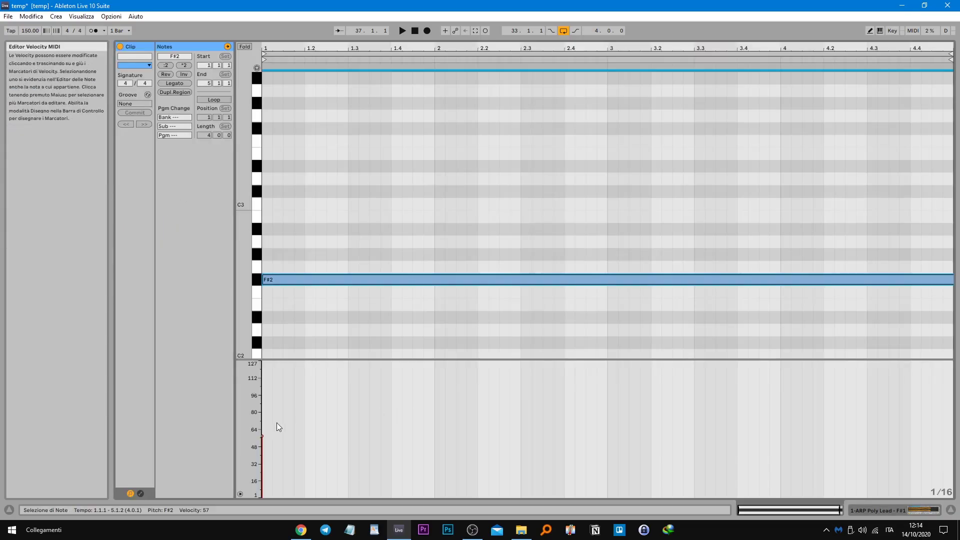
pyautogui.press('space')
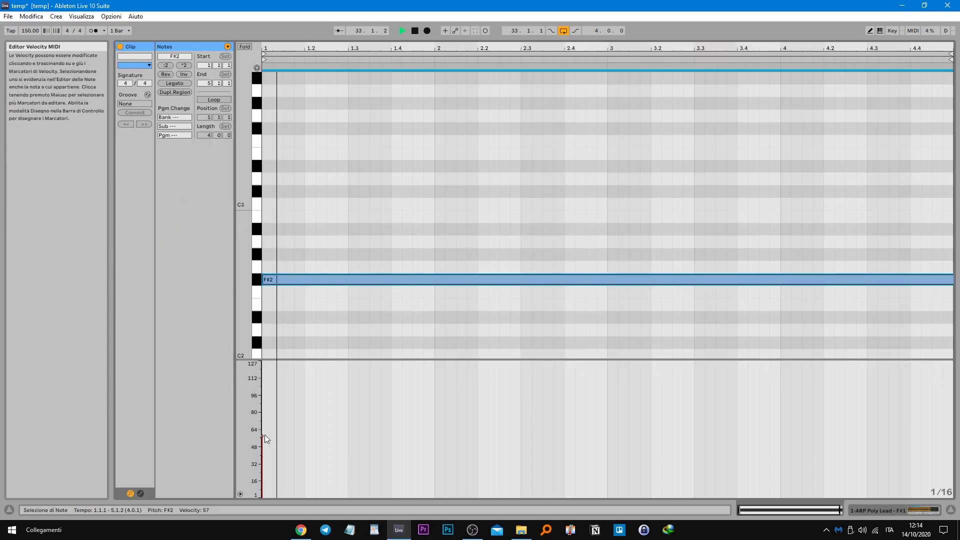
pyautogui.moveTo(261, 436)
pyautogui.mouseDown()
pyautogui.moveTo(262, 464)
pyautogui.moveTo(261, 404)
pyautogui.mouseUp()
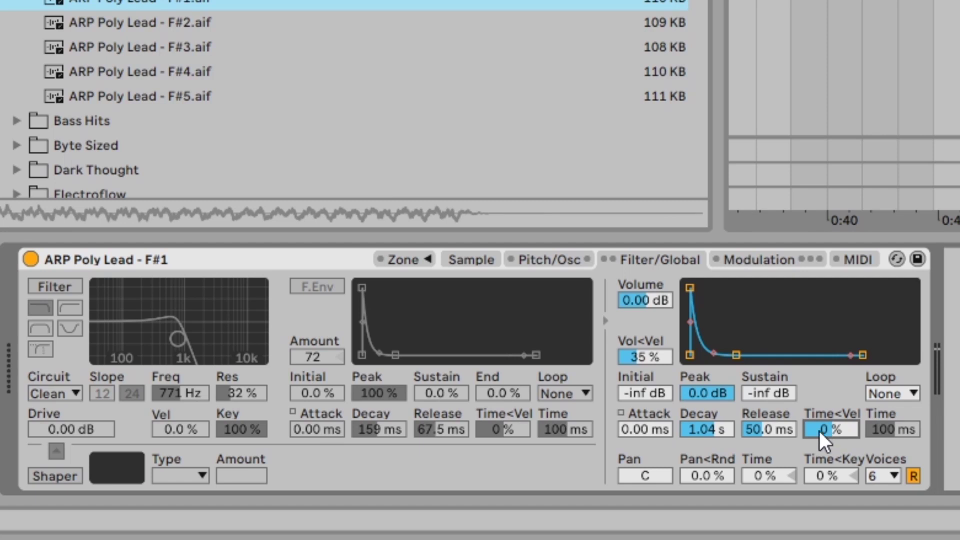
# Step: Try 100 % velocity-to-time modulation on the volume envelope, comparing the F#2 note at velocity 121 and at a low velocity
pyautogui.moveTo(819, 431); pyautogui.dragTo(818, 427)
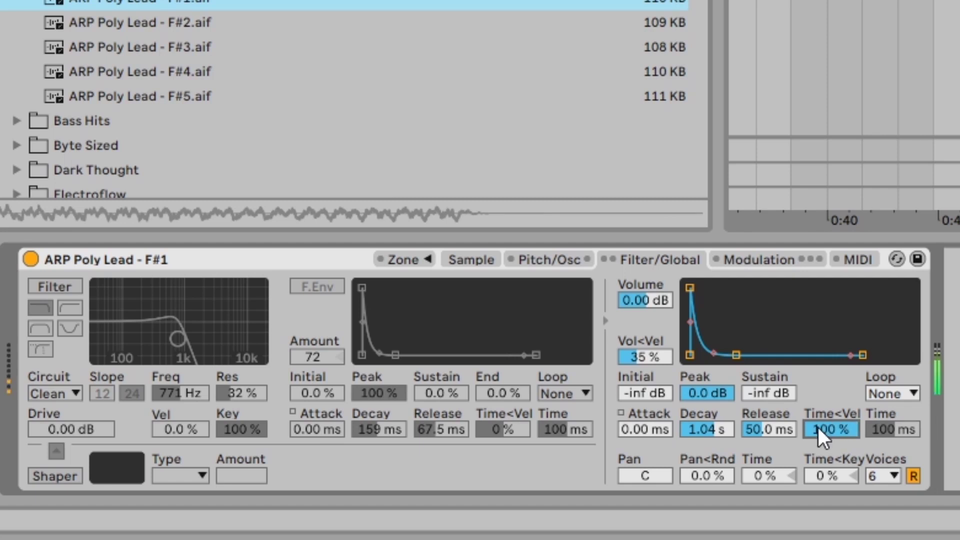
pyautogui.moveTo(736, 355); pyautogui.dragTo(731, 355)
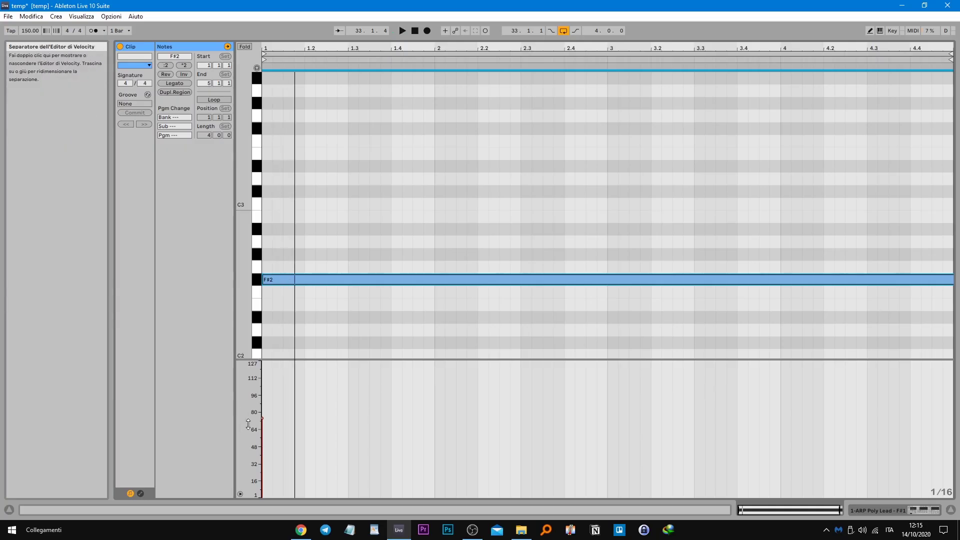
pyautogui.moveTo(261, 418); pyautogui.dragTo(261, 367)
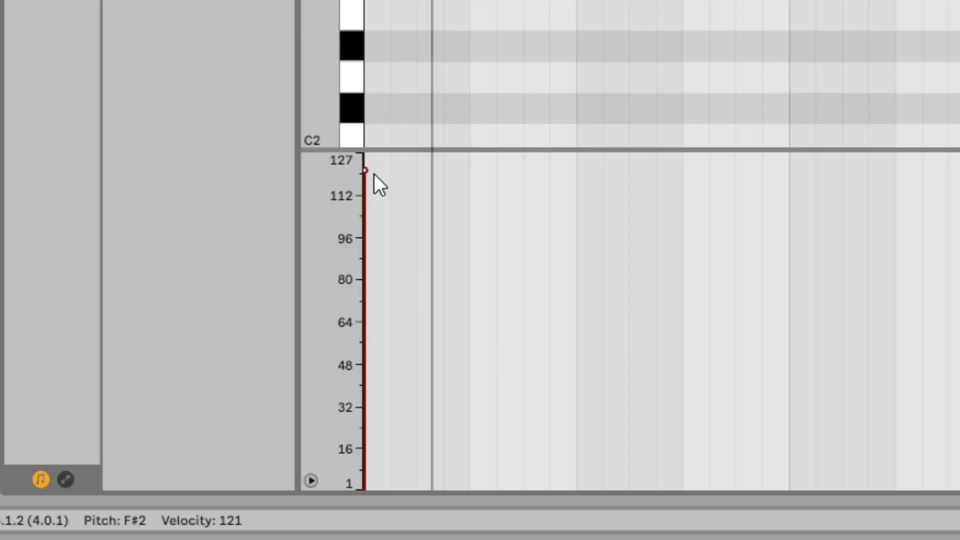
pyautogui.moveTo(367, 170); pyautogui.dragTo(366, 398)
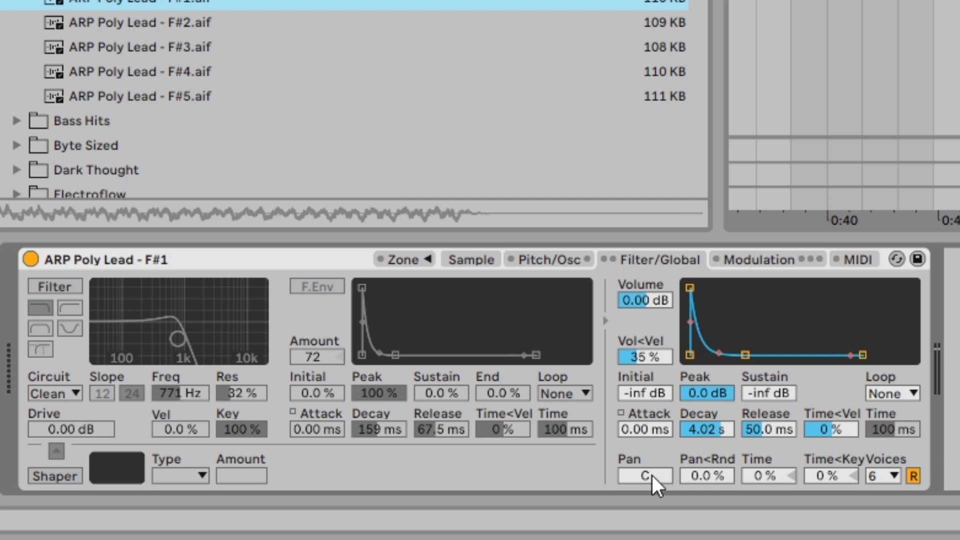
# Step: Try the pan control and 100 % random panning, and reset both to centre and 0 %
pyautogui.moveTo(651, 475); pyautogui.dragTo(652, 450)
pyautogui.moveTo(709, 478); pyautogui.dragTo(710, 439)
pyautogui.press('Delete')
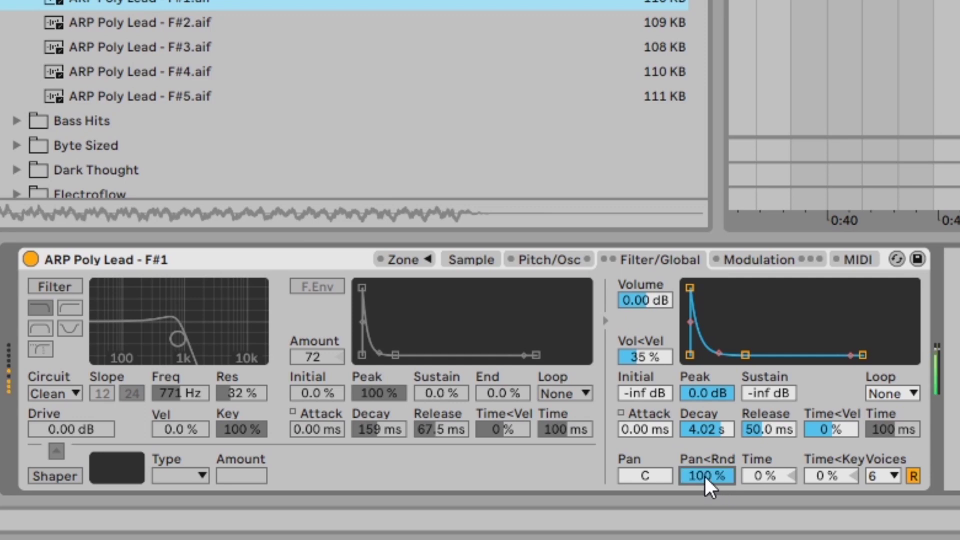
pyautogui.moveTo(705, 476); pyautogui.dragTo(702, 485)
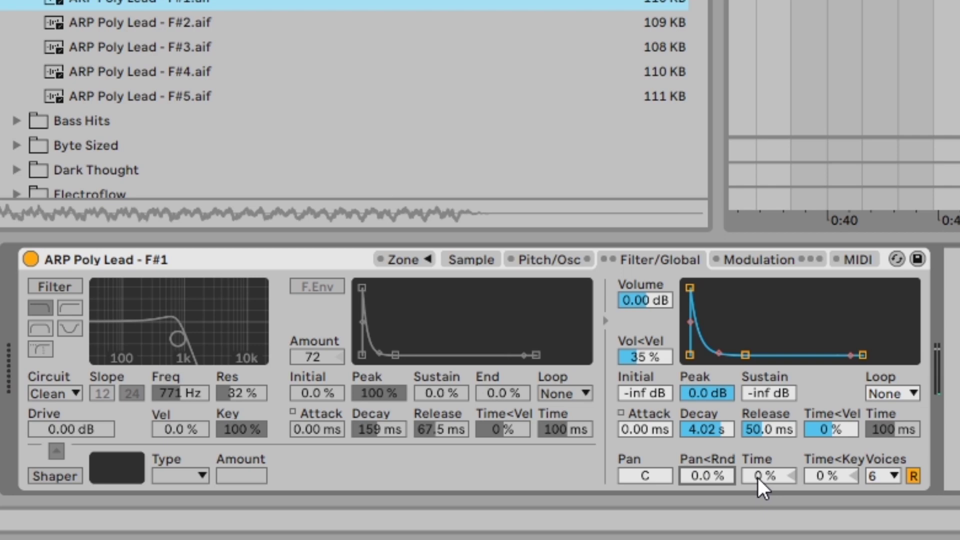
# Step: Try the global envelope Time at 100 %, and undo a change to the volume envelope's decay point
pyautogui.moveTo(769, 475); pyautogui.dragTo(770, 425)
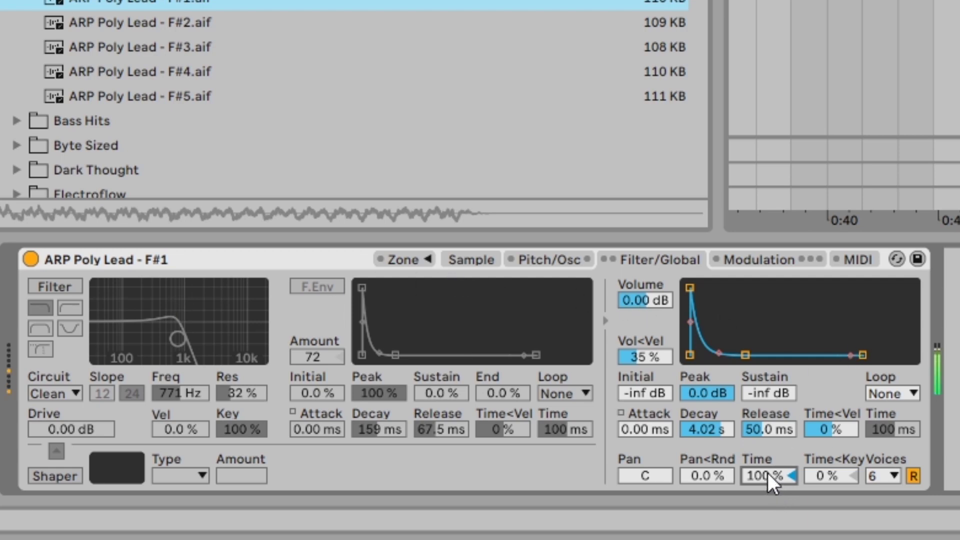
pyautogui.moveTo(745, 354); pyautogui.dragTo(761, 353)
pyautogui.hotkey('ctrl', 'z')
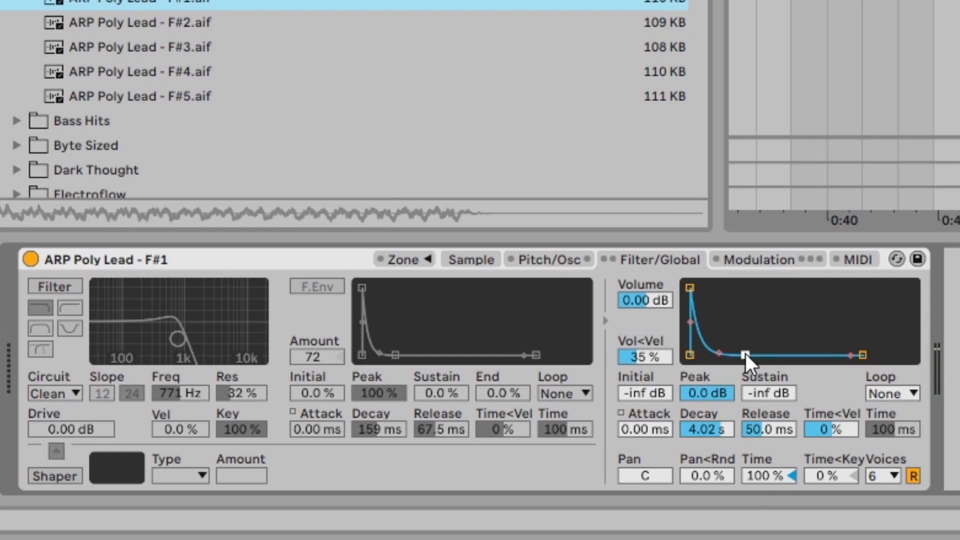
# Step: Try the pitch envelope amount, and compare a different volume envelope decay and global Time setting
pyautogui.click(531, 262)
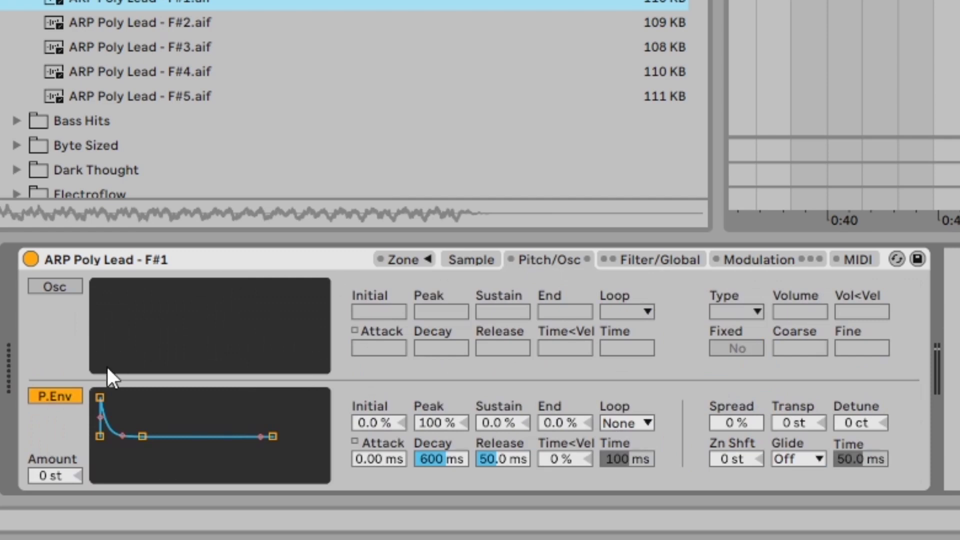
pyautogui.moveTo(53, 470); pyautogui.dragTo(440, 433)
pyautogui.click(672, 260)
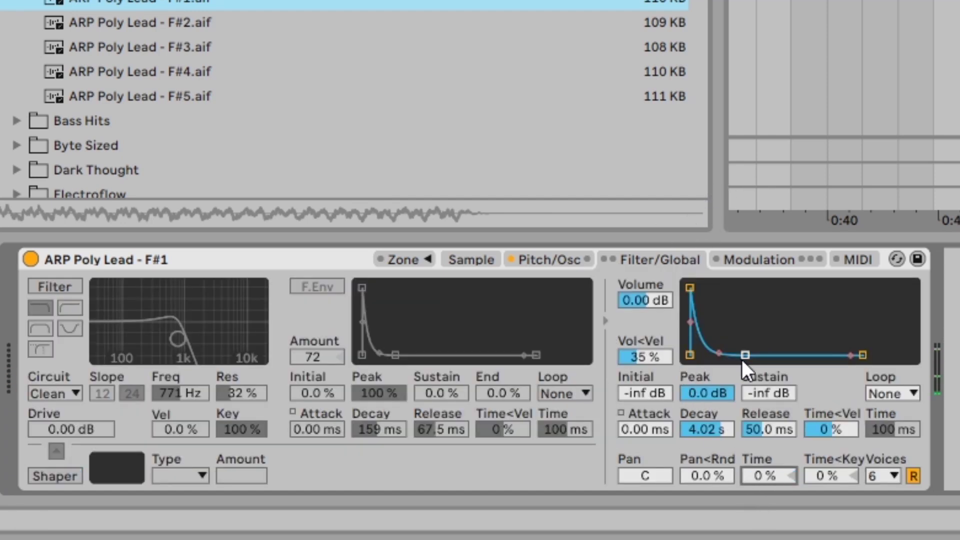
pyautogui.moveTo(744, 356); pyautogui.dragTo(741, 355)
pyautogui.moveTo(764, 477); pyautogui.dragTo(763, 400)
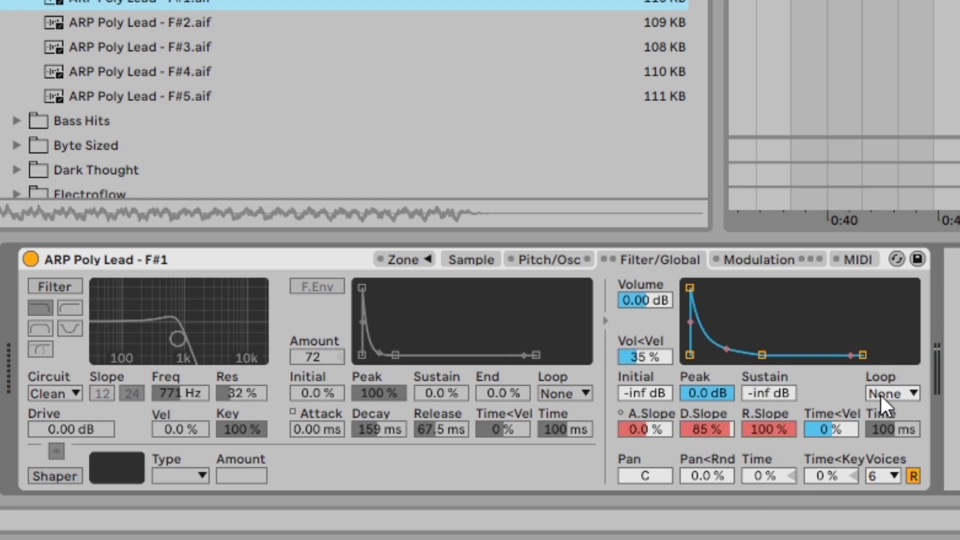
pyautogui.click(905, 393)
pyautogui.click(905, 392)
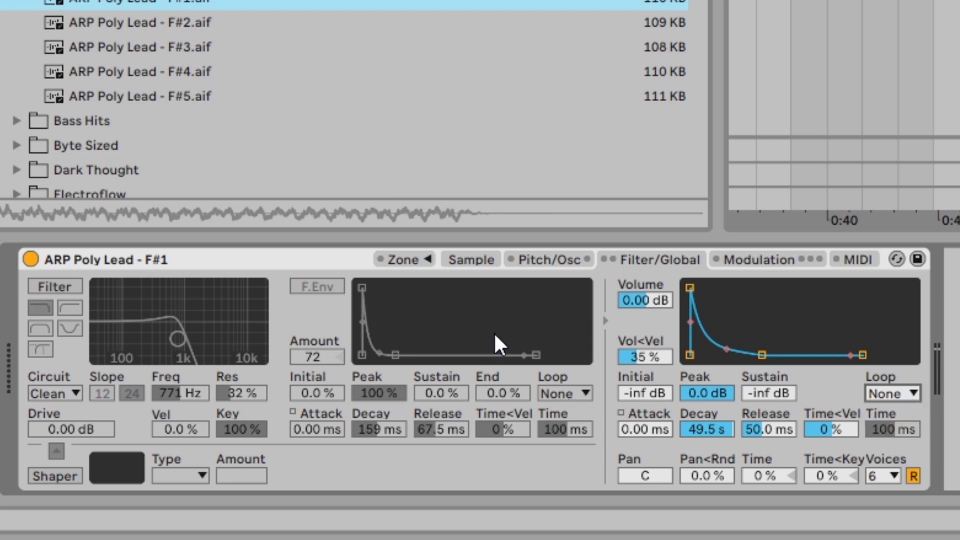
pyautogui.click(563, 393)
pyautogui.click(563, 392)
pyautogui.click(564, 393)
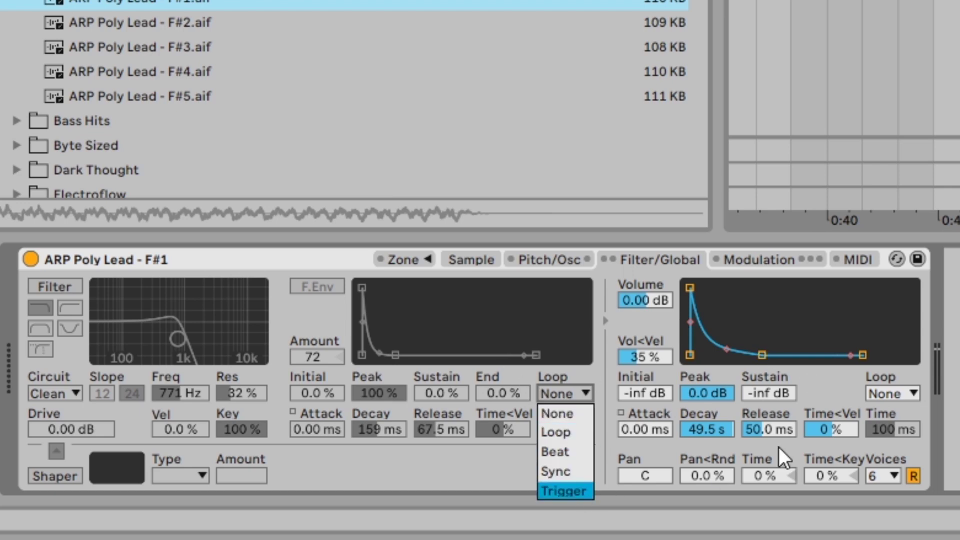
# Step: Set the volume envelope's loop mode to Loop
pyautogui.click(862, 393)
pyautogui.click(887, 393)
pyautogui.click(887, 393)
pyautogui.click(888, 394)
pyautogui.click(904, 429)
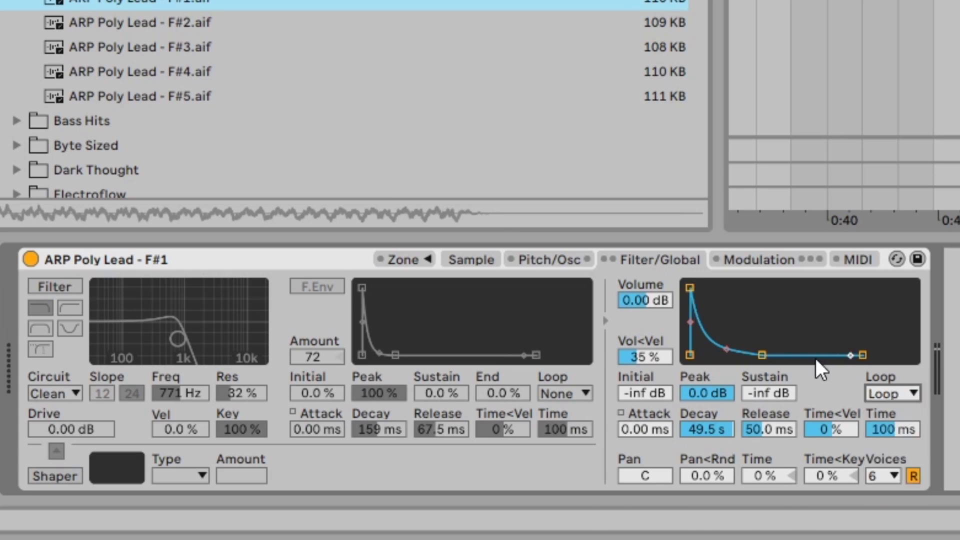
# Step: Try the looping volume envelope with a decay of 67.5 ms, a release of 104 ms and a loop time of 0.92 ms
pyautogui.moveTo(761, 355); pyautogui.dragTo(722, 355)
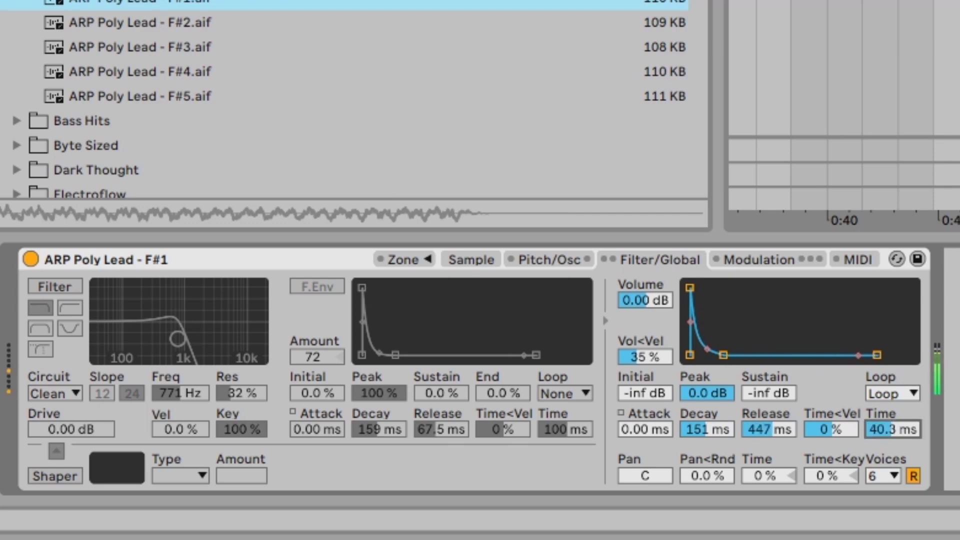
pyautogui.moveTo(890, 426)
pyautogui.mouseDown()
pyautogui.moveTo(889, 457)
pyautogui.moveTo(889, 436)
pyautogui.mouseUp()
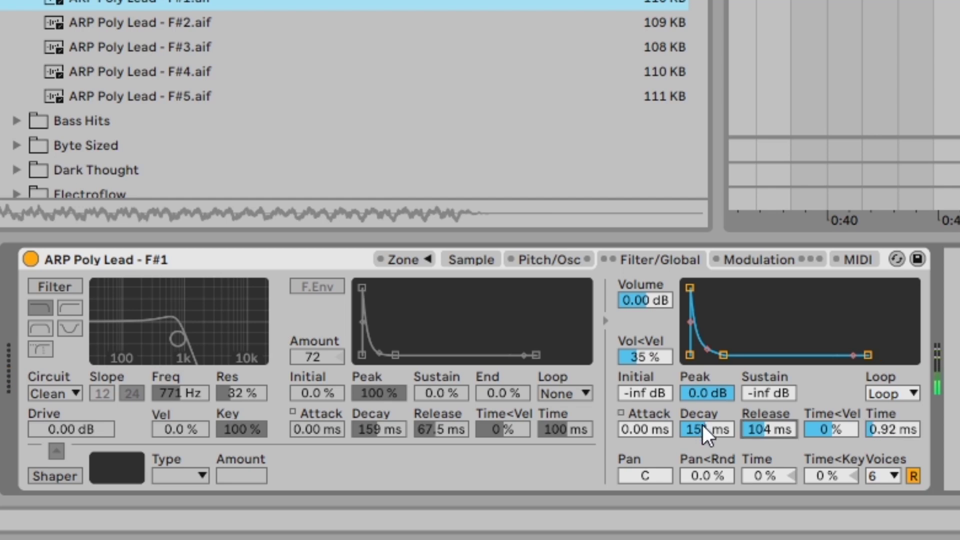
pyautogui.moveTo(703, 425)
pyautogui.mouseDown()
pyautogui.moveTo(703, 447)
pyautogui.moveTo(715, 423)
pyautogui.mouseUp()
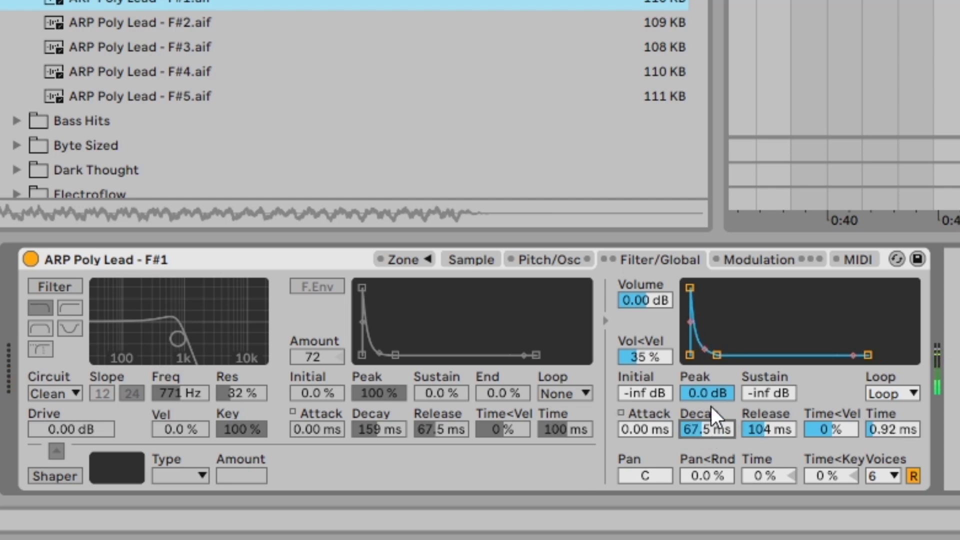
# Step: Try the Beat loop mode for the volume envelope with a 1/16 repeat and a decay of 317 ms
pyautogui.click(892, 393)
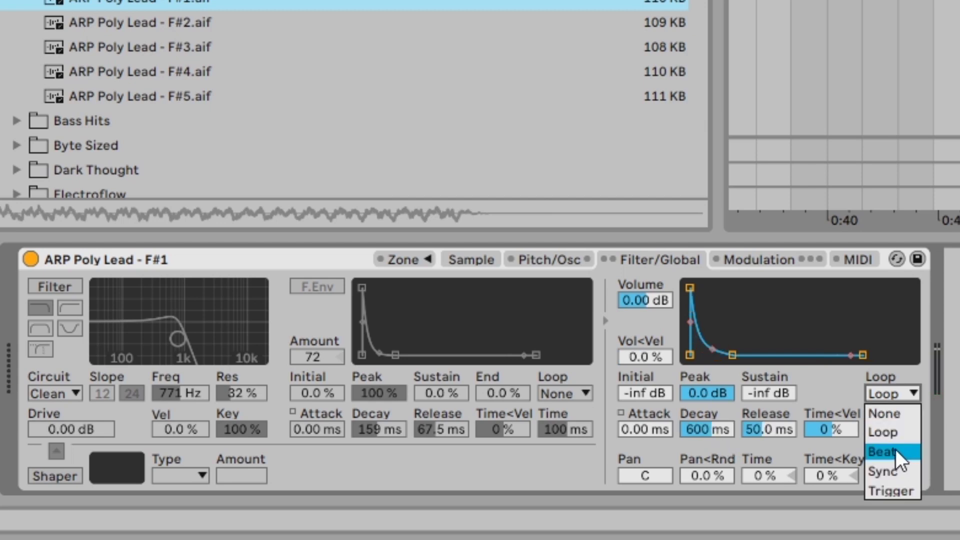
pyautogui.click(895, 449)
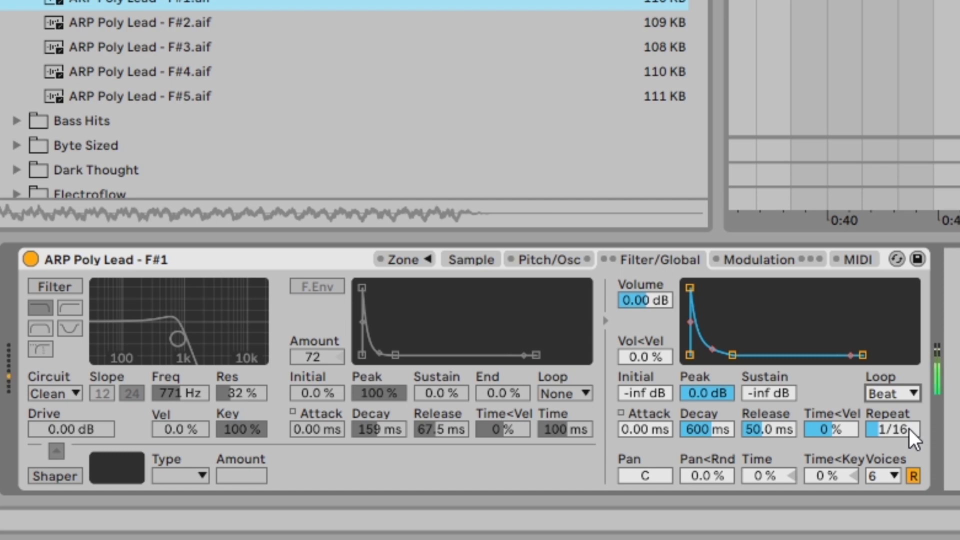
pyautogui.moveTo(707, 429)
pyautogui.mouseDown()
pyautogui.moveTo(707, 444)
pyautogui.moveTo(707, 429)
pyautogui.mouseUp()
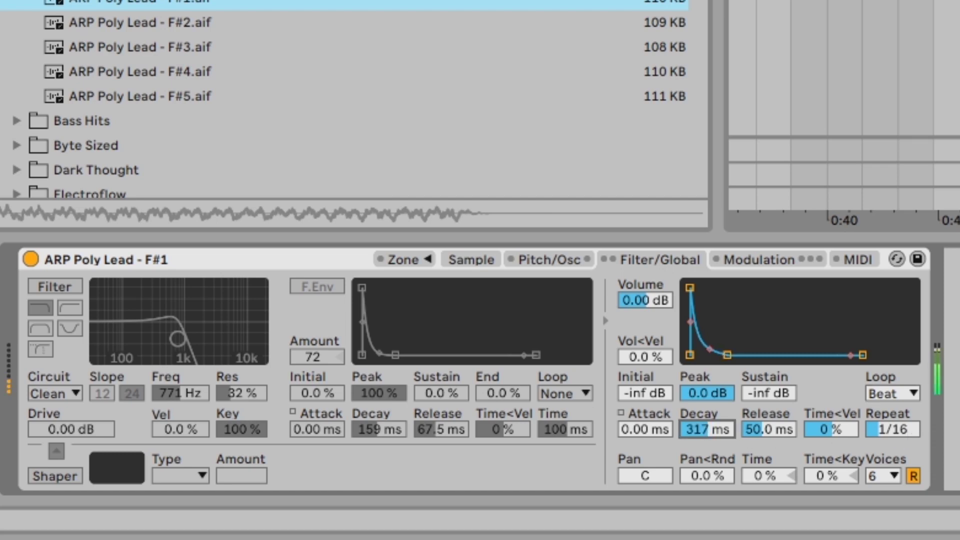
# Step: Try the Sync loop mode for the volume envelope with a 1/32 repeat, and return the loop mode to None
pyautogui.click(892, 394)
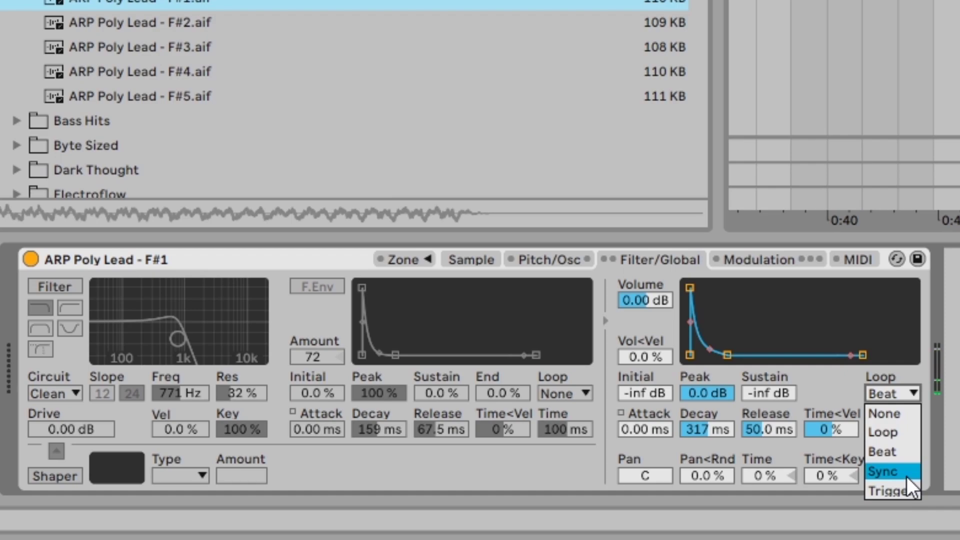
pyautogui.click(906, 476)
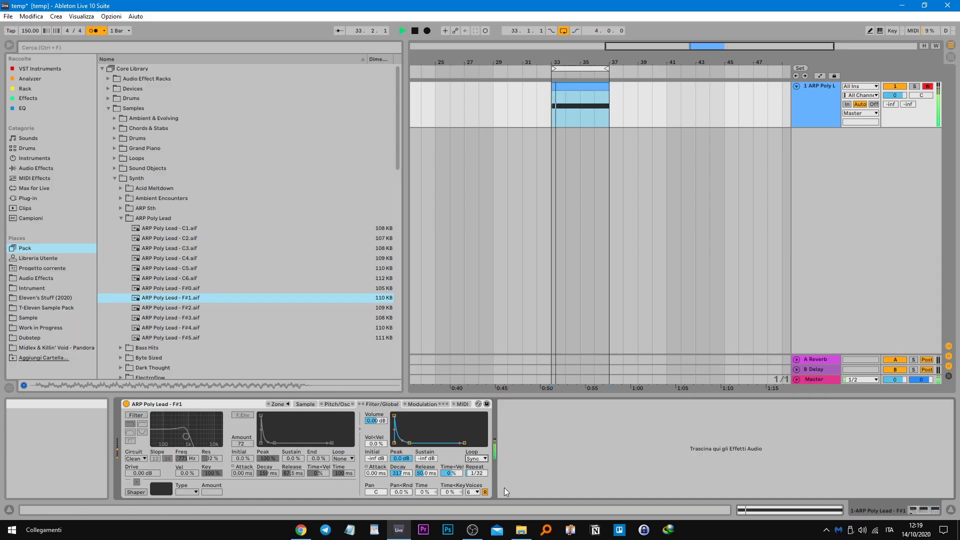
pyautogui.click(478, 457)
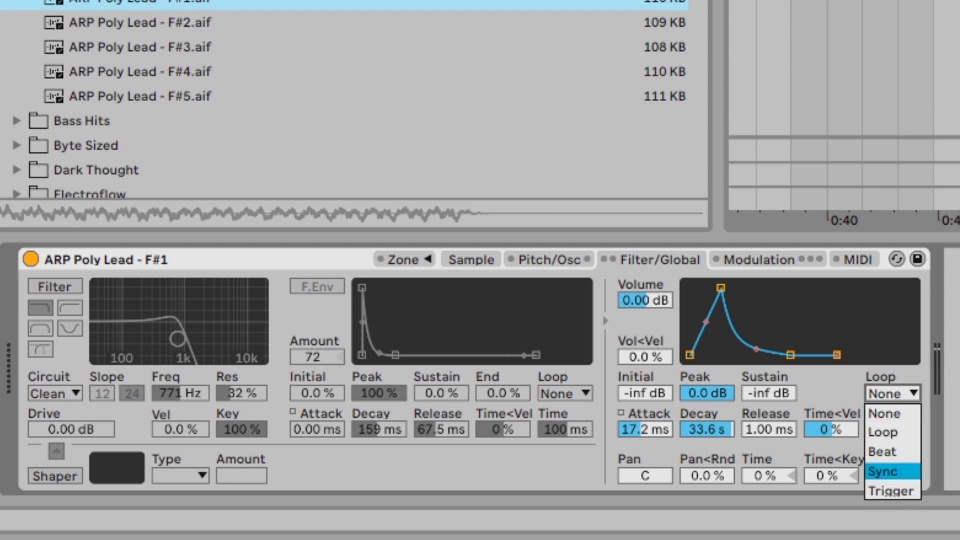
pyautogui.click(941, 422)
pyautogui.click(890, 397)
pyautogui.press('Escape')
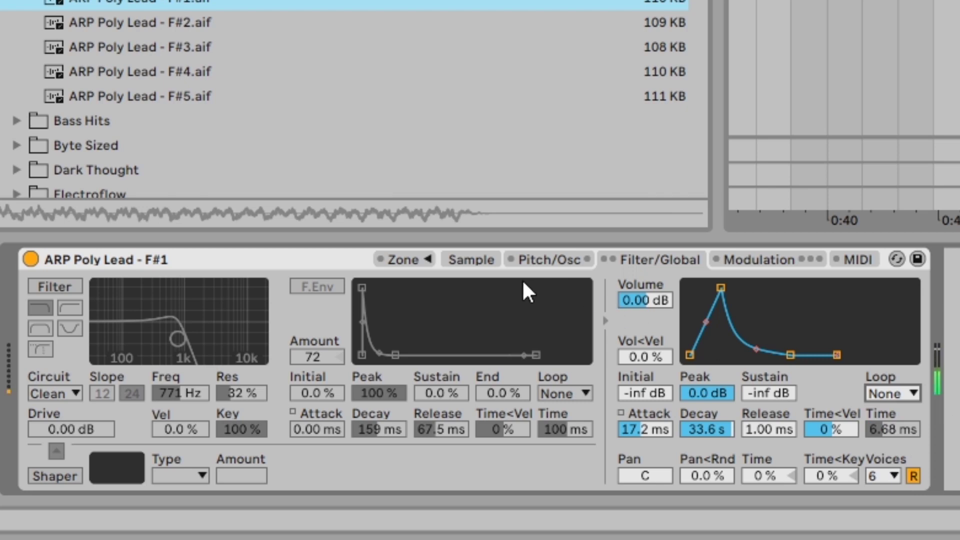
# Step: Set the sample's sustain mode to a forward loop
pyautogui.click(471, 259)
pyautogui.click(454, 439)
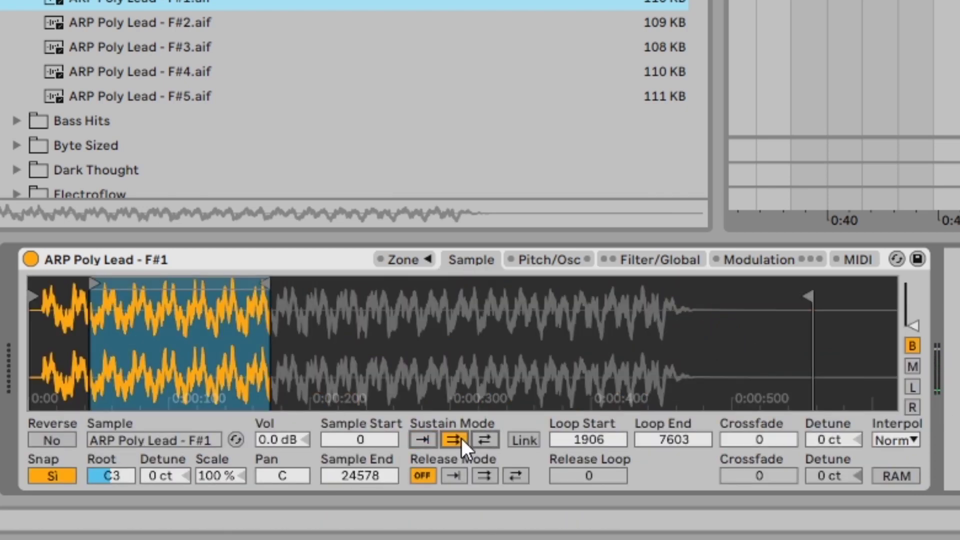
# Step: Move the sample's sustain loop to 3797–10429 and set the volume envelope's loop mode to Trigger
pyautogui.moveTo(227, 289); pyautogui.dragTo(330, 292)
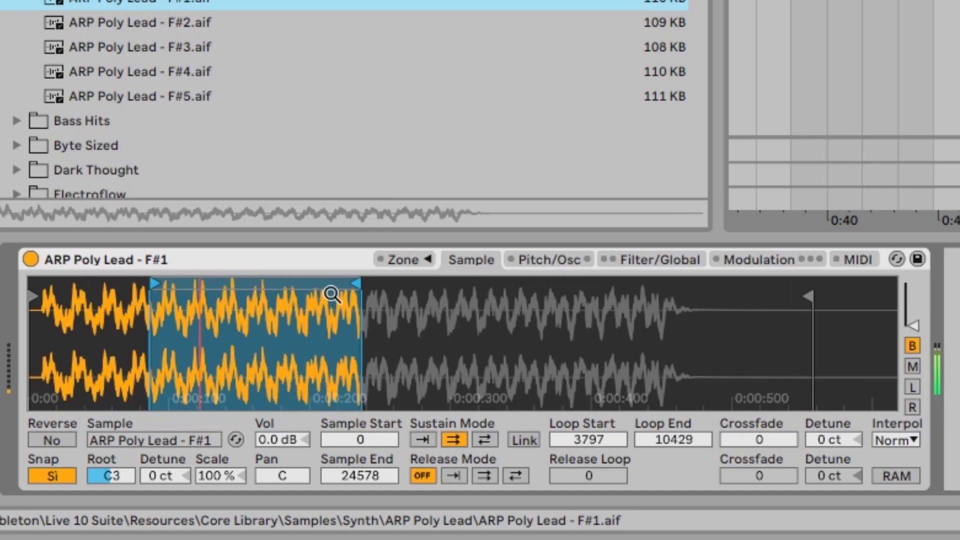
pyautogui.click(635, 259)
pyautogui.click(889, 393)
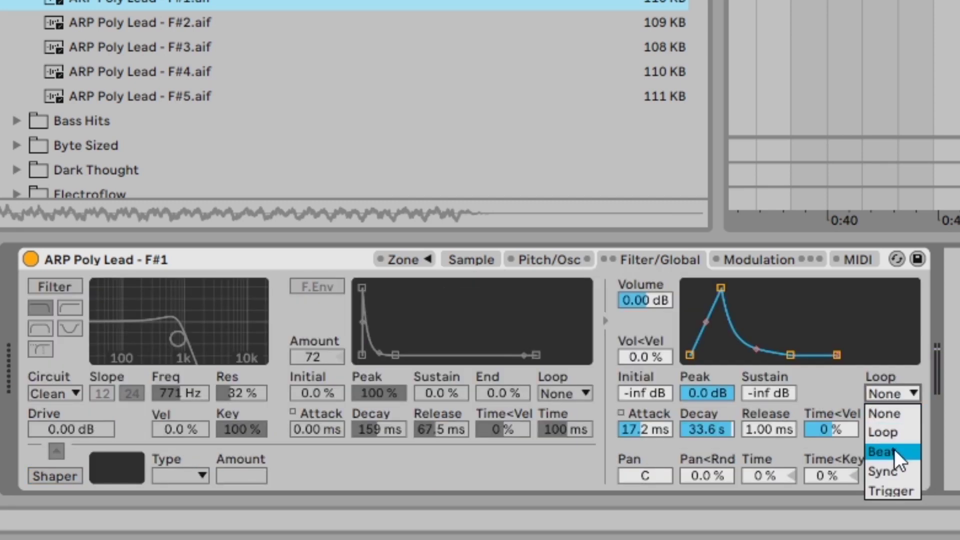
pyautogui.click(889, 491)
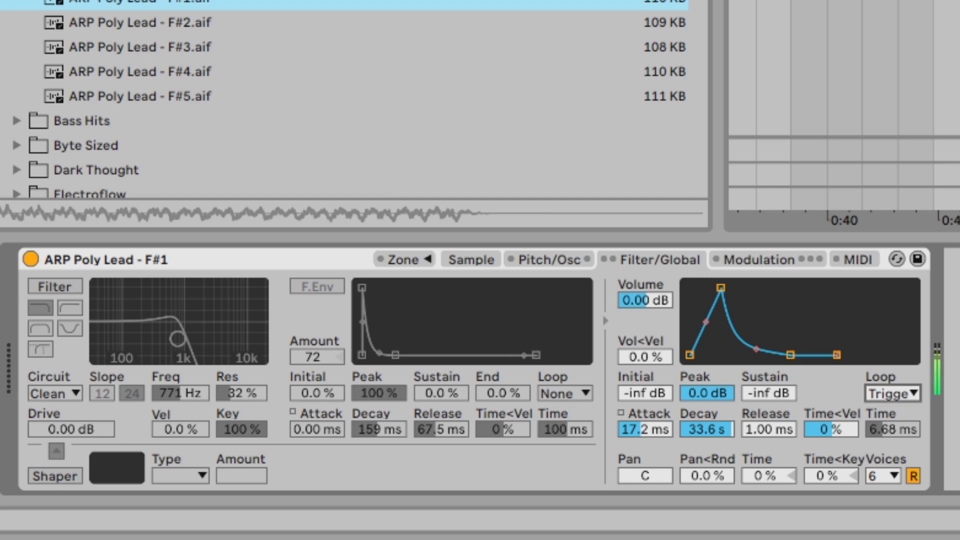
# Step: Try a volume envelope decay of 579 ms and 5.89 s in Trigger mode, and check the sample's release mode options
pyautogui.click(546, 262)
pyautogui.click(655, 265)
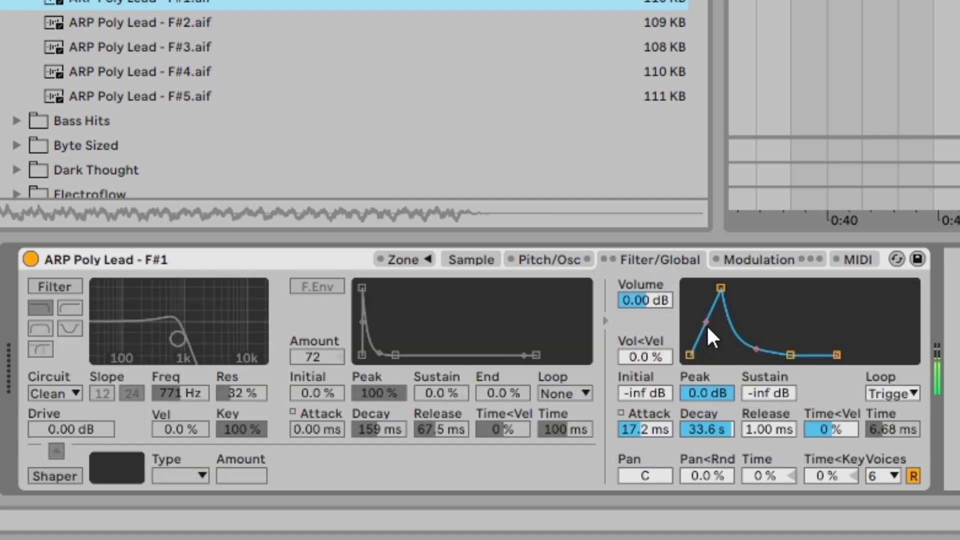
pyautogui.click(765, 430)
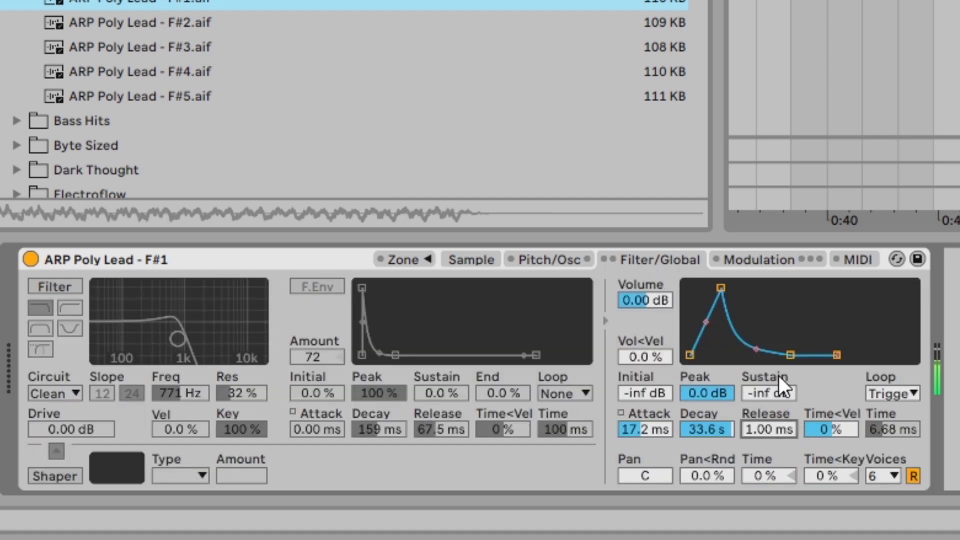
pyautogui.moveTo(705, 430); pyautogui.dragTo(706, 473)
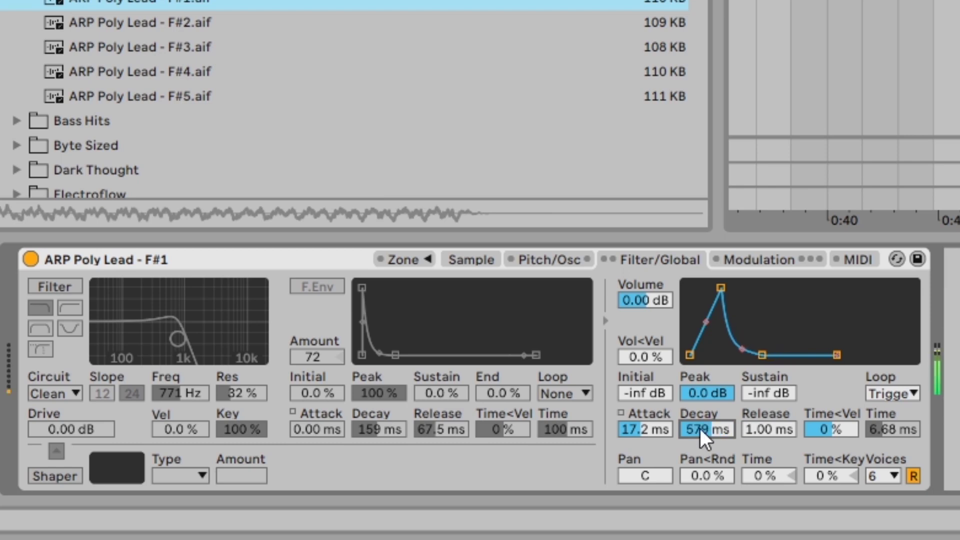
pyautogui.moveTo(701, 424); pyautogui.dragTo(701, 405)
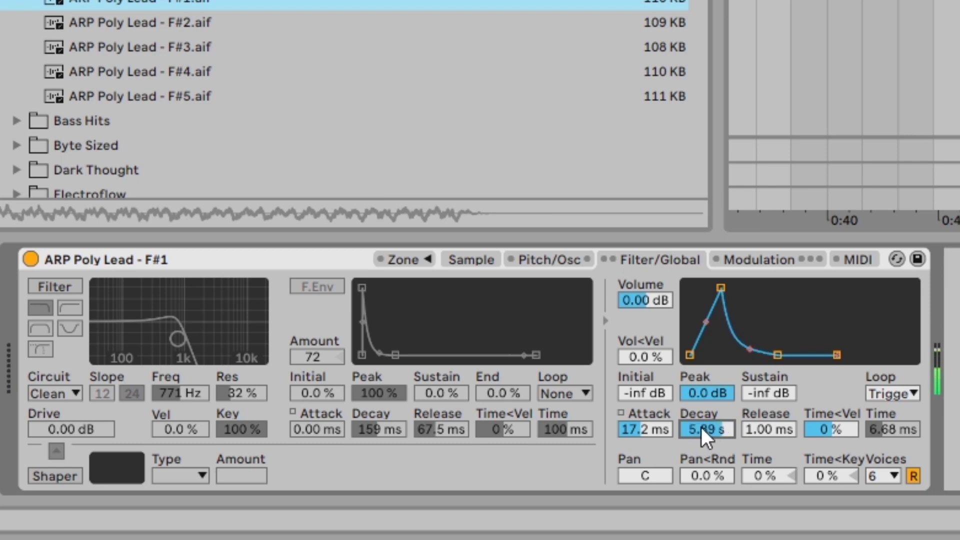
pyautogui.click(525, 260)
pyautogui.click(471, 259)
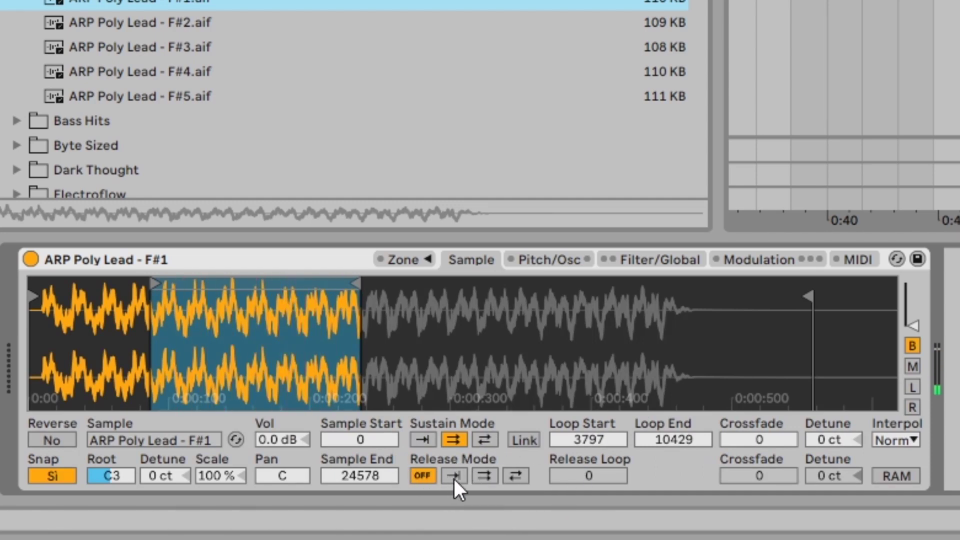
pyautogui.click(631, 262)
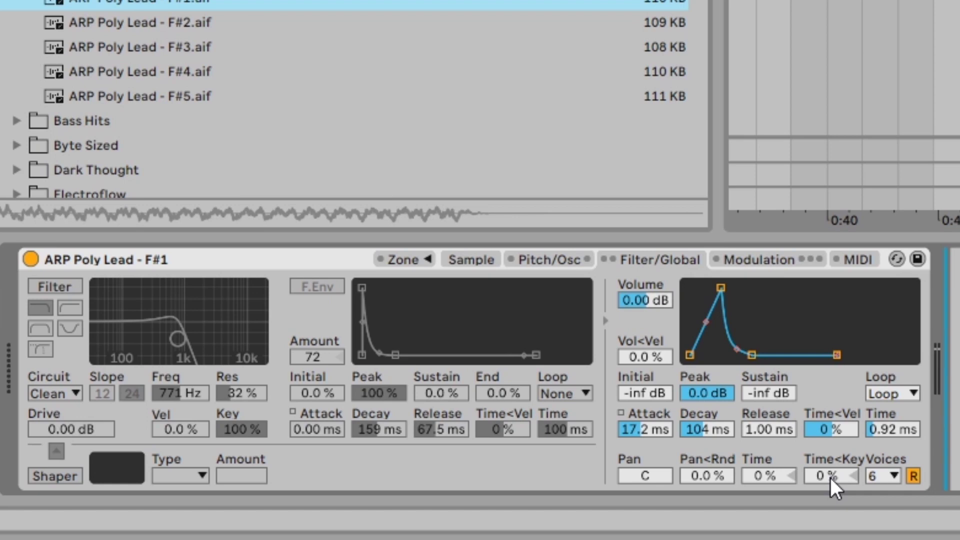
# Step: Raise the volume envelope's Time<Key amount and move the second and third F#2 notes of the clip to higher pitches
pyautogui.moveTo(829, 478); pyautogui.dragTo(830, 428)
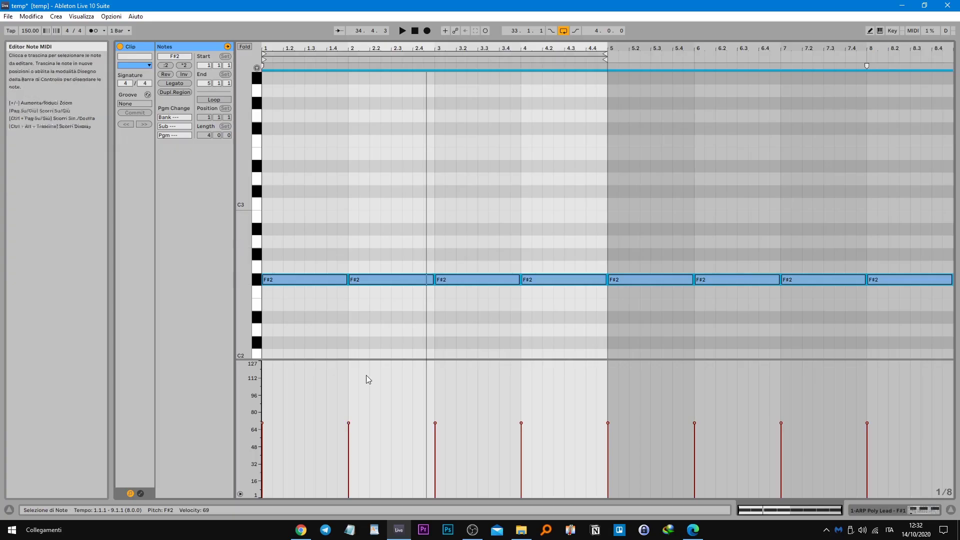
pyautogui.click(391, 281)
pyautogui.moveTo(391, 281); pyautogui.dragTo(392, 152)
pyautogui.moveTo(452, 281); pyautogui.dragTo(451, 113)
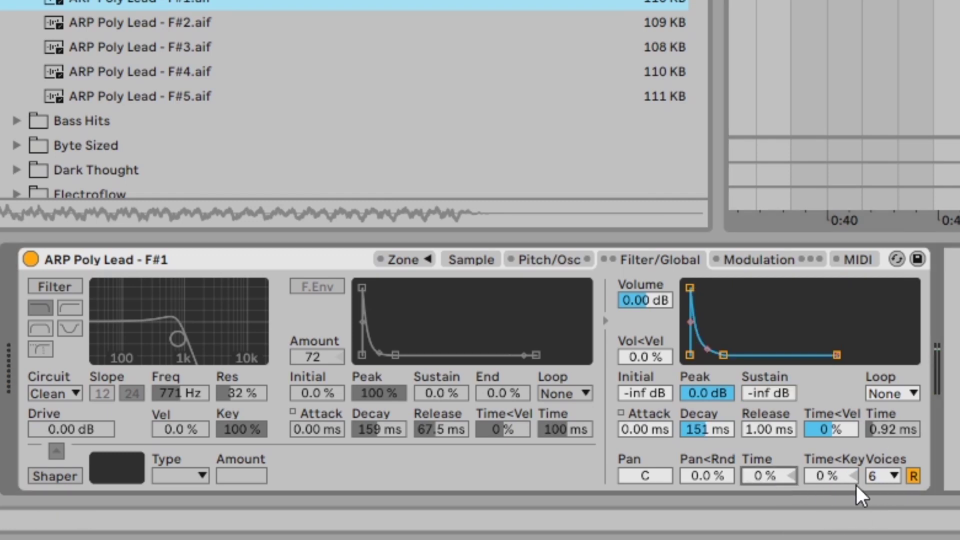
# Step: Stop playback, try limiting the Sampler to 1 voice, and return the voice count to 6
pyautogui.click(875, 477)
pyautogui.click(874, 480)
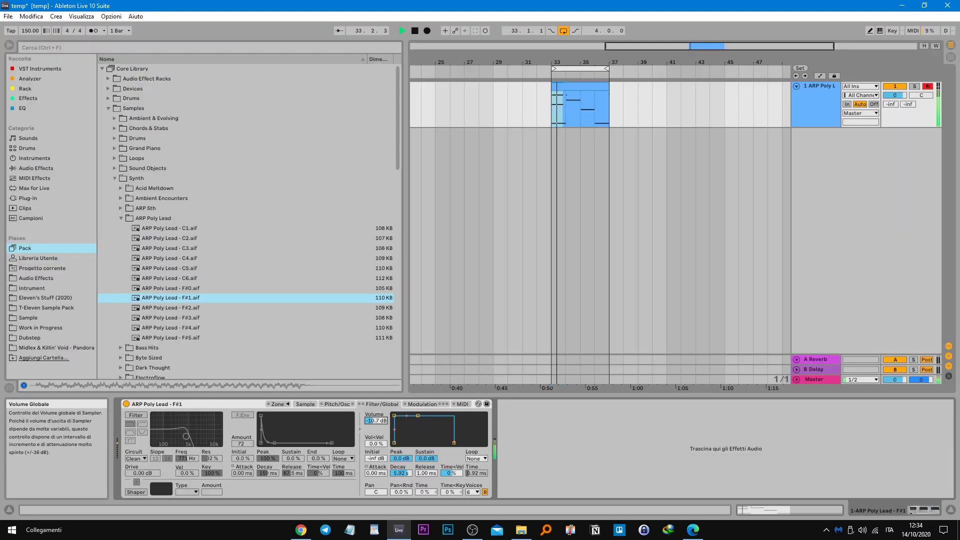
pyautogui.press('space')
pyautogui.click(472, 492)
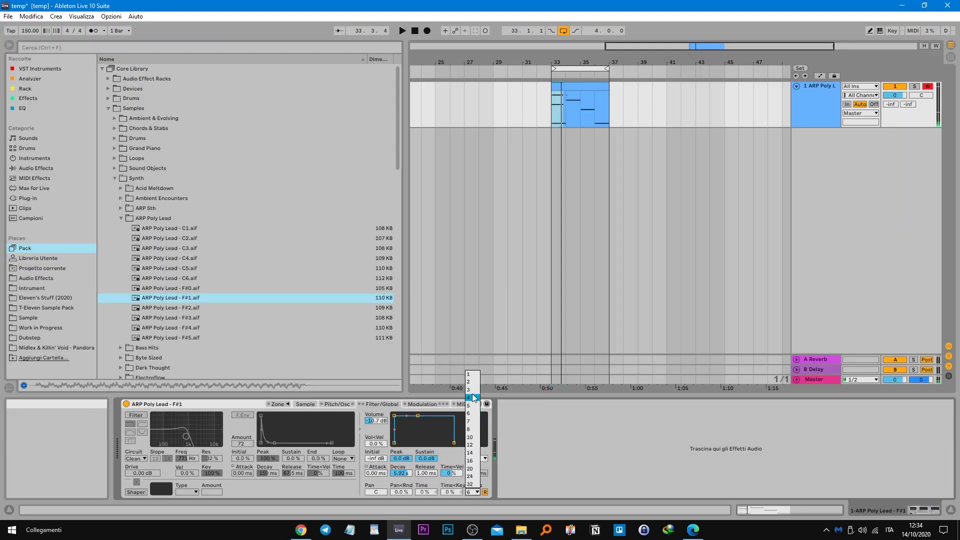
pyautogui.click(472, 374)
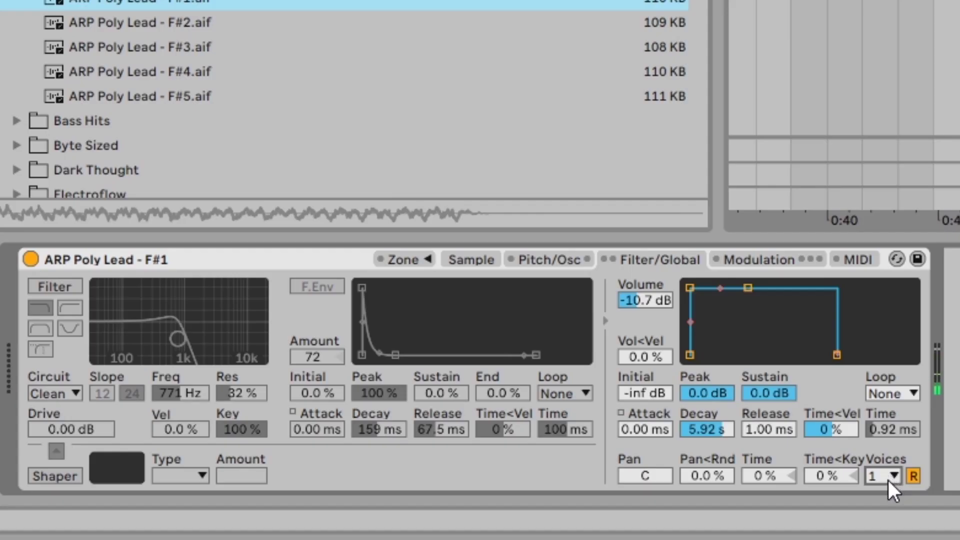
pyautogui.click(888, 480)
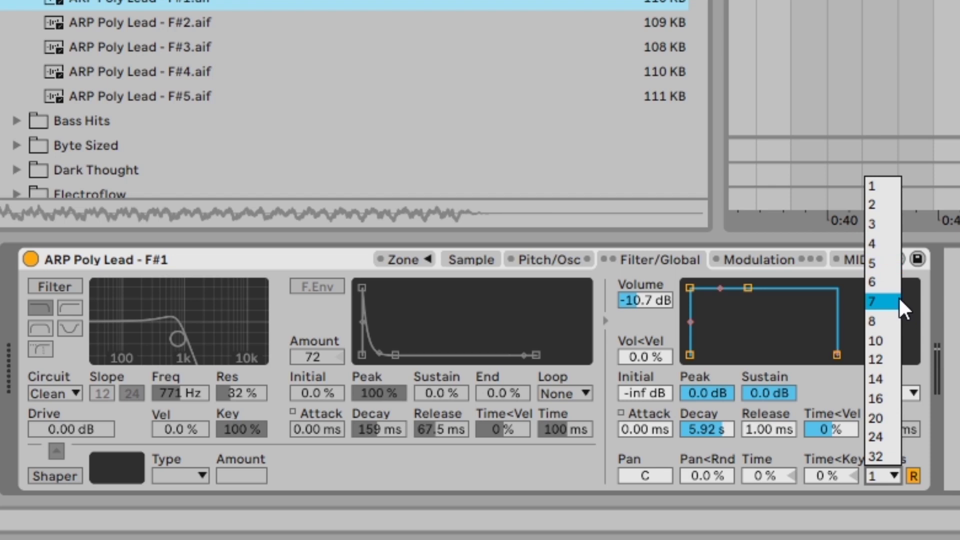
pyautogui.click(893, 281)
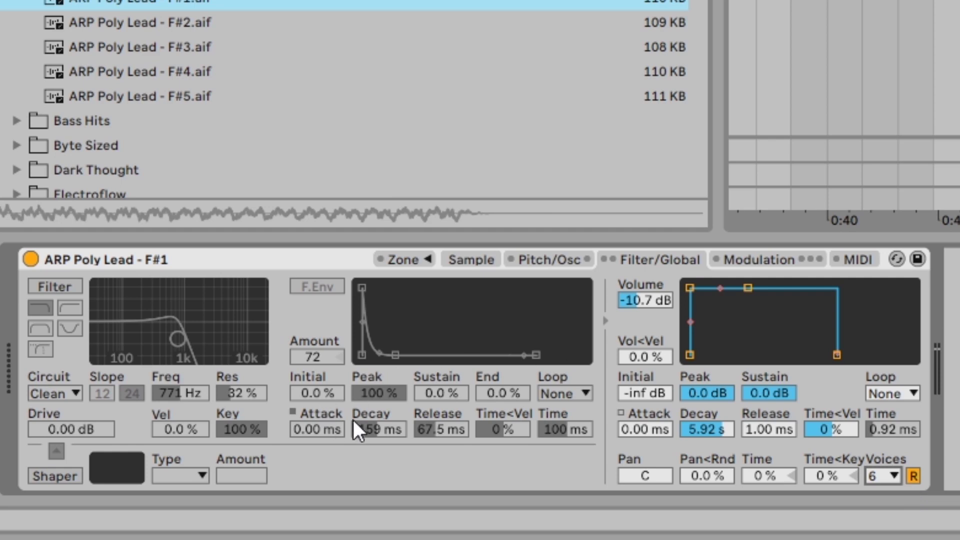
# Step: Enable the Aux envelope in the Modulation section, try a decay of 2.73 s and check its level and loop parameters
pyautogui.click(751, 259)
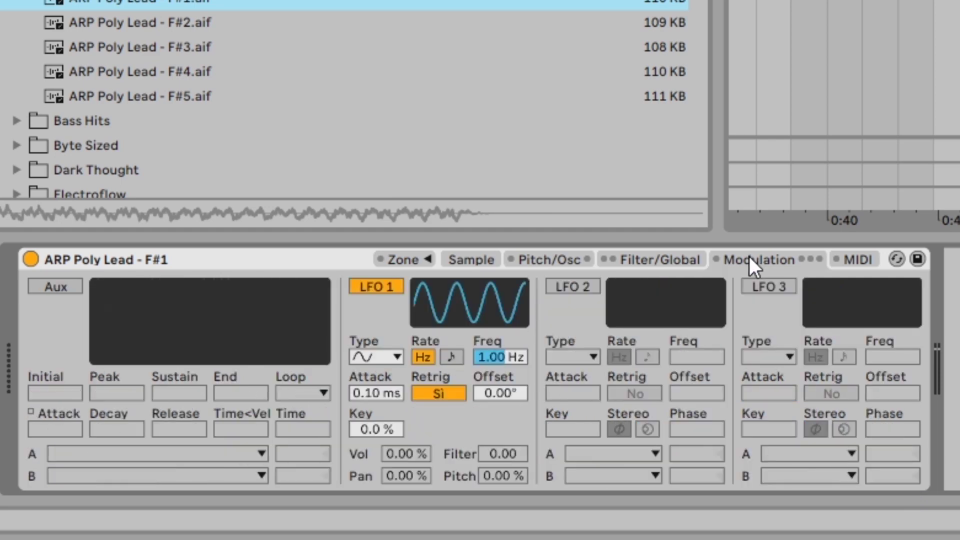
pyautogui.click(55, 287)
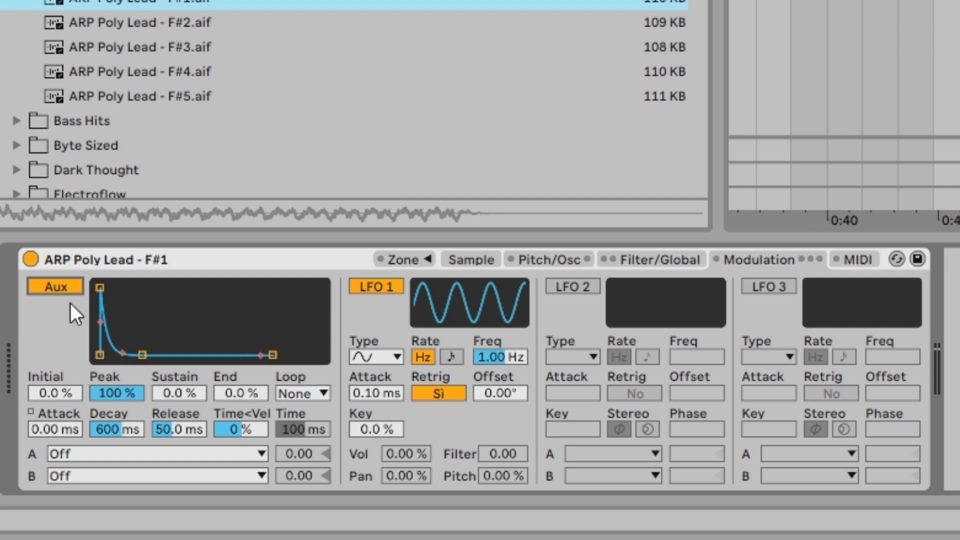
pyautogui.moveTo(142, 355); pyautogui.dragTo(247, 354)
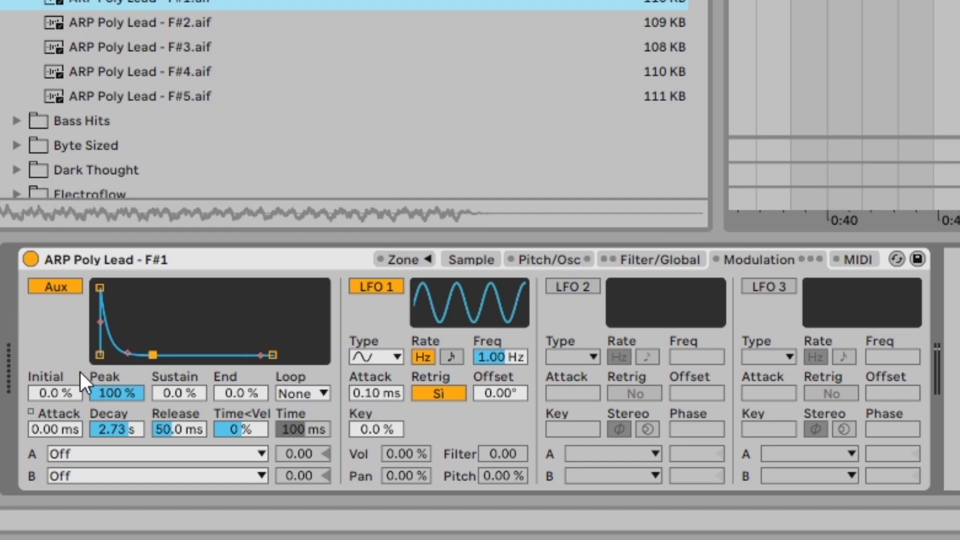
pyautogui.moveTo(112, 391)
pyautogui.mouseDown()
pyautogui.moveTo(112, 419)
pyautogui.moveTo(112, 391)
pyautogui.mouseUp()
pyautogui.click(303, 392)
pyautogui.click(302, 391)
pyautogui.click(242, 398)
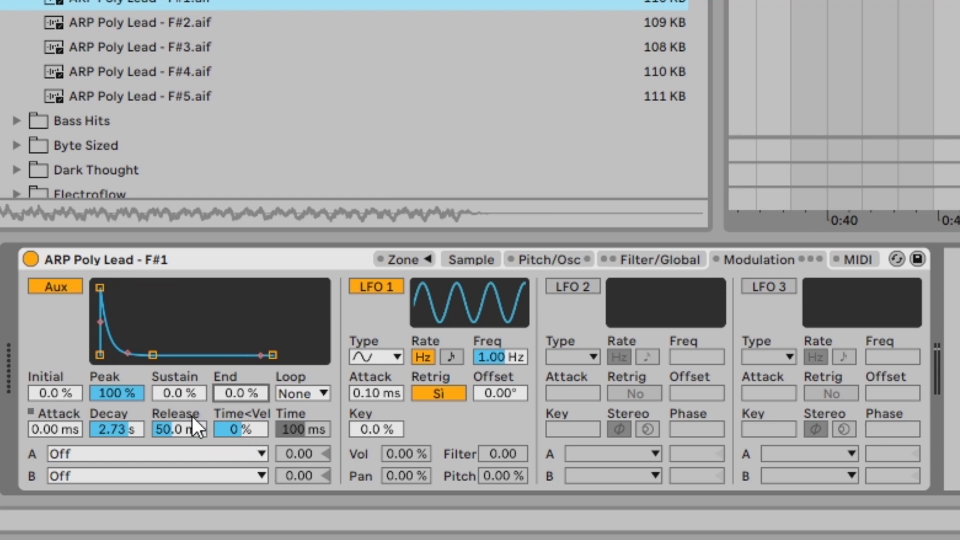
# Step: Try routing the Aux envelope's destination A to Filter Freq
pyautogui.click(172, 452)
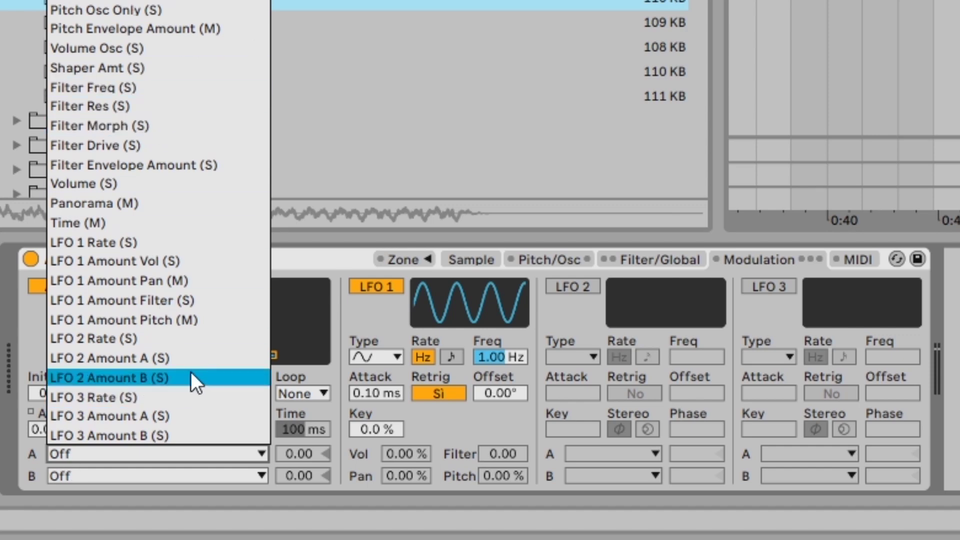
pyautogui.click(122, 89)
pyautogui.moveTo(156, 394); pyautogui.dragTo(157, 434)
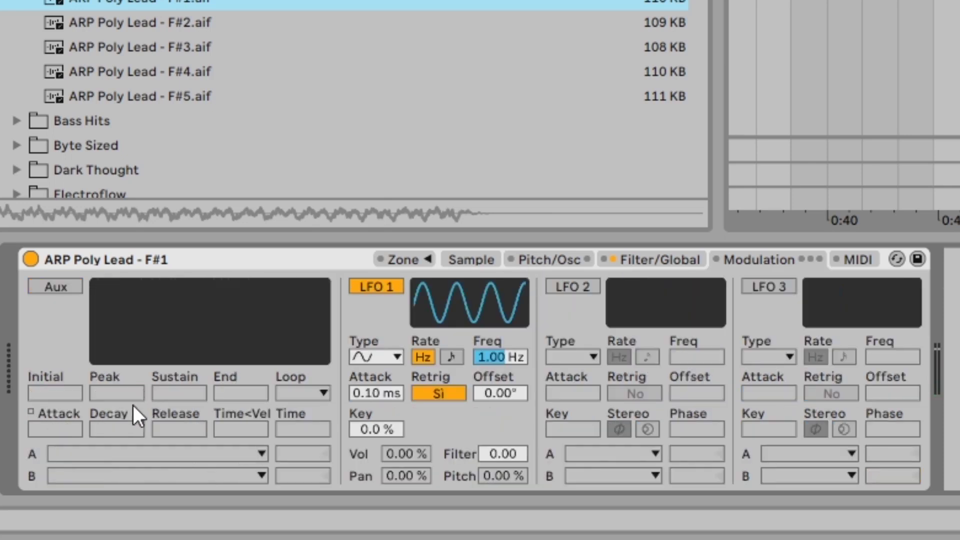
# Step: Enable the Aux envelope, route destination A to Filter Freq with an amount of 100, and set the decay to 2.73 s
pyautogui.click(41, 288)
pyautogui.click(150, 454)
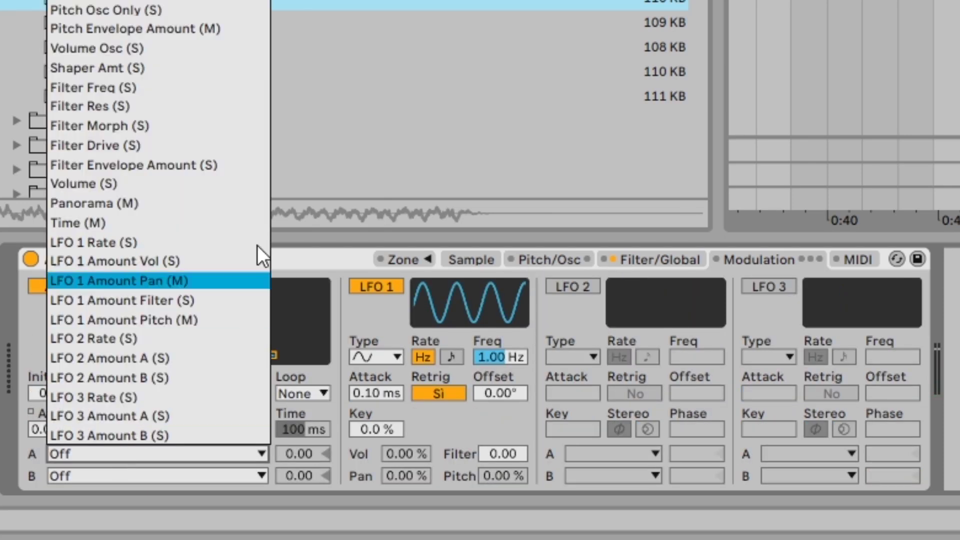
pyautogui.click(248, 86)
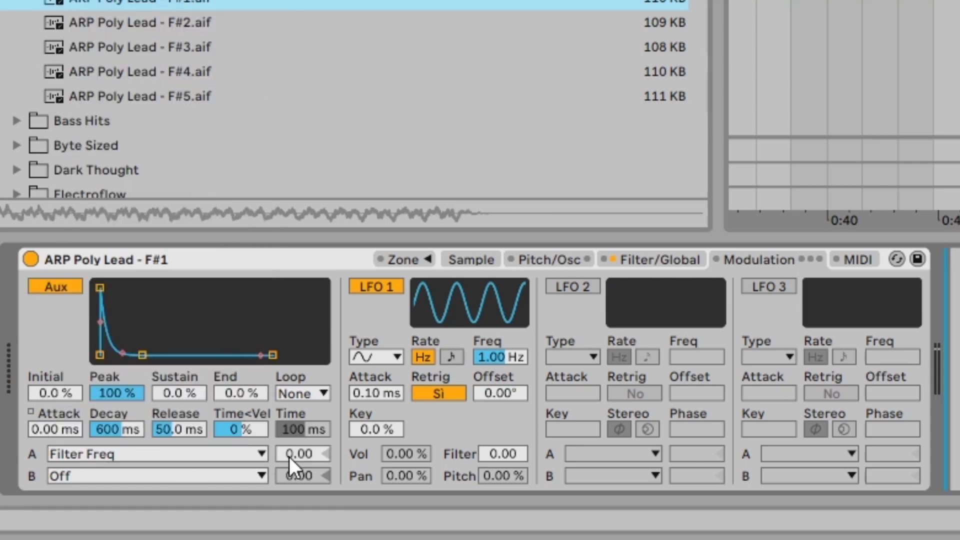
pyautogui.moveTo(289, 457); pyautogui.dragTo(289, 428)
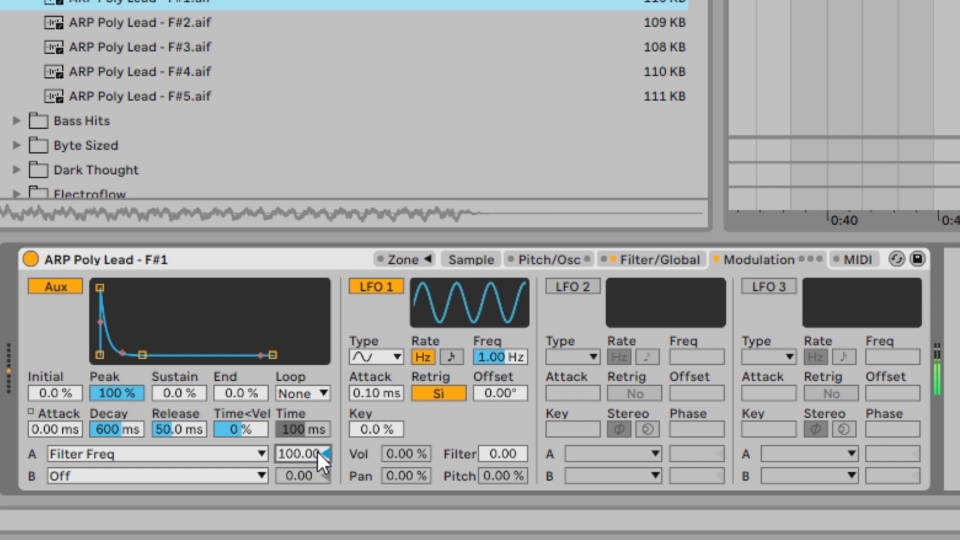
pyautogui.moveTo(143, 355)
pyautogui.mouseDown()
pyautogui.moveTo(122, 355)
pyautogui.moveTo(152, 355)
pyautogui.mouseUp()
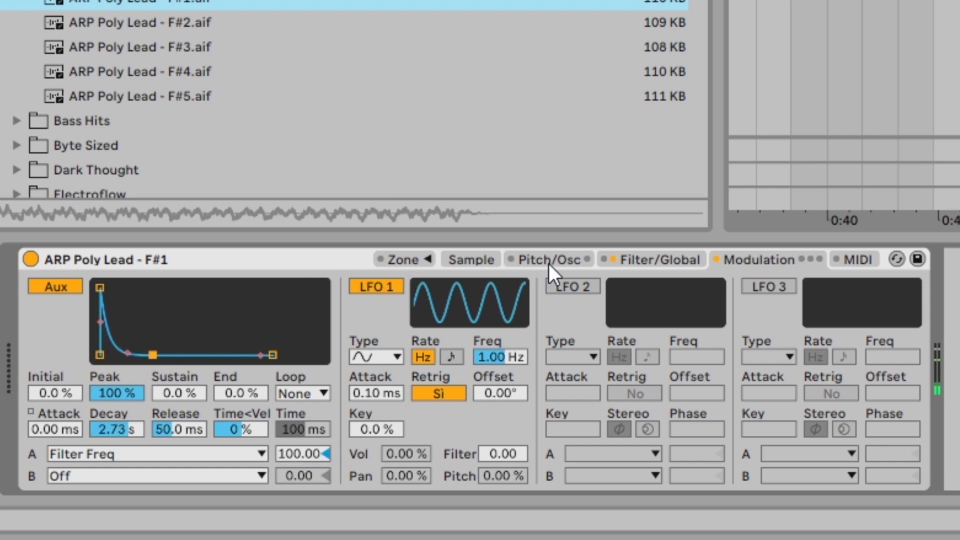
# Step: Disable the filter envelope in the Filter/Global section and return to the Modulation settings
pyautogui.click(477, 260)
pyautogui.click(522, 261)
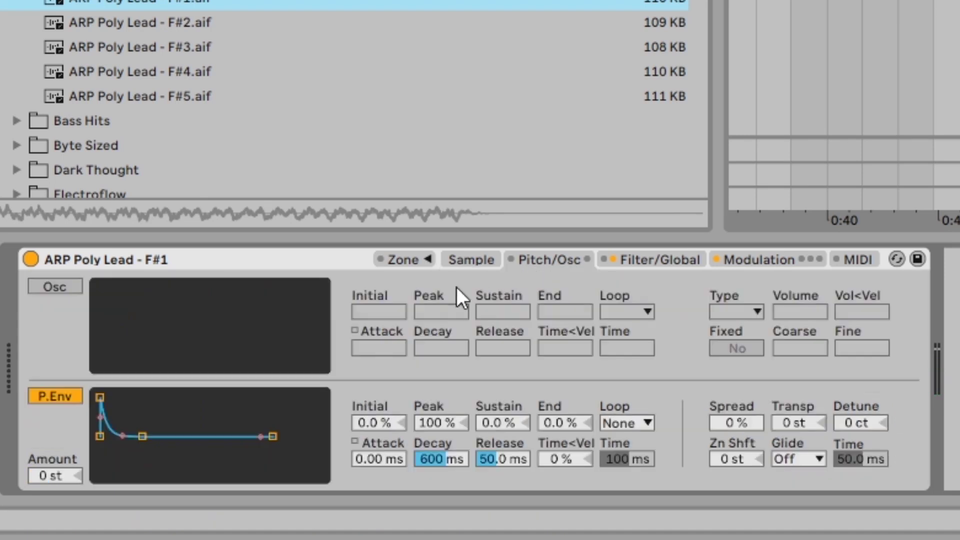
pyautogui.click(618, 258)
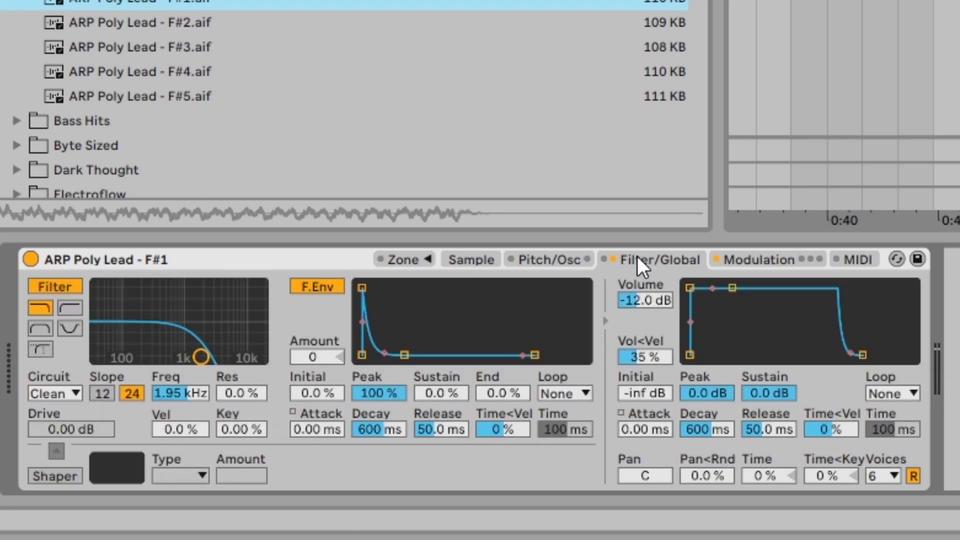
pyautogui.click(324, 291)
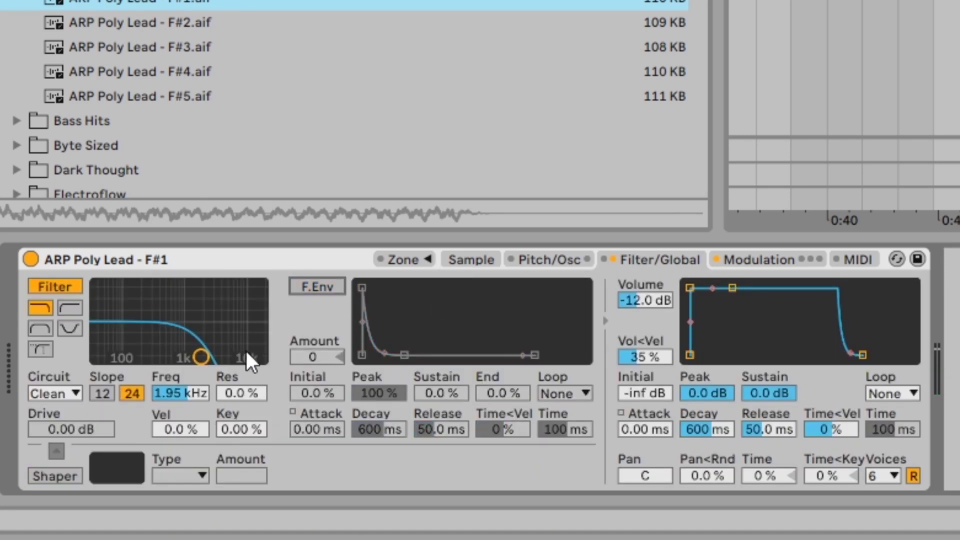
pyautogui.click(733, 261)
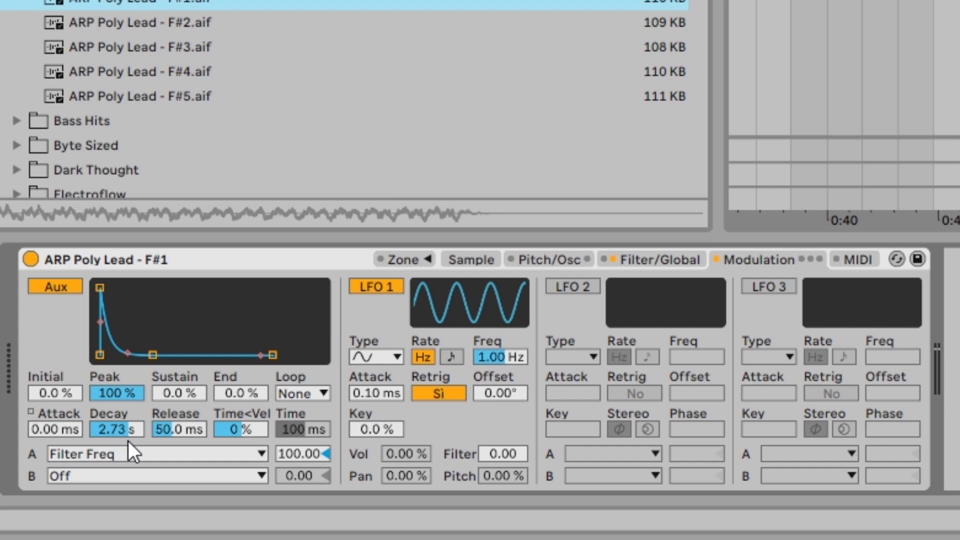
# Step: Route the Aux envelope's destination A to Pitch with an amount of 100 and play it with a decay of 3.32 s
pyautogui.moveTo(123, 429); pyautogui.dragTo(123, 460)
pyautogui.moveTo(302, 455)
pyautogui.mouseDown()
pyautogui.moveTo(302, 537)
pyautogui.moveTo(302, 465)
pyautogui.mouseUp()
pyautogui.click(114, 459)
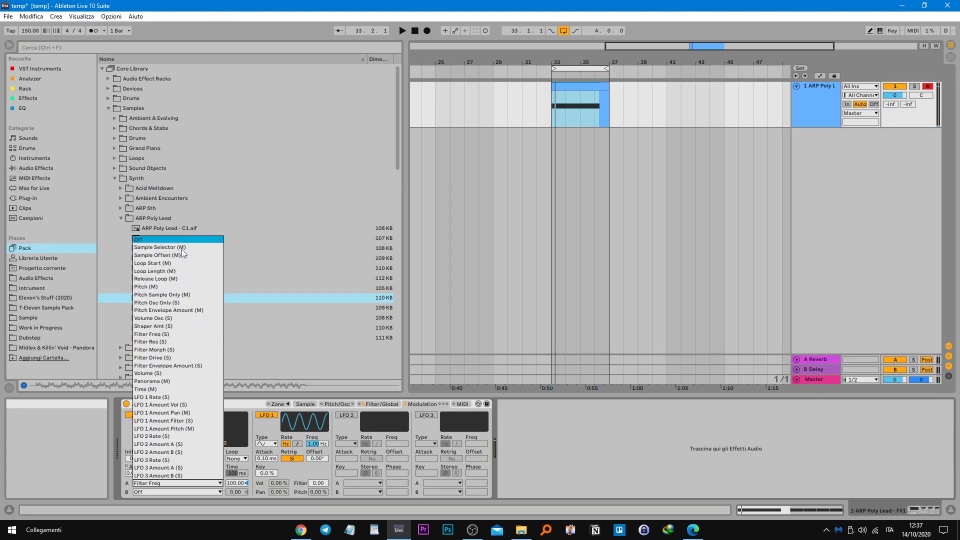
pyautogui.click(180, 285)
pyautogui.press('space')
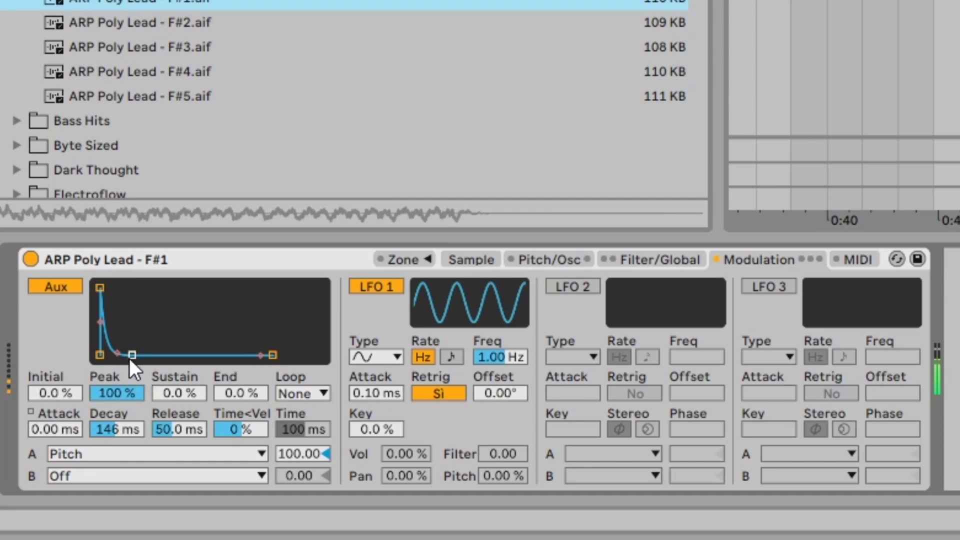
pyautogui.moveTo(168, 442); pyautogui.dragTo(174, 443)
pyautogui.moveTo(150, 355)
pyautogui.mouseDown()
pyautogui.moveTo(161, 355)
pyautogui.moveTo(152, 359)
pyautogui.mouseUp()
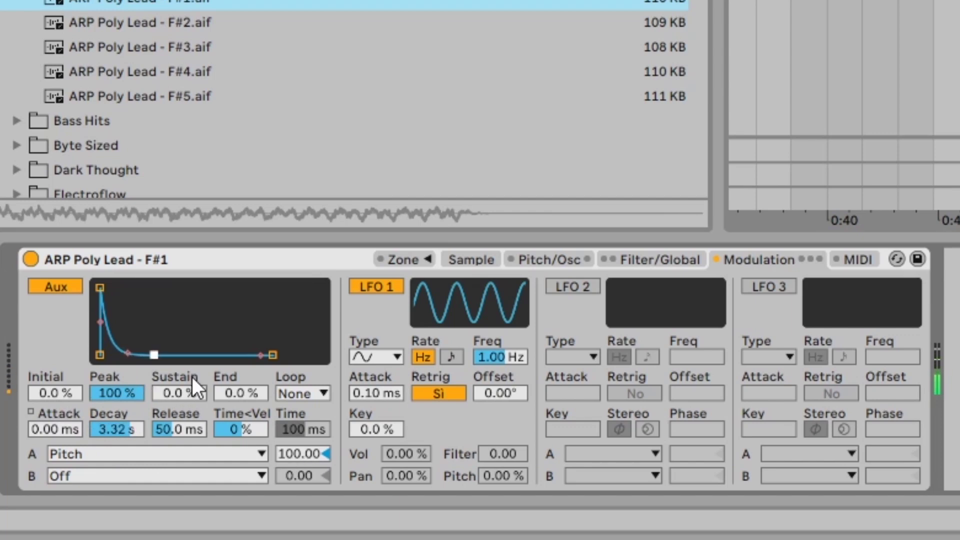
# Step: Set the Aux envelope's time to 28.1 ms, decay to 73.5 ms and destination A amount to 0.00, leaving destination B off
pyautogui.click(282, 392)
pyautogui.click(289, 427)
pyautogui.moveTo(302, 437); pyautogui.dragTo(302, 473)
pyautogui.moveTo(119, 429); pyautogui.dragTo(120, 478)
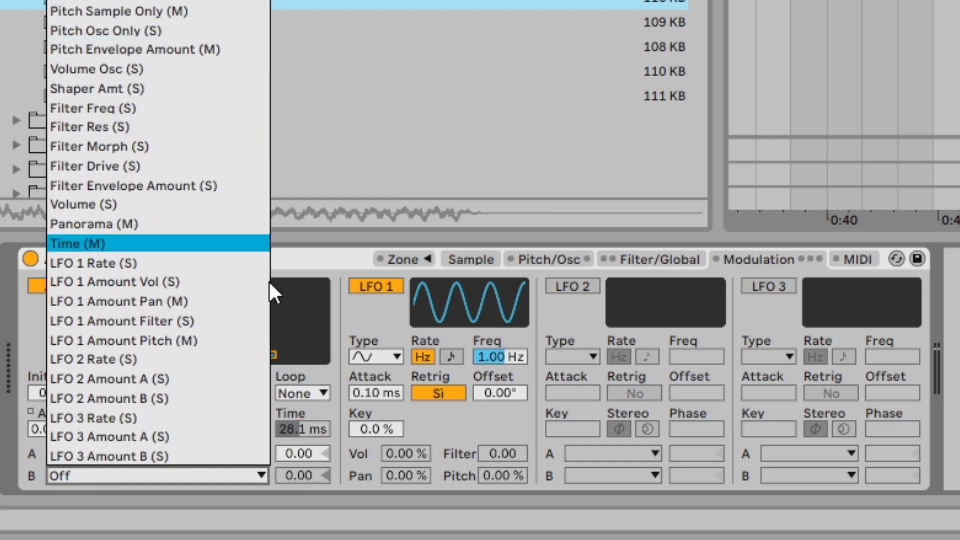
pyautogui.click(272, 435)
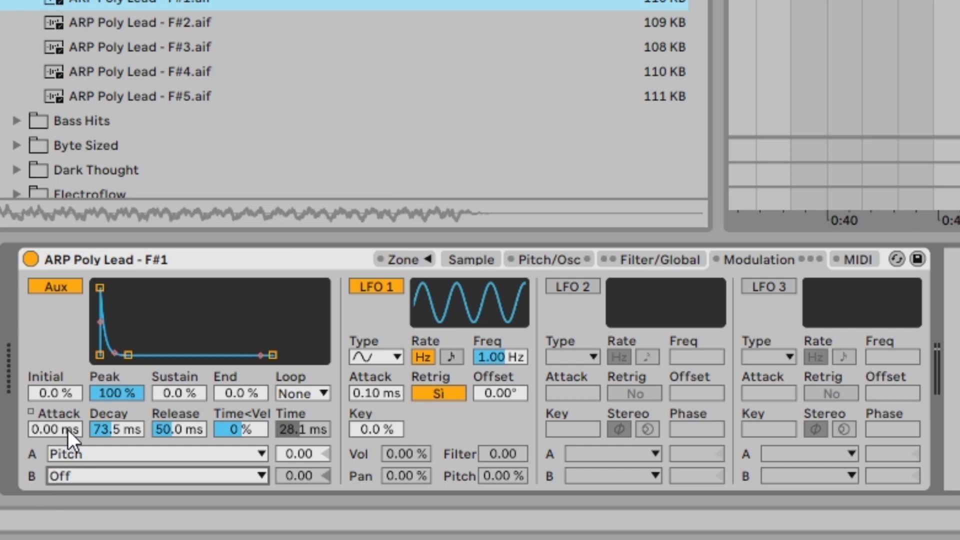
# Step: Disable the Aux envelope and switch LFO 1 off and back on
pyautogui.click(56, 286)
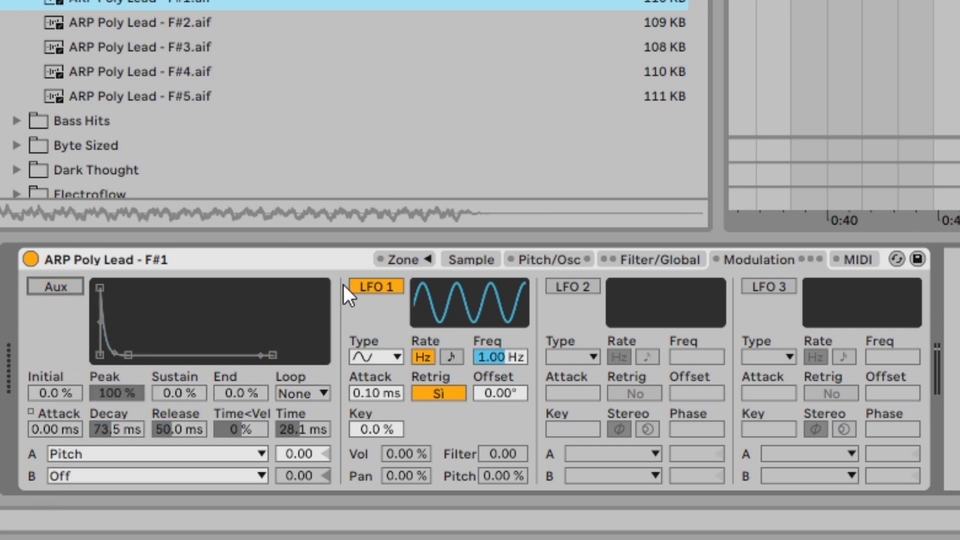
pyautogui.click(375, 287)
pyautogui.click(375, 286)
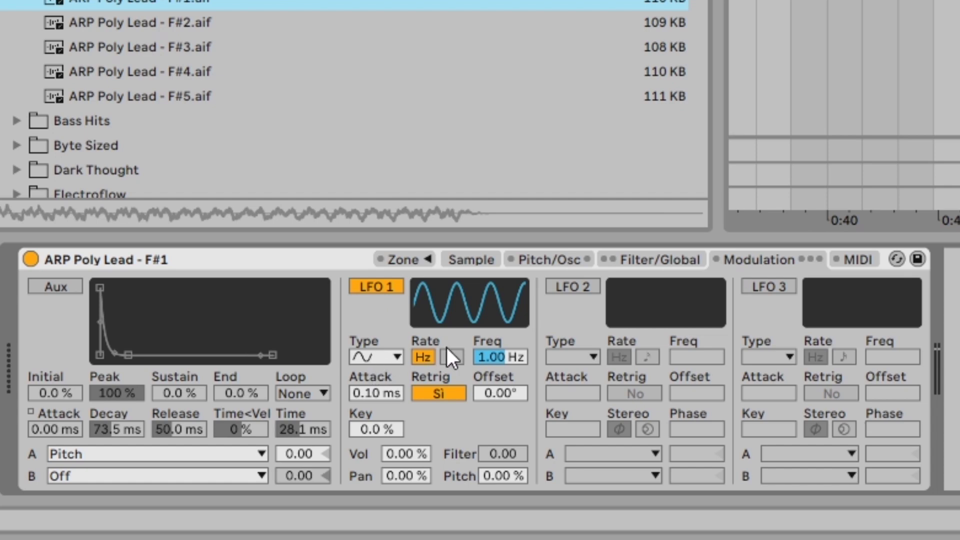
# Step: Try the square waveform on LFO 1 and return its type to sine
pyautogui.moveTo(500, 357)
pyautogui.mouseDown()
pyautogui.moveTo(500, 425)
pyautogui.moveTo(500, 300)
pyautogui.moveTo(515, 364)
pyautogui.mouseUp()
pyautogui.click(394, 357)
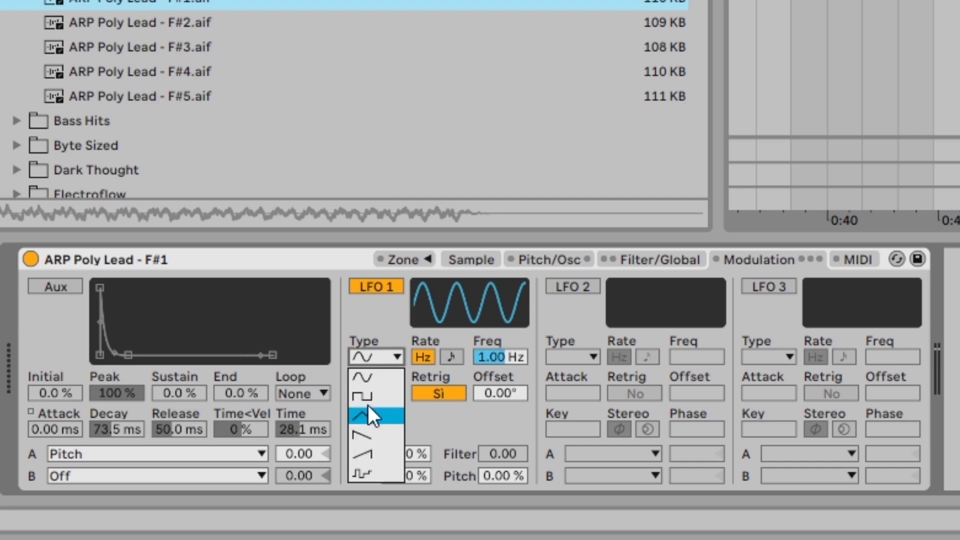
pyautogui.click(362, 396)
pyautogui.click(372, 357)
pyautogui.click(362, 377)
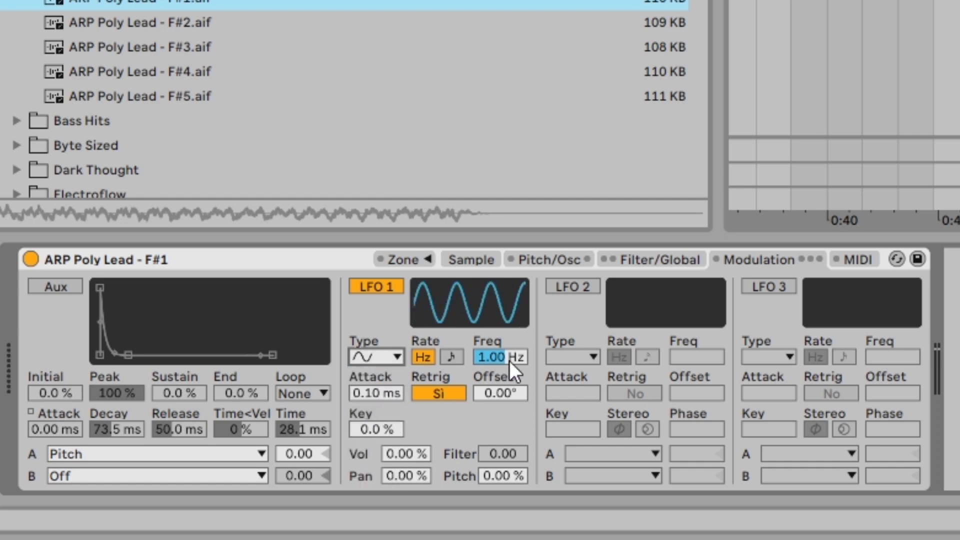
# Step: Play with LFO 1's frequency at 5.90 Hz, toggle its retrigger off and on, and set the frequency to 4.59 Hz
pyautogui.moveTo(509, 361); pyautogui.dragTo(508, 330)
pyautogui.click(434, 398)
pyautogui.click(434, 398)
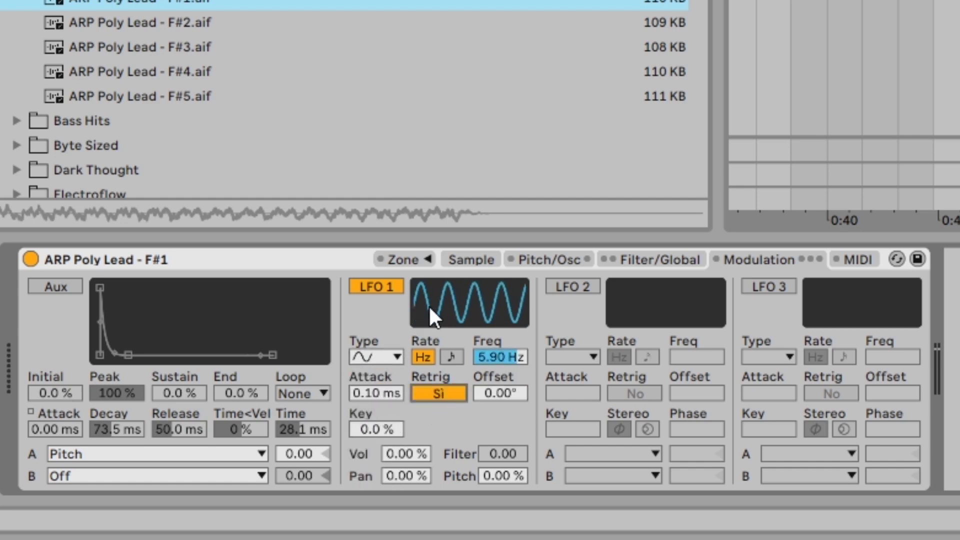
pyautogui.moveTo(382, 396)
pyautogui.mouseDown()
pyautogui.moveTo(382, 345)
pyautogui.moveTo(383, 396)
pyautogui.mouseUp()
pyautogui.moveTo(370, 430)
pyautogui.mouseDown()
pyautogui.moveTo(371, 380)
pyautogui.moveTo(371, 431)
pyautogui.mouseUp()
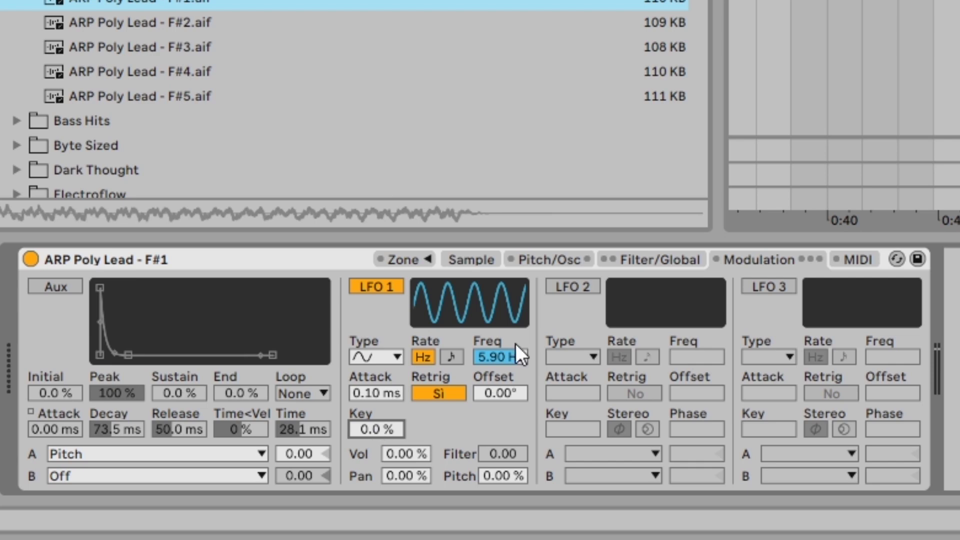
pyautogui.moveTo(502, 359); pyautogui.dragTo(502, 375)
pyautogui.moveTo(500, 393)
pyautogui.mouseDown()
pyautogui.moveTo(500, 347)
pyautogui.moveTo(500, 393)
pyautogui.mouseUp()
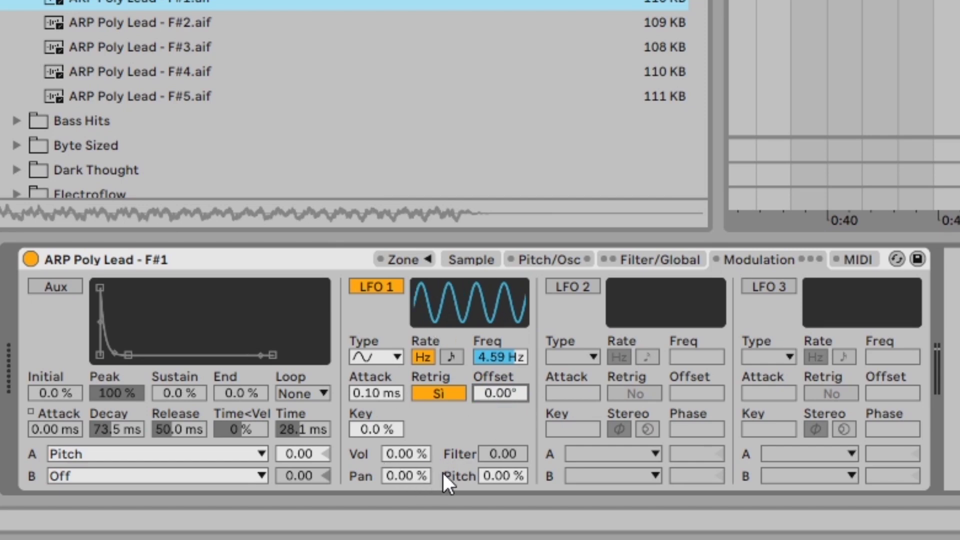
# Step: Try LFO 1's pitch modulation at 100 % with a 1.31 Hz frequency and reset the pitch amount to 0.00 %
pyautogui.moveTo(515, 475); pyautogui.dragTo(516, 440)
pyautogui.moveTo(499, 355); pyautogui.dragTo(499, 388)
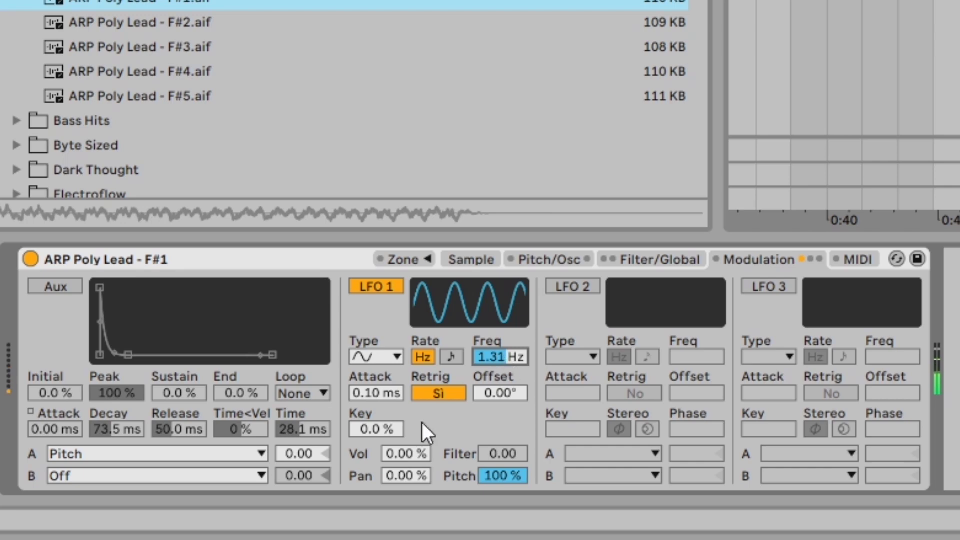
pyautogui.click(519, 478)
pyautogui.press('Delete')
# Step: Enable the filter in the Filter/Global section and set LFO 1 to filter amount 24.0, volume amount 100 % and frequency 4.59 Hz
pyautogui.moveTo(514, 455); pyautogui.dragTo(514, 444)
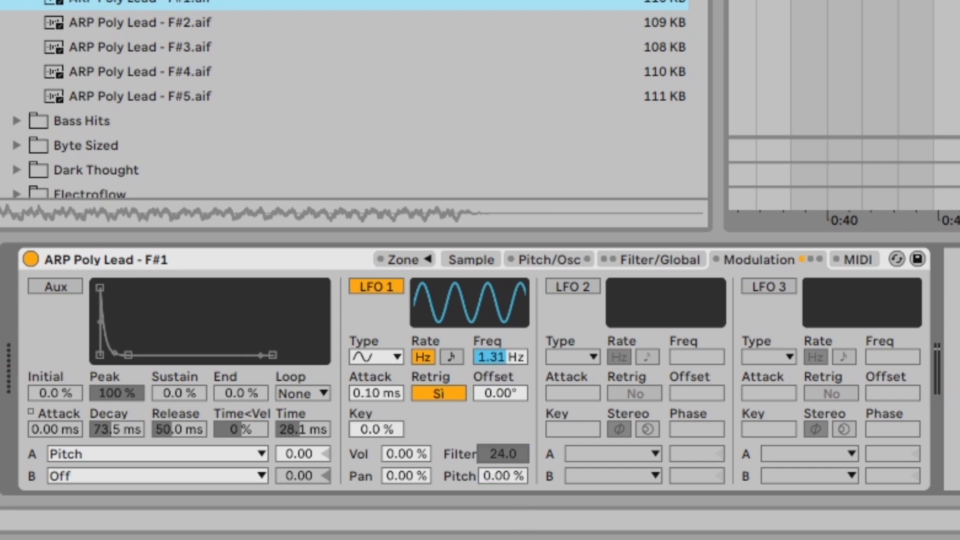
pyautogui.click(660, 253)
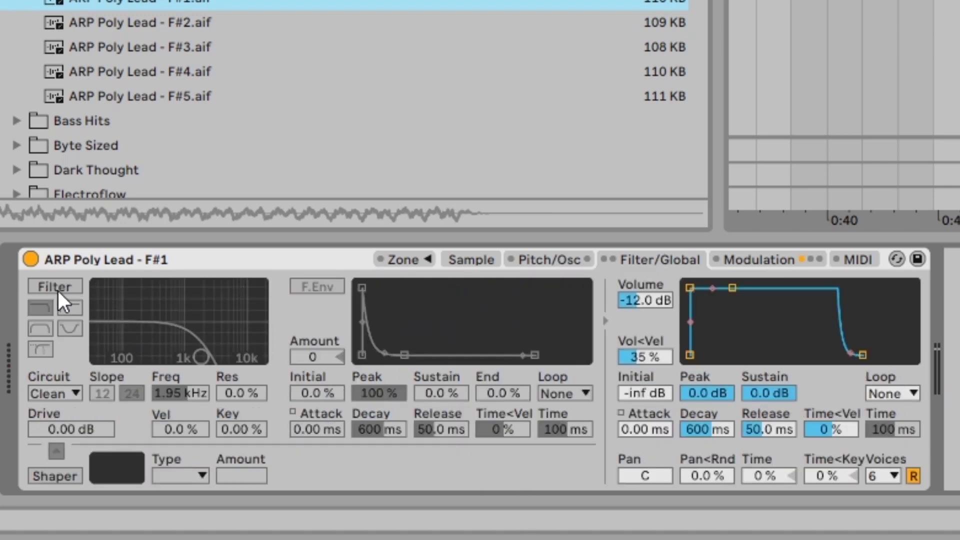
pyautogui.click(743, 259)
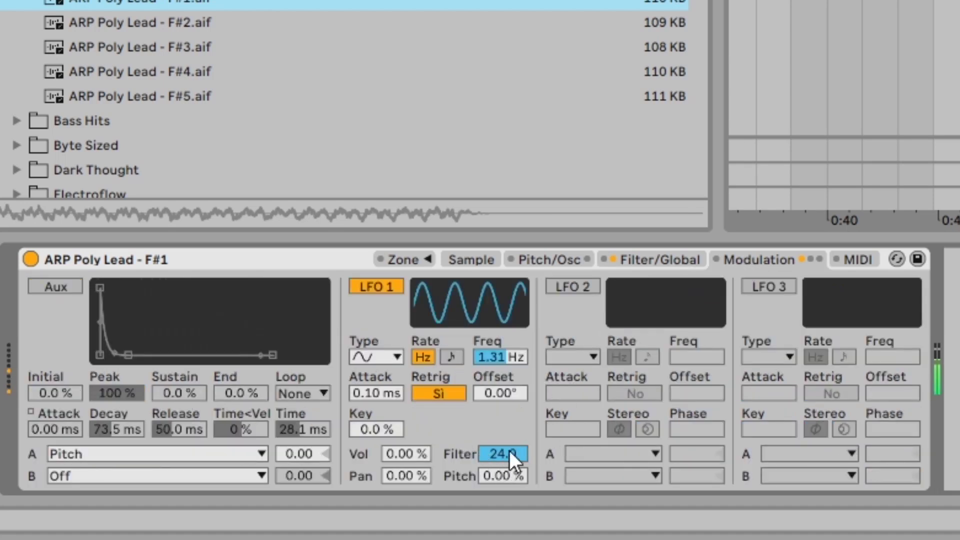
pyautogui.moveTo(491, 355); pyautogui.dragTo(499, 327)
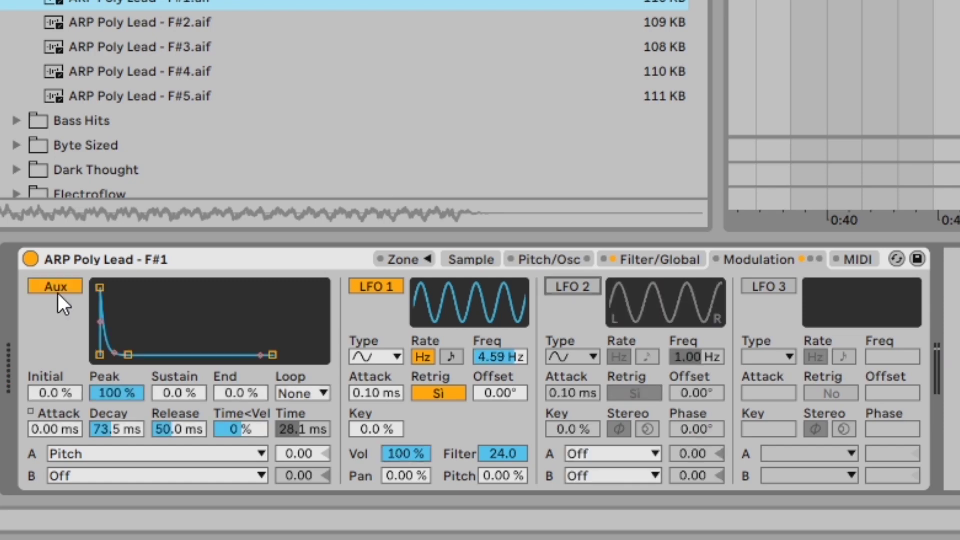
# Step: Turn the Aux envelope on and route its destination A to LFO 1 Rate
pyautogui.click(57, 290)
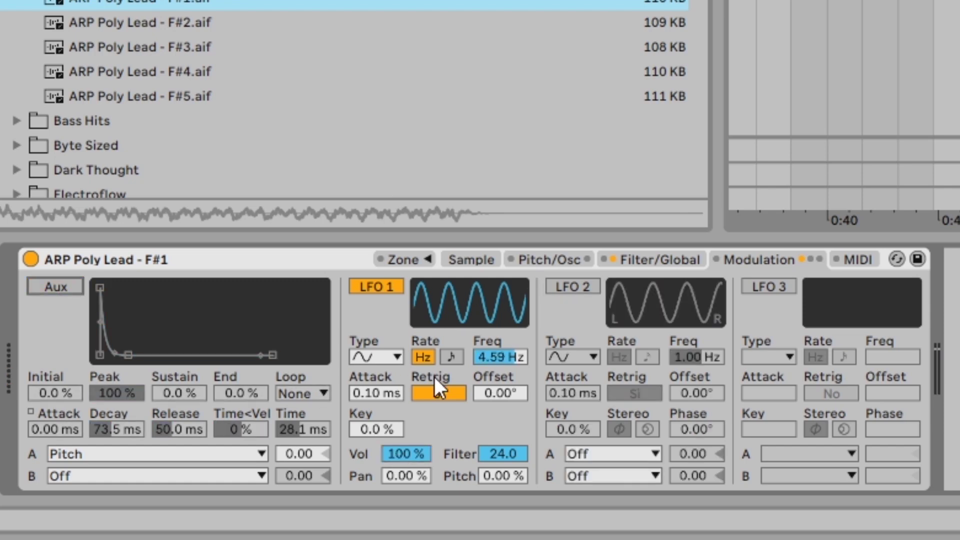
pyautogui.click(68, 292)
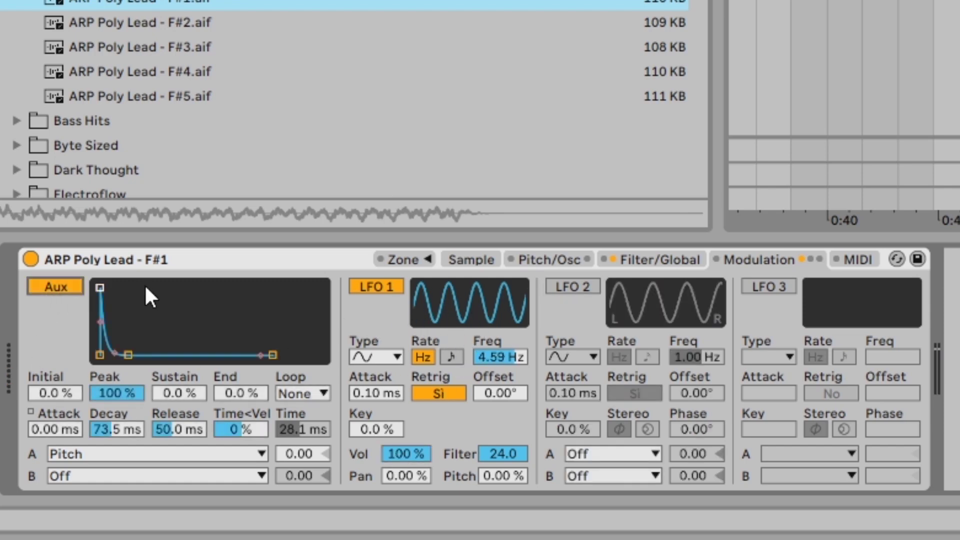
pyautogui.click(134, 456)
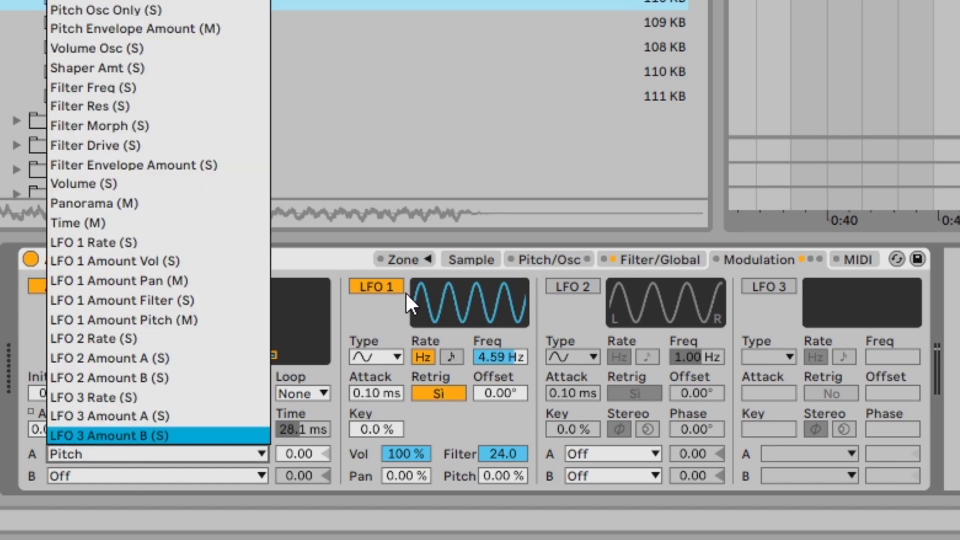
pyautogui.click(188, 244)
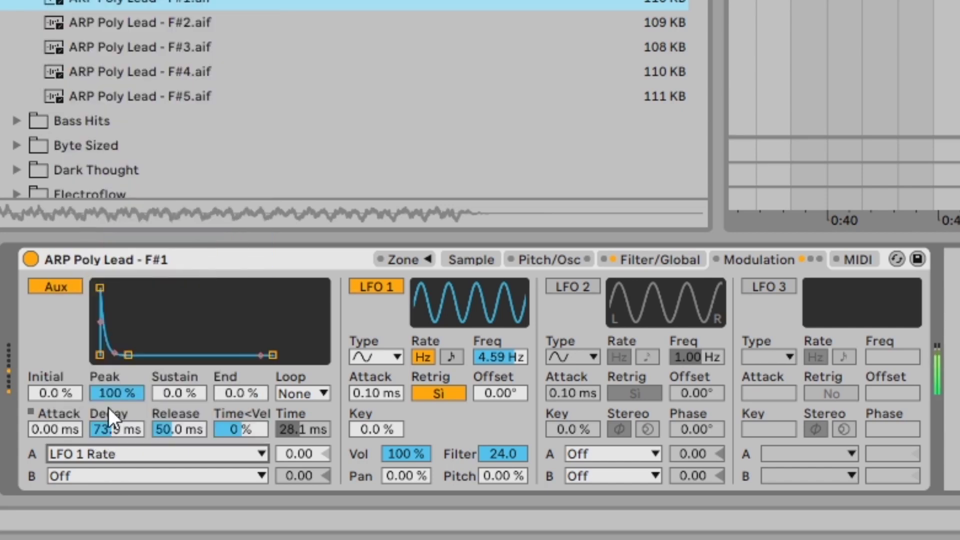
# Step: Set the Aux envelope's destination A amount to 100 and decay to 33.6 s, and disable the envelope
pyautogui.moveTo(127, 355); pyautogui.dragTo(118, 355)
pyautogui.moveTo(296, 451); pyautogui.dragTo(296, 395)
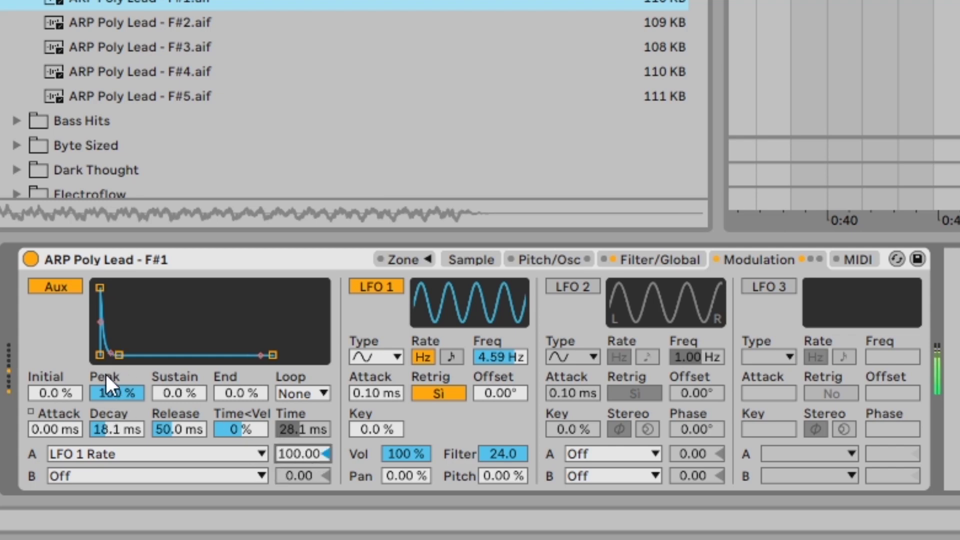
pyautogui.moveTo(119, 355); pyautogui.dragTo(170, 355)
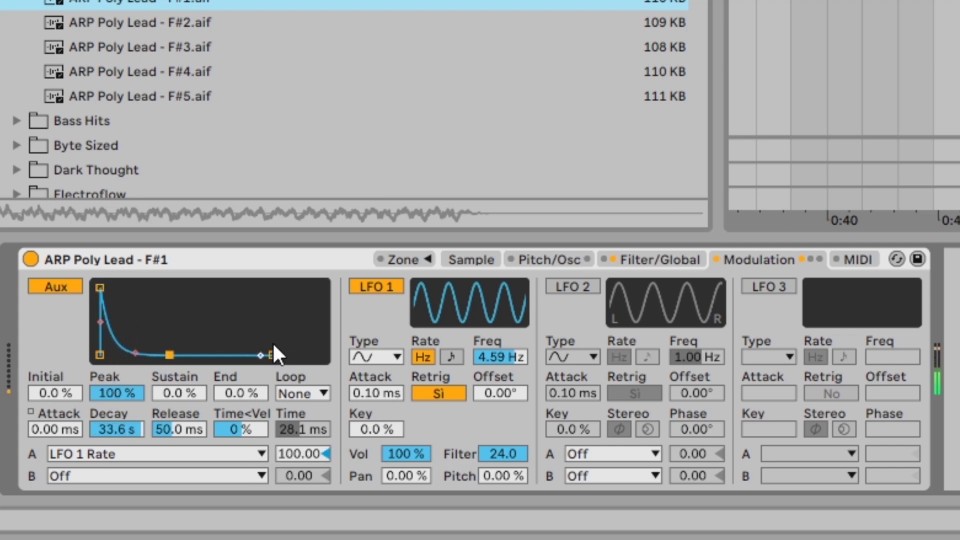
pyautogui.click(76, 283)
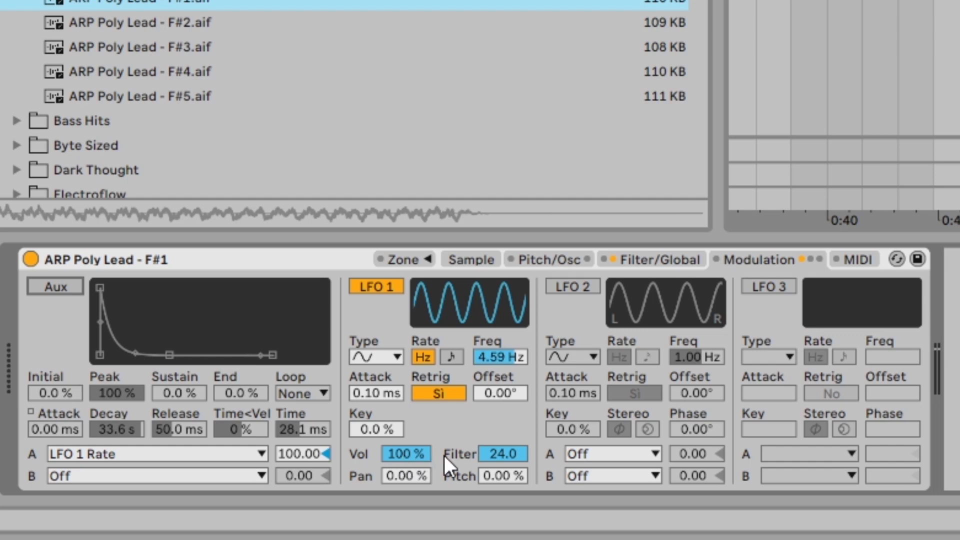
# Step: Enable LFO 2 and route its destination A to Filter Freq
pyautogui.click(581, 287)
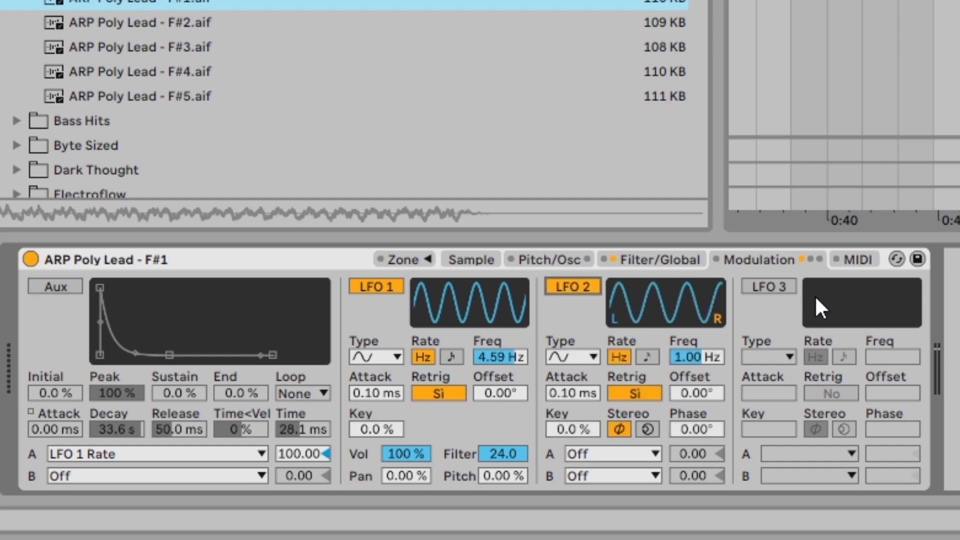
pyautogui.click(610, 453)
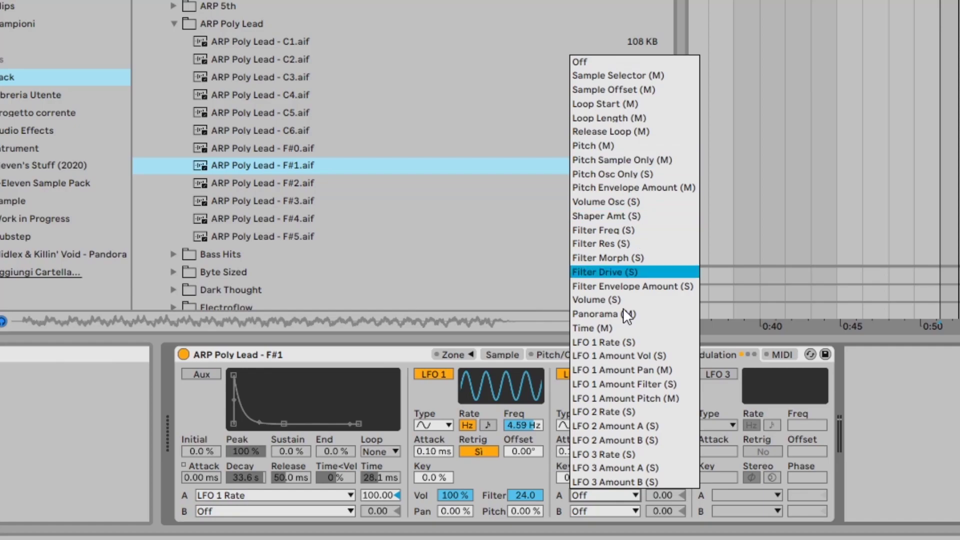
pyautogui.click(643, 496)
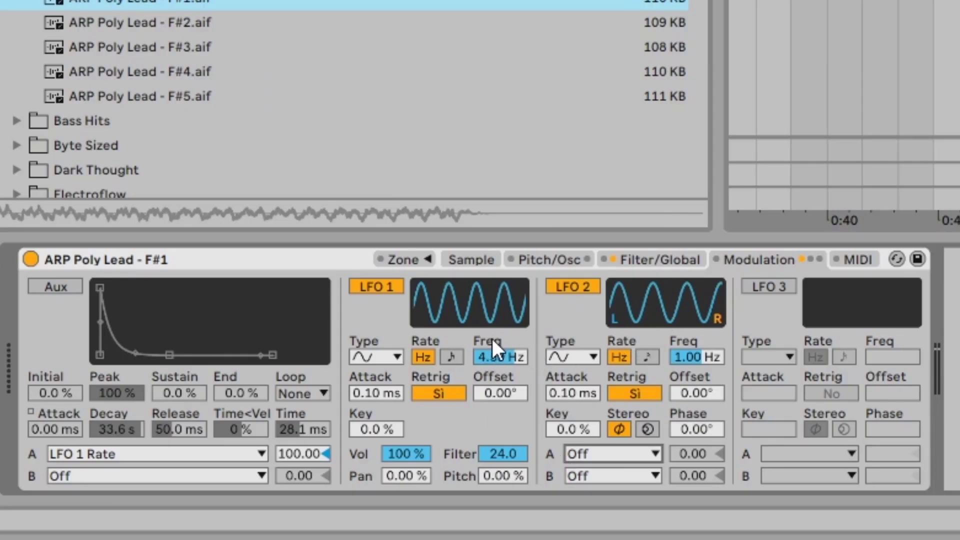
pyautogui.click(590, 454)
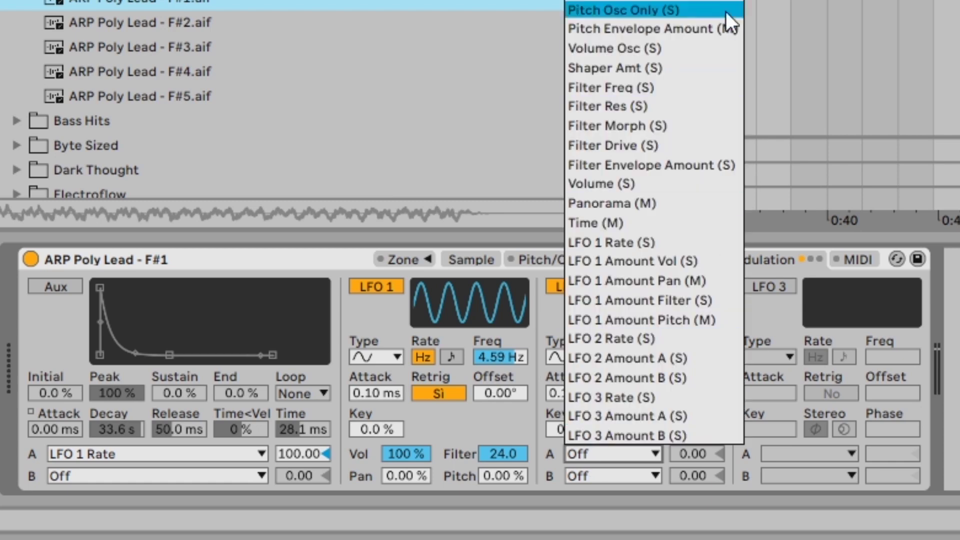
pyautogui.click(696, 89)
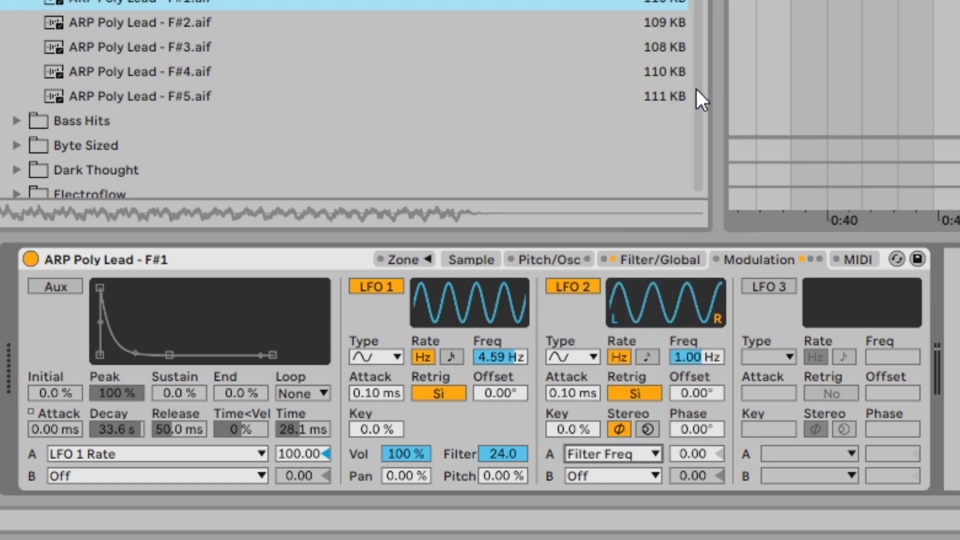
# Step: Set LFO 2's destination A amount to 100 and frequency to 7.12 Hz, and switch its rate to tempo-synced 1/16
pyautogui.moveTo(689, 356); pyautogui.dragTo(690, 279)
pyautogui.moveTo(692, 453); pyautogui.dragTo(726, 446)
pyautogui.moveTo(713, 355); pyautogui.dragTo(713, 400)
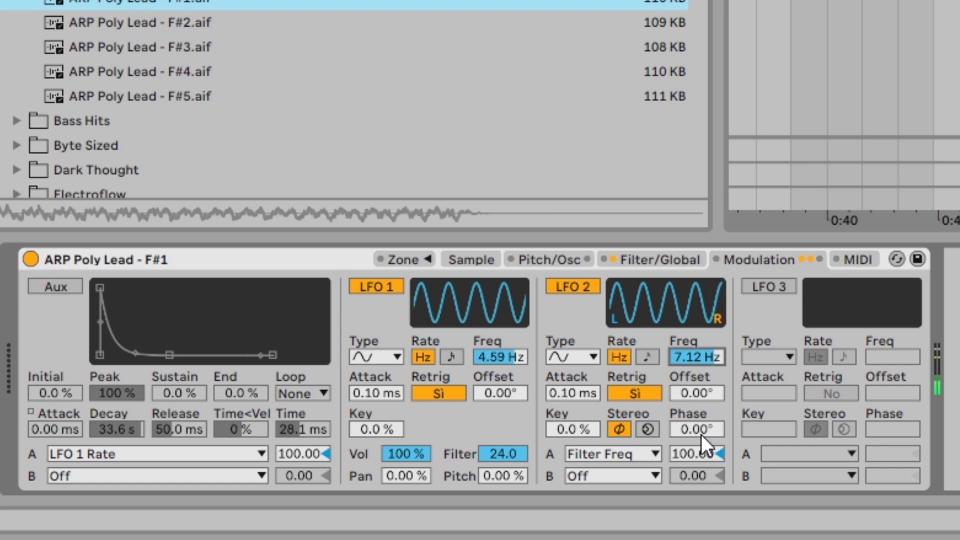
pyautogui.click(704, 418)
pyautogui.moveTo(701, 432); pyautogui.dragTo(701, 382)
pyautogui.click(647, 357)
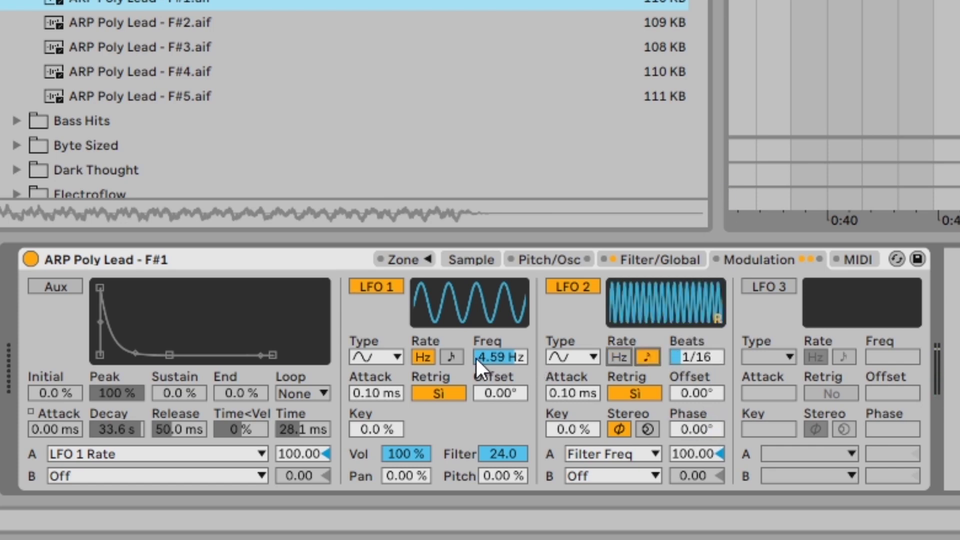
# Step: Try the tempo-synced rate on LFO 1 at 1/16 and return it to Hz
pyautogui.click(456, 359)
pyautogui.click(422, 359)
pyautogui.click(452, 360)
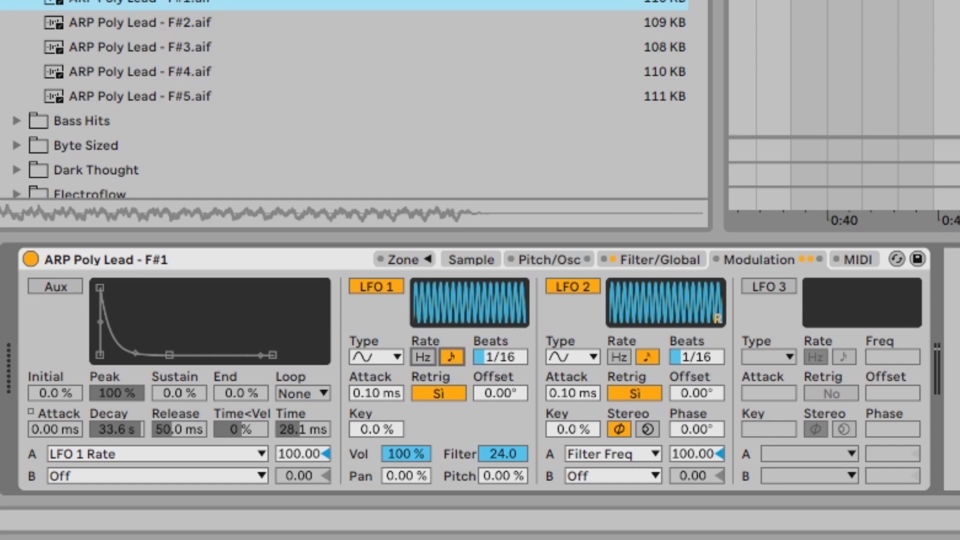
pyautogui.moveTo(499, 357); pyautogui.dragTo(500, 340)
pyautogui.click(432, 359)
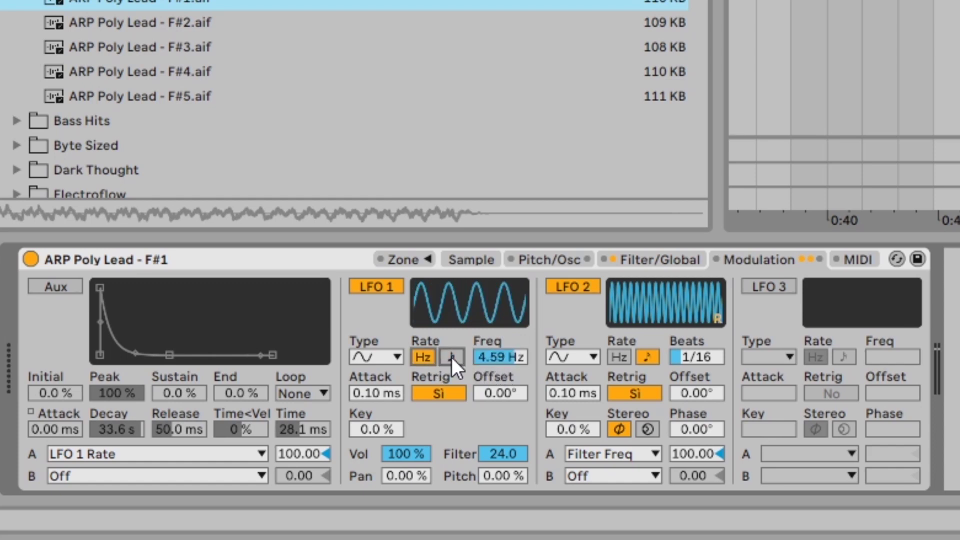
# Step: In the MIDI section, route the Key modulation's destination A to Volume and adjust its amount
pyautogui.click(839, 260)
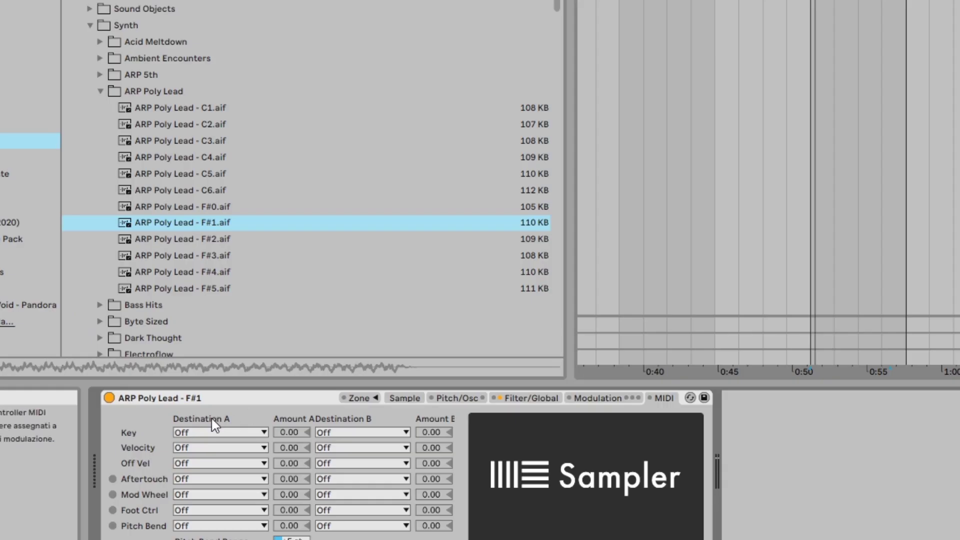
pyautogui.click(160, 311)
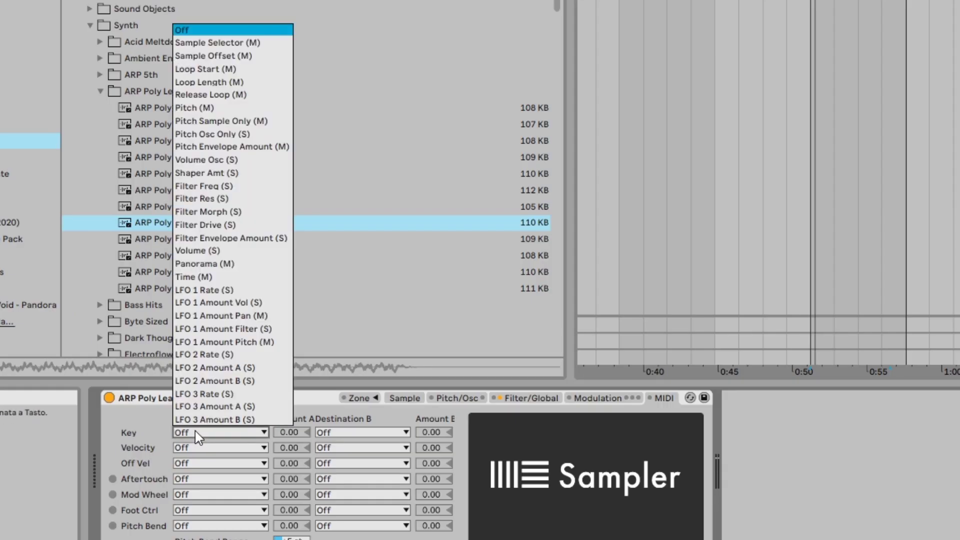
pyautogui.click(238, 252)
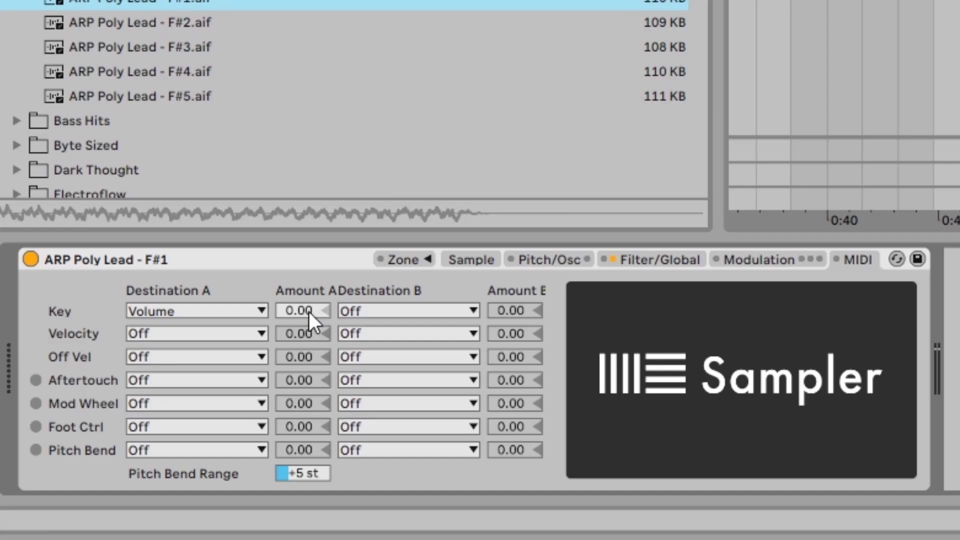
pyautogui.moveTo(300, 316); pyautogui.dragTo(320, 314)
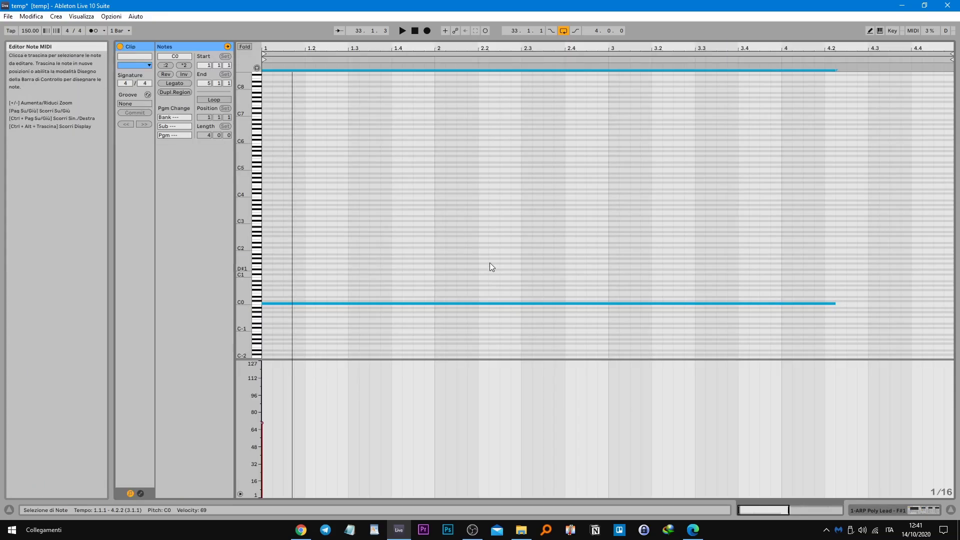
# Step: Transpose the clip's long note up by octaves to C4 and back down to audition the Key modulation
pyautogui.moveTo(490, 267); pyautogui.dragTo(493, 325)
pyautogui.hotkey('shift', 'Up')
pyautogui.hotkey('shift', 'Up')
pyautogui.hotkey('shift', 'Up')
pyautogui.press('space')
pyautogui.hotkey('shift', 'Up')
pyautogui.hotkey('shift', 'Up')
pyautogui.hotkey('shift', 'Up')
pyautogui.hotkey('shift', 'Up')
pyautogui.hotkey('shift', 'Up')
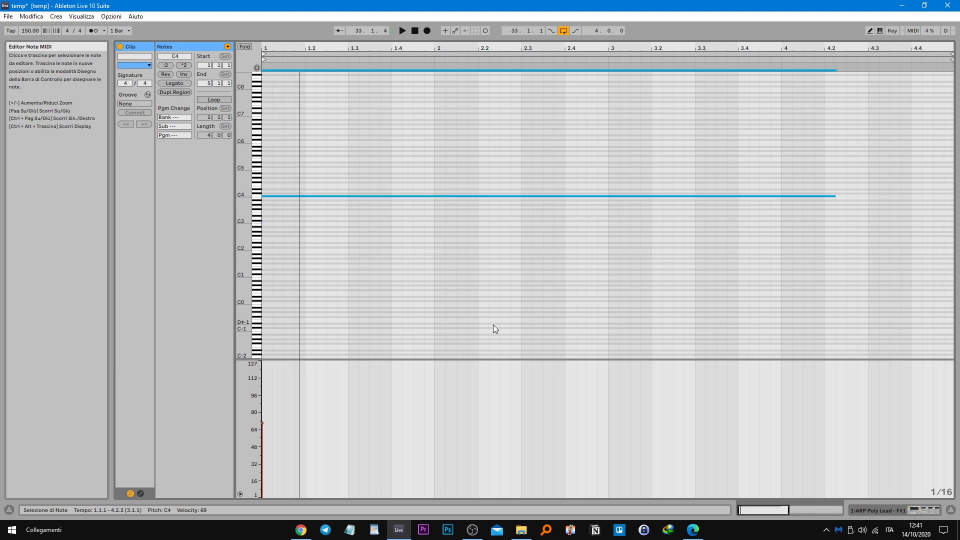
pyautogui.hotkey('shift', 'Down')
pyautogui.hotkey('shift', 'Down')
pyautogui.hotkey('shift', 'Down')
pyautogui.hotkey('shift', 'Down')
pyautogui.hotkey('shift', 'Down')
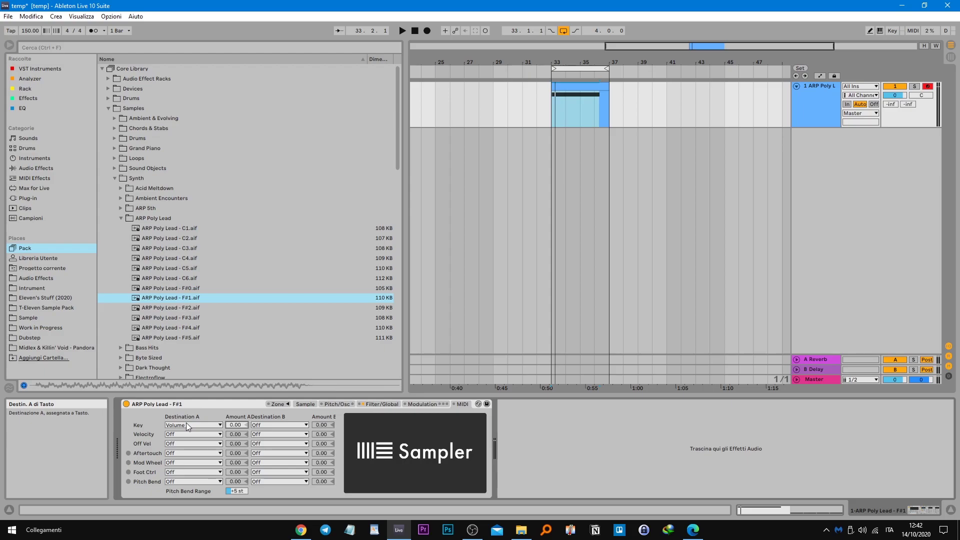
# Step: Route the Key modulation's destination B to Pitch with an amount of 51.00
pyautogui.click(270, 425)
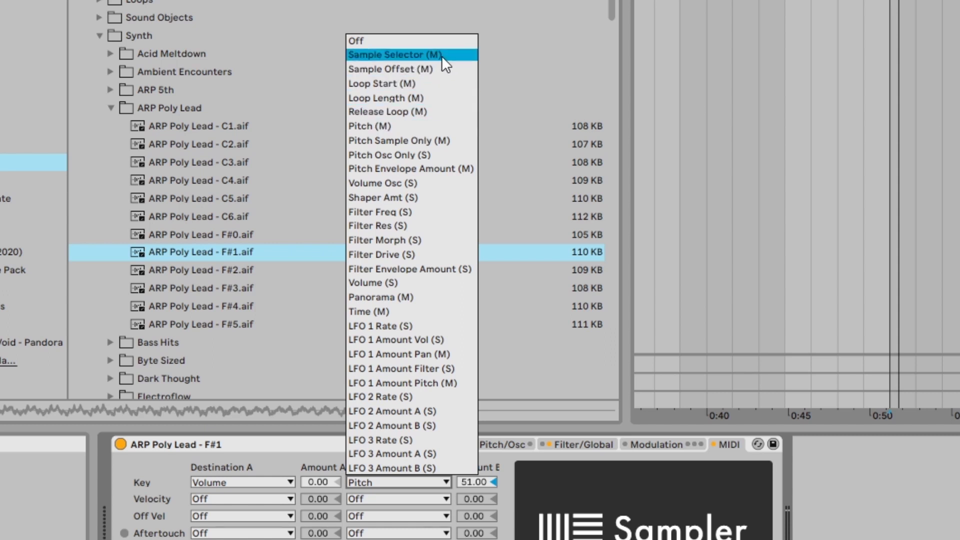
# Step: Route the Key modulation's destination B to Sample Selector with an amount of 100.00 and switch its destination A off
pyautogui.click(440, 55)
pyautogui.moveTo(466, 484); pyautogui.dragTo(466, 440)
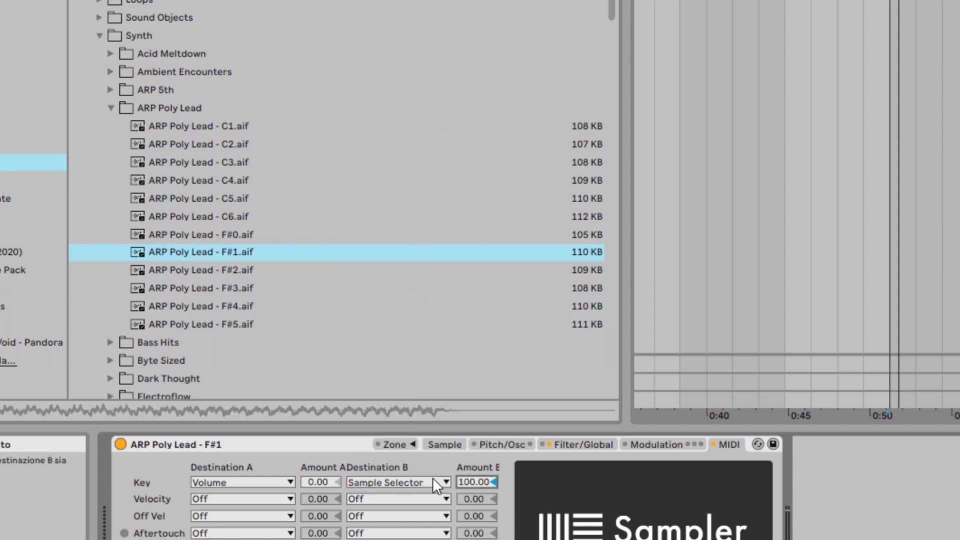
pyautogui.click(243, 482)
pyautogui.click(235, 41)
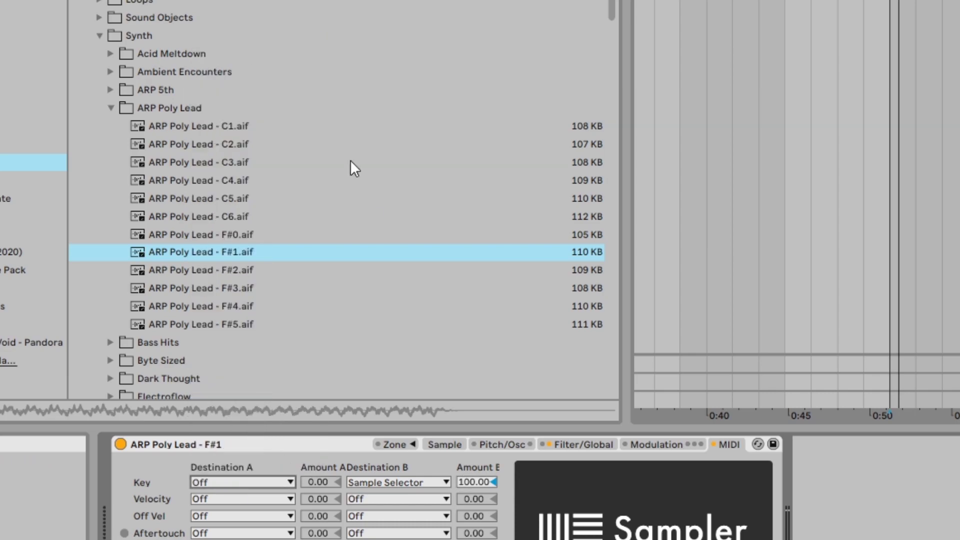
# Step: On the vocal hook, route the Key modulation's destination B to Sample Offset and transpose the clip's long note down to F2
pyautogui.click(439, 445)
pyautogui.moveTo(36, 299)
pyautogui.mouseDown()
pyautogui.moveTo(399, 294)
pyautogui.moveTo(31, 295)
pyautogui.mouseUp()
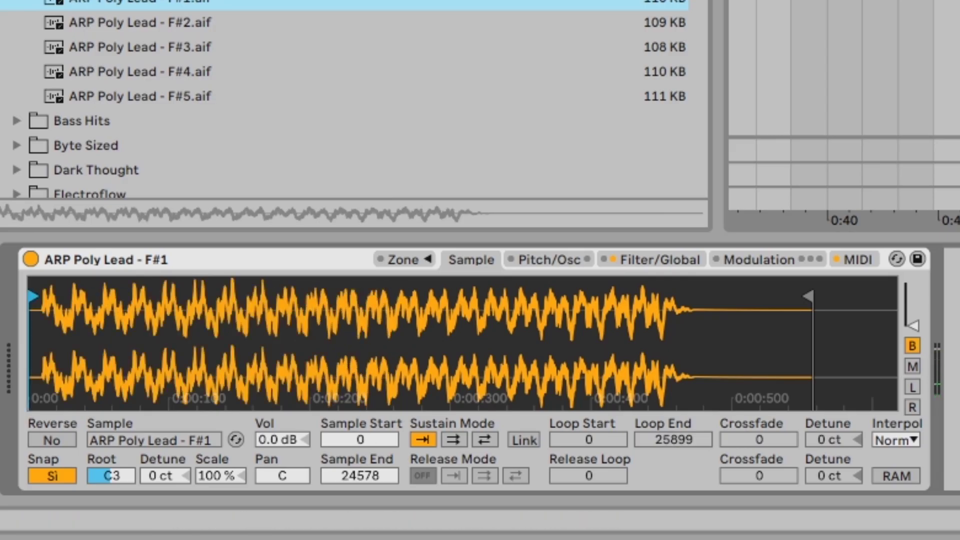
pyautogui.scroll(-20, 96, 132)
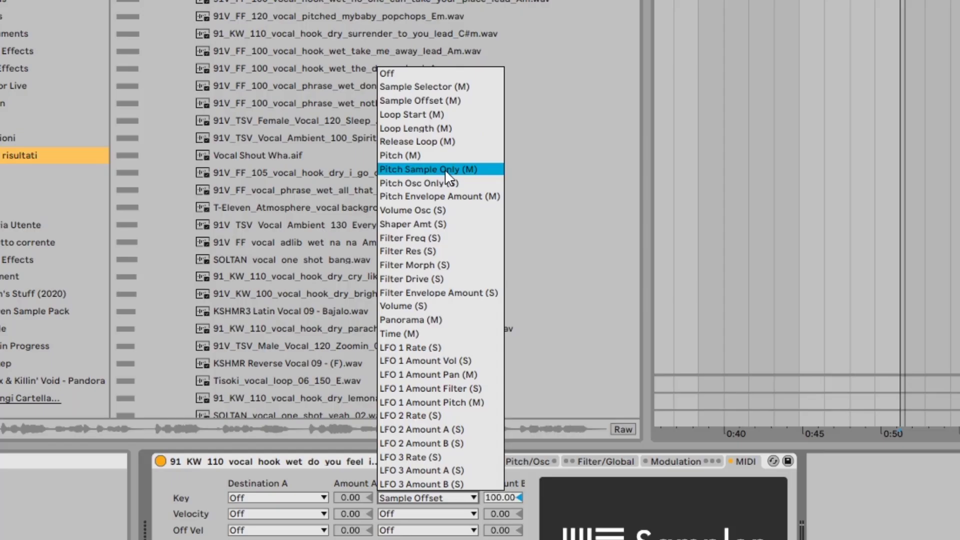
pyautogui.click(466, 101)
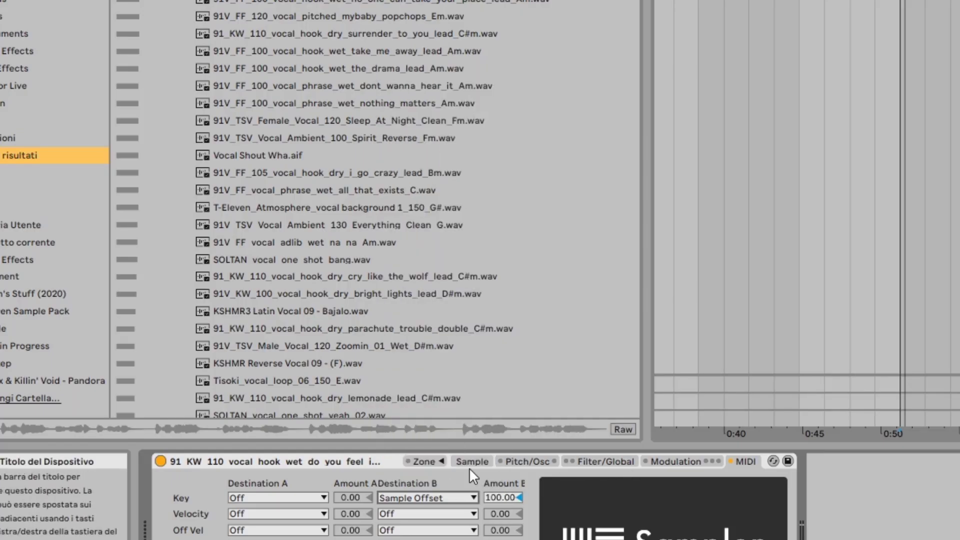
pyautogui.click(472, 461)
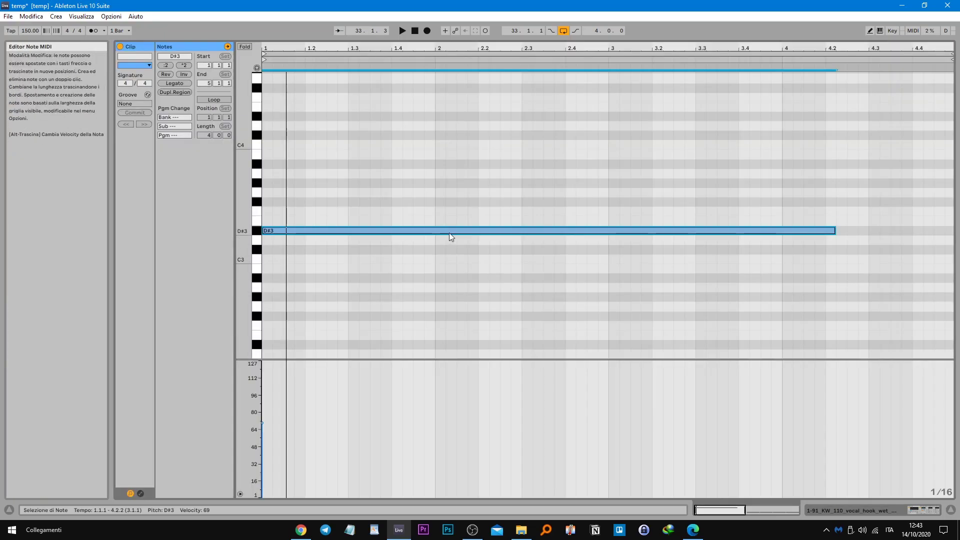
pyautogui.moveTo(448, 233); pyautogui.dragTo(459, 329)
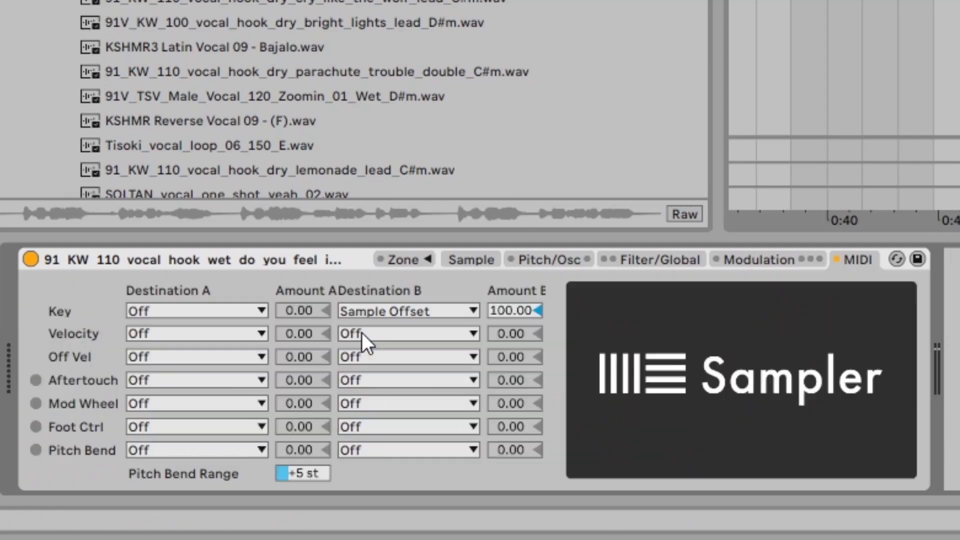
pyautogui.click(172, 313)
pyautogui.click(172, 307)
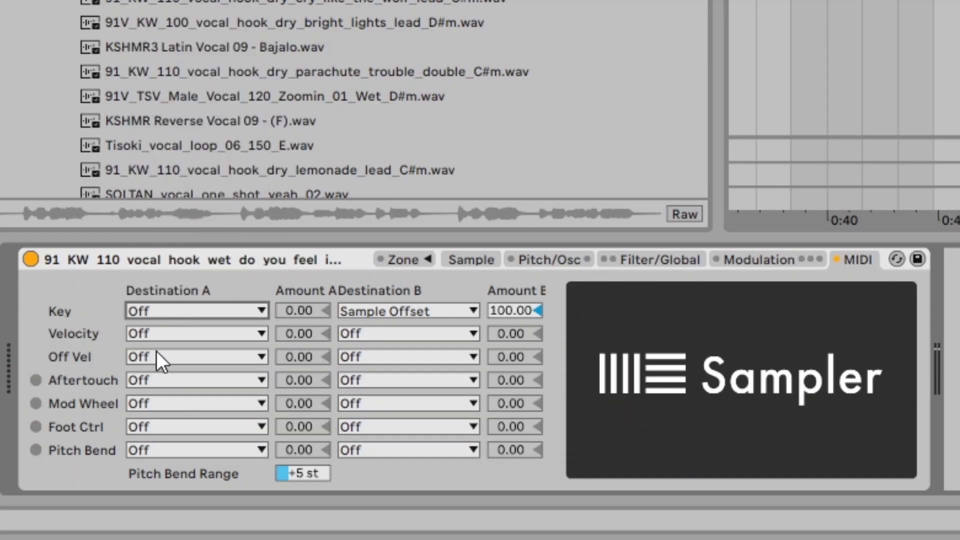
pyautogui.click(165, 315)
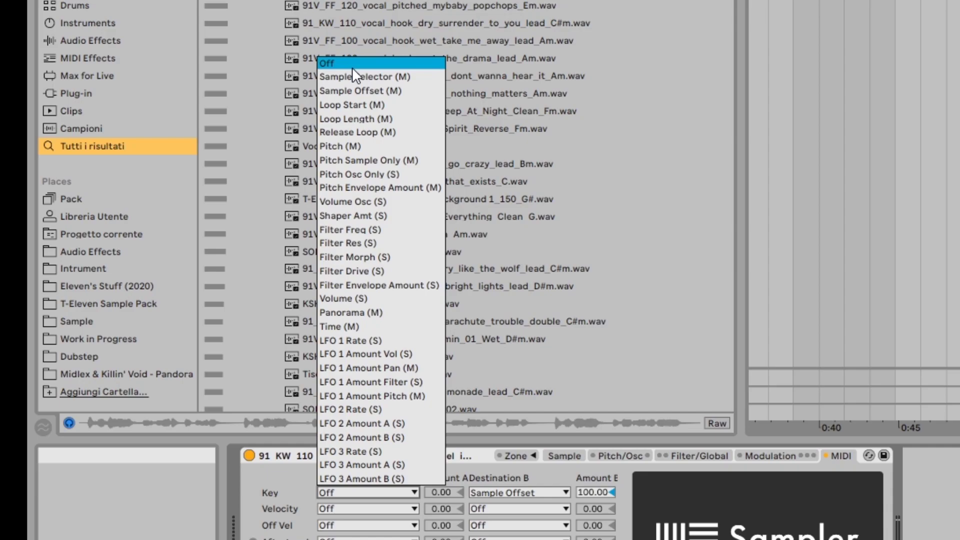
pyautogui.click(352, 65)
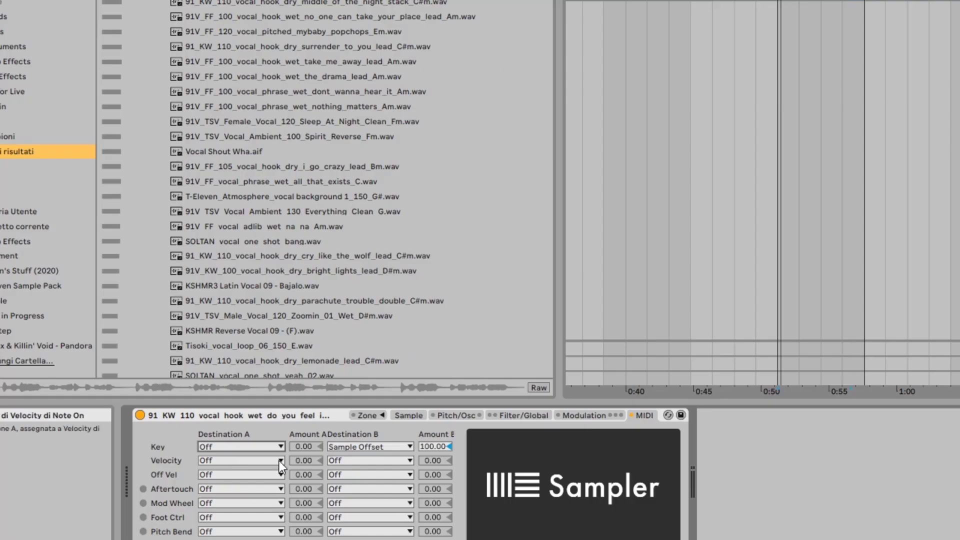
# Step: Route the Velocity modulation's destination B to Sample Offset with an amount of 100.00 and lower the clip note's velocity
pyautogui.click(492, 509)
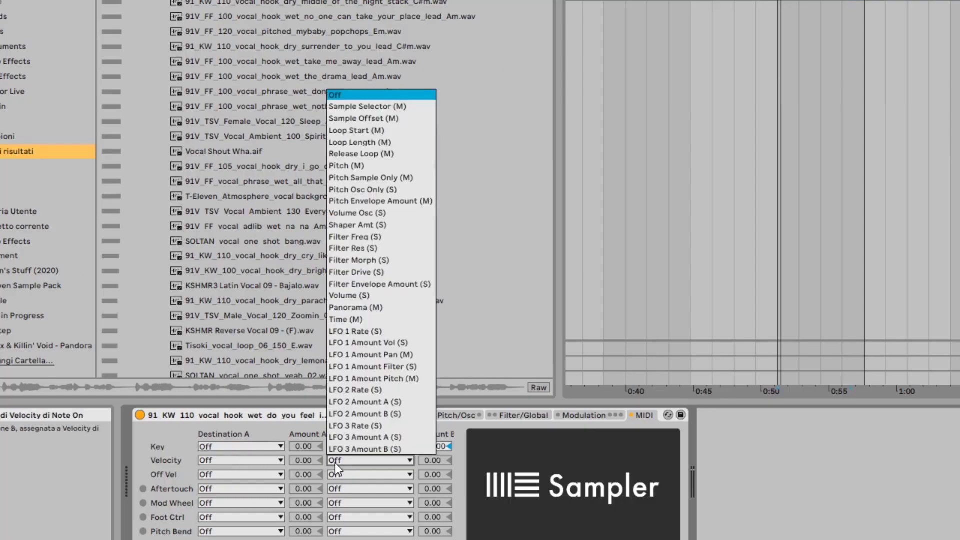
pyautogui.click(403, 119)
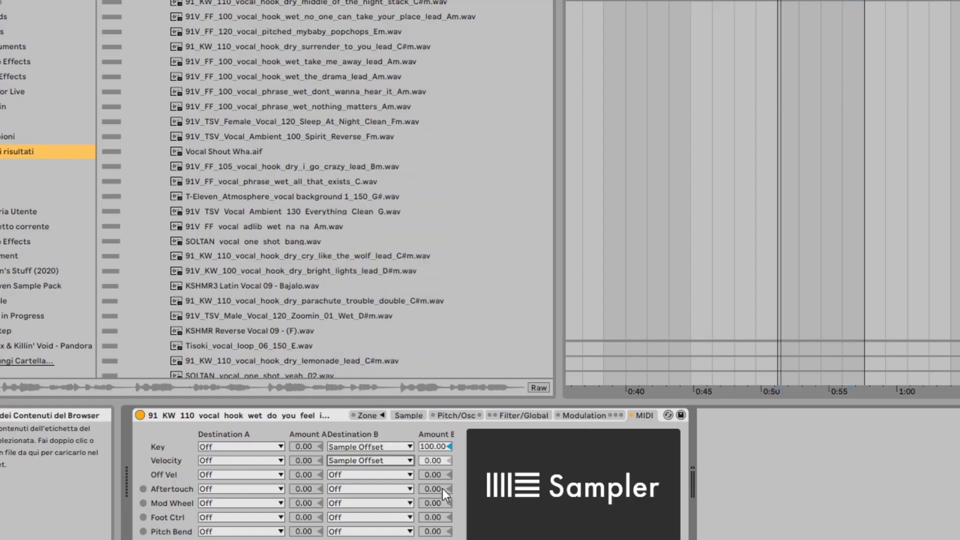
pyautogui.moveTo(436, 461); pyautogui.dragTo(436, 420)
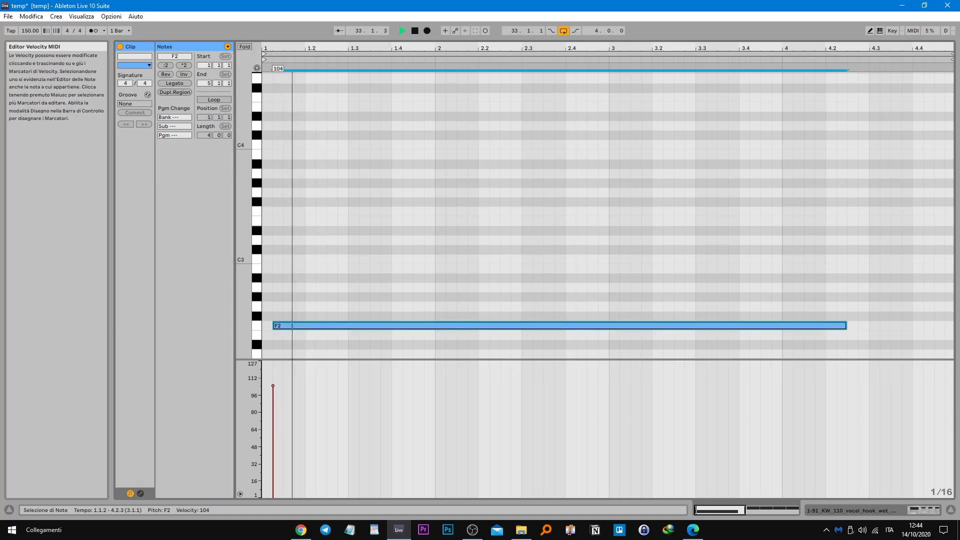
pyautogui.moveTo(273, 386); pyautogui.dragTo(274, 452)
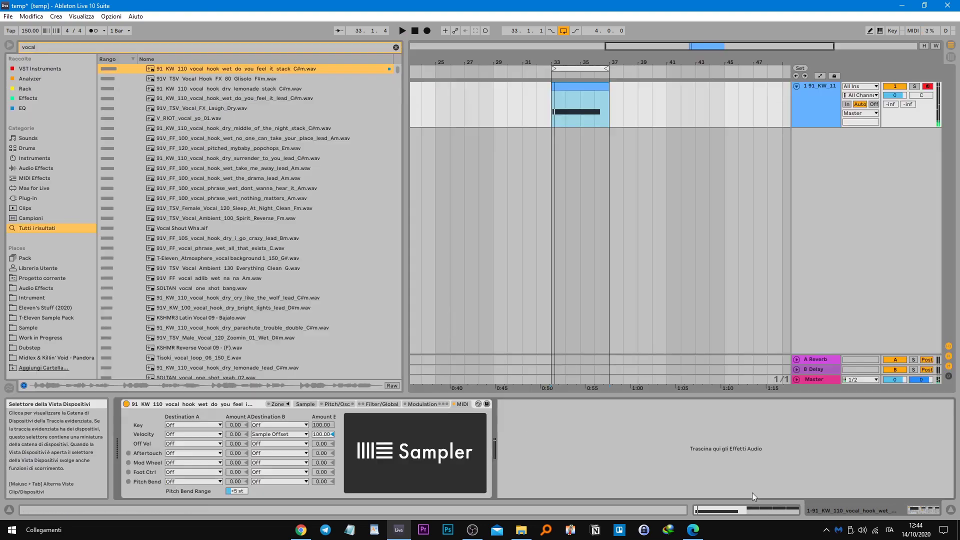
# Step: Examine Sampler's Filter/Global, Sample and Modulation sections, returning to the MIDI routings
pyautogui.click(379, 404)
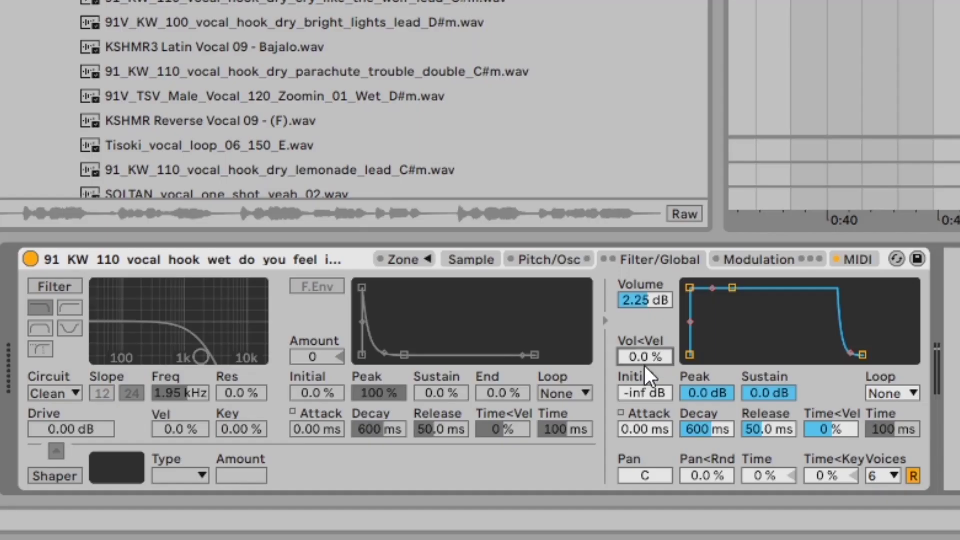
pyautogui.click(856, 261)
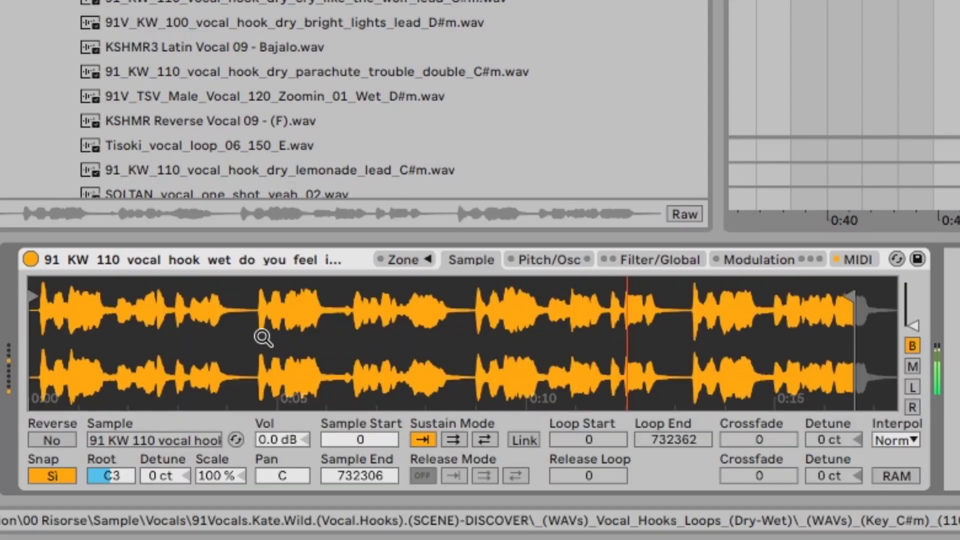
pyautogui.click(764, 260)
pyautogui.click(696, 261)
pyautogui.click(768, 261)
pyautogui.click(851, 261)
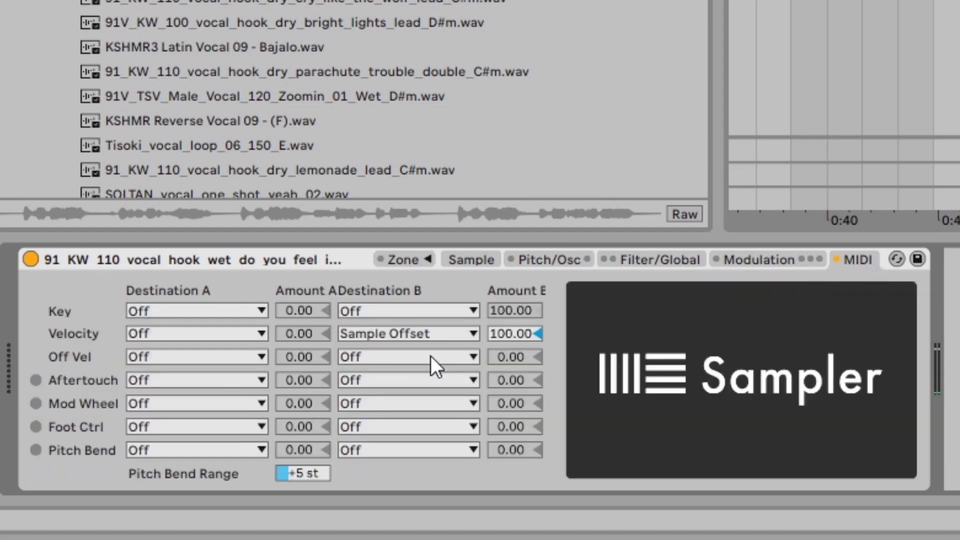
# Step: Set Sampler's Pitch Bend Range to +24 st
pyautogui.click(290, 473)
pyautogui.moveTo(292, 473); pyautogui.dragTo(293, 450)
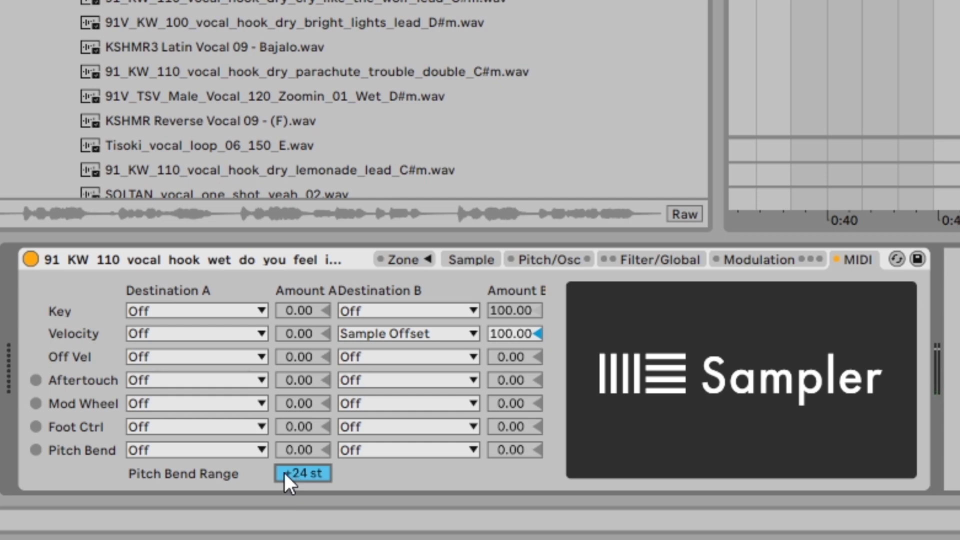
pyautogui.click(409, 262)
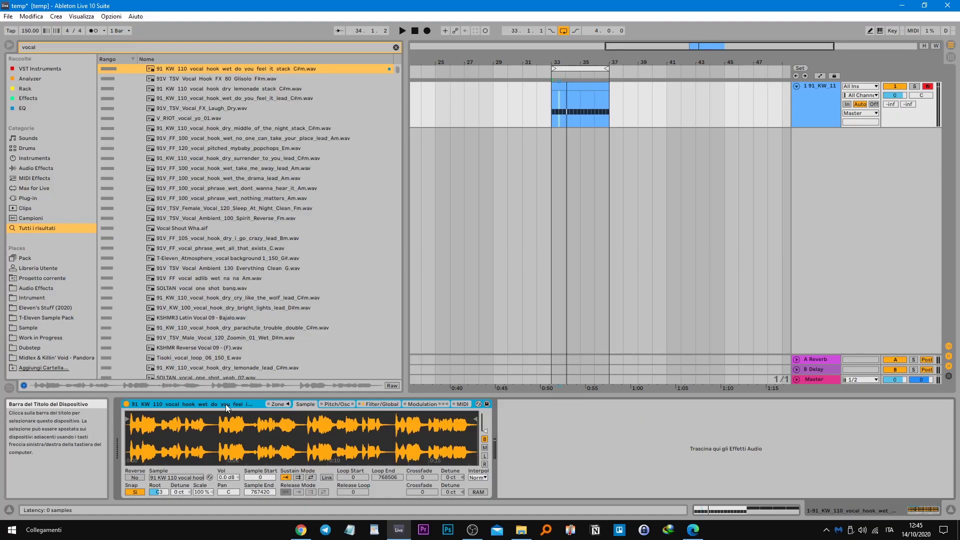
# Step: Delete the vocal Sampler from the track and search the browser for "nki" instruments
pyautogui.press('Delete')
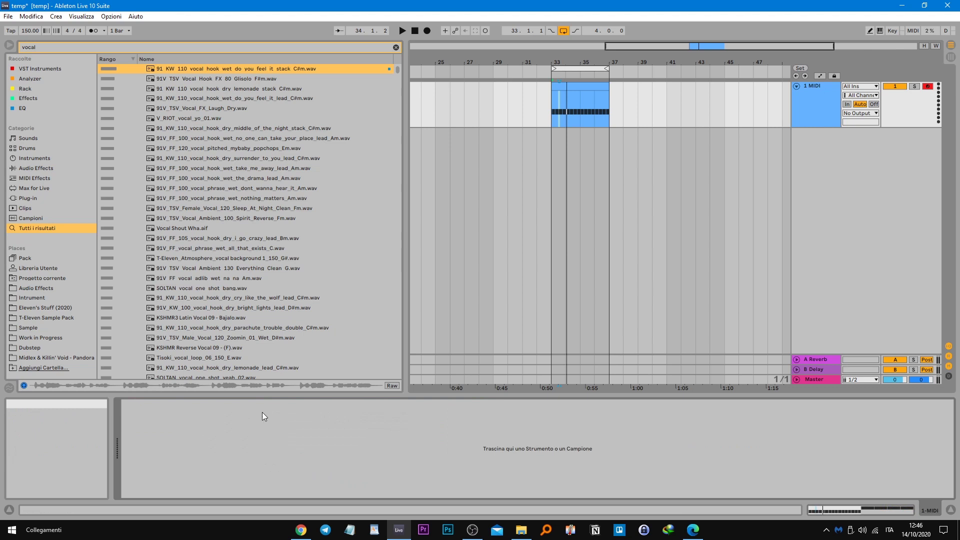
pyautogui.hotkey('ctrl', 'f')
pyautogui.write('nki')
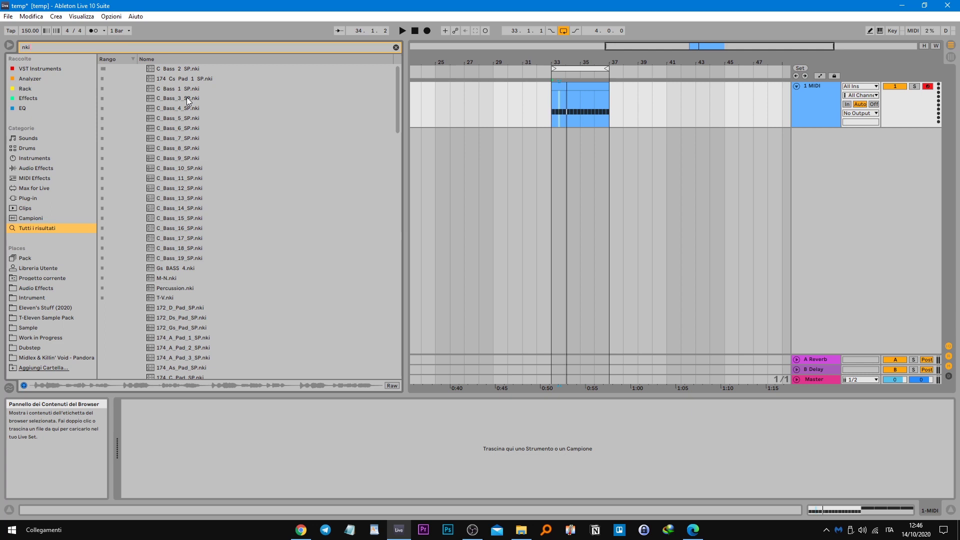
pyautogui.scroll(-5, 389, 127)
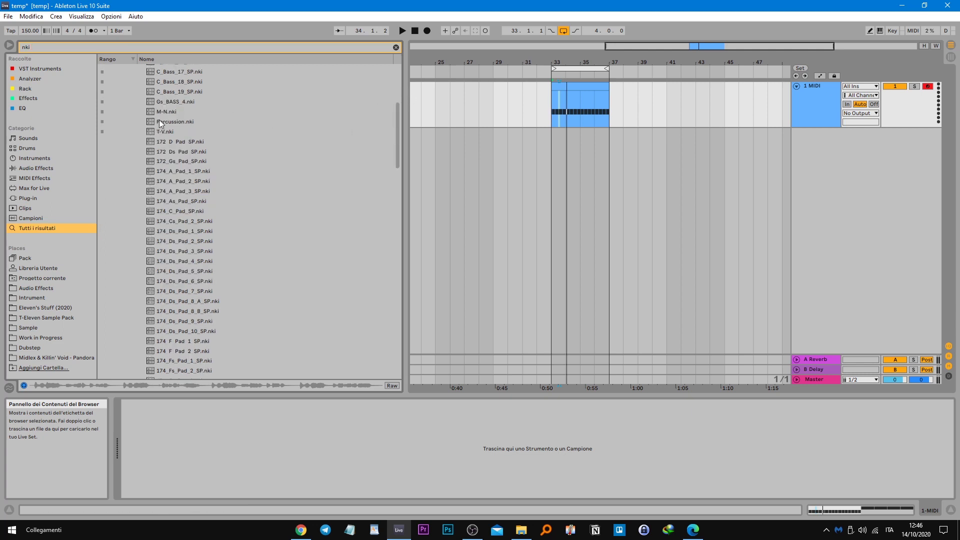
pyautogui.scroll(5, 248, 139)
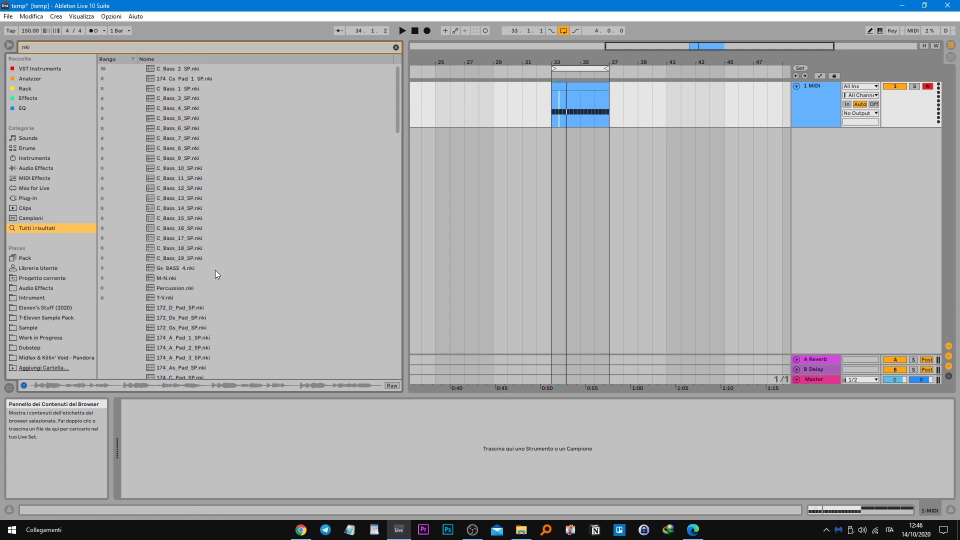
# Step: Import Percussion.nki into the User Library and load the converted Percussion.adv preset onto the MIDI track
pyautogui.moveTo(173, 288); pyautogui.dragTo(227, 436)
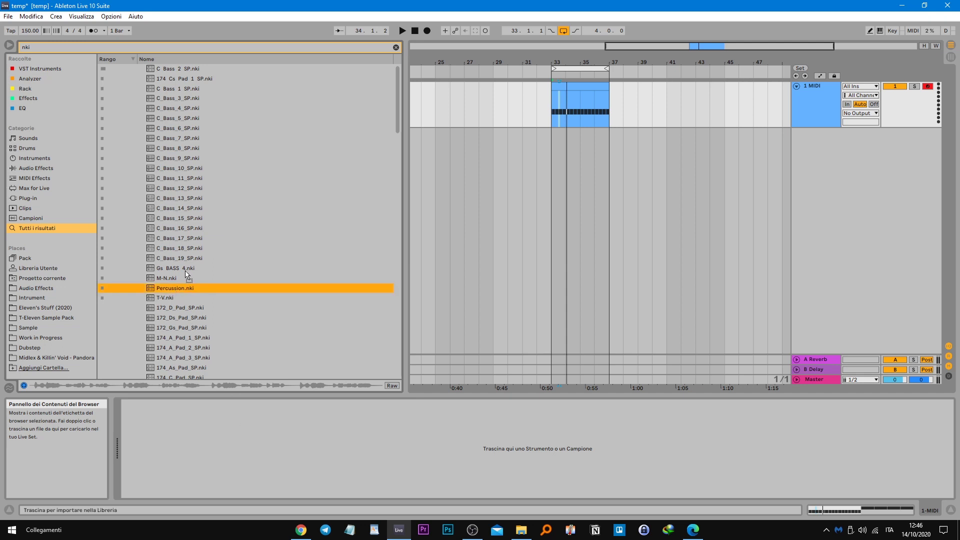
pyautogui.moveTo(184, 270); pyautogui.dragTo(181, 289)
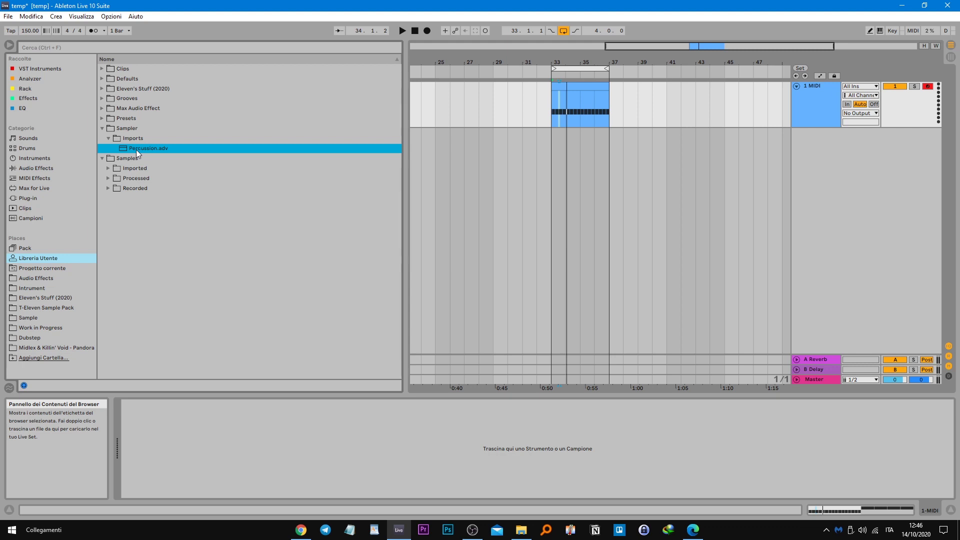
pyautogui.moveTo(155, 146); pyautogui.dragTo(325, 446)
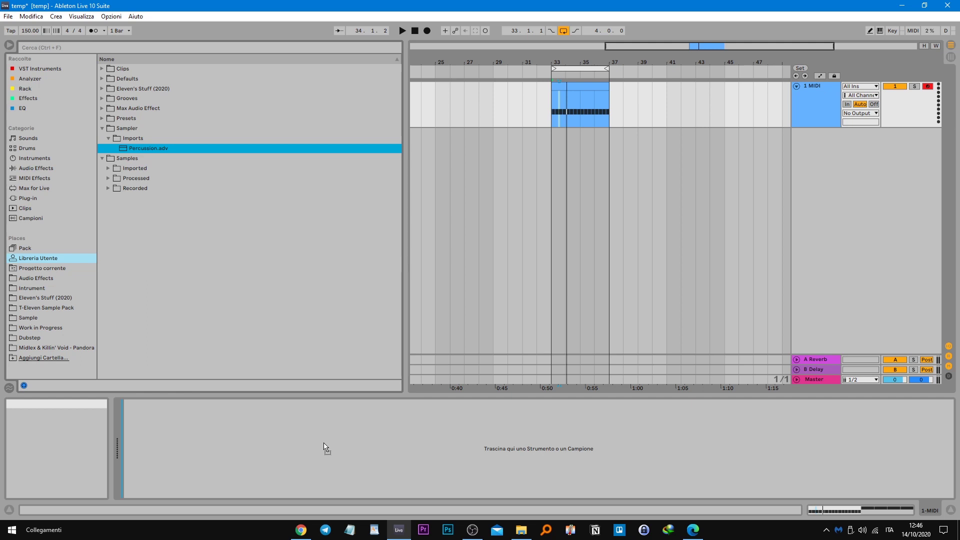
pyautogui.moveTo(324, 444); pyautogui.dragTo(321, 443)
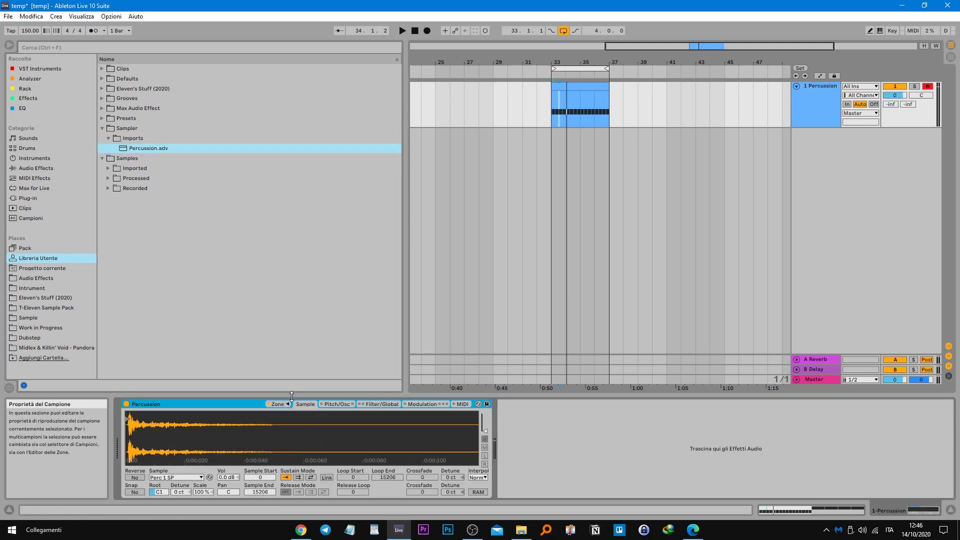
# Step: Examine the imported Percussion preset's sample layers and their key zones in the Zone editor
pyautogui.click(278, 404)
pyautogui.scroll(-8, 453, 292)
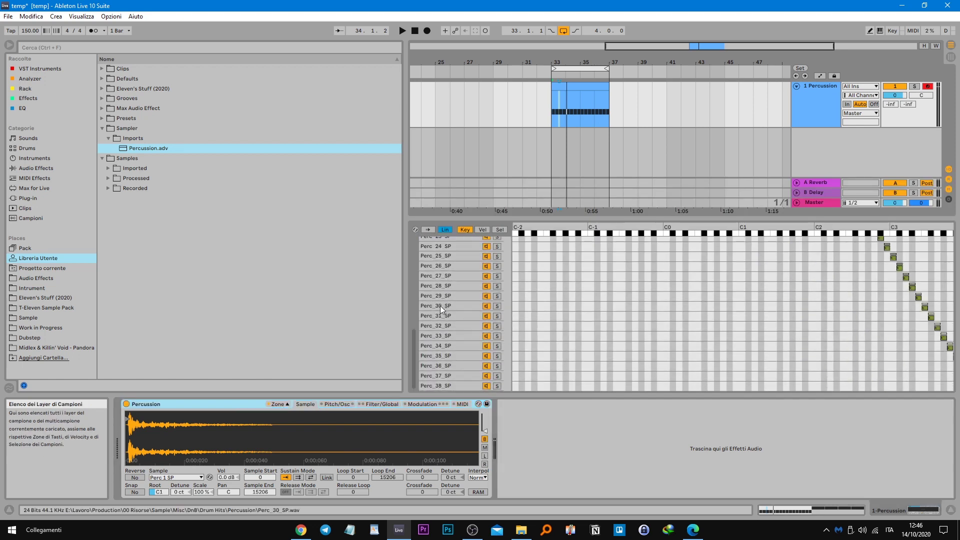
pyautogui.scroll(8, 439, 307)
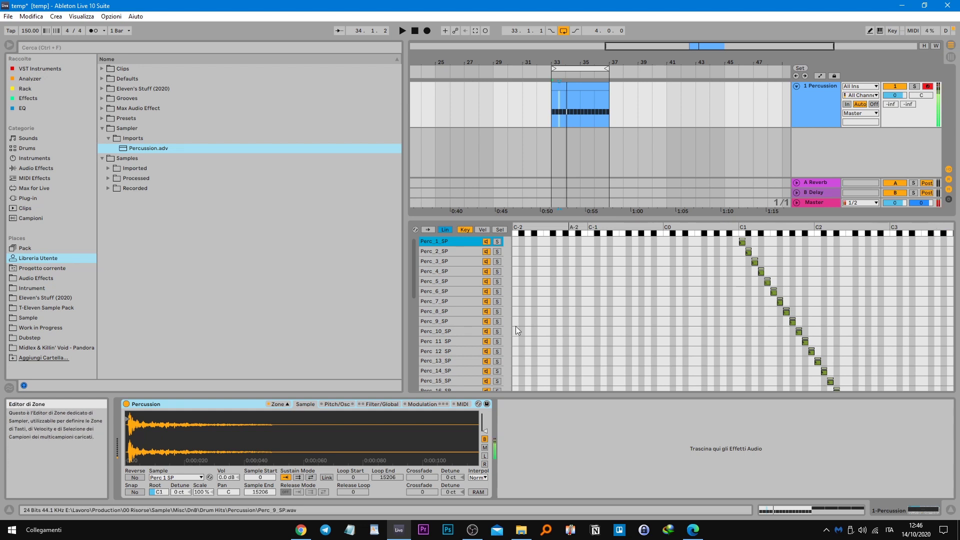
pyautogui.scroll(-8, 511, 338)
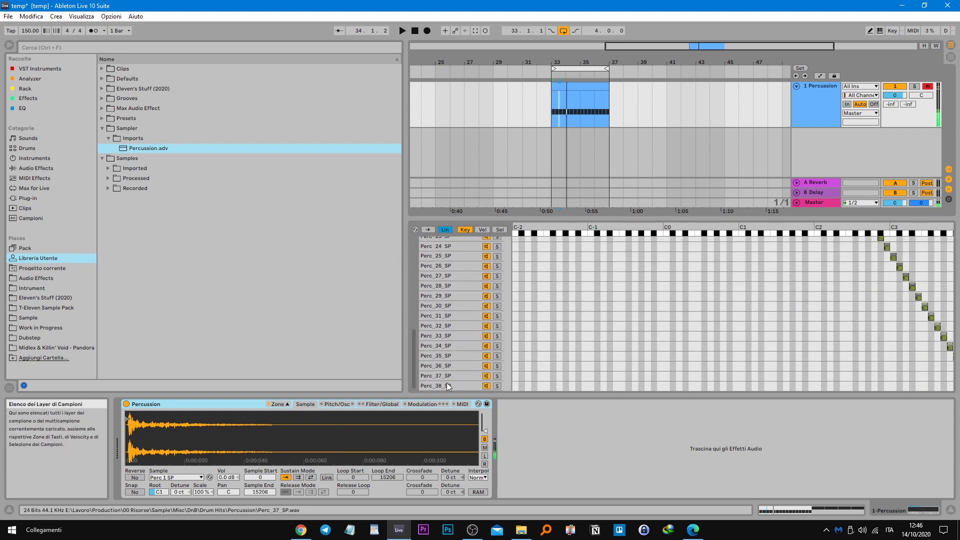
pyautogui.scroll(8, 515, 360)
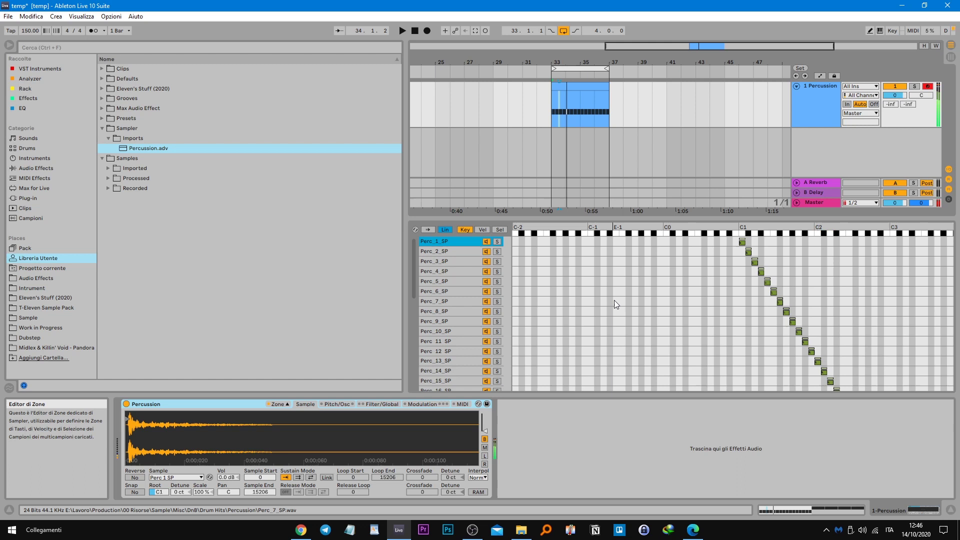
# Step: Delete the Percussion device and load an empty Sampler from the Instruments category onto the MIDI track
pyautogui.press('Delete')
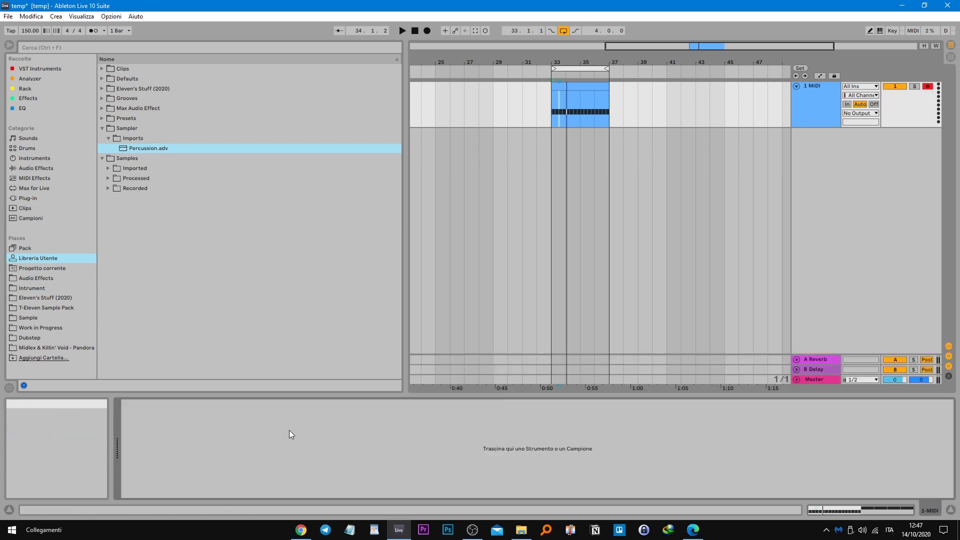
pyautogui.hotkey('ctrl', 'f')
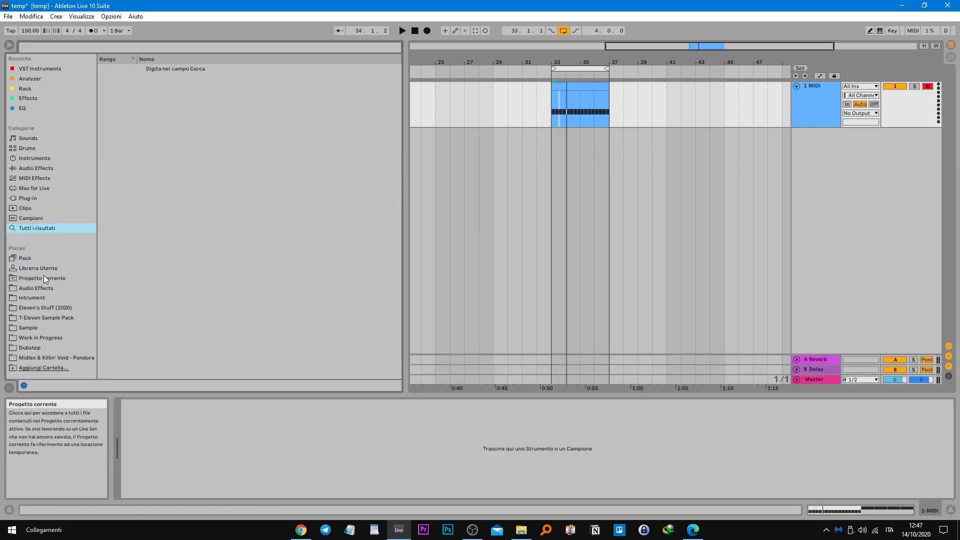
pyautogui.click(38, 257)
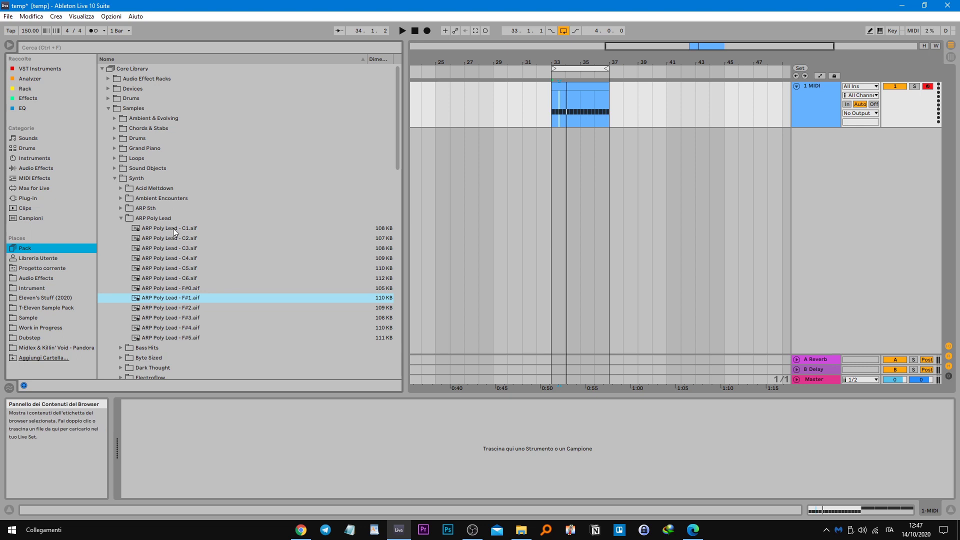
pyautogui.click(40, 159)
pyautogui.moveTo(127, 148); pyautogui.dragTo(150, 402)
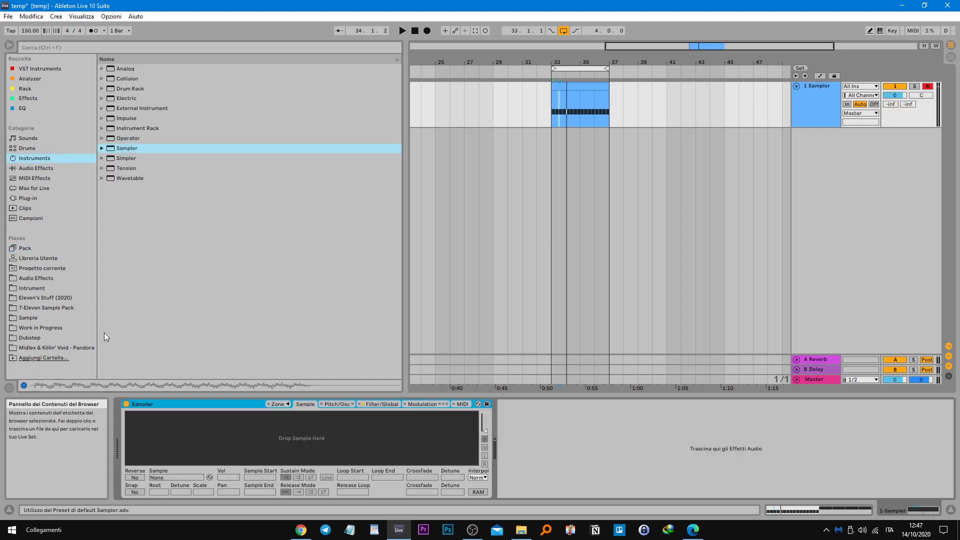
# Step: Load the twelve ARP Poly Lead samples from the Core Library pack into the empty Sampler with its Zone editor shown
pyautogui.click(38, 248)
pyautogui.keyDown('shift'); pyautogui.click(175, 337); pyautogui.keyUp('shift')
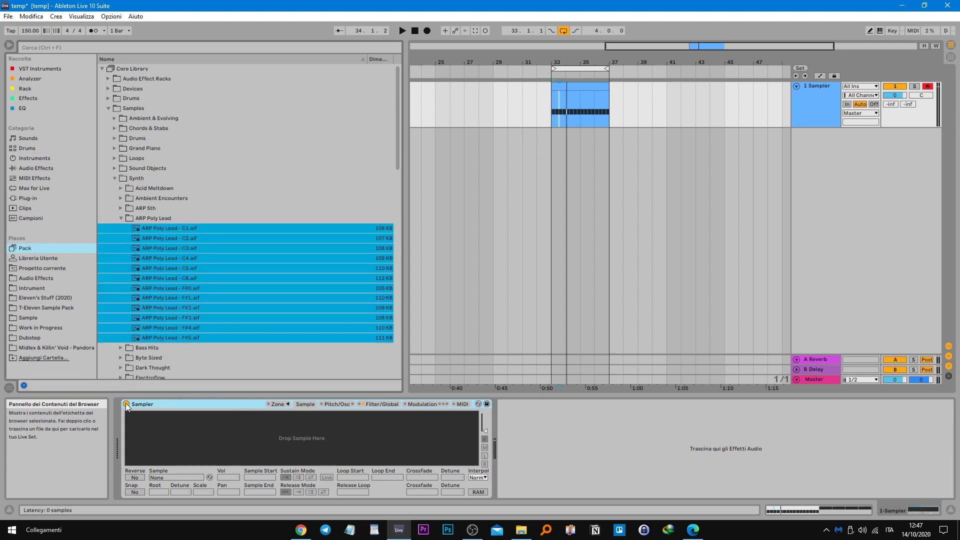
pyautogui.click(275, 404)
pyautogui.moveTo(174, 229); pyautogui.dragTo(466, 283)
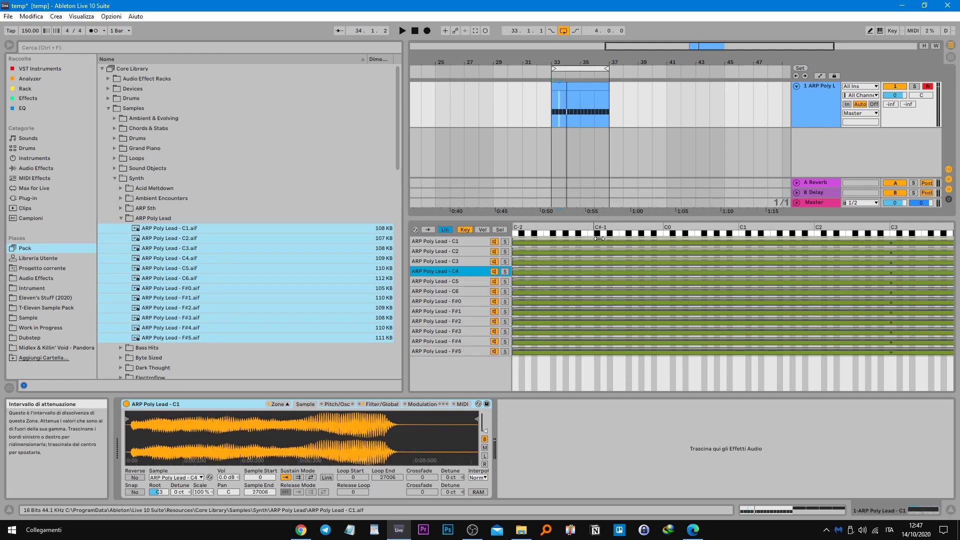
# Step: Set the root key of the ARP Poly Lead - C1 layer to C1
pyautogui.click(468, 242)
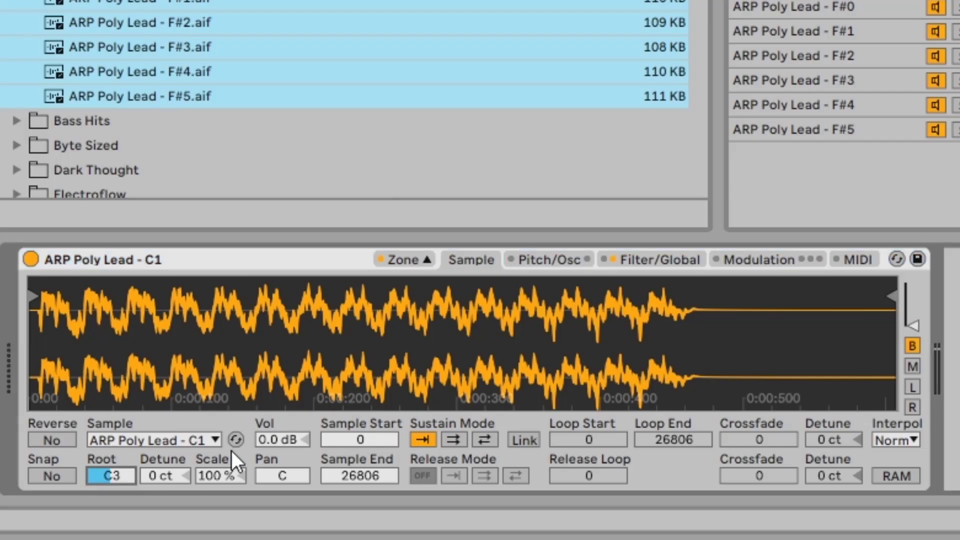
pyautogui.press('Down')
pyautogui.press('Down')
pyautogui.press('Down')
pyautogui.press('Down')
pyautogui.press('Down')
pyautogui.press('Down')
pyautogui.press('Down')
pyautogui.press('Down')
pyautogui.press('Down')
pyautogui.press('Down')
pyautogui.press('Down')
pyautogui.press('Down')
pyautogui.press('Down')
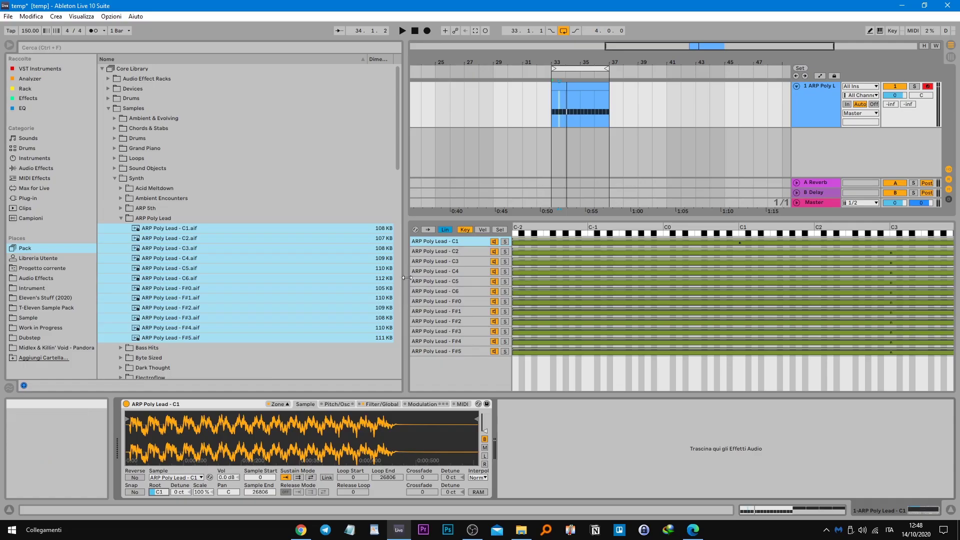
# Step: Examine the sample layers and their root keys, checking C1, C2, F#3 and F#0 and the full layer selection
pyautogui.click(450, 251)
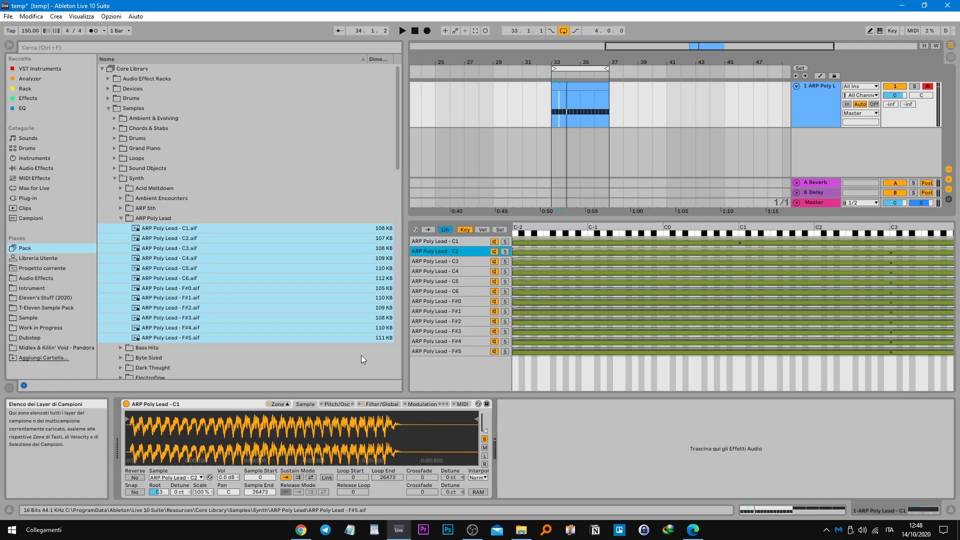
pyautogui.click(454, 244)
pyautogui.keyDown('shift'); pyautogui.click(446, 351); pyautogui.keyUp('shift')
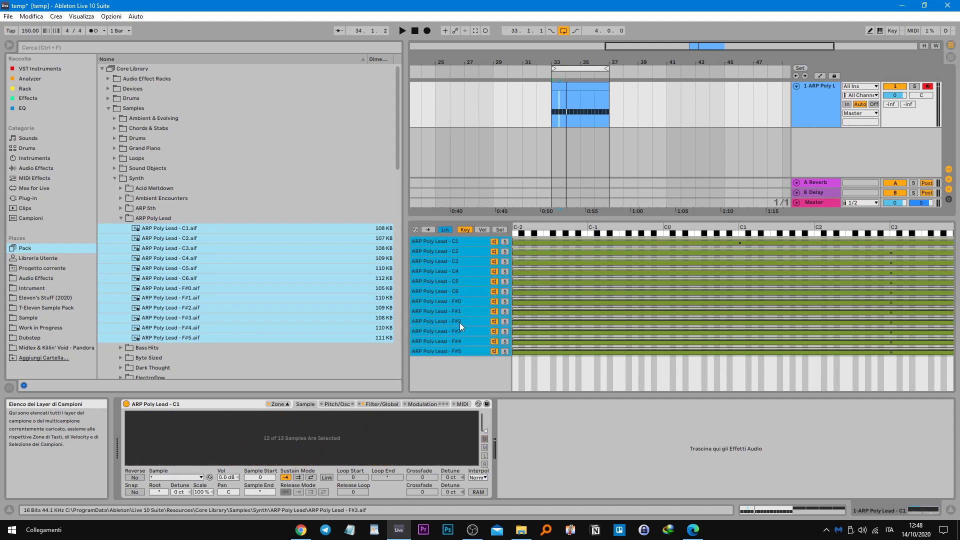
pyautogui.click(454, 245)
pyautogui.click(455, 331)
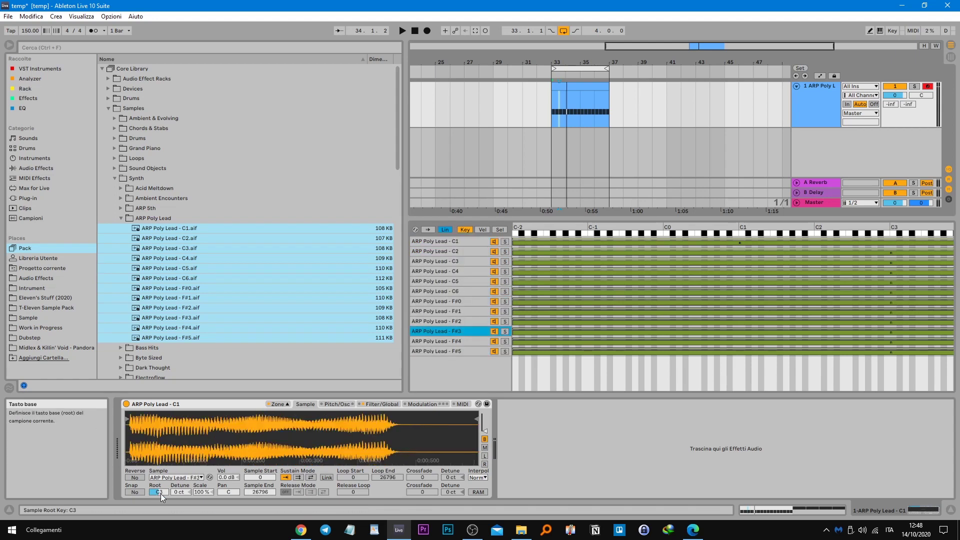
pyautogui.click(463, 242)
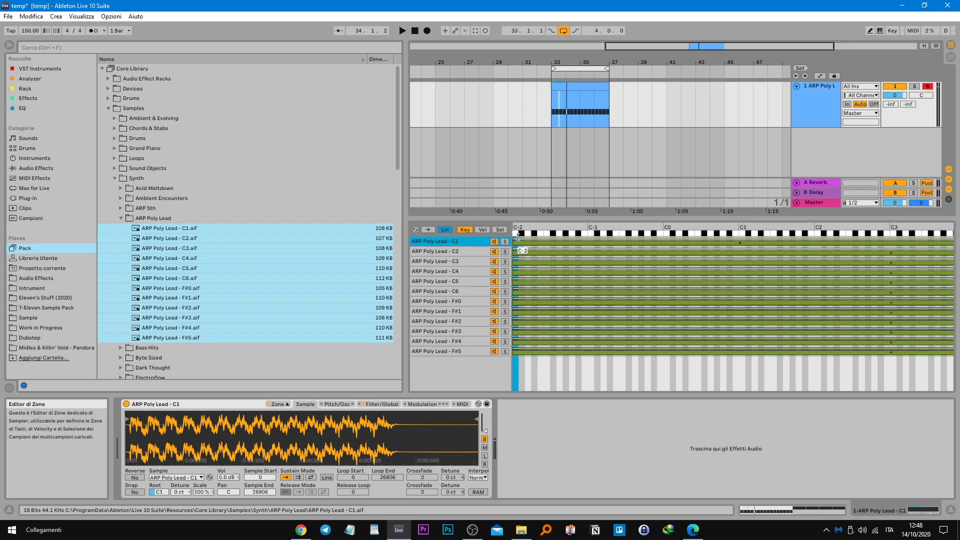
pyautogui.click(470, 301)
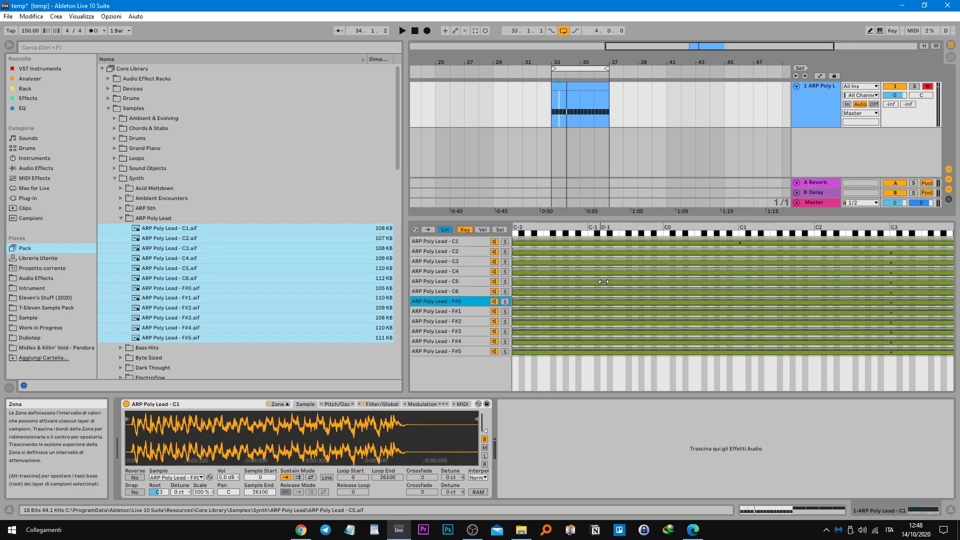
# Step: Switch the Zone editor's zoom to Piccolo and back to Grande, and look over the full key range
pyautogui.rightClick(638, 292)
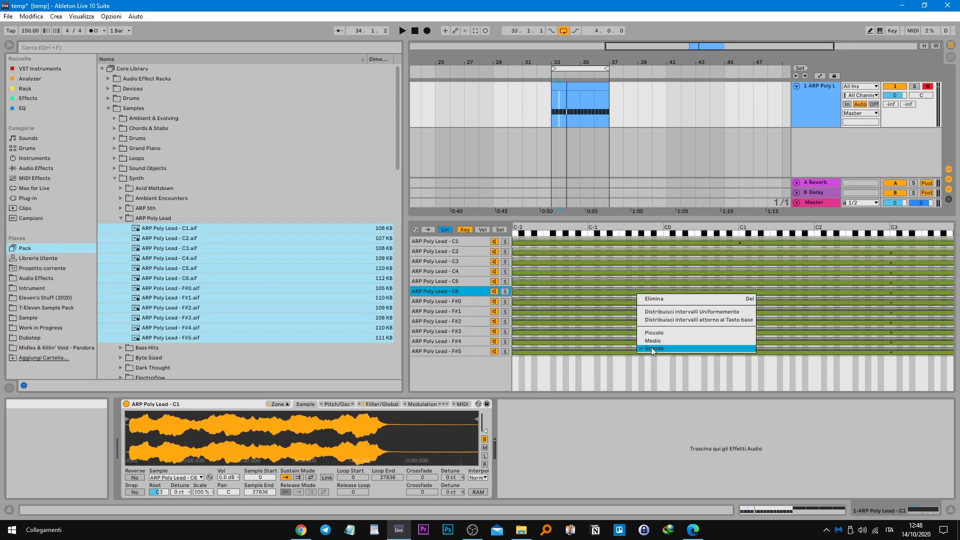
pyautogui.click(661, 332)
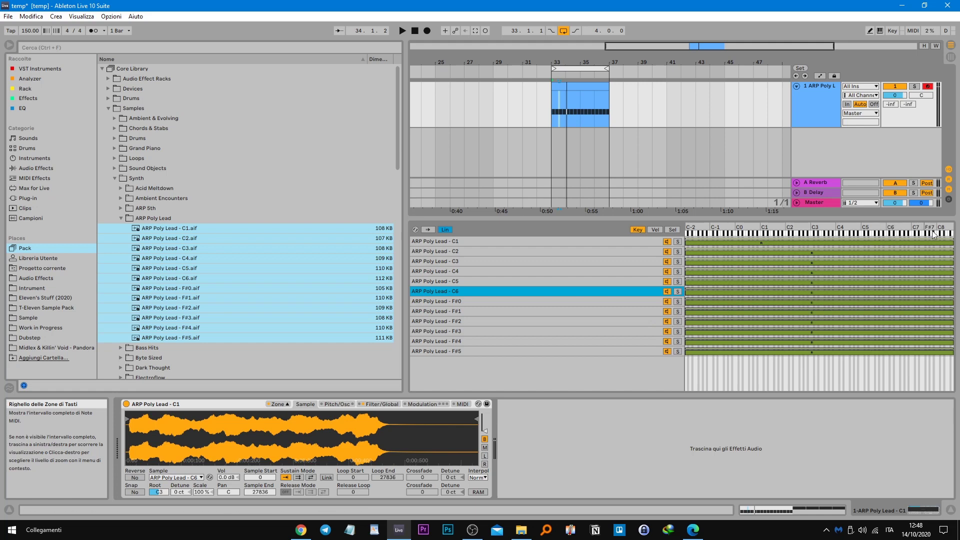
pyautogui.rightClick(766, 368)
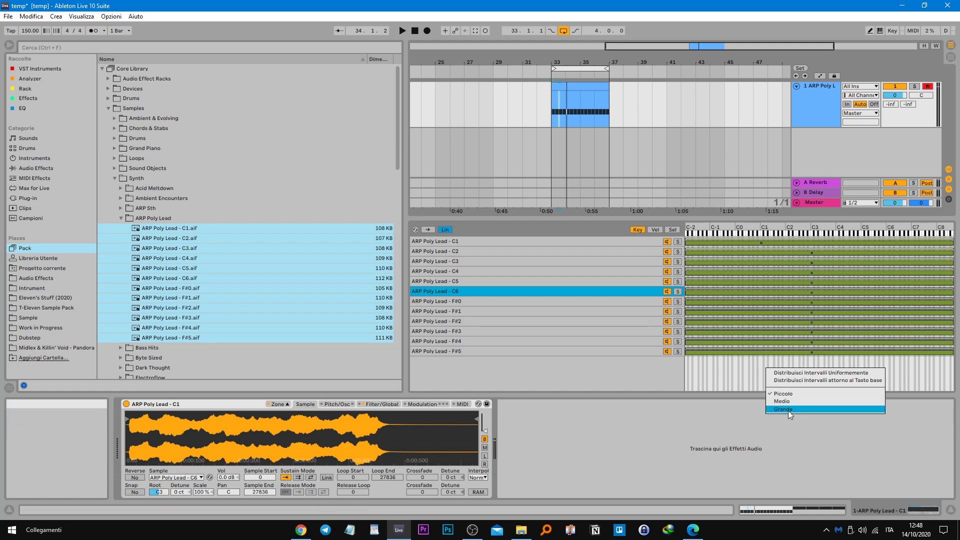
pyautogui.click(782, 409)
pyautogui.moveTo(915, 229); pyautogui.dragTo(564, 231)
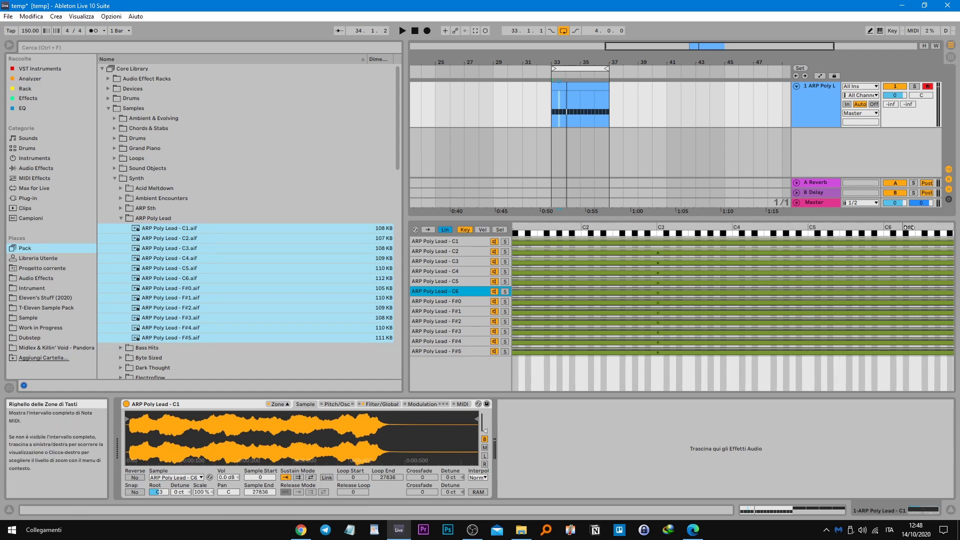
pyautogui.click(946, 243)
pyautogui.moveTo(612, 228); pyautogui.dragTo(731, 228)
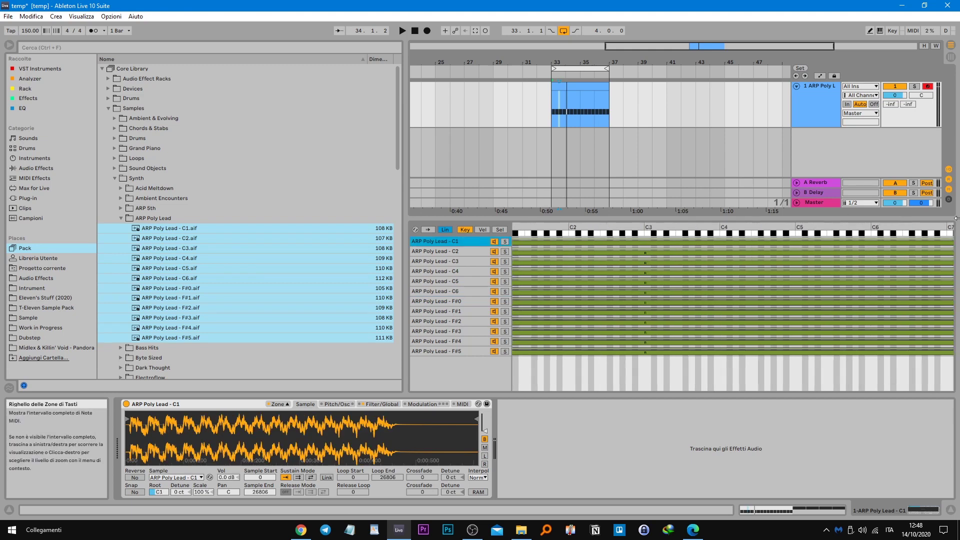
# Step: Try resizing and moving the layers' key zones by hand, placing the C3 layer's zone at C0 to F1
pyautogui.moveTo(949, 240); pyautogui.dragTo(744, 244)
pyautogui.moveTo(744, 239)
pyautogui.mouseDown()
pyautogui.moveTo(710, 239)
pyautogui.moveTo(744, 239)
pyautogui.moveTo(717, 230)
pyautogui.moveTo(723, 247)
pyautogui.moveTo(747, 246)
pyautogui.moveTo(719, 235)
pyautogui.mouseUp()
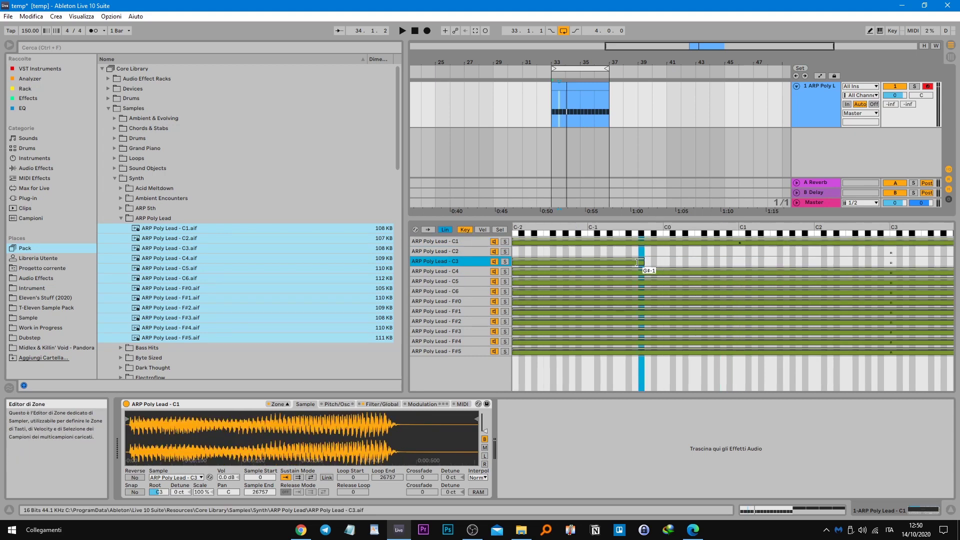
pyautogui.moveTo(642, 262); pyautogui.dragTo(764, 264)
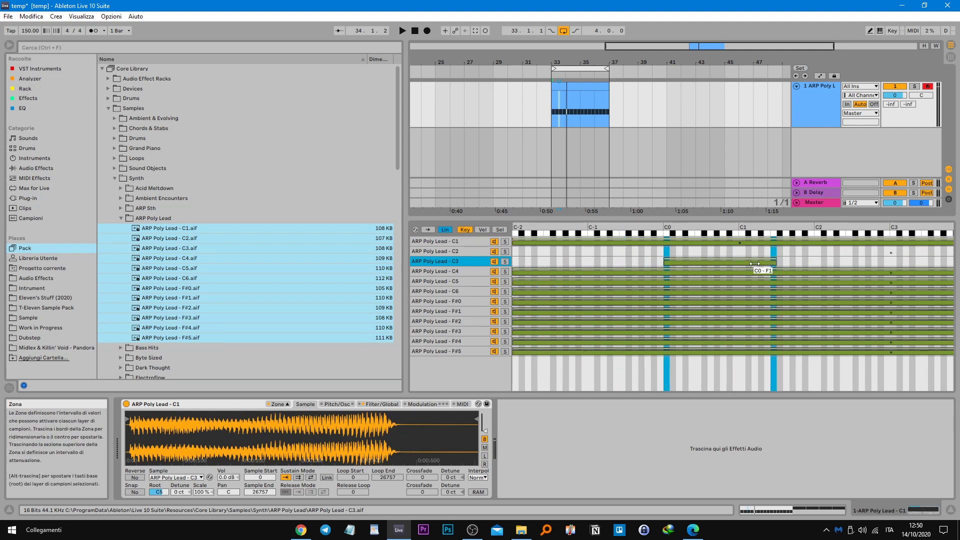
pyautogui.rightClick(536, 251)
pyautogui.click(557, 359)
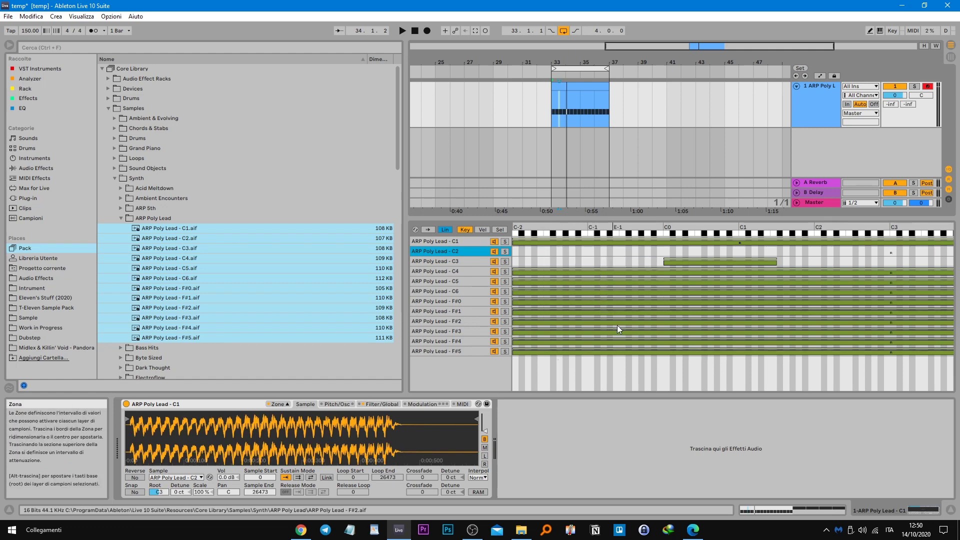
# Step: Undo the manual key zone changes on the ARP Poly Lead layers
pyautogui.hotkey('ctrl', 'z')
pyautogui.hotkey('ctrl', 'z')
pyautogui.hotkey('ctrl', 'z')
pyautogui.hotkey('ctrl', 'z')
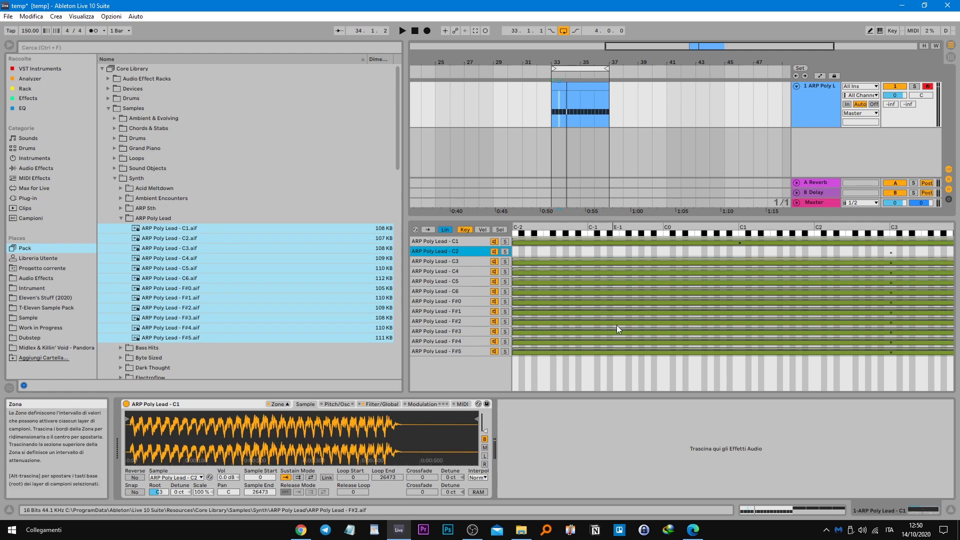
# Step: Delete the ARP Poly Lead - C2 layer from the Zone editor and undo the deletion
pyautogui.rightClick(619, 364)
pyautogui.rightClick(636, 290)
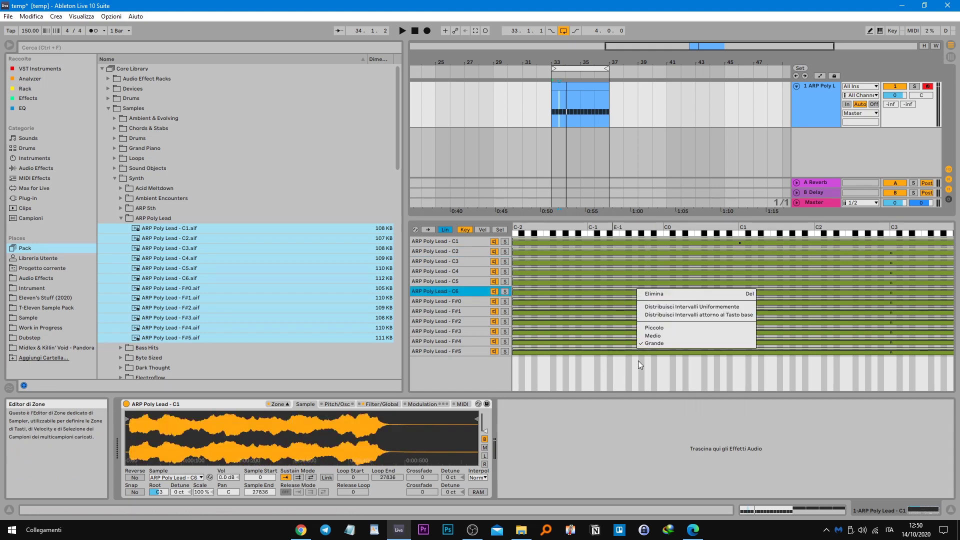
pyautogui.click(630, 257)
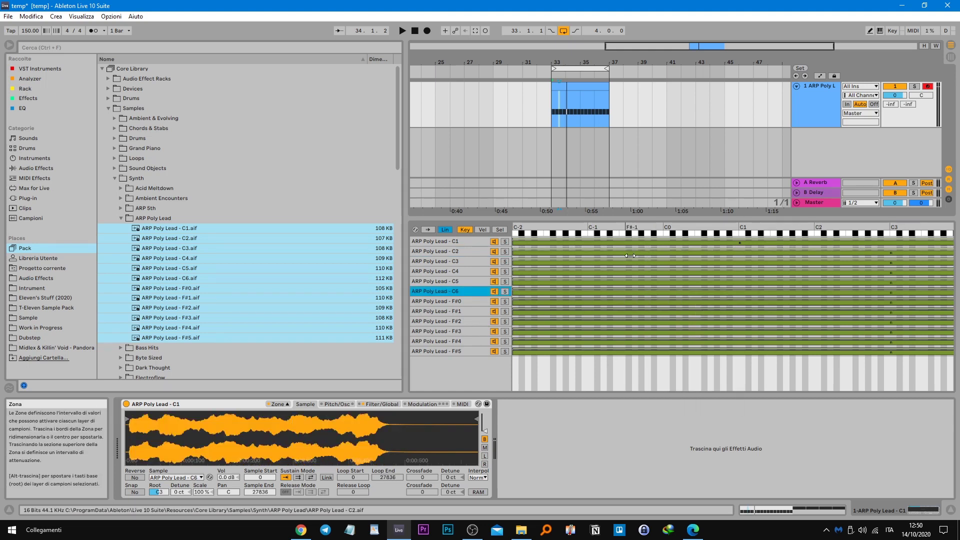
pyautogui.rightClick(630, 256)
pyautogui.click(646, 261)
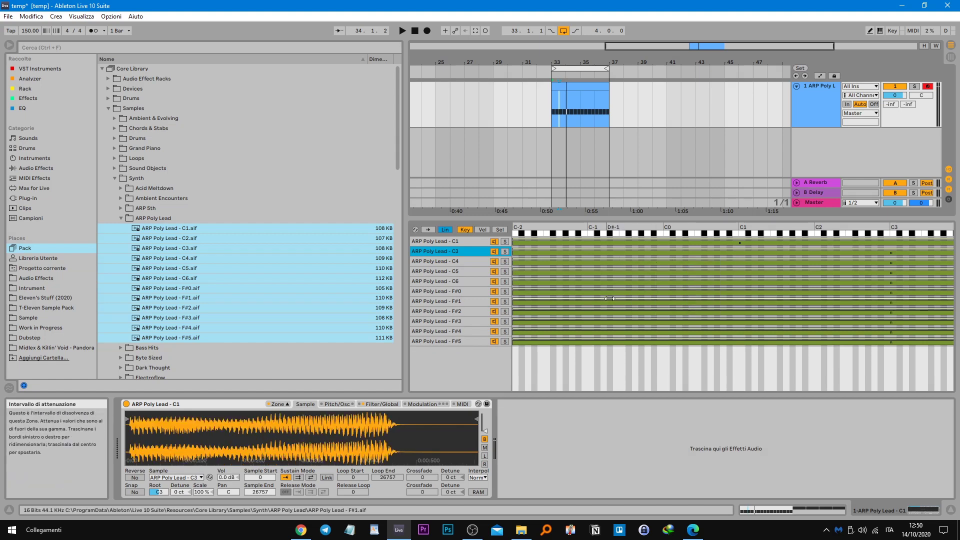
pyautogui.hotkey('ctrl', 'z')
# Step: Distribute the layers' key zones evenly across the keyboard, check the C1 and C2 layers, and undo the distribution
pyautogui.rightClick(575, 293)
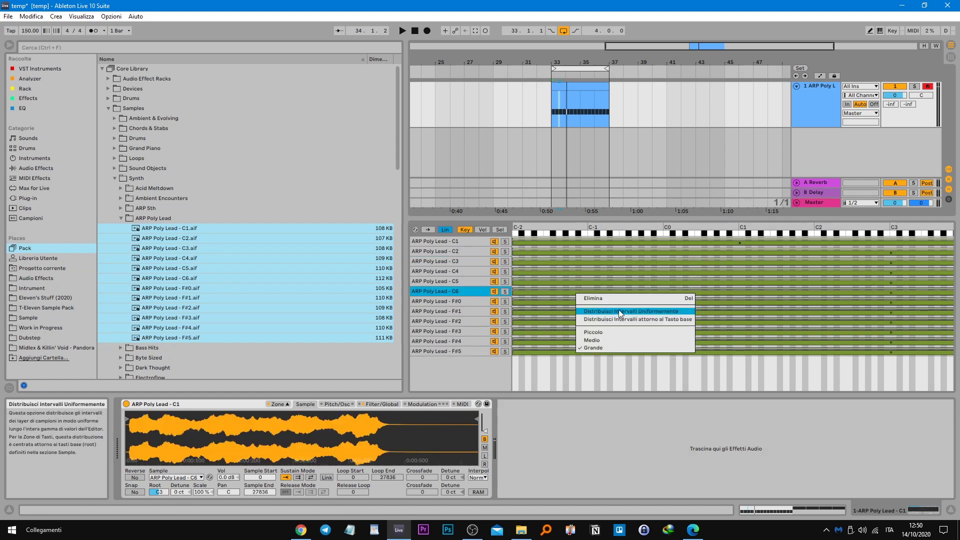
pyautogui.click(620, 339)
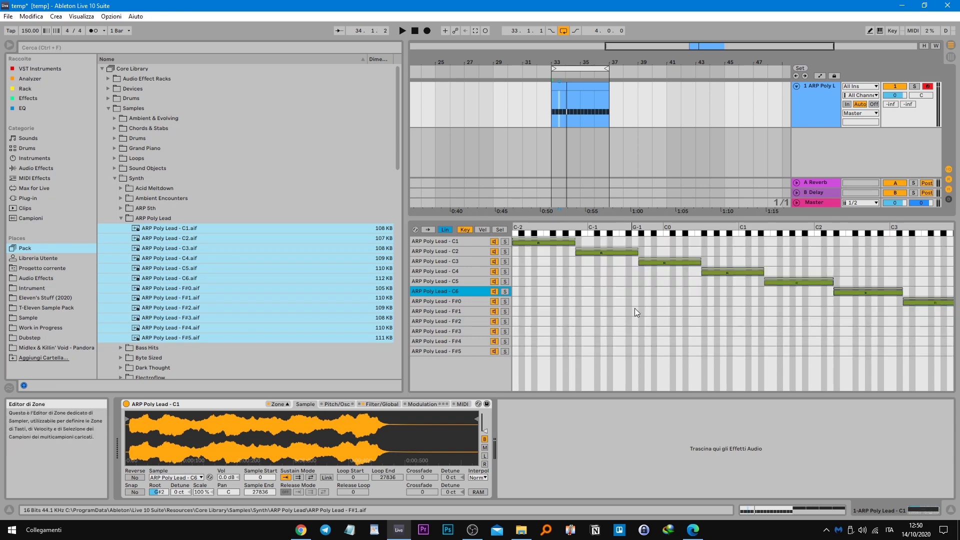
pyautogui.moveTo(769, 234)
pyautogui.mouseDown()
pyautogui.moveTo(530, 233)
pyautogui.moveTo(770, 233)
pyautogui.mouseUp()
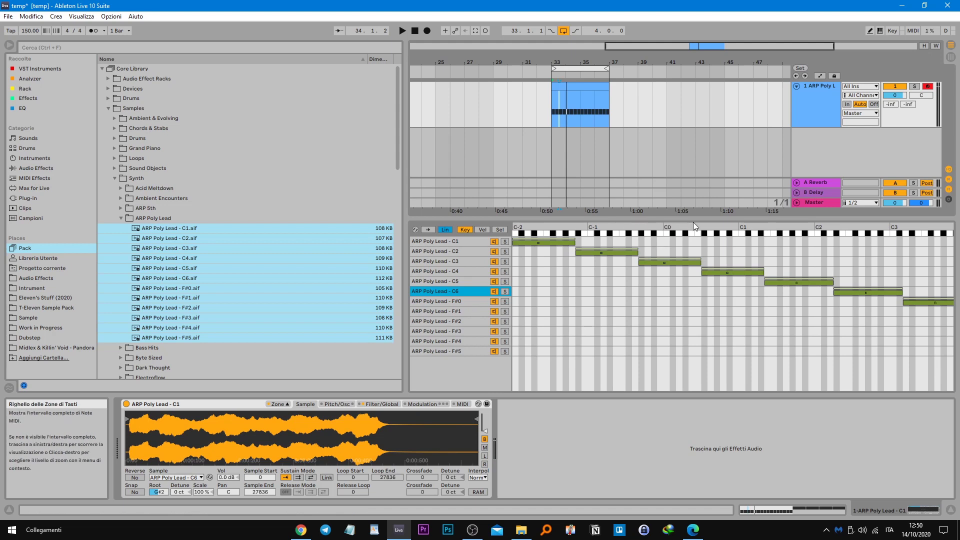
pyautogui.click(449, 241)
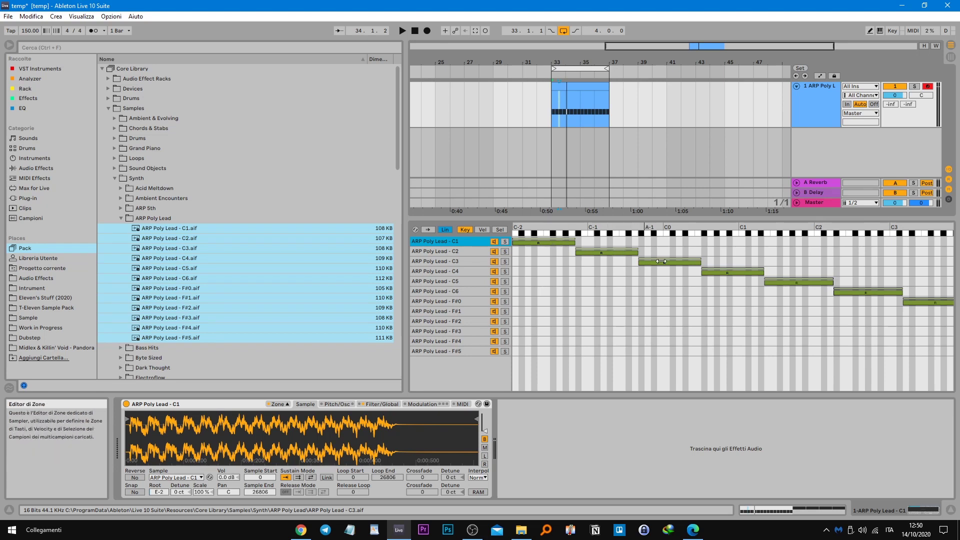
pyautogui.moveTo(628, 253); pyautogui.dragTo(569, 269)
pyautogui.hotkey('ctrl', 'z')
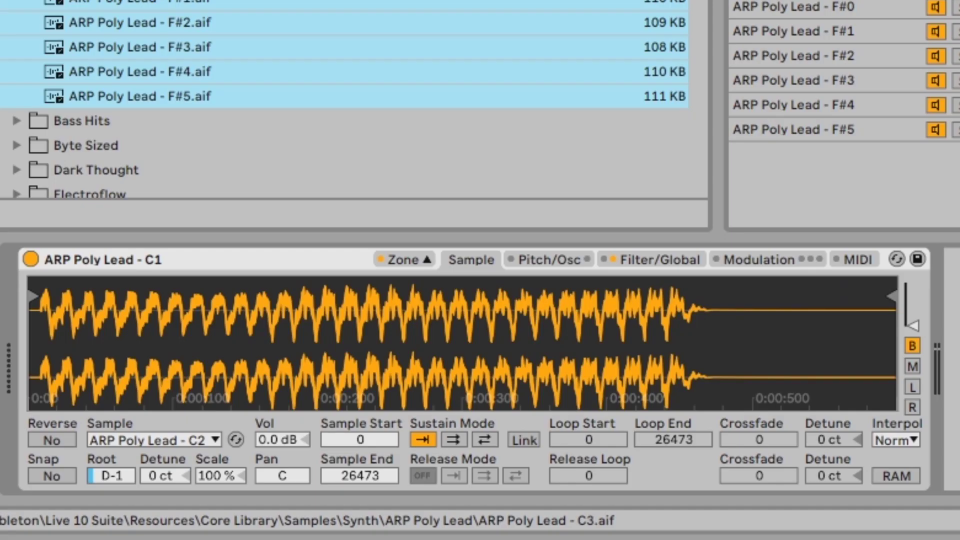
# Step: Distribute the key zones of the C6, F#0, F#2 and F#5 layers around their root keys and check the resulting ranges
pyautogui.click(440, 241)
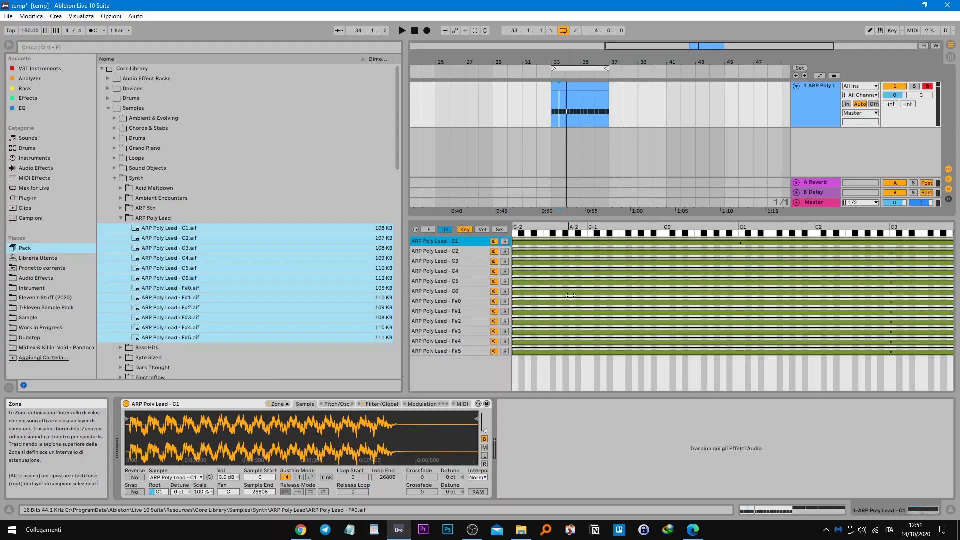
pyautogui.rightClick(572, 295)
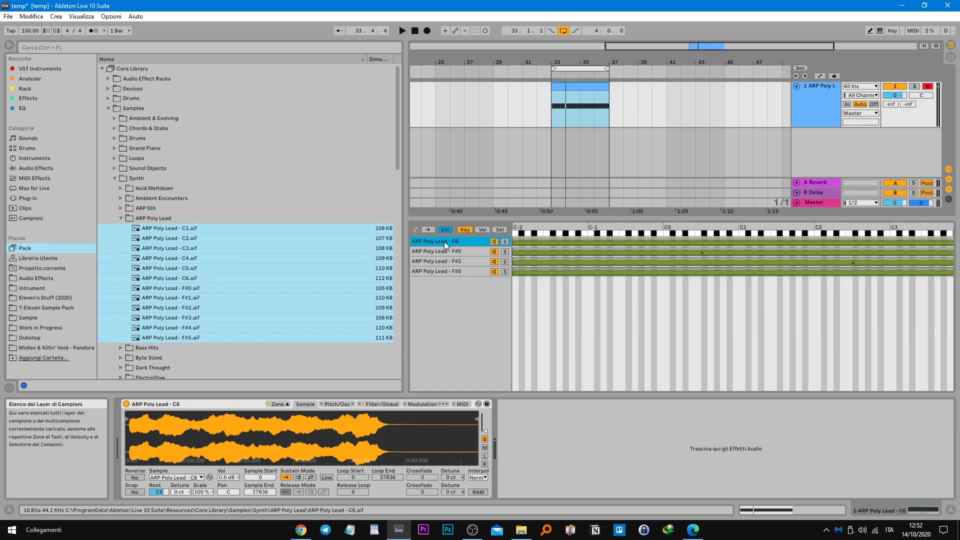
pyautogui.keyDown('shift'); pyautogui.click(447, 271); pyautogui.keyUp('shift')
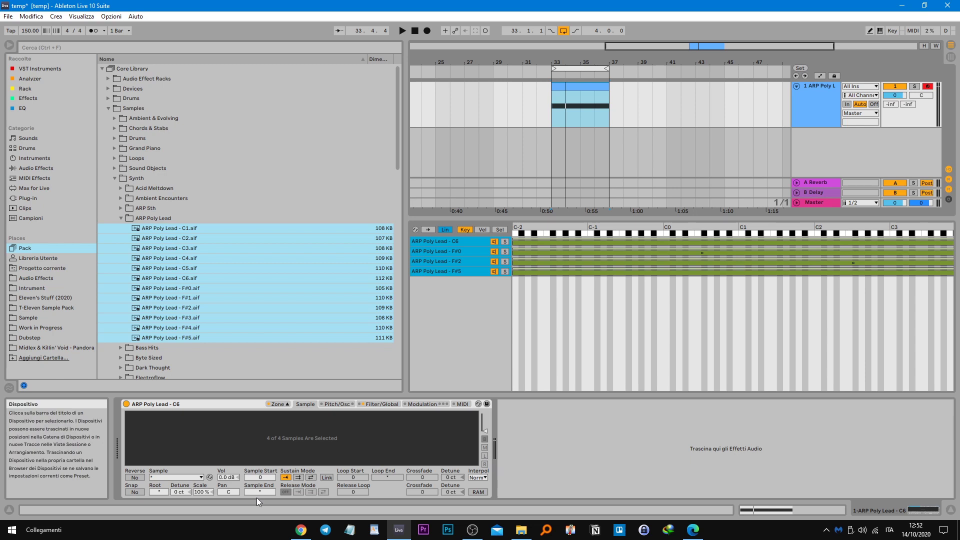
pyautogui.click(457, 242)
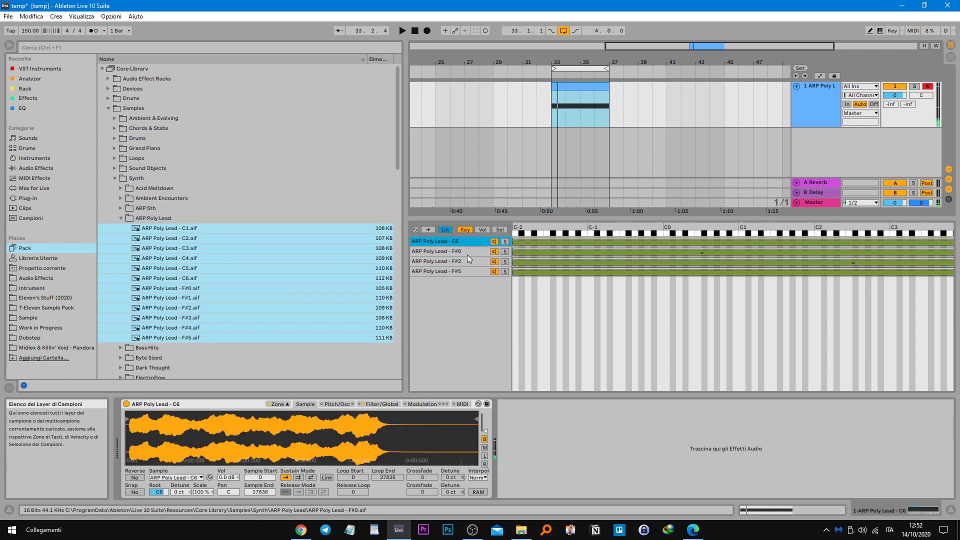
pyautogui.rightClick(544, 286)
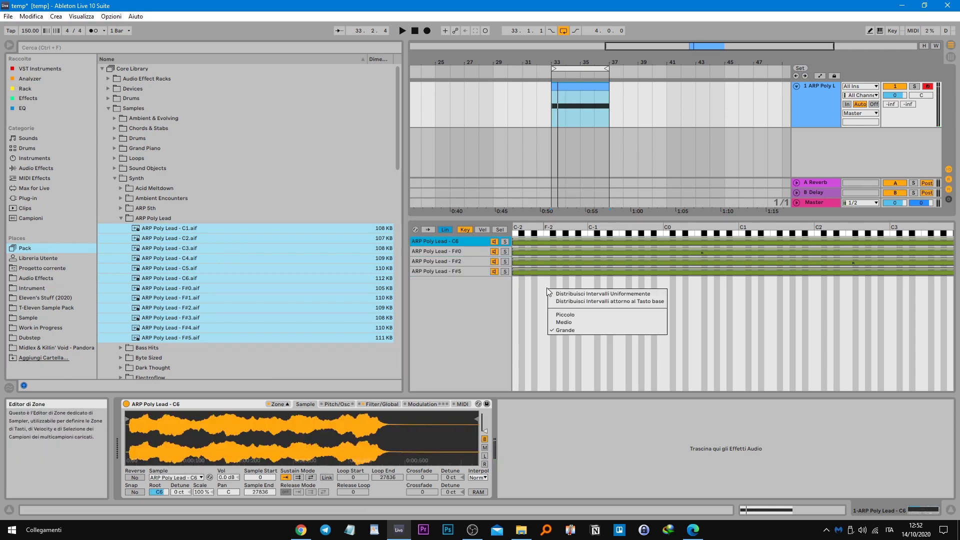
pyautogui.click(590, 296)
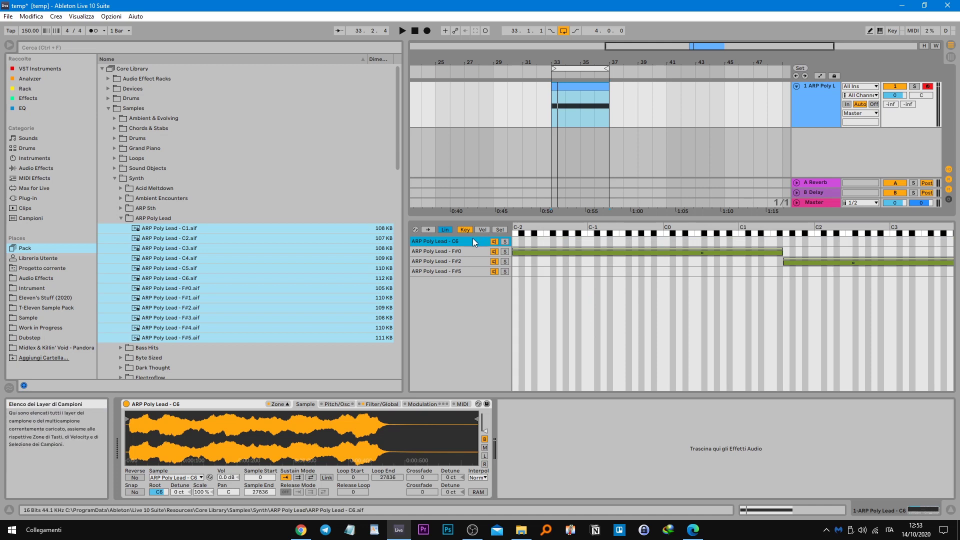
pyautogui.moveTo(622, 230); pyautogui.dragTo(640, 235)
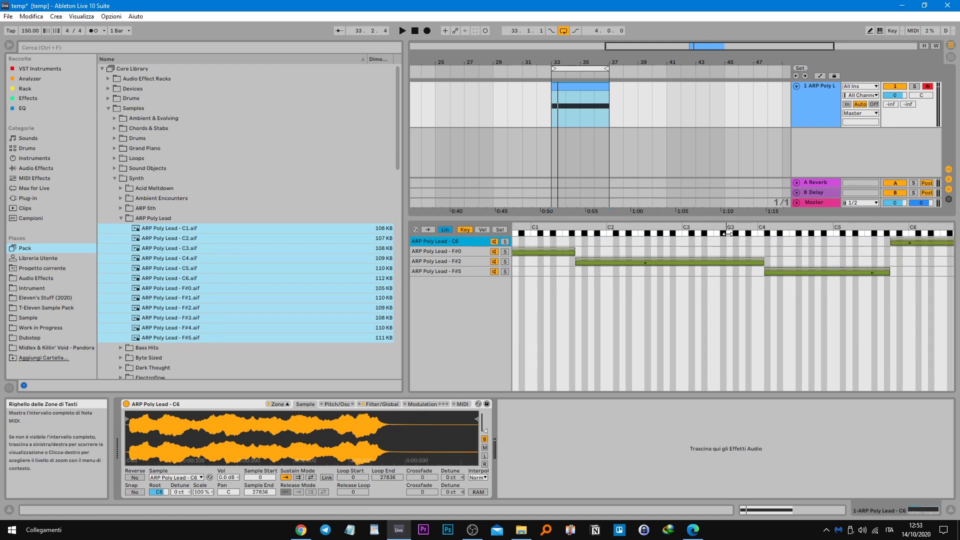
pyautogui.moveTo(727, 232); pyautogui.dragTo(739, 233)
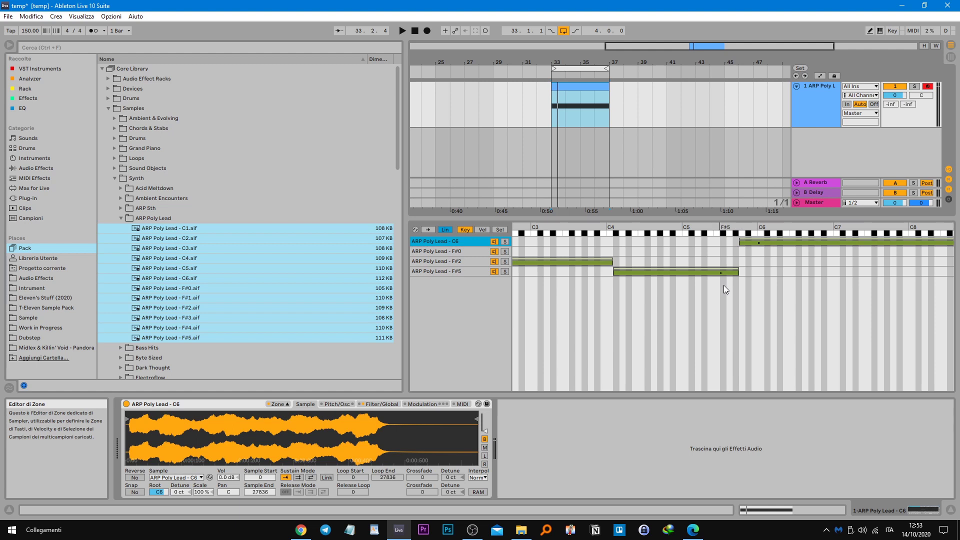
pyautogui.moveTo(664, 233); pyautogui.dragTo(916, 228)
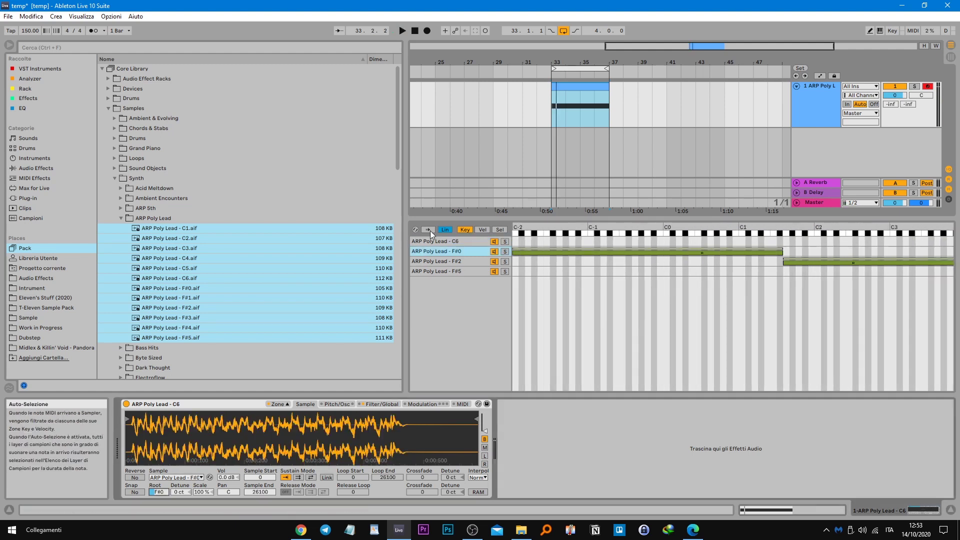
# Step: Try Auto Select in the Zone editor, inspect the F#2 and C6 layers, and turn Auto Select off again
pyautogui.click(430, 230)
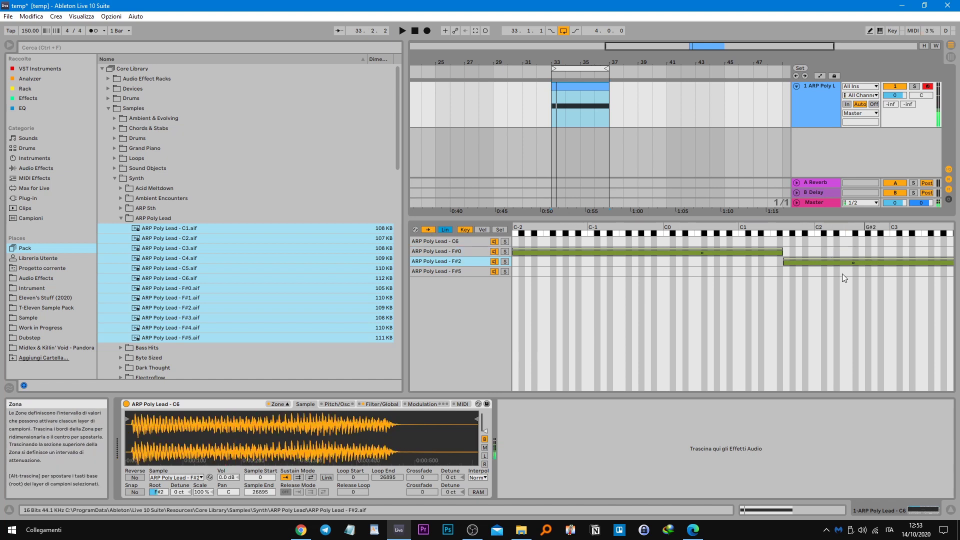
pyautogui.click(444, 261)
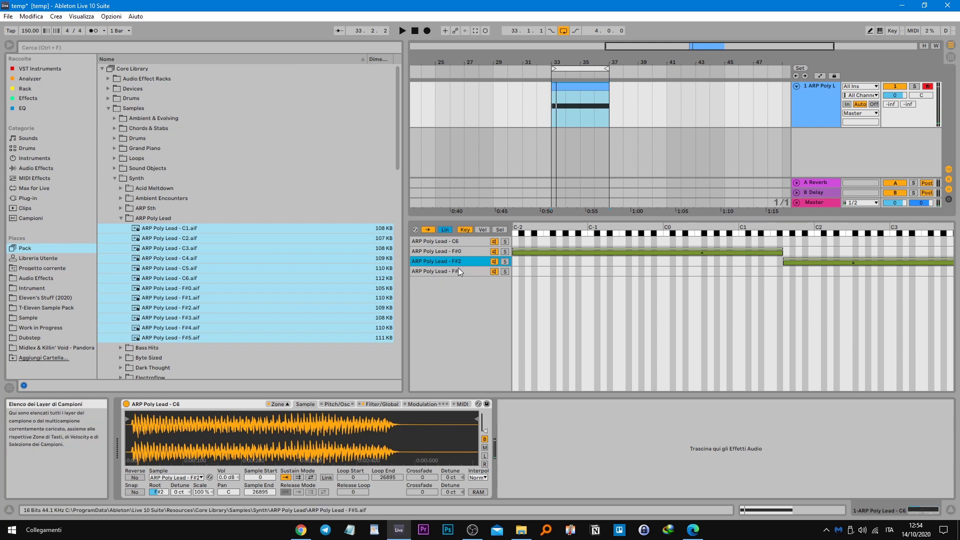
pyautogui.click(459, 241)
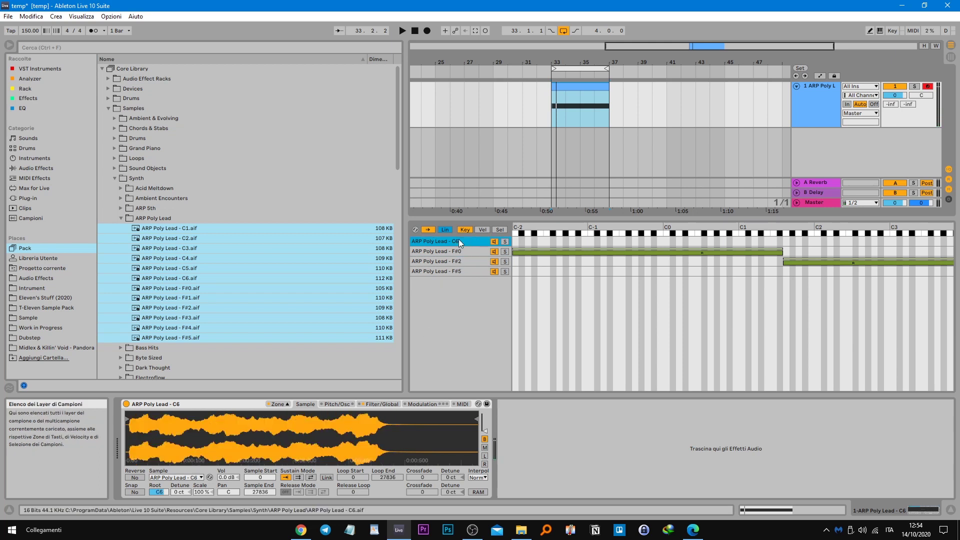
pyautogui.click(428, 230)
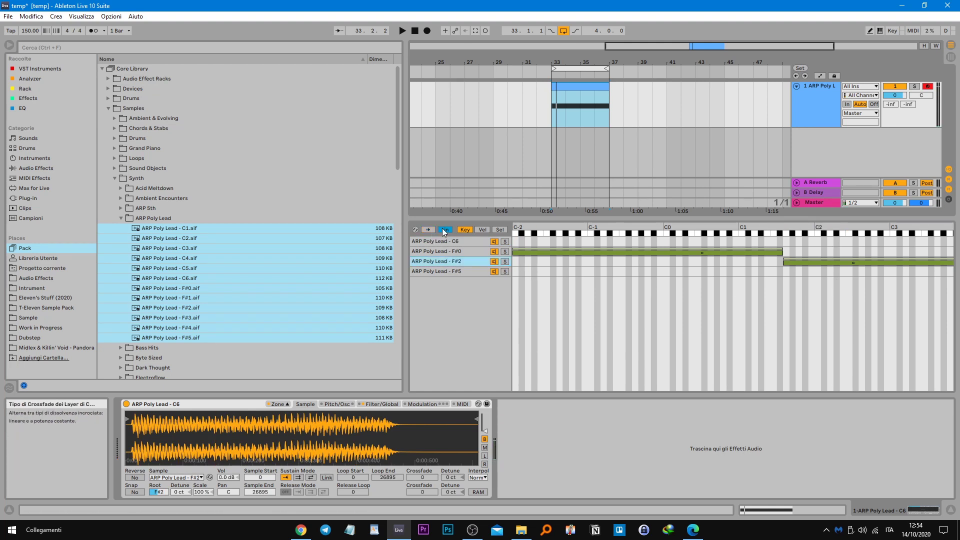
pyautogui.click(444, 231)
# Step: Compare the layers' velocity zones with their key zones and distribute the velocity ranges evenly
pyautogui.click(482, 230)
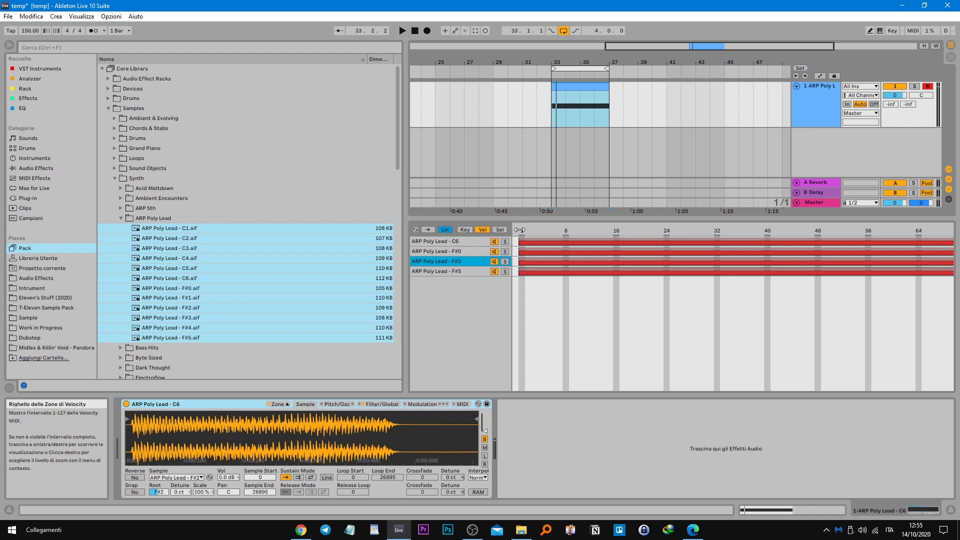
pyautogui.moveTo(520, 230); pyautogui.dragTo(947, 238)
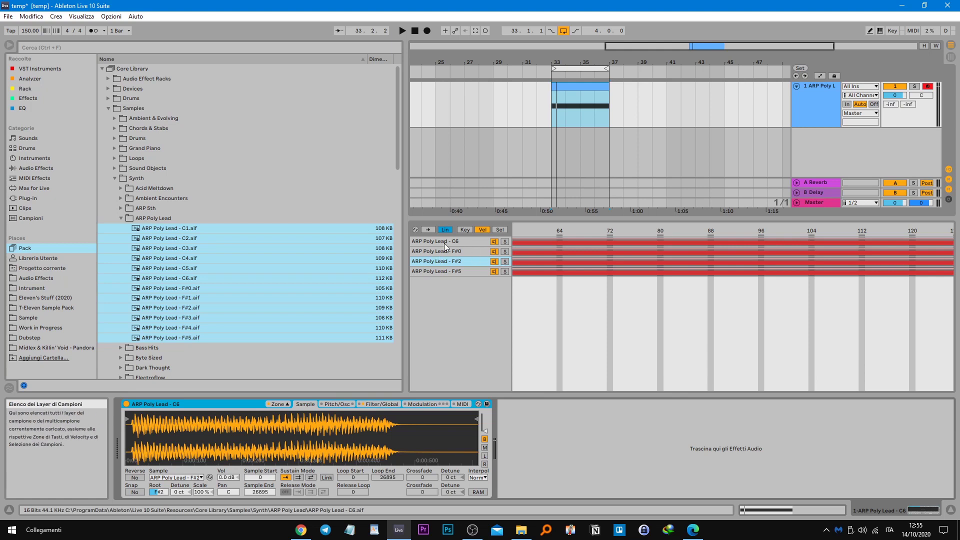
pyautogui.click(463, 229)
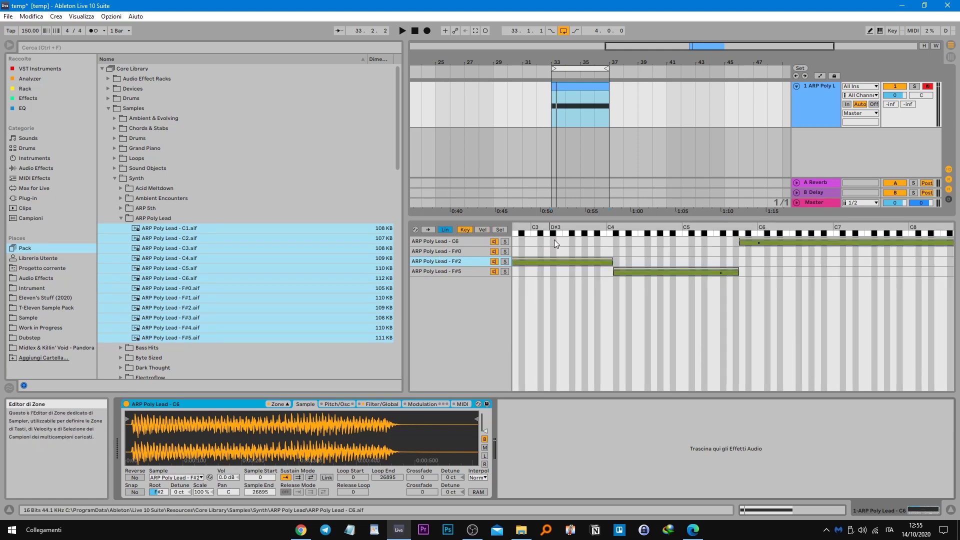
pyautogui.click(482, 230)
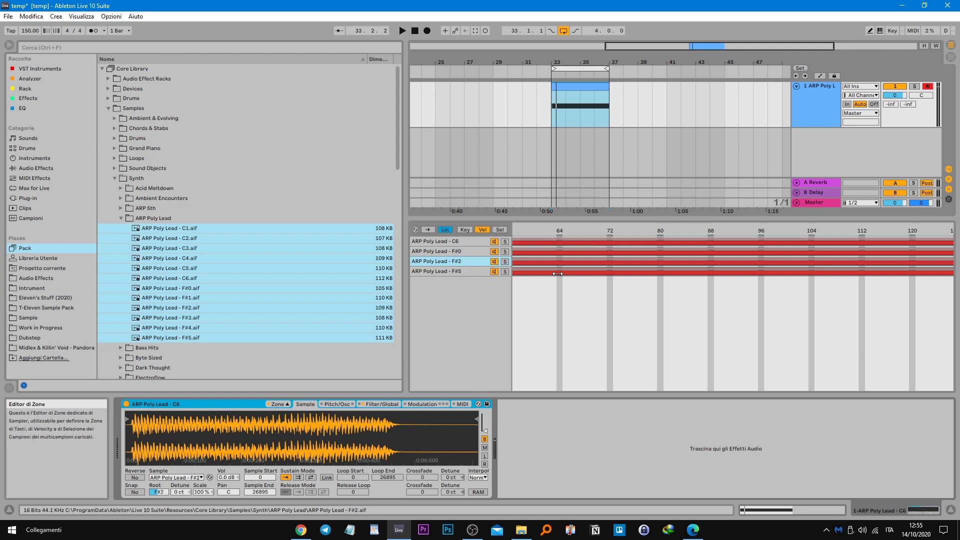
pyautogui.rightClick(569, 288)
pyautogui.click(623, 292)
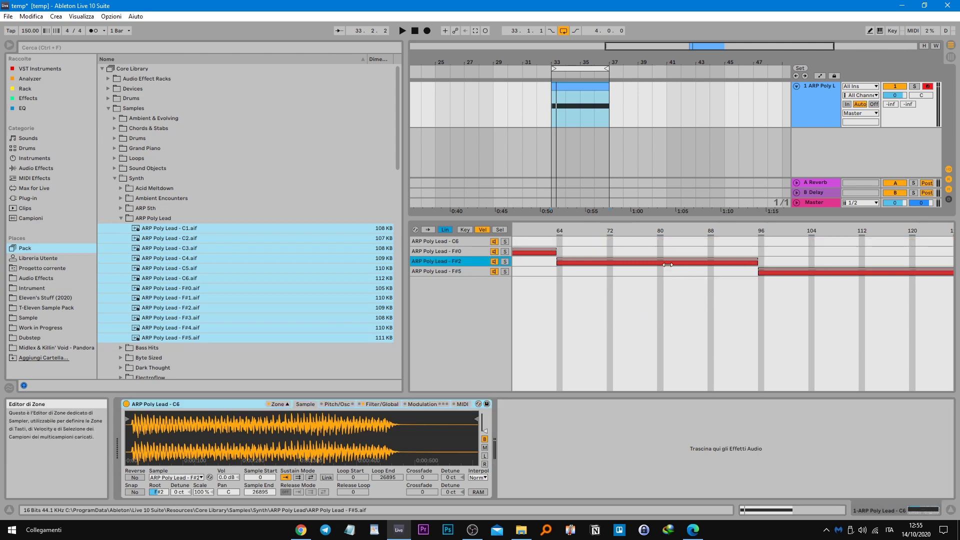
# Step: Examine the distributed velocity zones of the layers, comparing them with the key zones and auditioning the sound
pyautogui.moveTo(698, 230); pyautogui.dragTo(889, 163)
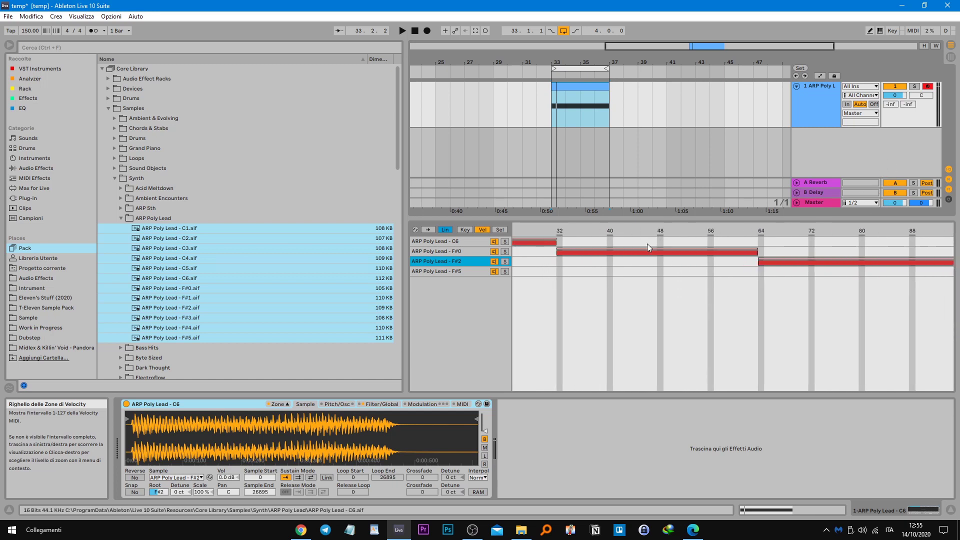
pyautogui.moveTo(669, 231); pyautogui.dragTo(700, 231)
pyautogui.press('space')
pyautogui.press('space')
pyautogui.press('space')
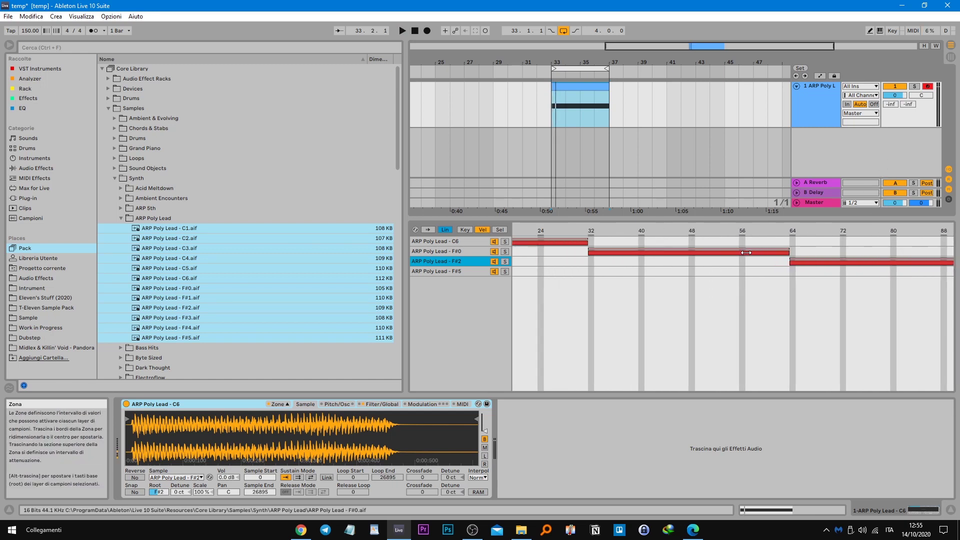
pyautogui.click(465, 229)
pyautogui.click(482, 230)
pyautogui.press('space')
pyautogui.press('space')
pyautogui.click(827, 511)
pyautogui.moveTo(263, 433)
pyautogui.mouseDown()
pyautogui.moveTo(263, 384)
pyautogui.moveTo(262, 429)
pyautogui.mouseUp()
pyautogui.press('space')
pyautogui.press('space')
pyautogui.press('space')
pyautogui.press('space')
pyautogui.press('space')
pyautogui.press('space')
pyautogui.press('space')
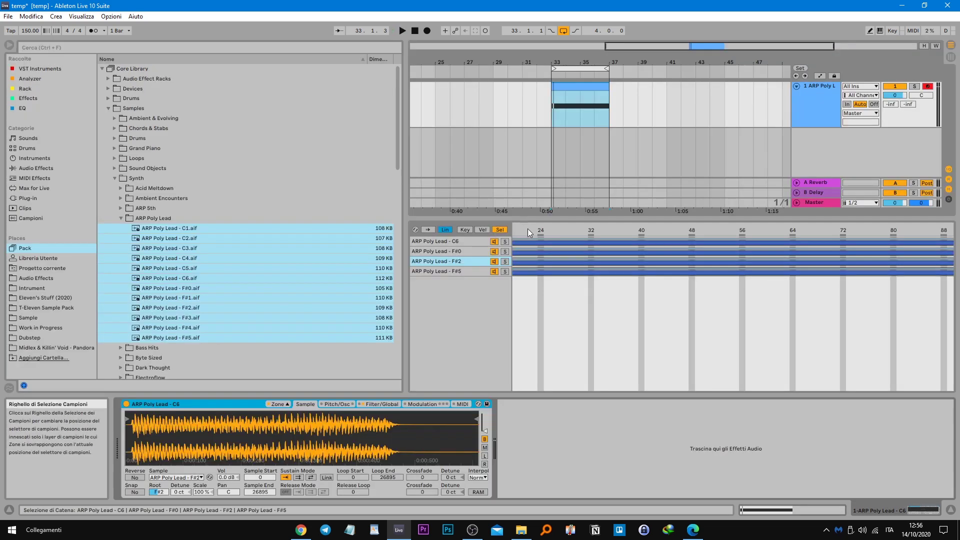
# Step: Move the sample selector along its ruler and distribute the layers' sample select ranges evenly
pyautogui.moveTo(527, 229)
pyautogui.mouseDown()
pyautogui.moveTo(685, 229)
pyautogui.moveTo(579, 229)
pyautogui.moveTo(660, 228)
pyautogui.mouseUp()
pyautogui.rightClick(661, 230)
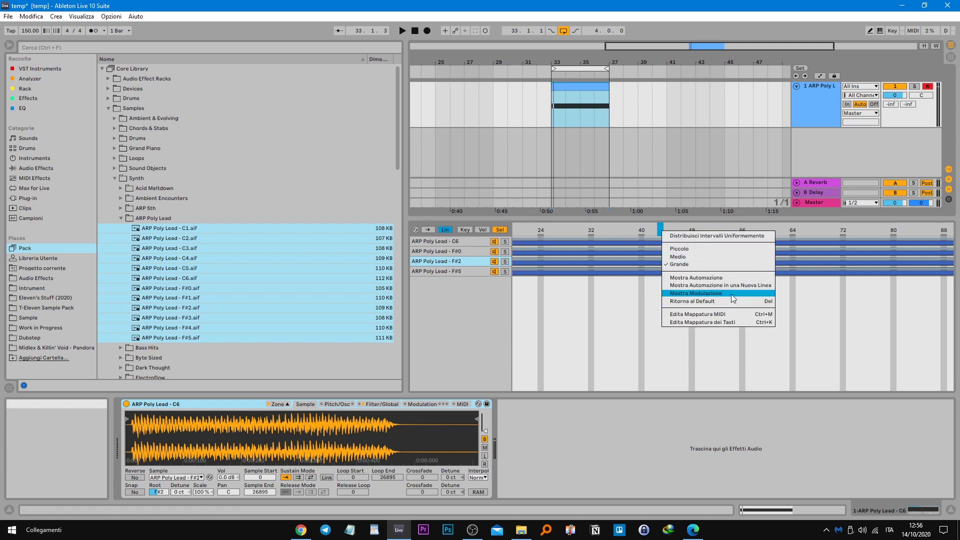
pyautogui.click(650, 302)
pyautogui.rightClick(570, 284)
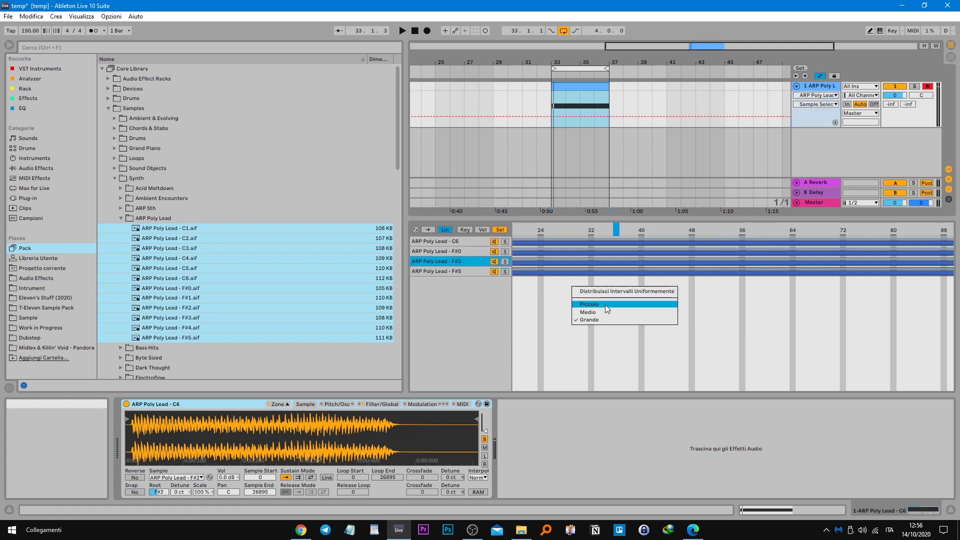
pyautogui.click(611, 290)
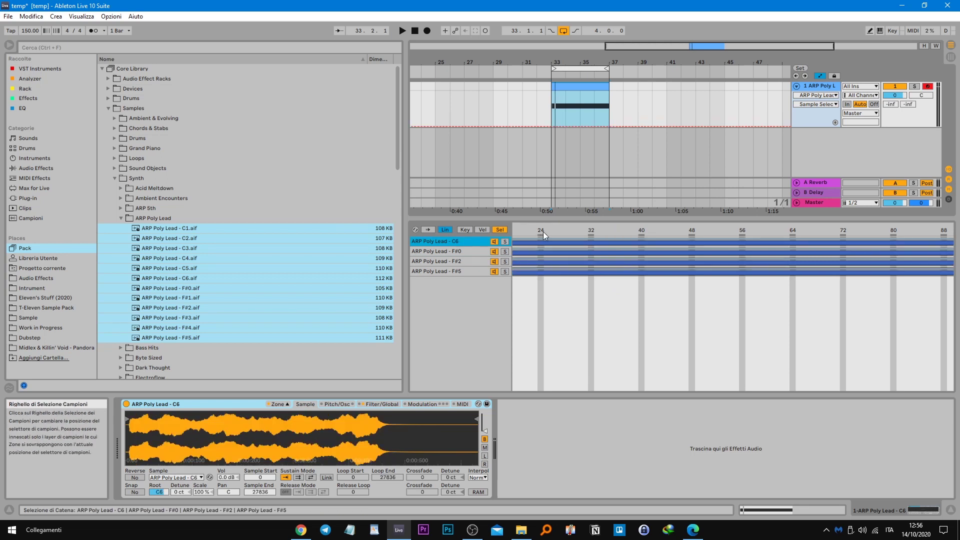
pyautogui.rightClick(566, 296)
pyautogui.click(584, 302)
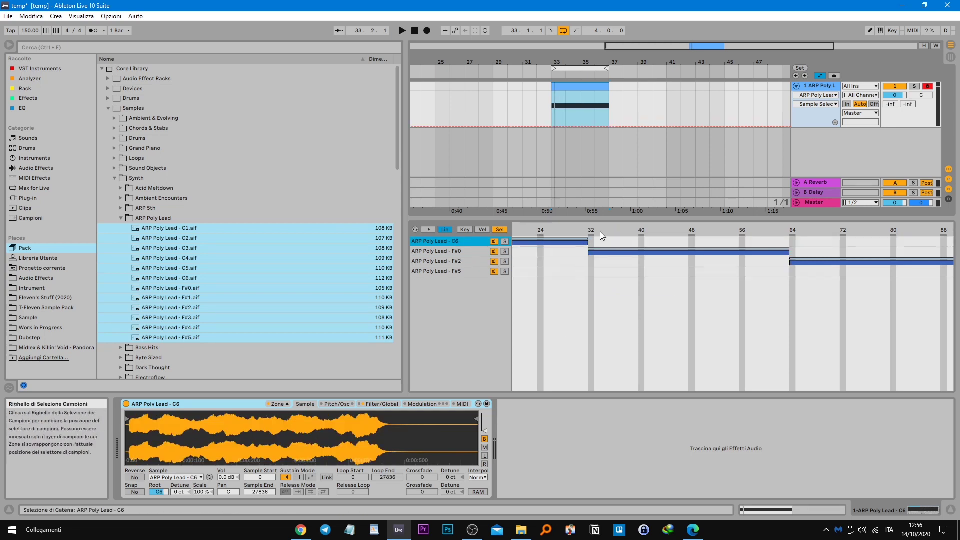
# Step: Audition the select zones by moving the sample selector through the C6 and F#0 ranges, ending at about 41
pyautogui.click(685, 230)
pyautogui.click(553, 230)
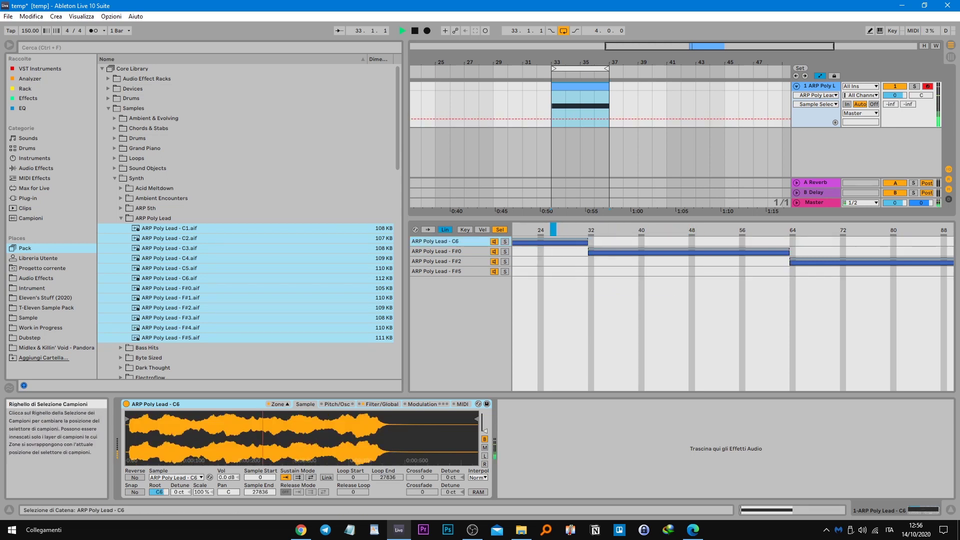
pyautogui.moveTo(553, 230)
pyautogui.mouseDown()
pyautogui.moveTo(824, 229)
pyautogui.moveTo(668, 229)
pyautogui.mouseUp()
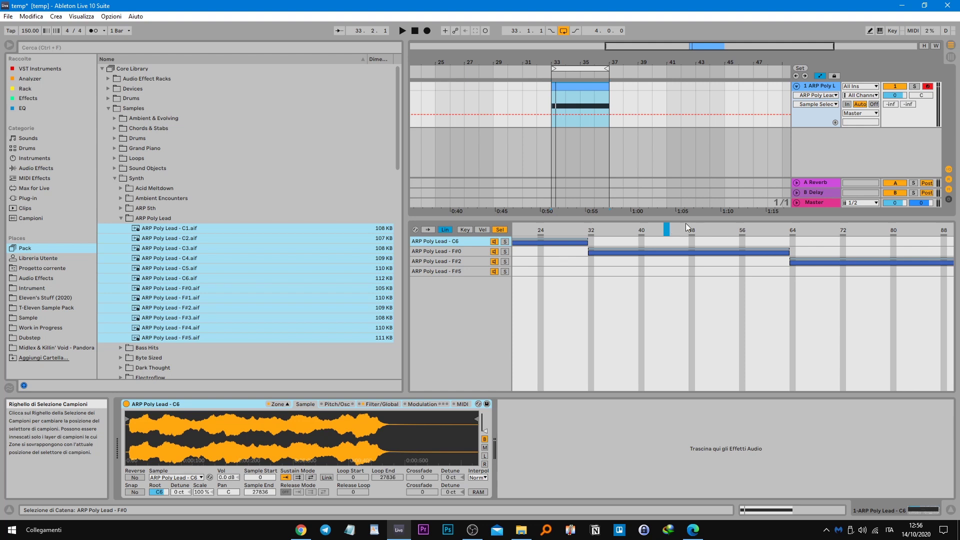
pyautogui.moveTo(668, 229)
pyautogui.mouseDown()
pyautogui.moveTo(861, 229)
pyautogui.moveTo(647, 230)
pyautogui.mouseUp()
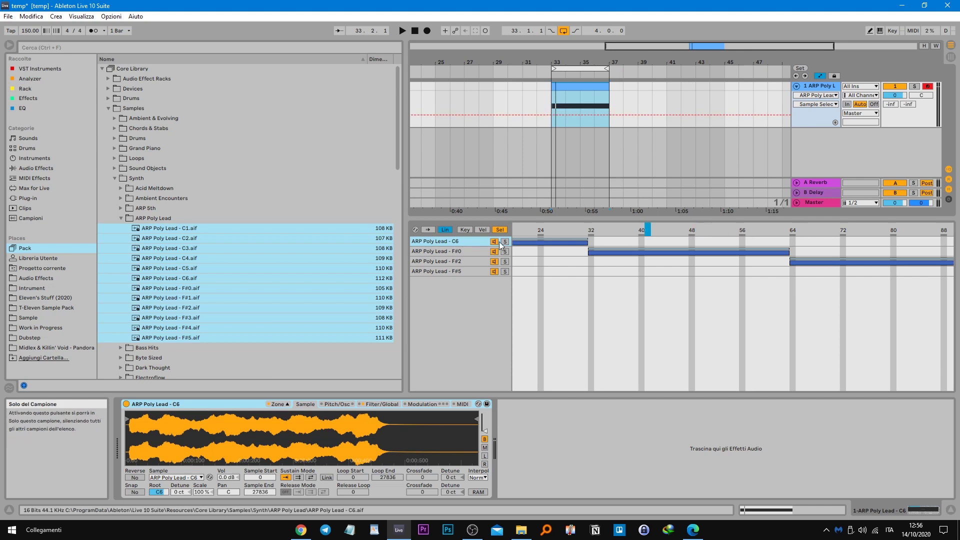
# Step: Switch the ARP Poly Lead - C6 layer off and on again, and toggle its solo on and off
pyautogui.click(497, 242)
pyautogui.click(494, 241)
pyautogui.click(506, 241)
pyautogui.click(506, 241)
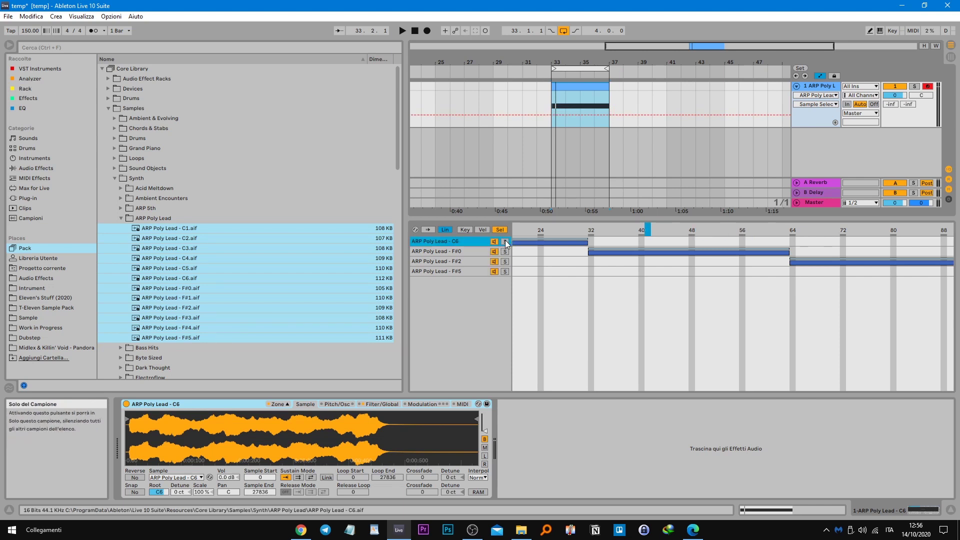
# Step: Review the editing options for the ARP Poly Lead - F#5 layer and sort the layer list in ascending order
pyautogui.click(475, 307)
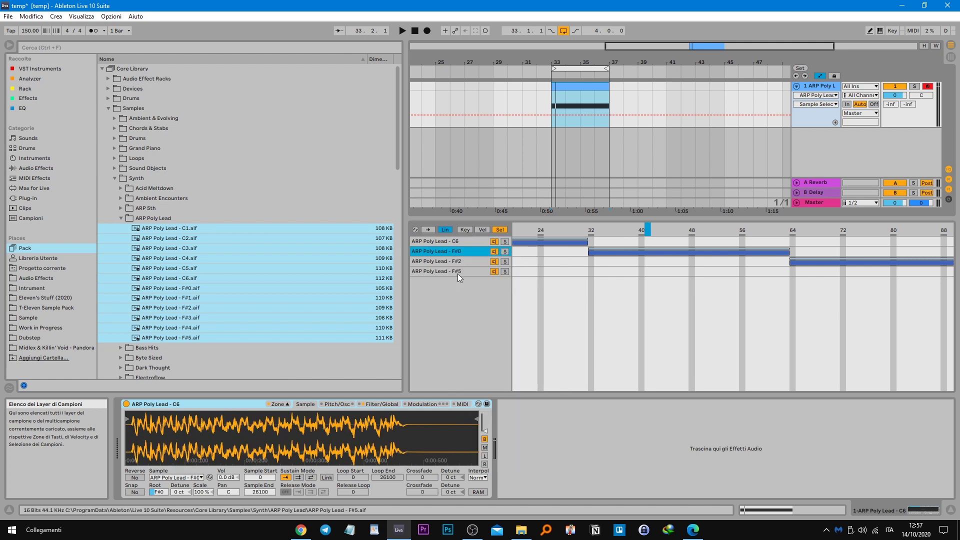
pyautogui.rightClick(561, 272)
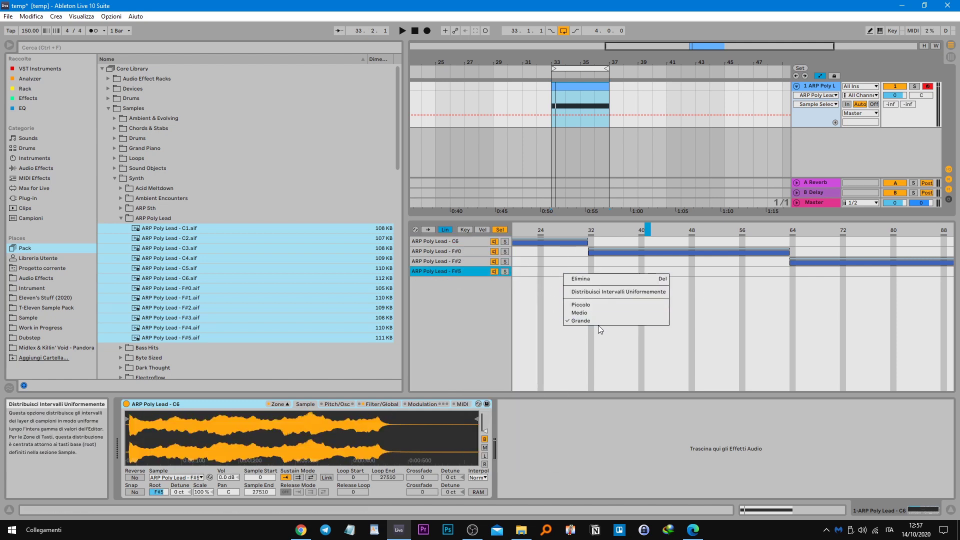
pyautogui.click(538, 299)
pyautogui.rightClick(452, 270)
pyautogui.click(440, 273)
pyautogui.rightClick(441, 273)
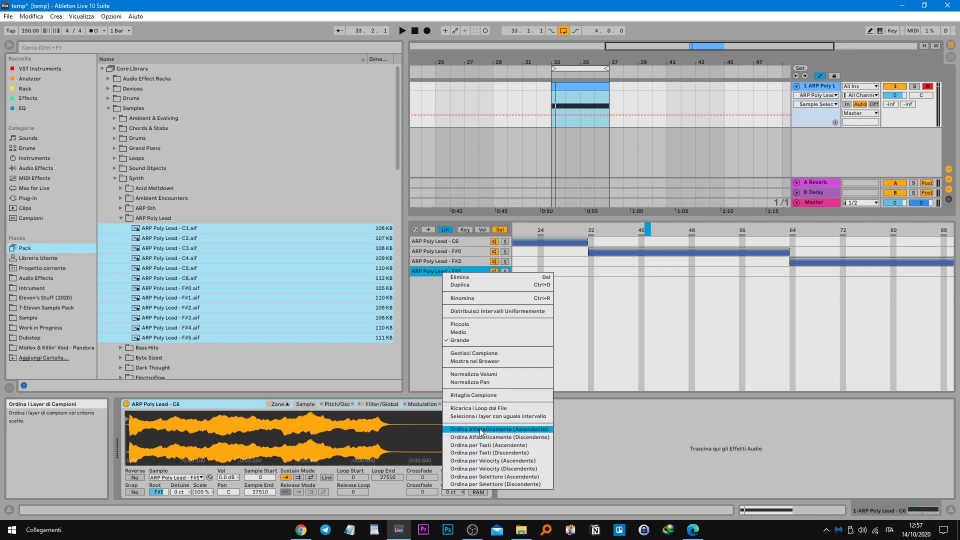
pyautogui.click(506, 445)
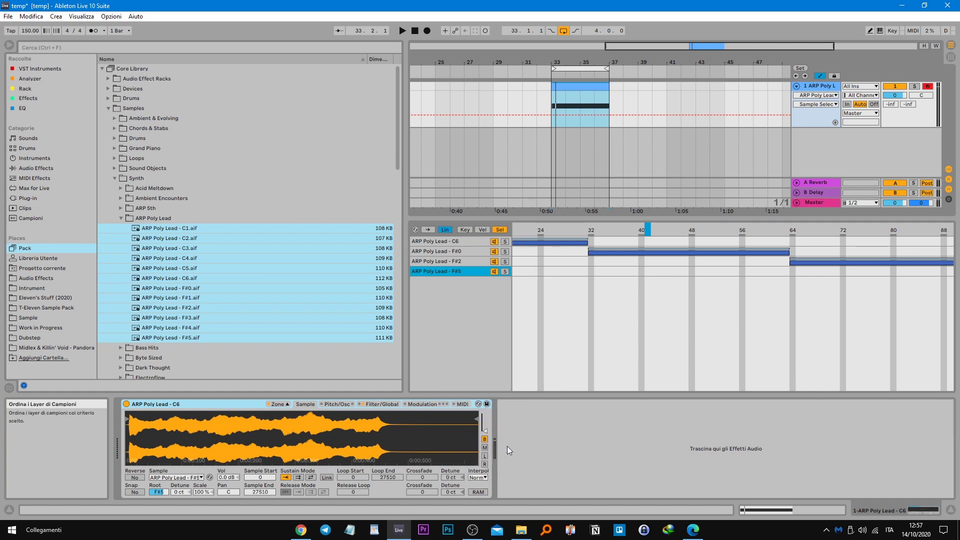
# Step: Move the F#5 and C6 layers to other positions in the layer list and sort the list in ascending order again
pyautogui.click(456, 241)
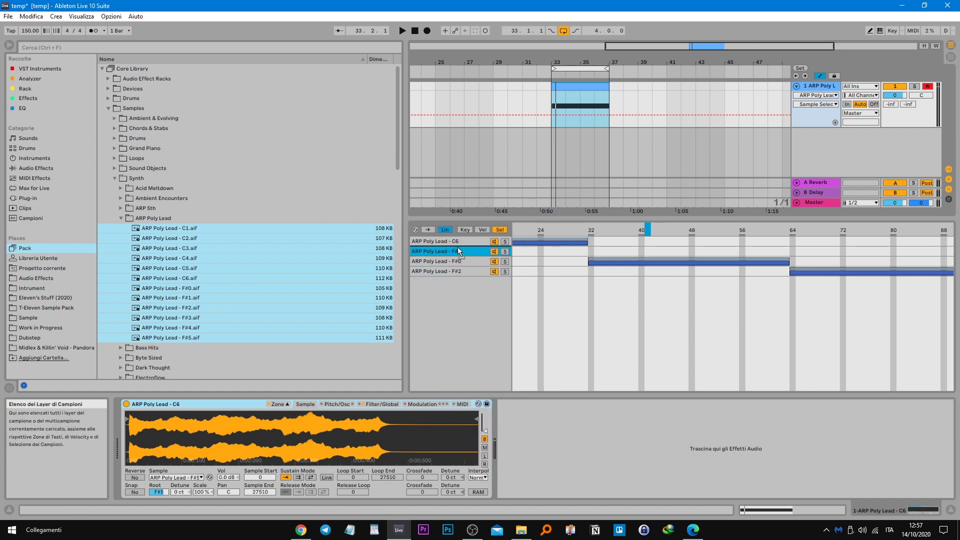
pyautogui.moveTo(457, 241); pyautogui.dragTo(451, 266)
pyautogui.rightClick(454, 268)
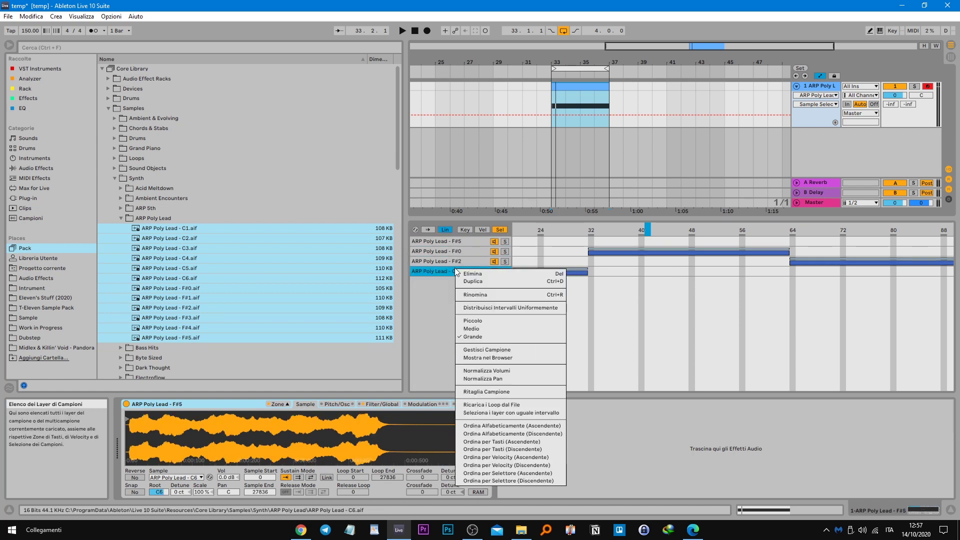
pyautogui.click(554, 441)
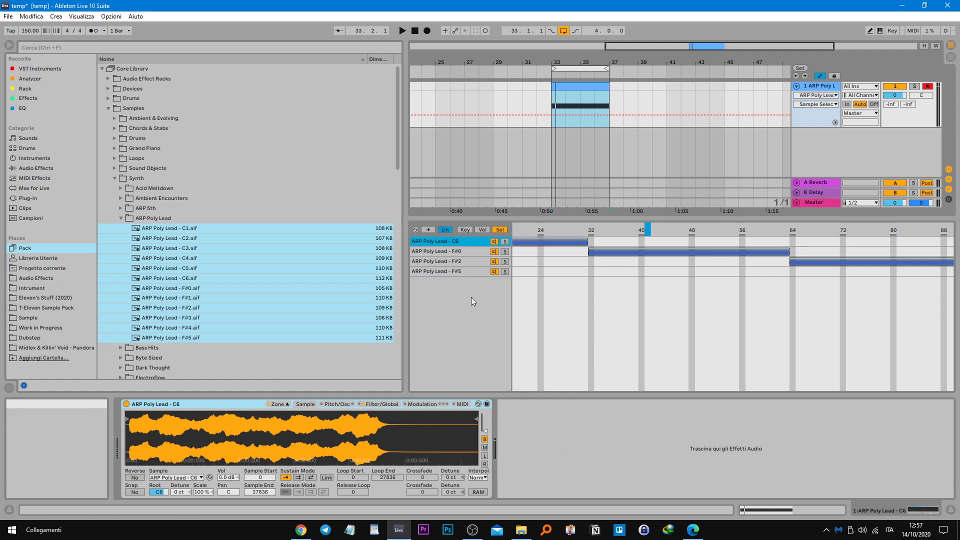
# Step: Load the DnB Tools 2 Lead.adv preset from Sampler's Synth Lead presets in place of the ARP Poly Lead instrument
pyautogui.rightClick(453, 244)
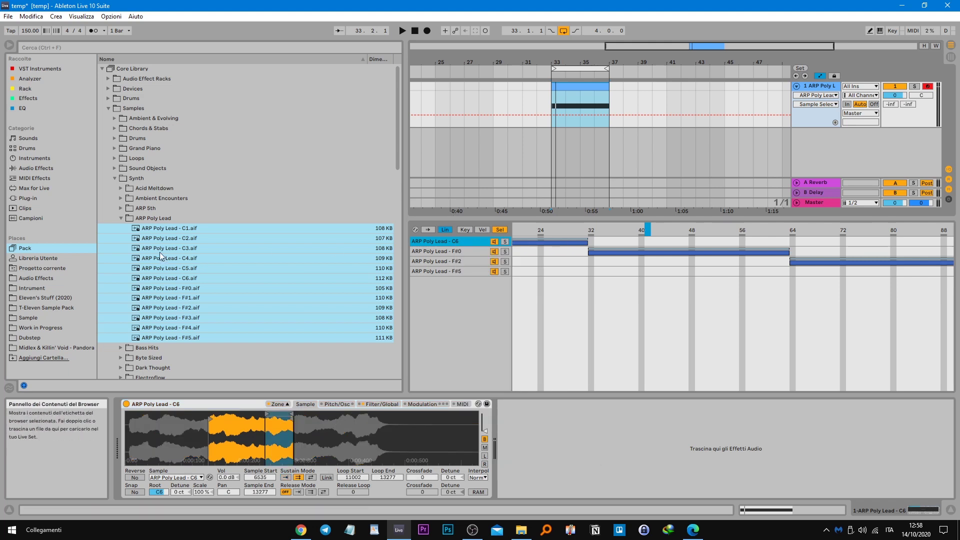
pyautogui.click(36, 168)
pyautogui.click(40, 158)
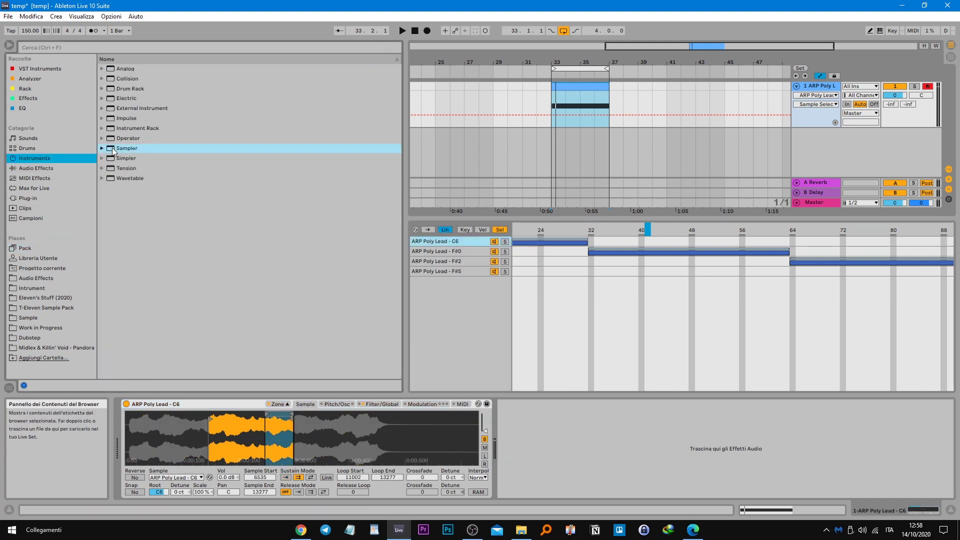
pyautogui.click(103, 148)
pyautogui.click(154, 236)
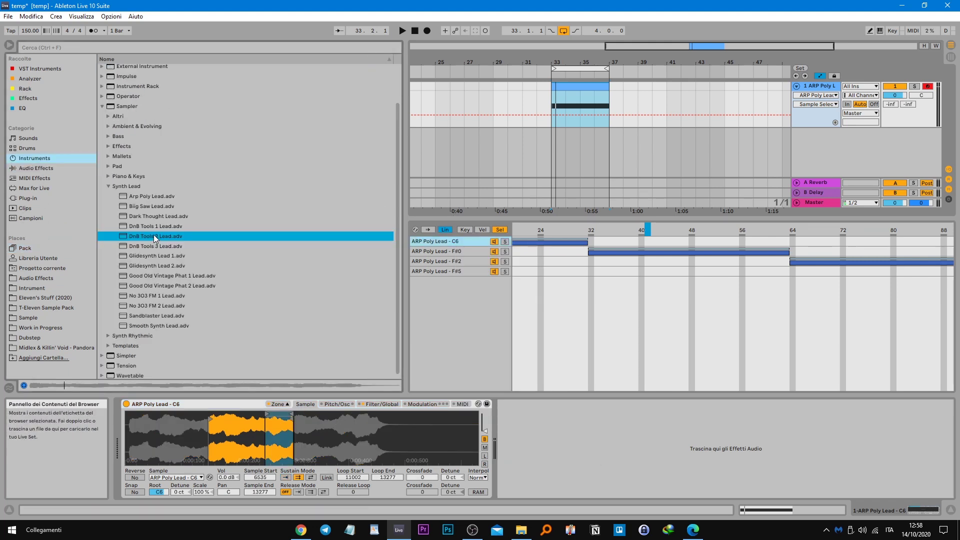
pyautogui.moveTo(154, 235); pyautogui.dragTo(255, 405)
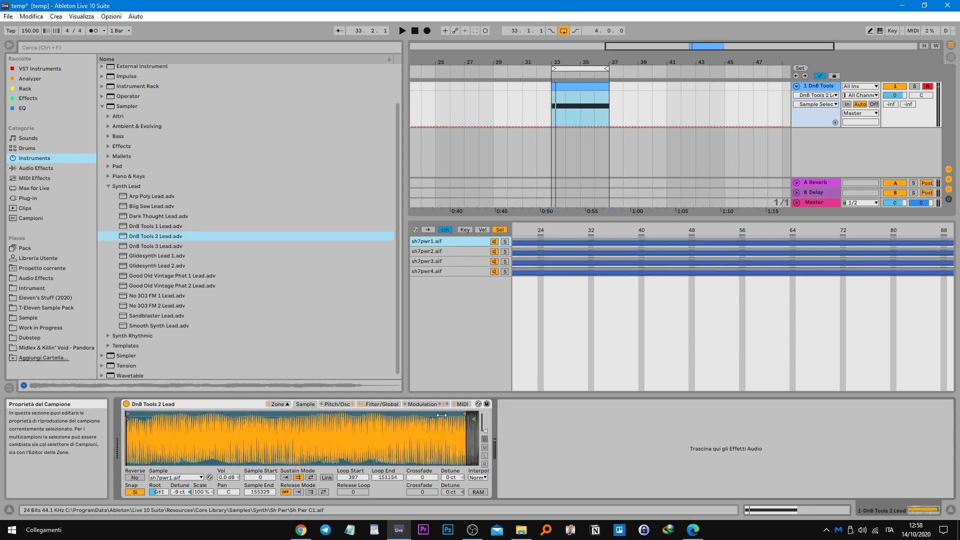
# Step: Shorten the sh7pwr1.aif loop to end at 23848 and reload the layer's loop settings from the file
pyautogui.moveTo(465, 413); pyautogui.dragTo(256, 414)
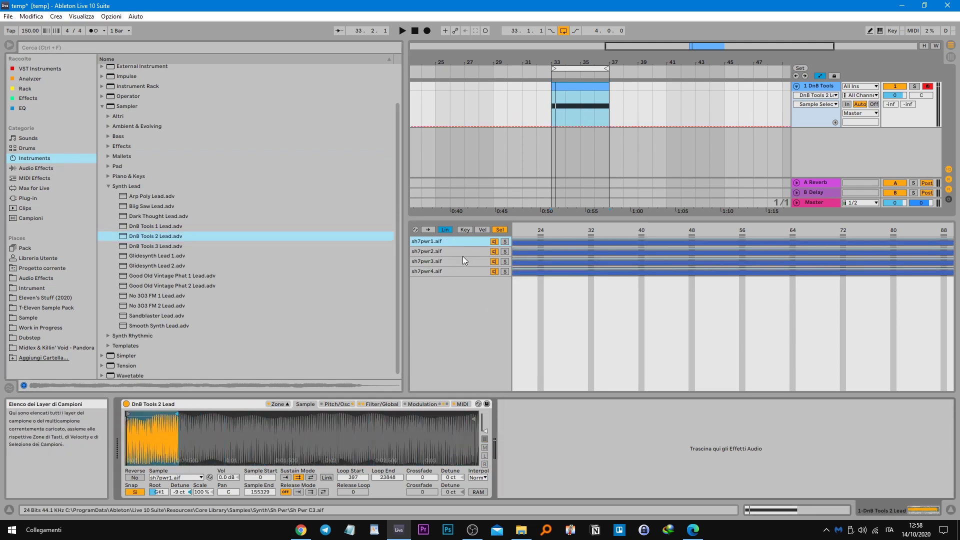
pyautogui.rightClick(465, 242)
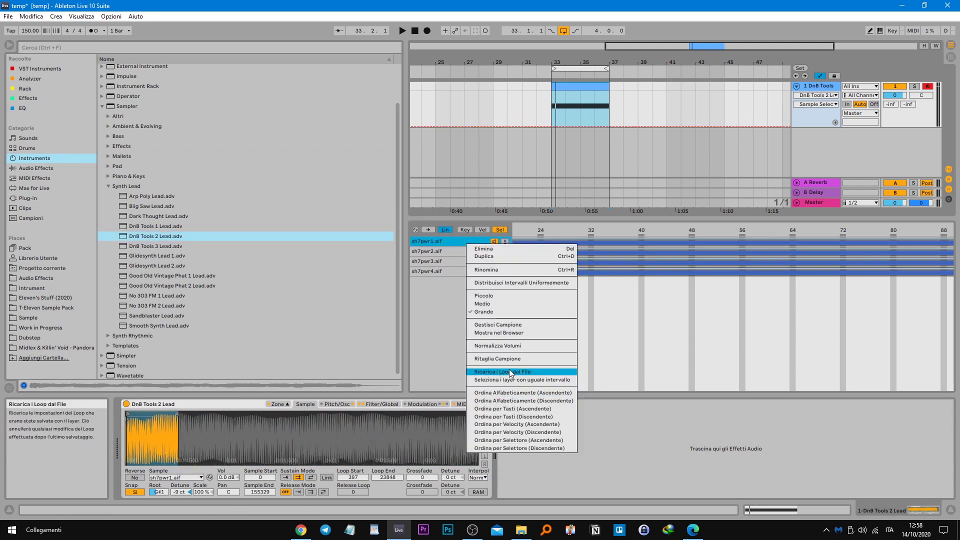
pyautogui.click(508, 370)
# Step: Select all layers that have the same range as sh7pwr1.aif
pyautogui.rightClick(451, 241)
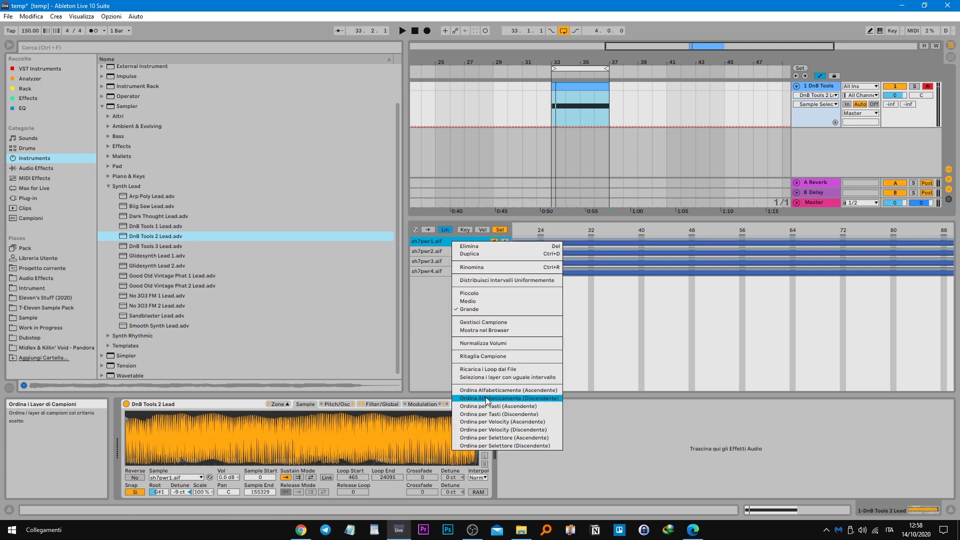
pyautogui.click(499, 378)
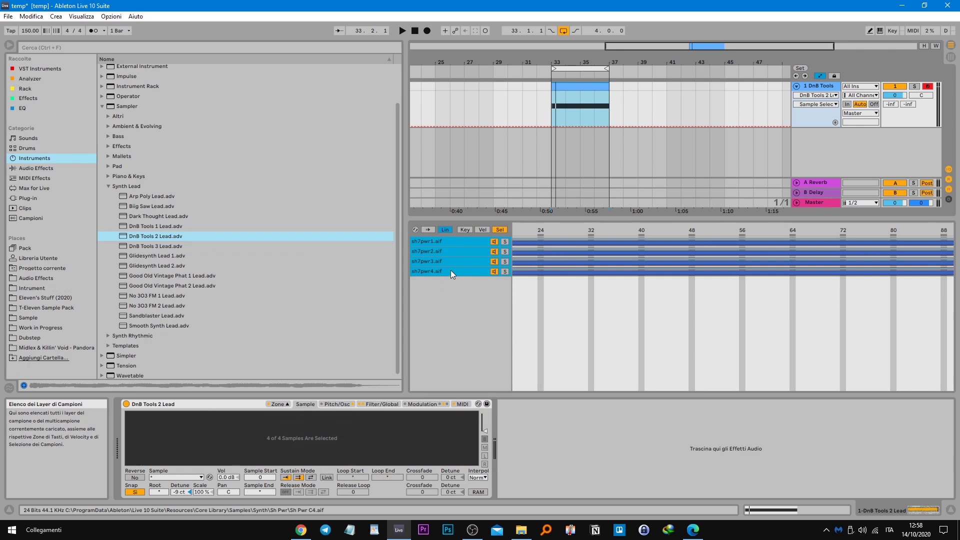
# Step: Show the key zones of the layers and look over the available layer options of sh7pwr2.aif
pyautogui.click(467, 228)
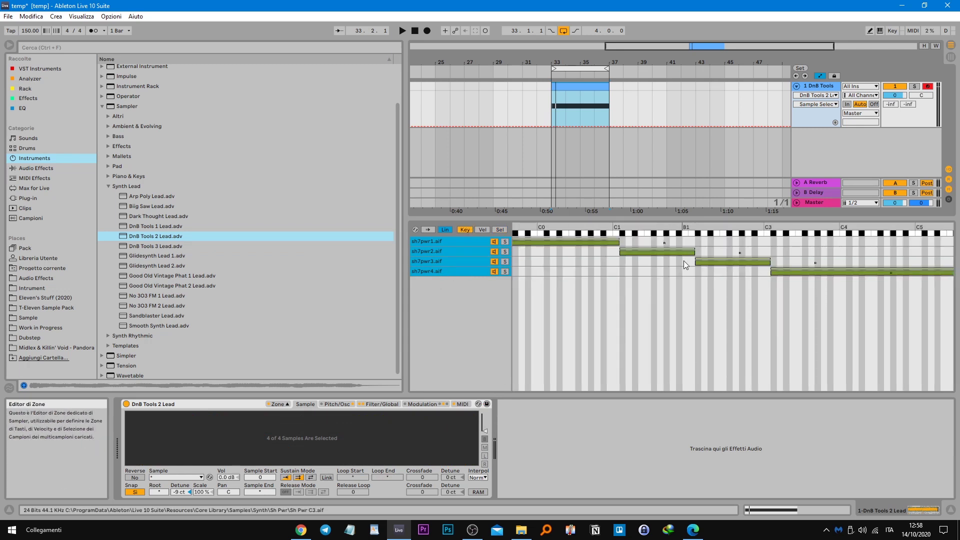
pyautogui.click(444, 251)
pyautogui.rightClick(445, 251)
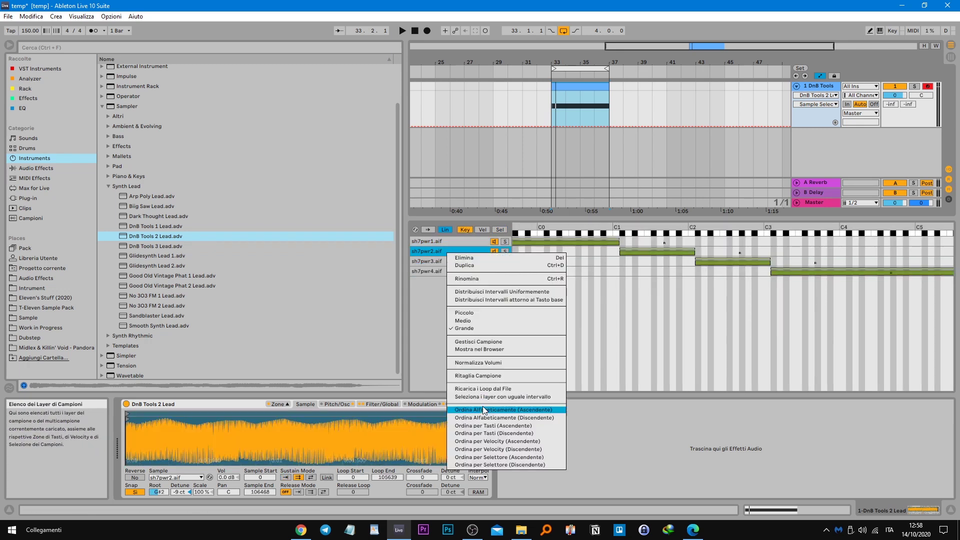
pyautogui.click(652, 281)
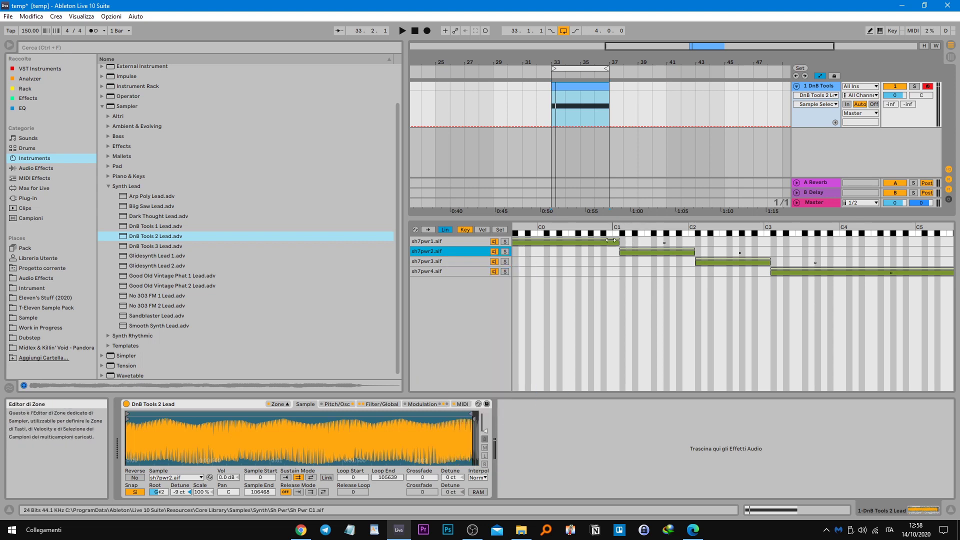
# Step: Duplicate the sh7pwr2.aif layer and delete the duplicate
pyautogui.rightClick(466, 250)
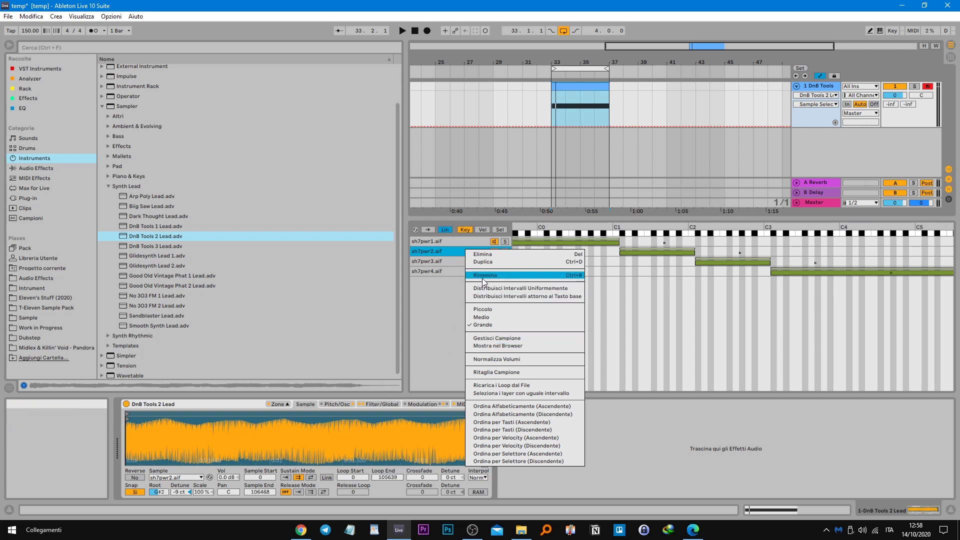
pyautogui.click(483, 261)
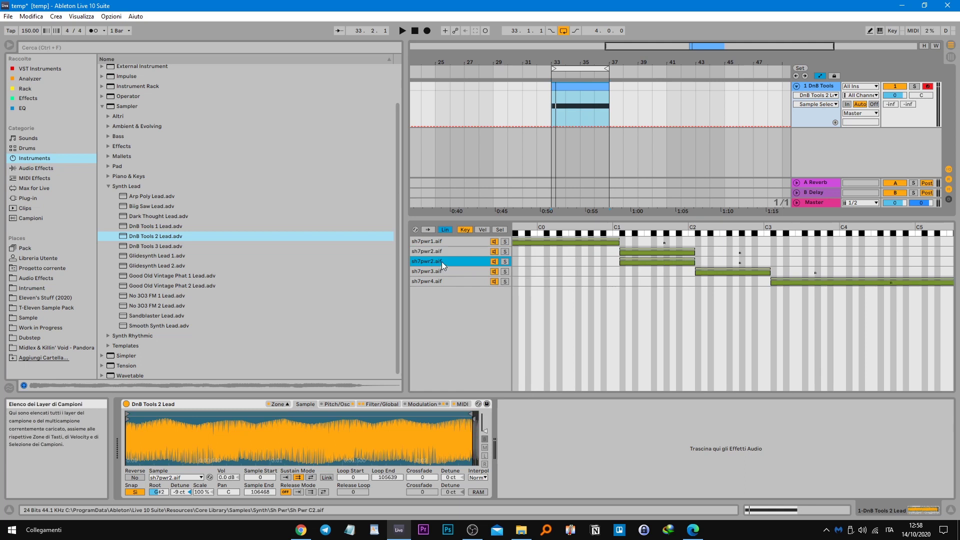
pyautogui.press('Delete')
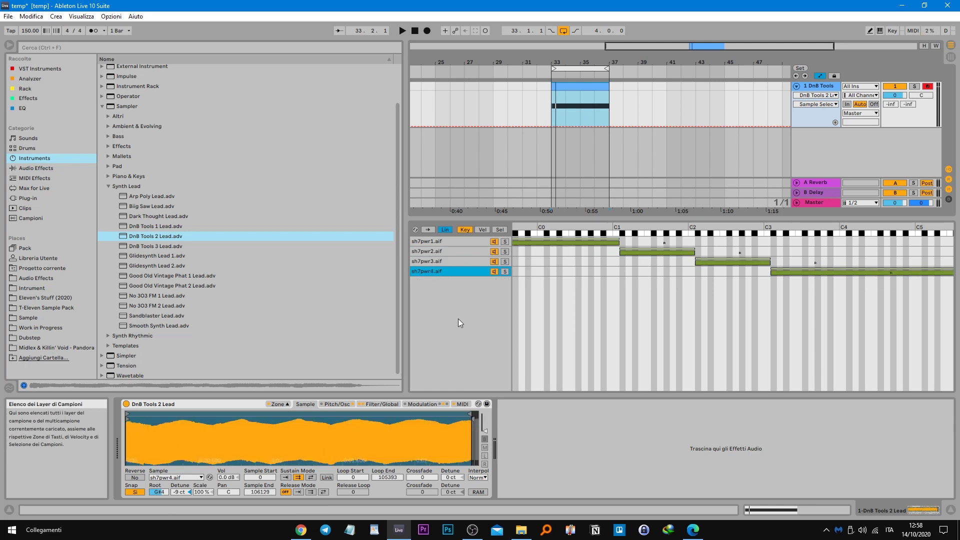
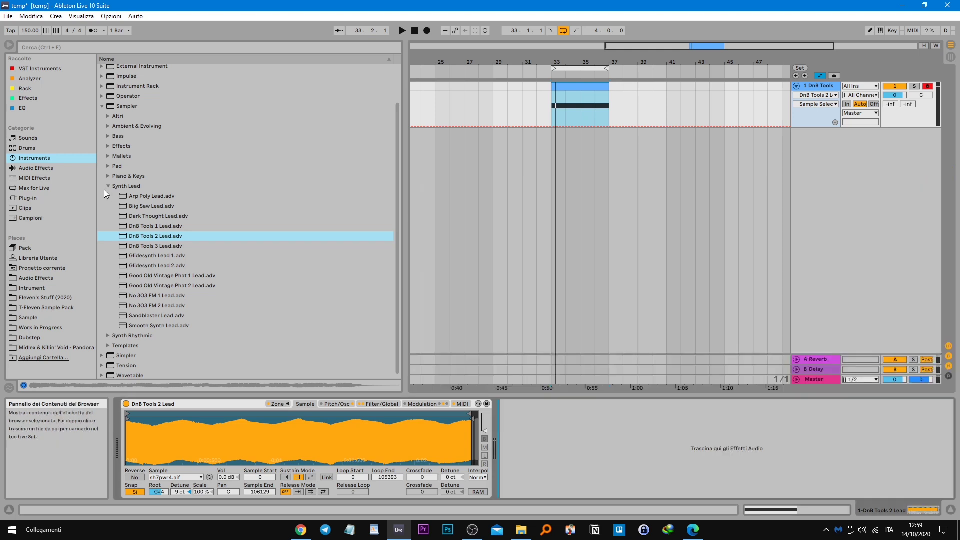
# Step: Load Galactica Pad.adv from Sampler's Pad presets in place of DnB Tools 2 Lead and show its key zones
pyautogui.click(105, 188)
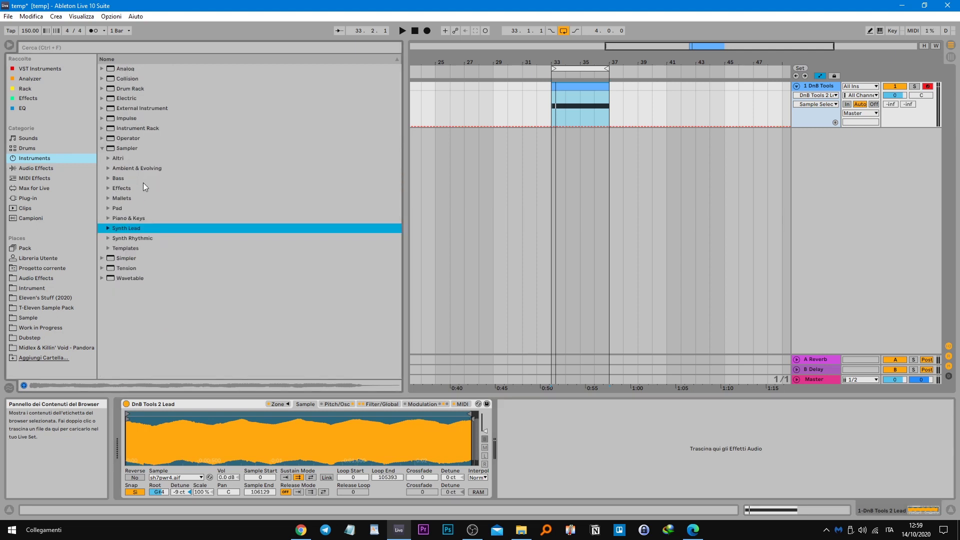
pyautogui.click(109, 208)
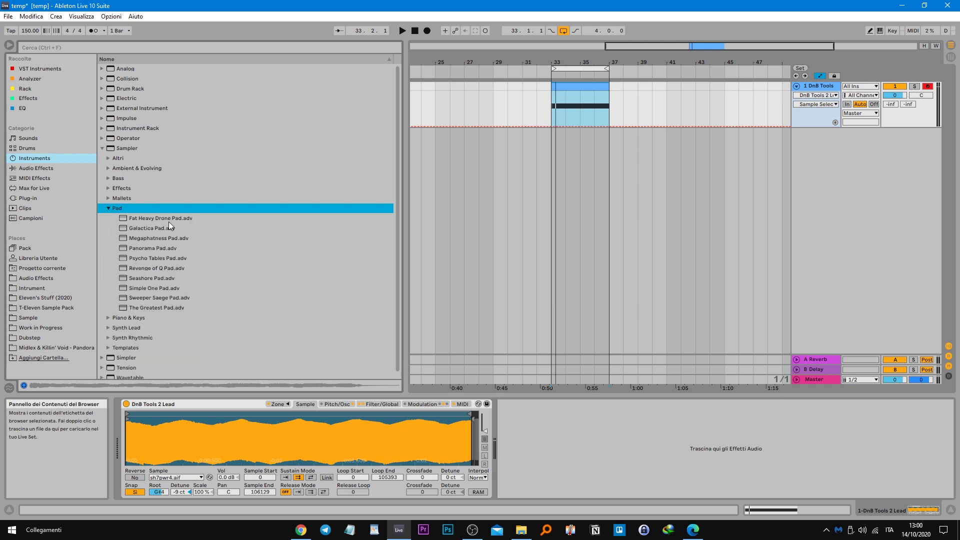
pyautogui.click(156, 219)
pyautogui.moveTo(155, 217); pyautogui.dragTo(213, 403)
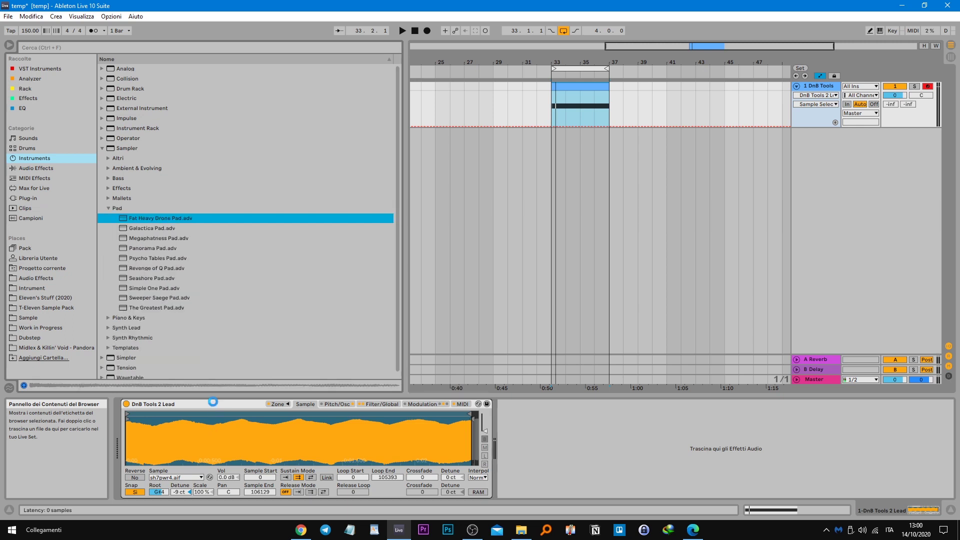
pyautogui.click(277, 405)
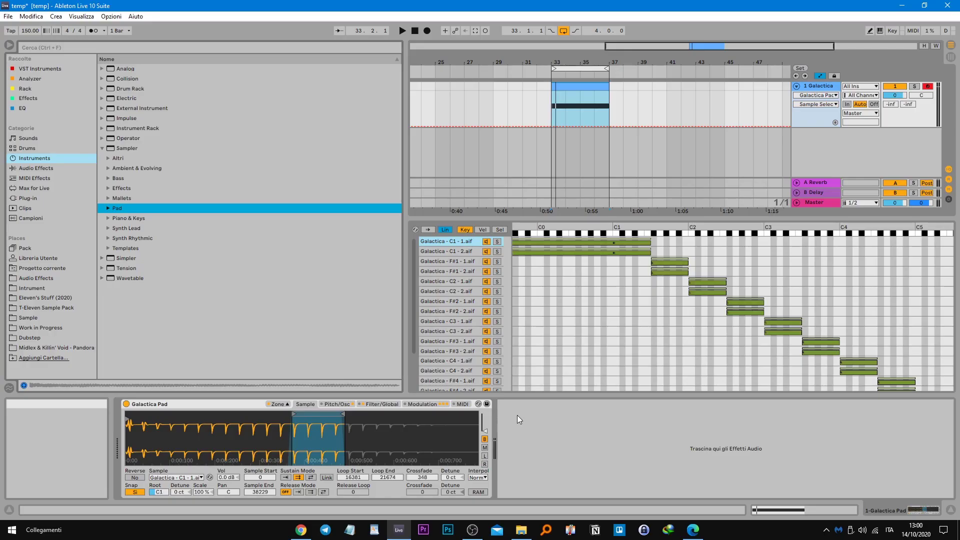
pyautogui.click(519, 415)
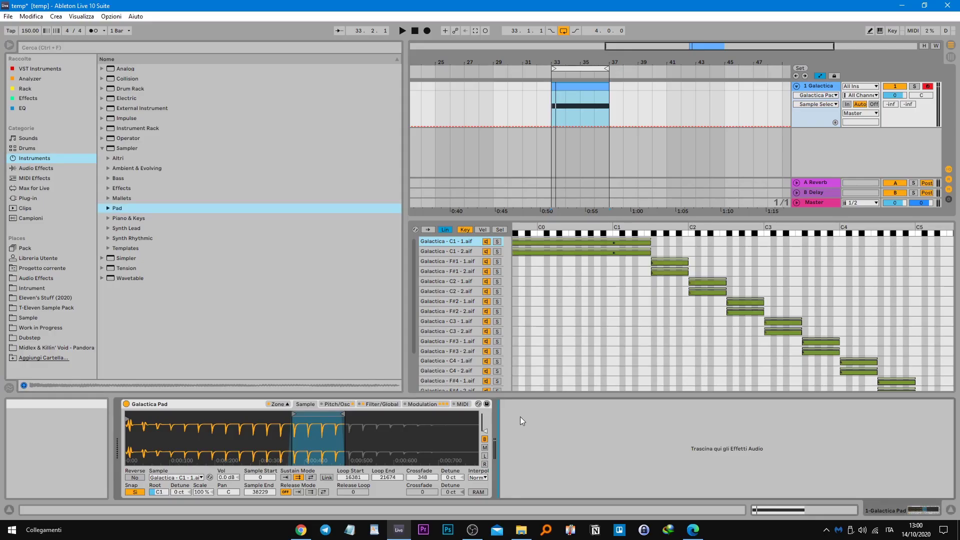
# Step: Save the Galactica Pad instrument as Galactica Pad.adv in the T-Eleven Sample Pack folder and check the saved preset
pyautogui.click(55, 308)
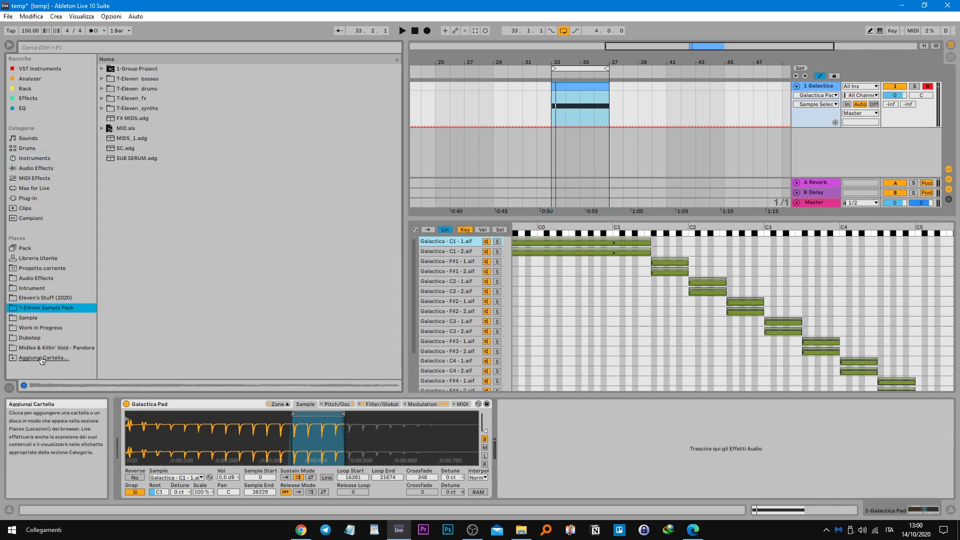
pyautogui.moveTo(176, 401); pyautogui.dragTo(182, 338)
pyautogui.press('Return')
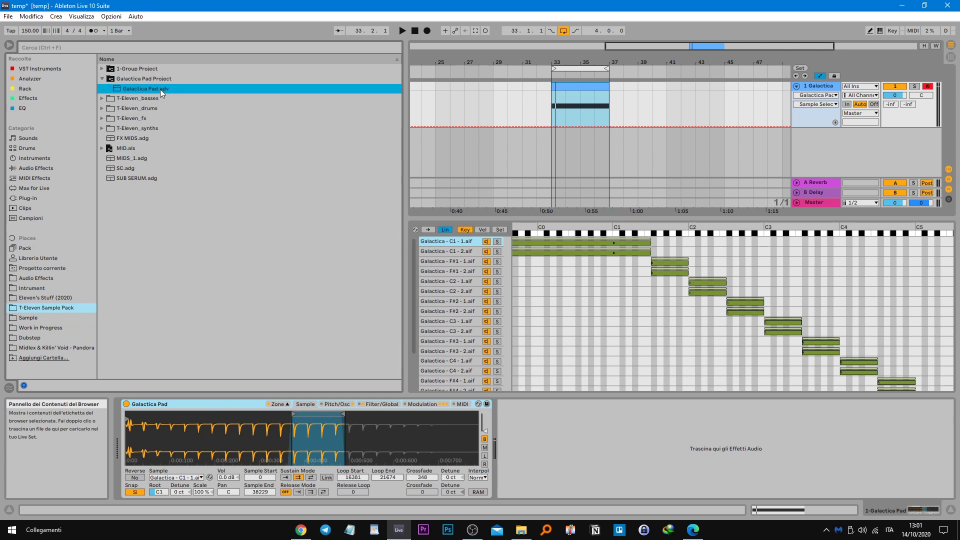
pyautogui.click(142, 80)
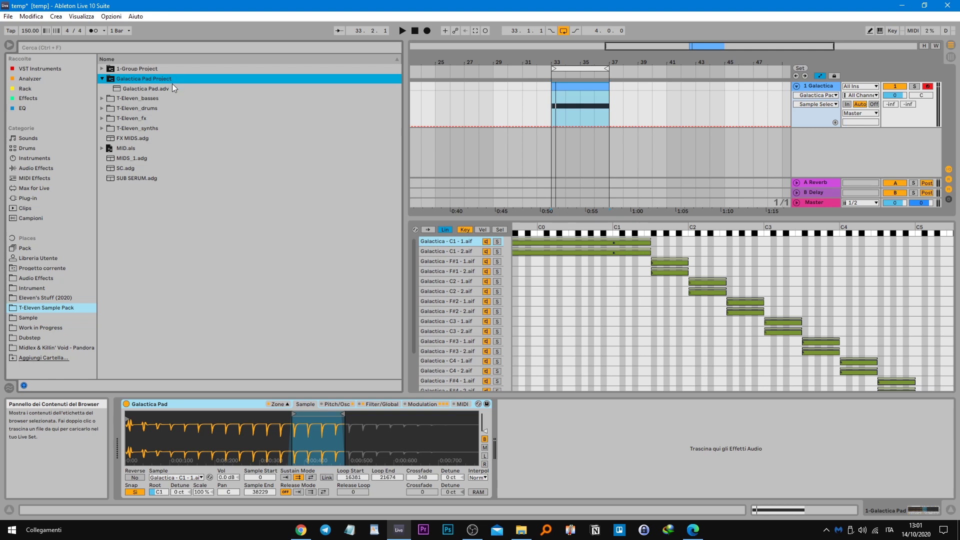
pyautogui.click(164, 89)
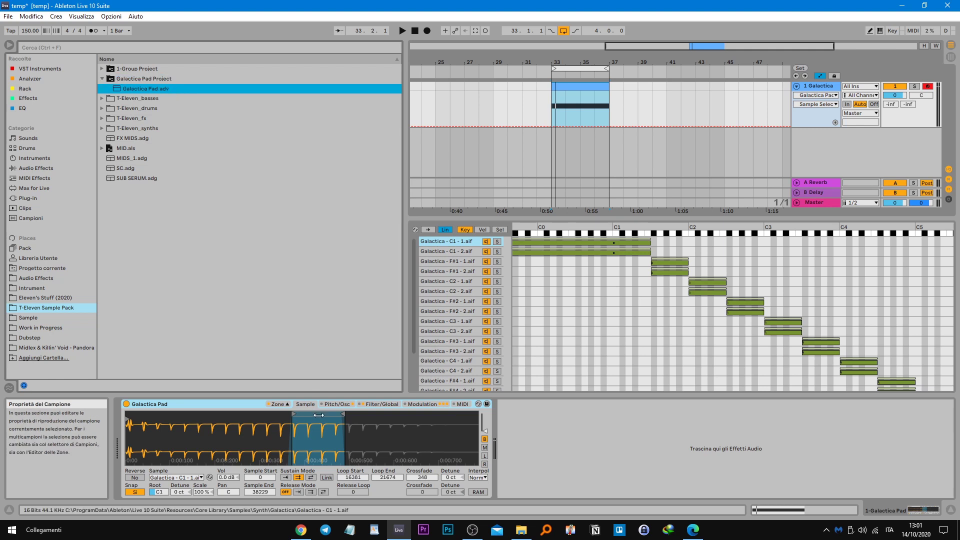
# Step: Delete the Galactica Pad Project folder from the T-Eleven Sample Pack folder
pyautogui.click(160, 83)
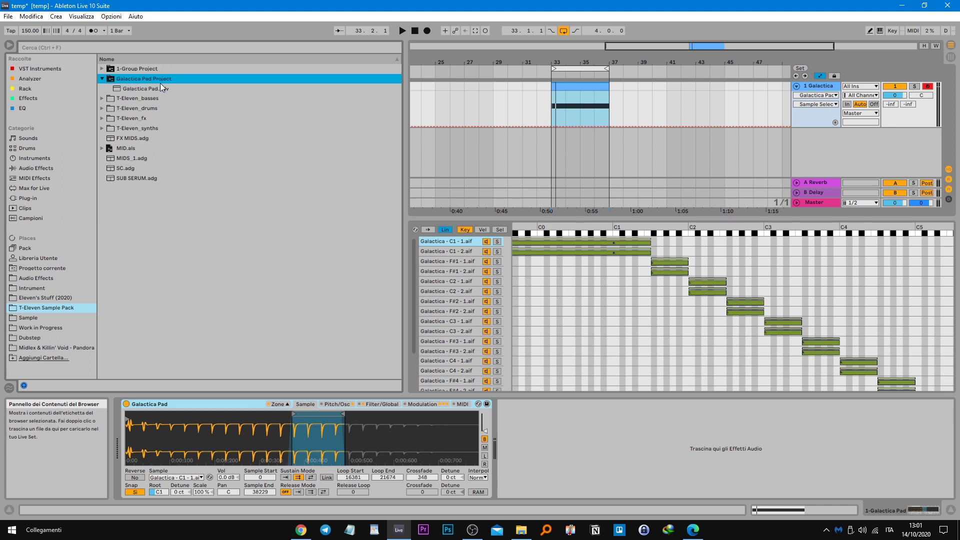
pyautogui.press('Delete')
pyautogui.click(439, 284)
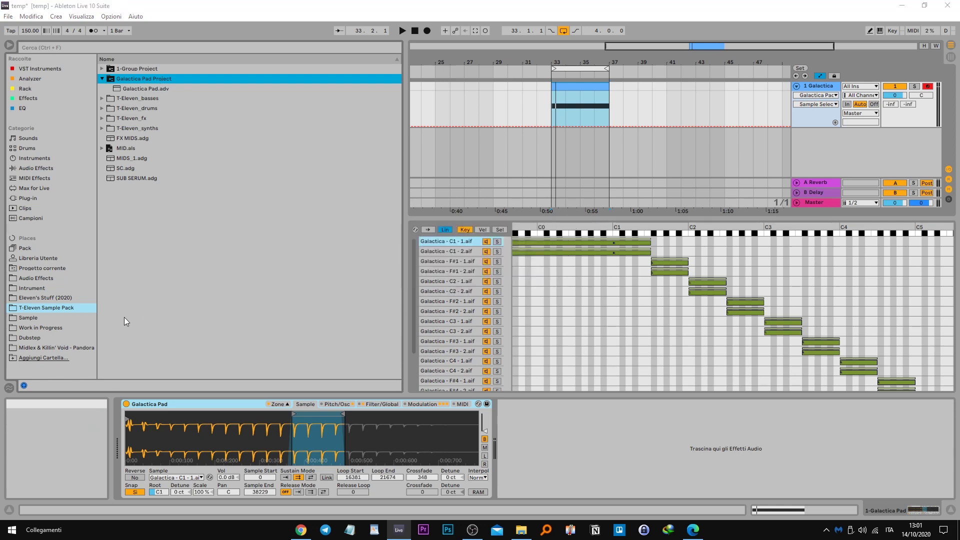
# Step: Search for "vocal" and replace Galactica Pad with a Sampler containing the 91_KW_110_vocal_hook_wet_do_you_feel_it_stack_C#m.wav sample
pyautogui.hotkey('ctrl', 'f')
pyautogui.write('vocal')
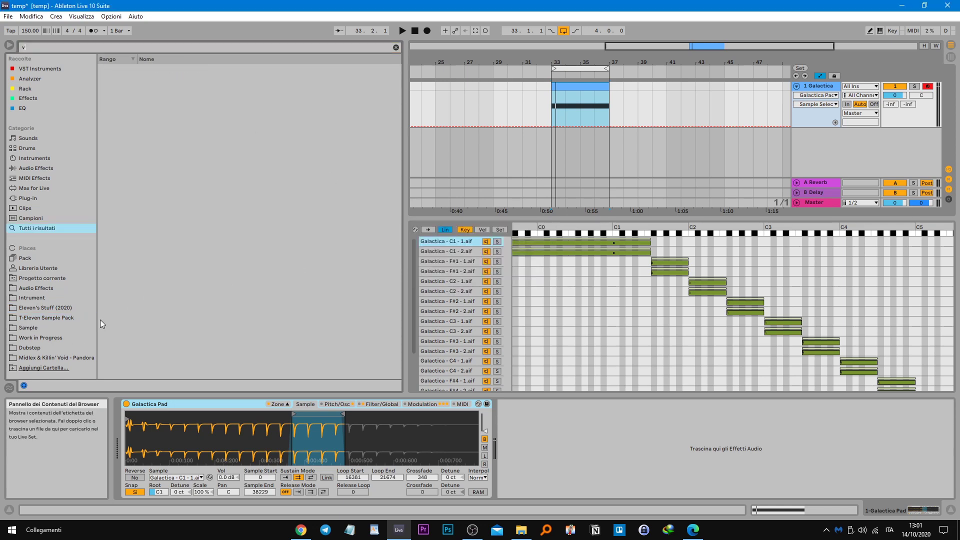
pyautogui.click(172, 482)
pyautogui.press('Delete')
pyautogui.moveTo(204, 69); pyautogui.dragTo(220, 408)
pyautogui.rightClick(223, 408)
pyautogui.click(230, 403)
# Step: Clear the search and save the vocal Sampler in the T-Eleven Sample Pack folder as a preset named Test
pyautogui.click(66, 316)
pyautogui.click(395, 48)
pyautogui.click(56, 310)
pyautogui.moveTo(205, 404); pyautogui.dragTo(195, 313)
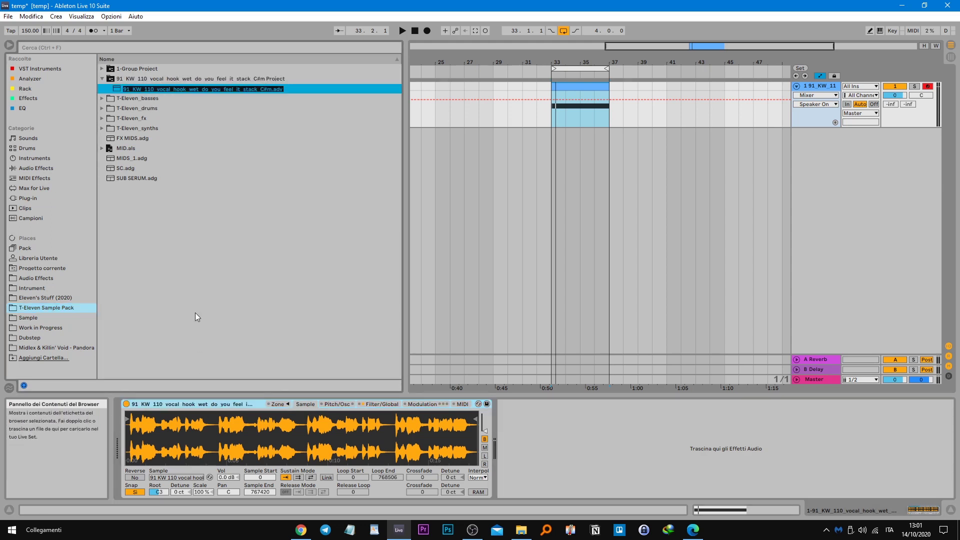
pyautogui.write('Test')
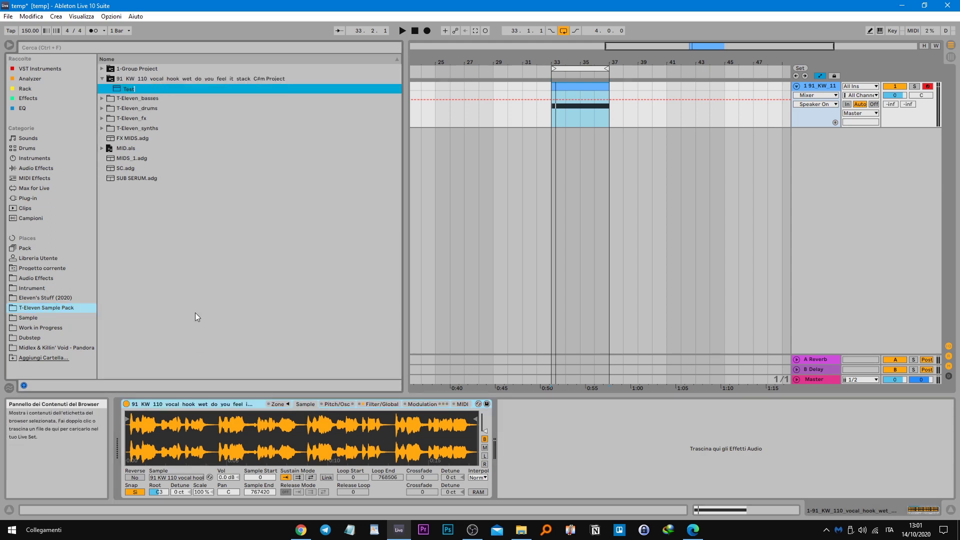
pyautogui.press('Return')
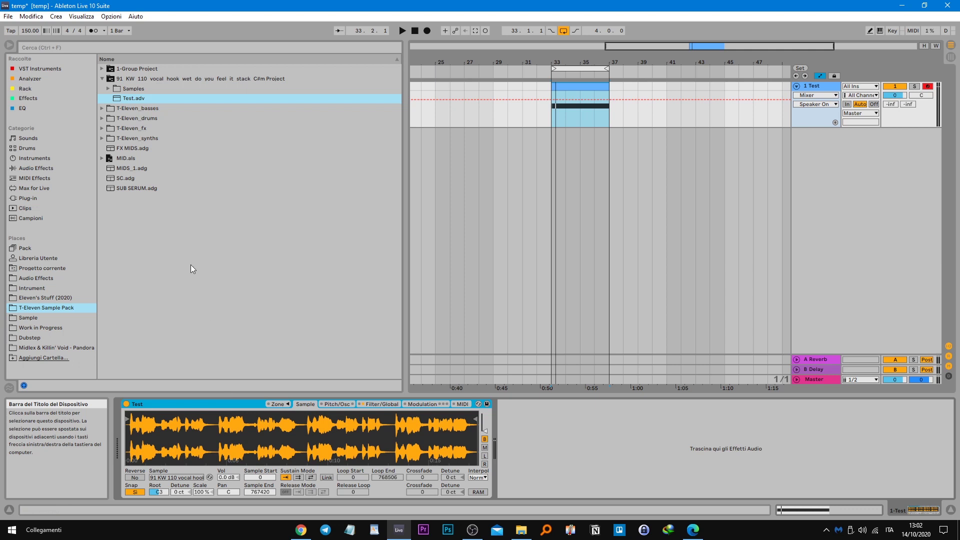
# Step: Examine the Samples and Imported subfolders of the saved preset's project folder for the collected vocal sample and collapse them
pyautogui.click(131, 89)
pyautogui.click(107, 89)
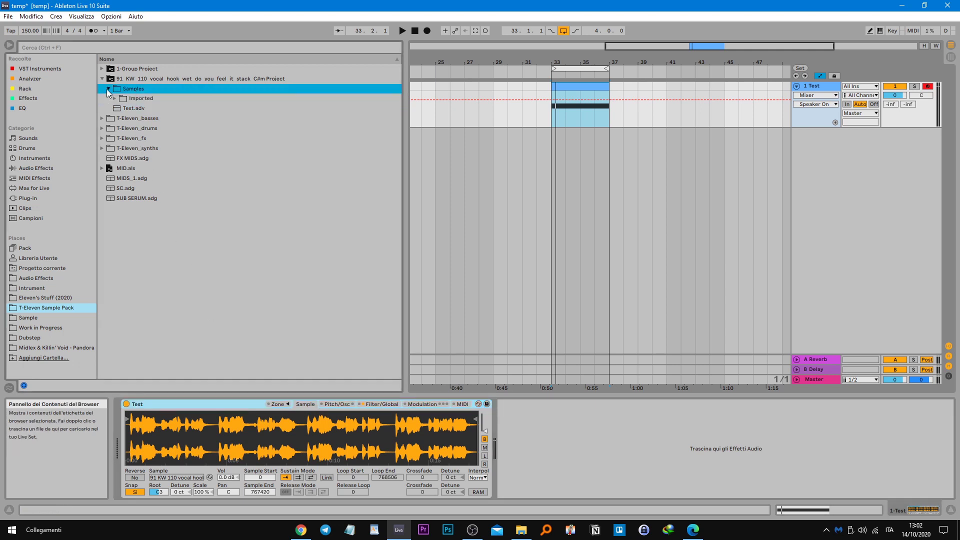
pyautogui.click(115, 99)
pyautogui.click(157, 109)
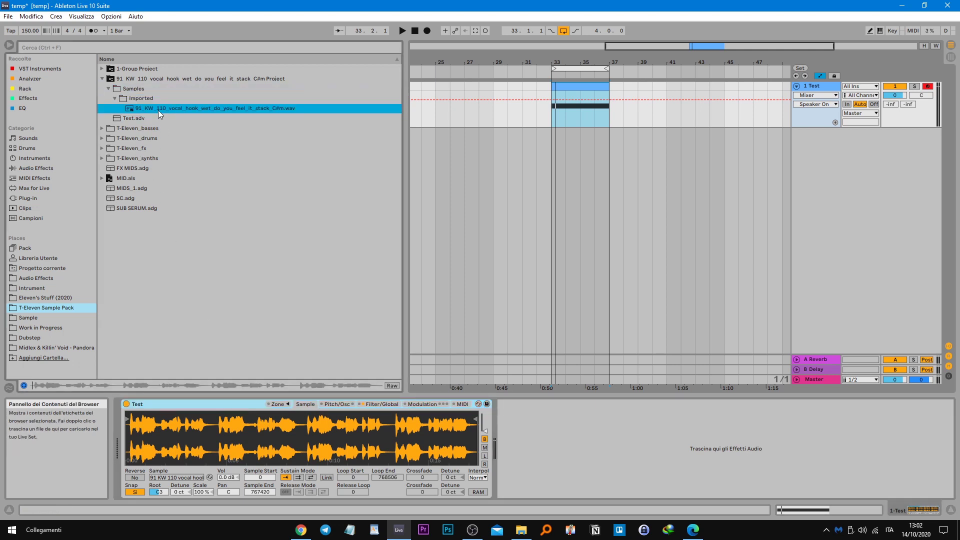
pyautogui.click(609, 451)
pyautogui.click(251, 404)
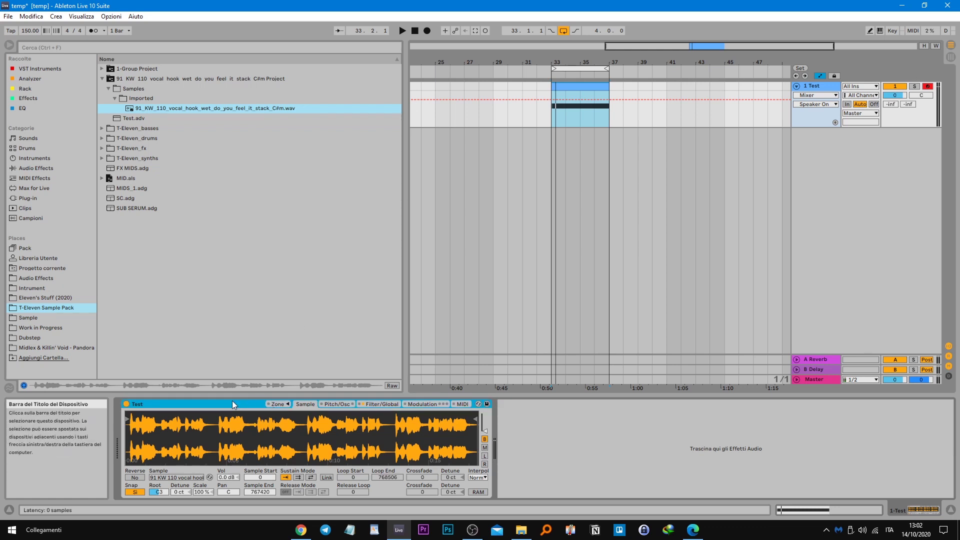
pyautogui.click(115, 99)
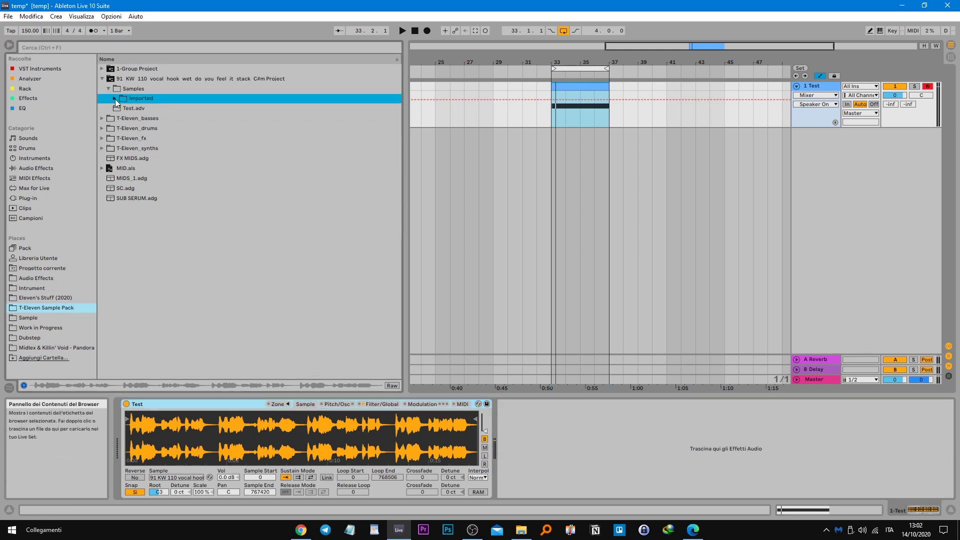
pyautogui.click(103, 78)
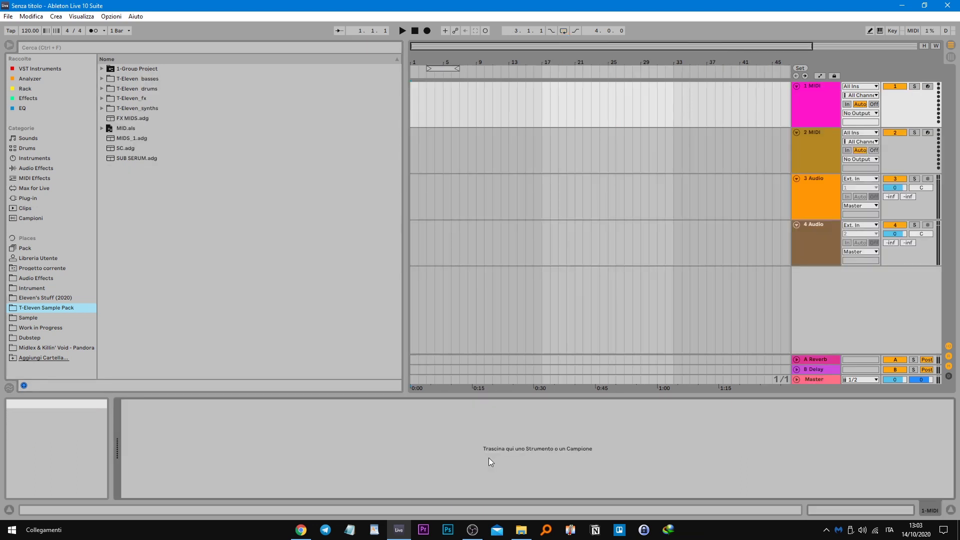